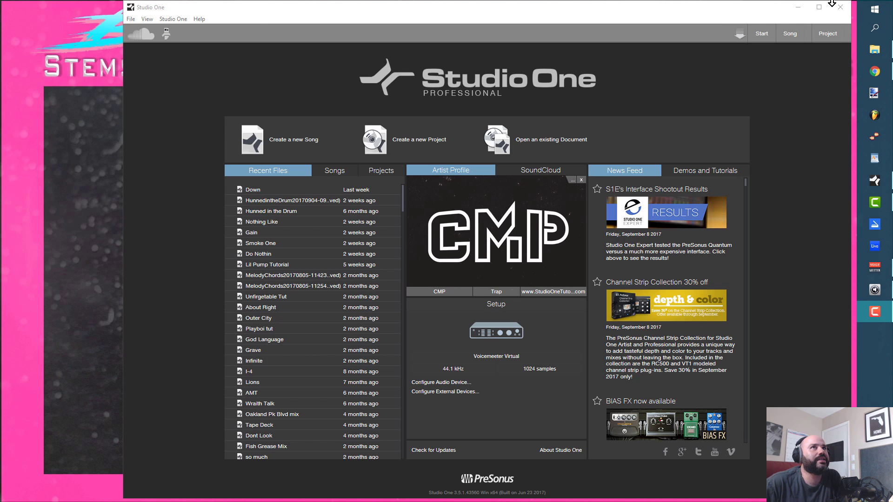
Step: Clear the desktop by minimizing the Studio One window and closing the File Explorer window
{"action": "left_click", "coordinate": [797, 7]}
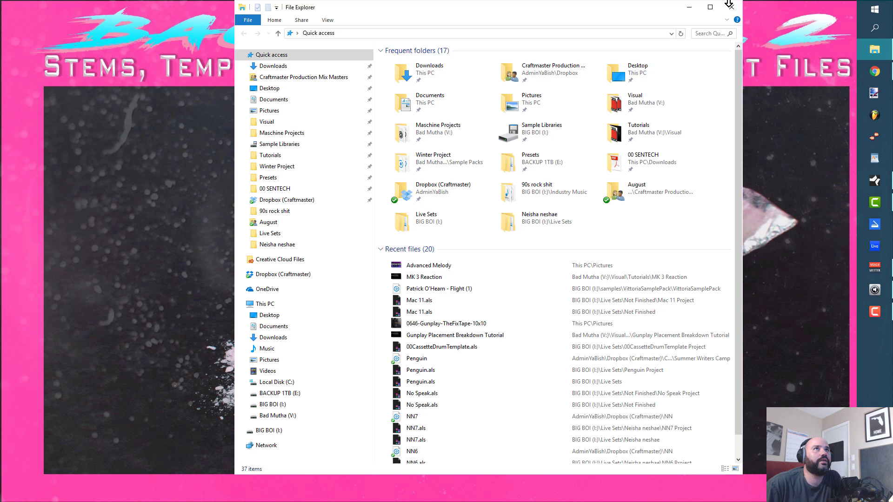
{"action": "left_click", "coordinate": [729, 6]}
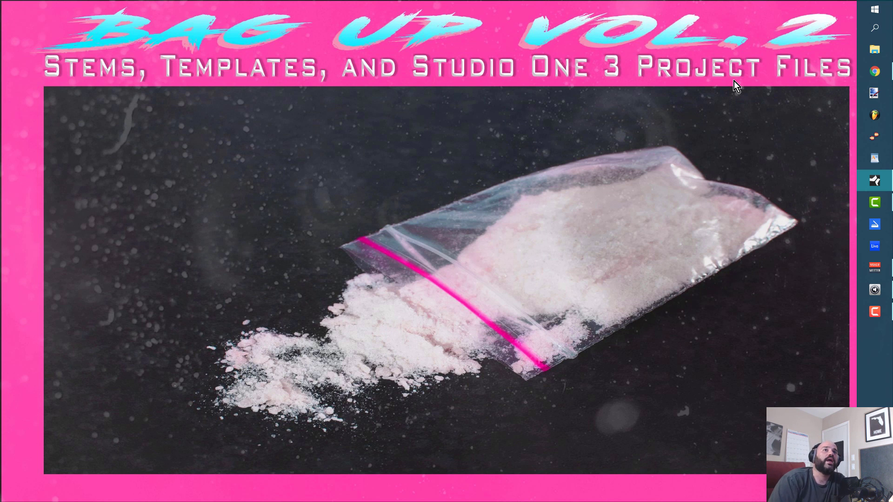
Step: Bring Studio One back up and start a new song based on the 84 BPM Duplicate user template
{"action": "left_click", "coordinate": [880, 179]}
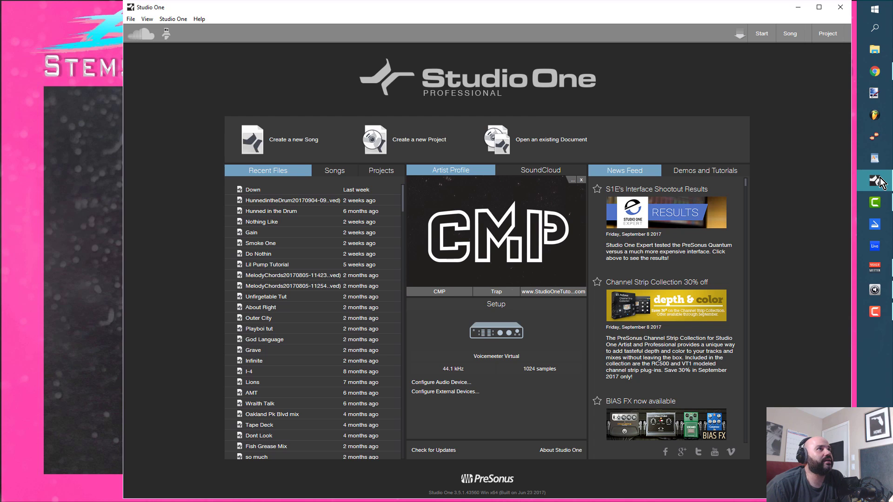
{"action": "left_click", "coordinate": [311, 141]}
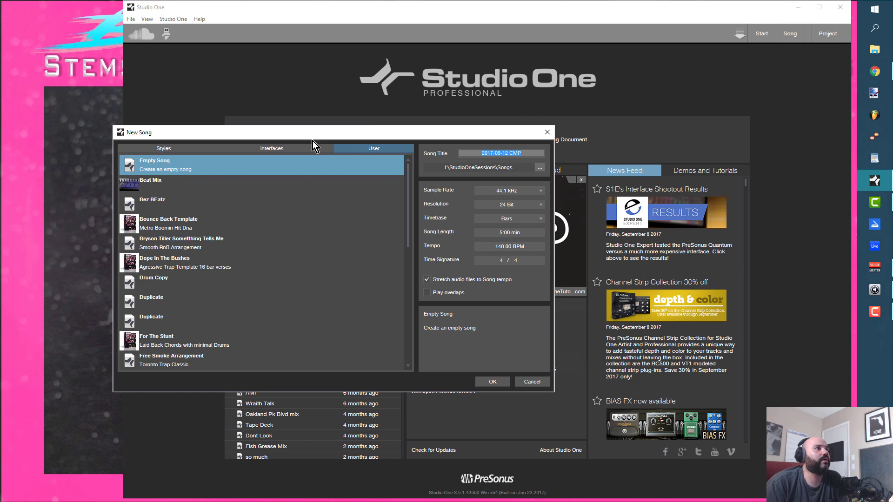
{"action": "left_click", "coordinate": [172, 300]}
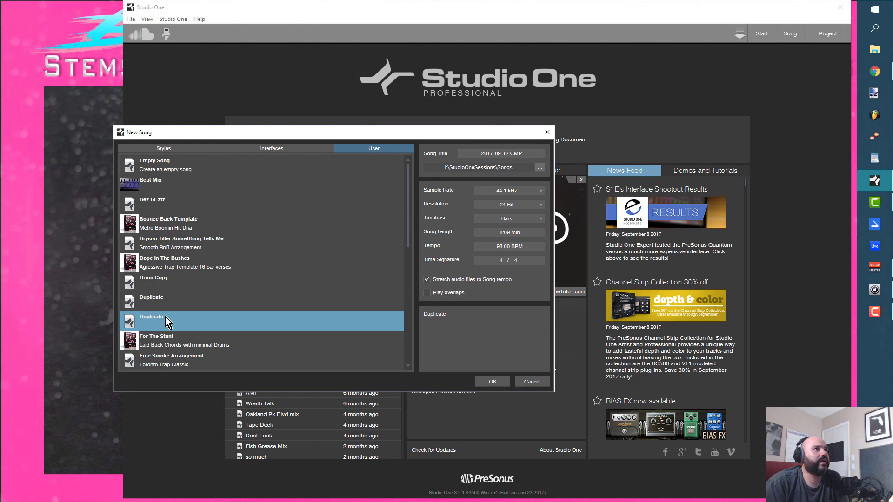
{"action": "left_click", "coordinate": [170, 322]}
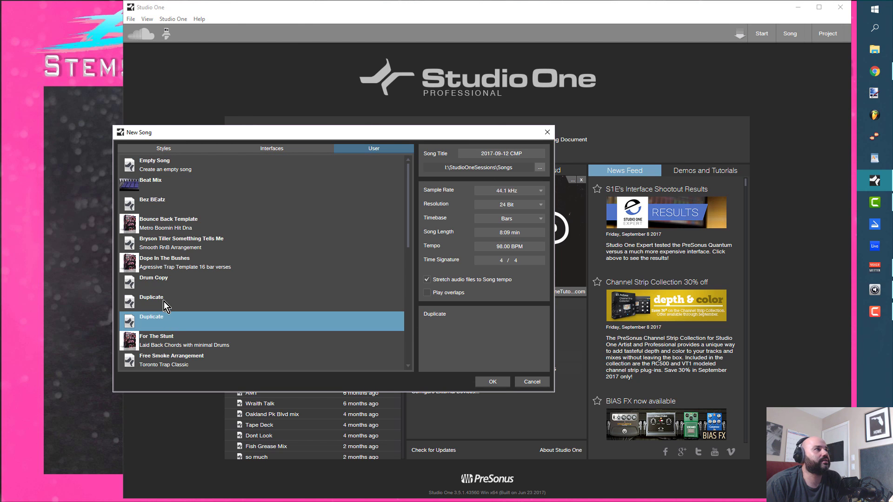
{"action": "left_click", "coordinate": [163, 301]}
Step: Title the new song "Advanced Melody" and create it
{"action": "left_click", "coordinate": [501, 154]}
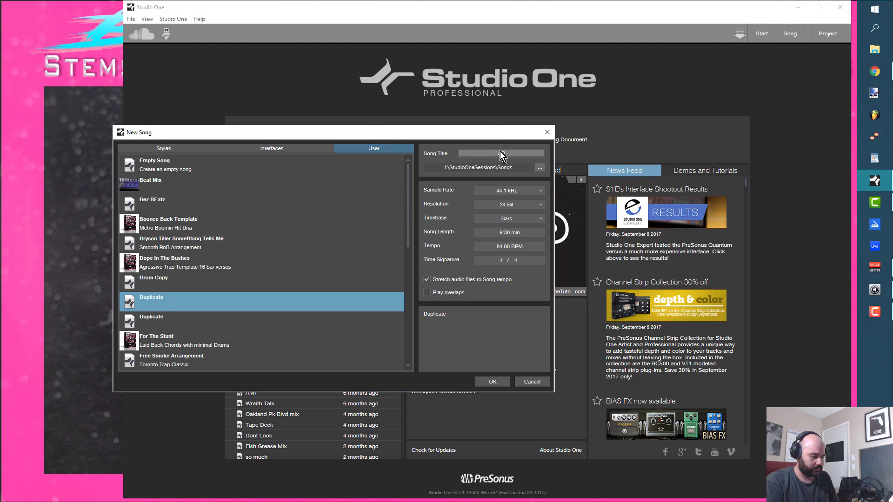
{"action": "type", "text": "ADvanced"}
{"action": "key", "text": "BackSpace"}
{"action": "key", "text": "BackSpace"}
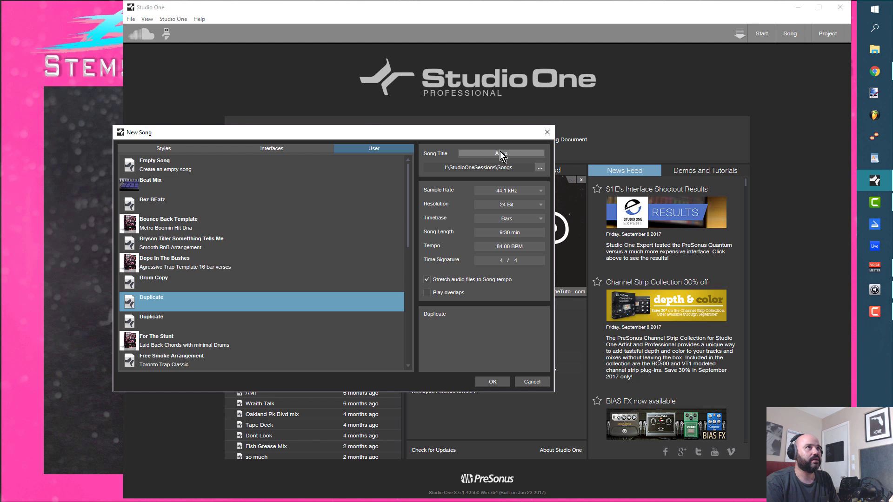
{"action": "type", "text": "anced"}
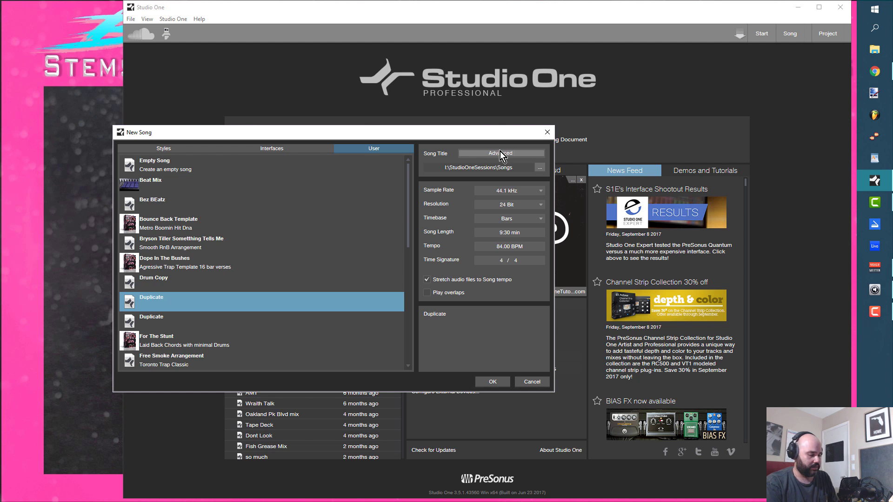
{"action": "type", "text": " Melody"}
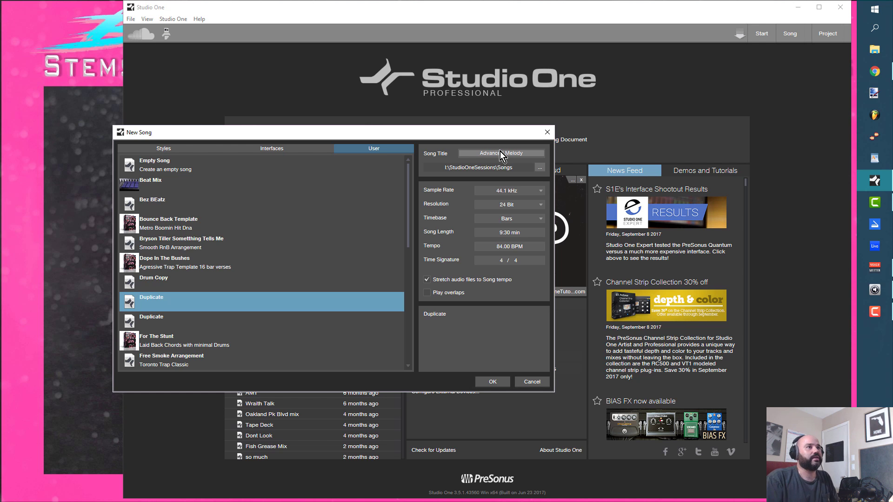
{"action": "left_click", "coordinate": [491, 382]}
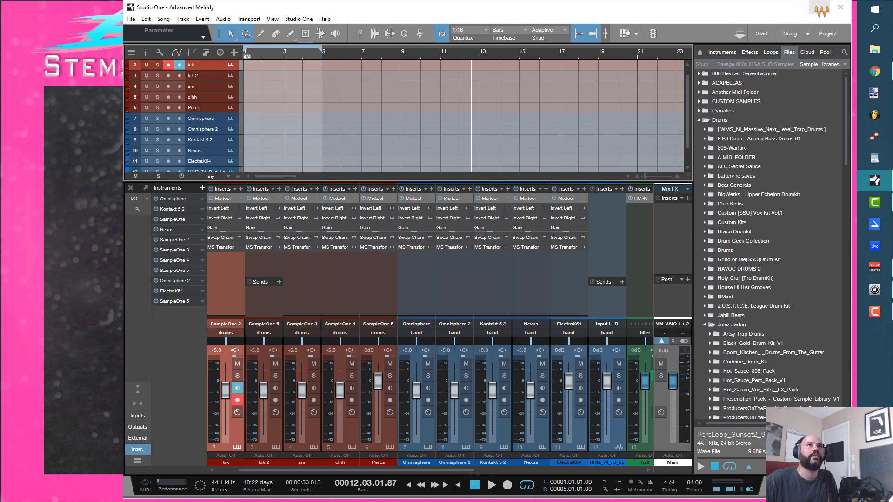
Step: Maximize the song window and create an empty instrument part on the Nexus track from bar 1 to bar 5
{"action": "left_click", "coordinate": [820, 8]}
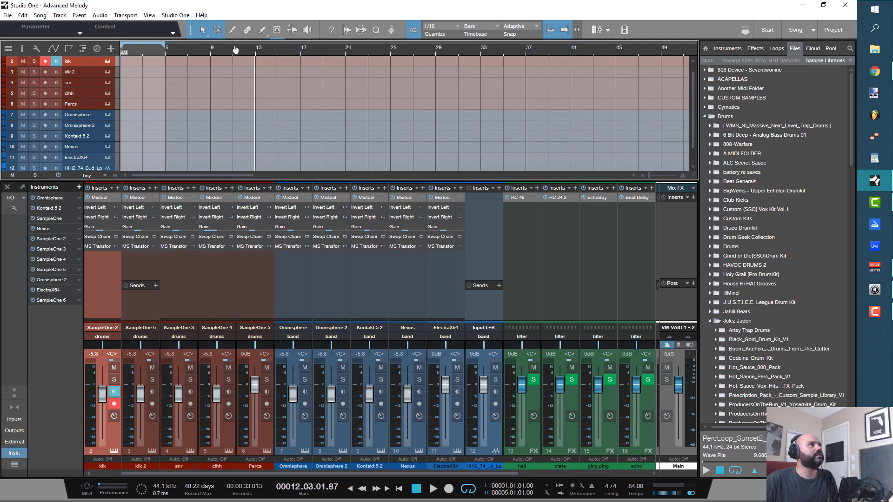
{"action": "scroll", "coordinate": [239, 54], "scroll_direction": "down", "scroll_amount": 4}
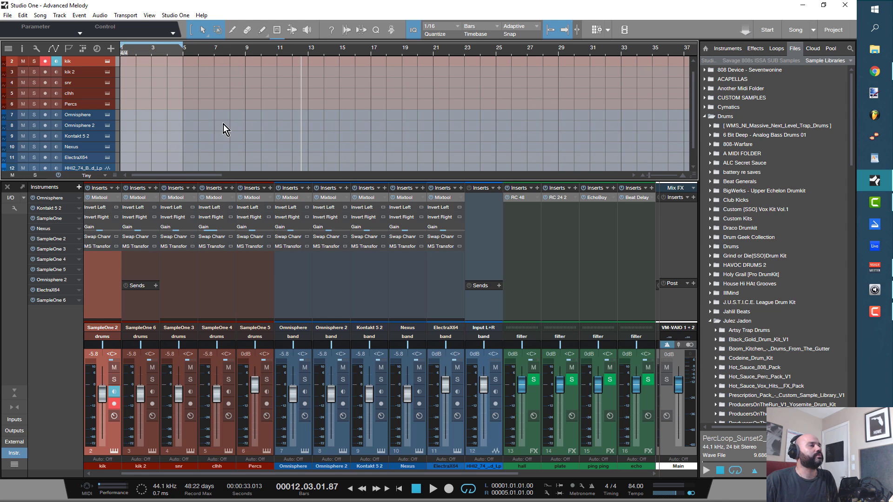
{"action": "left_click_drag", "start_coordinate": [216, 175], "coordinate": [55, 193]}
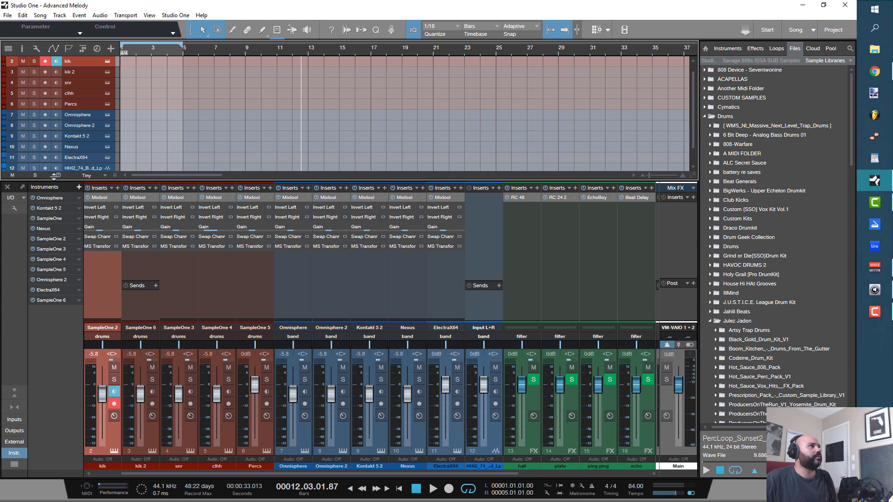
{"action": "double_click", "coordinate": [129, 151]}
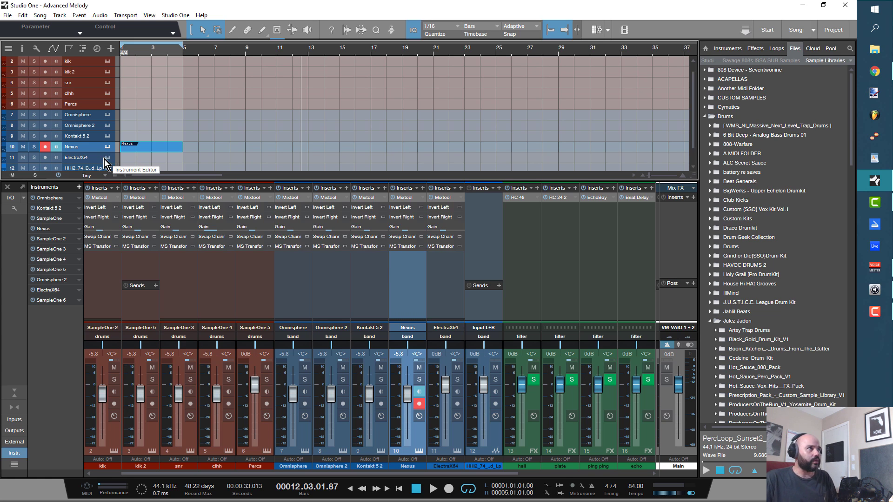
Step: Increase the height of the Nexus track until its instrument and channel settings show
{"action": "left_click_drag", "start_coordinate": [100, 153], "coordinate": [98, 165]}
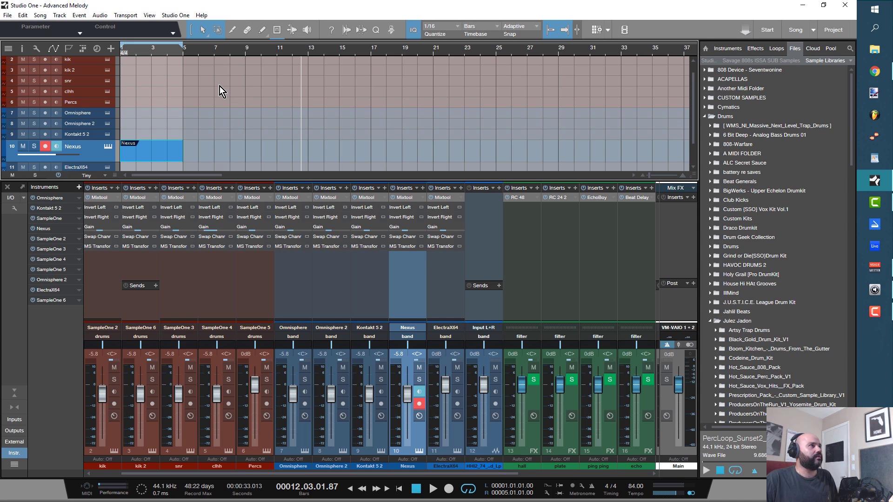
{"action": "scroll", "coordinate": [190, 107], "scroll_direction": "down", "scroll_amount": 3}
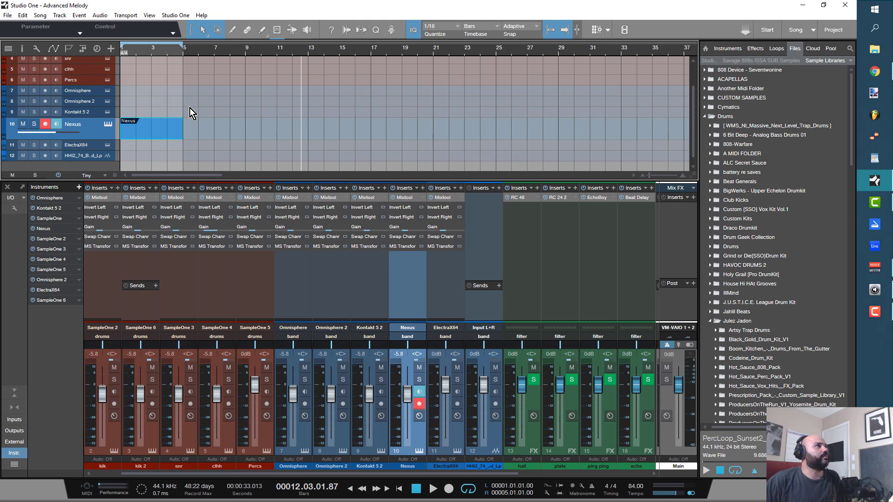
{"action": "left_click_drag", "start_coordinate": [97, 131], "coordinate": [99, 136]}
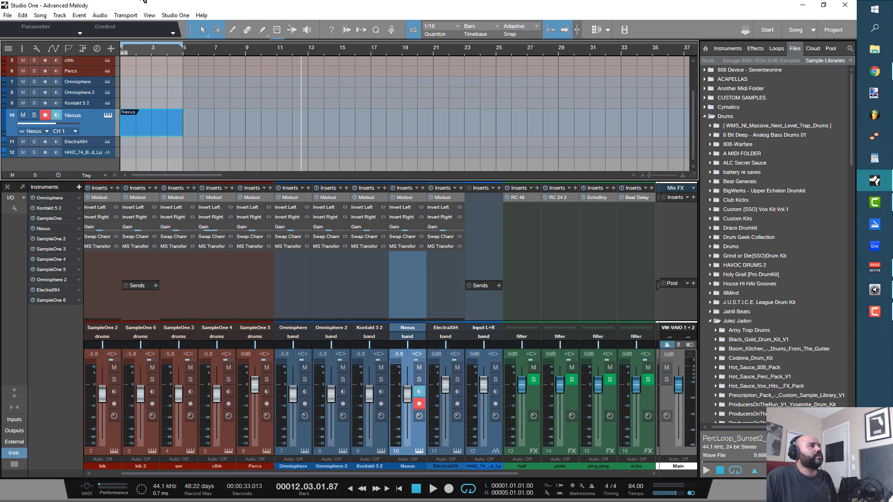
Step: Open the Nexus instrument, decline its update, select the PN Nexus Grandpiano preset in the Piano category, and close the instrument window
{"action": "left_click", "coordinate": [108, 116]}
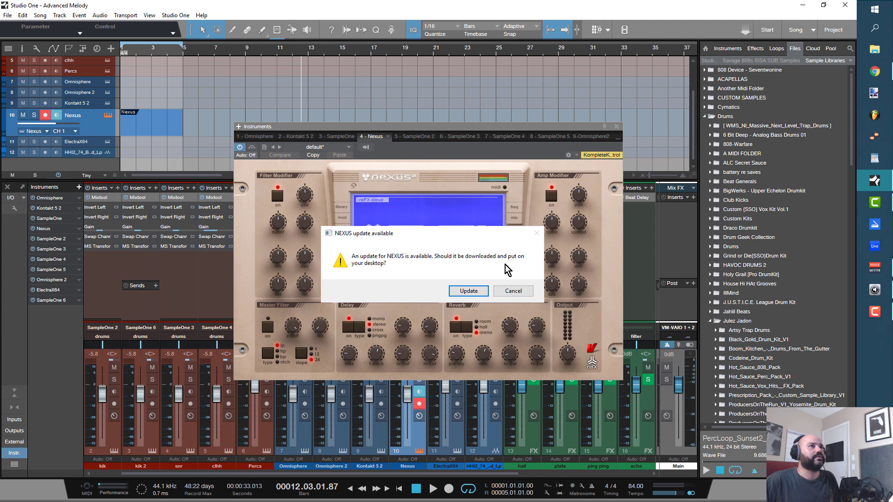
{"action": "left_click", "coordinate": [514, 291]}
{"action": "left_click", "coordinate": [346, 214]}
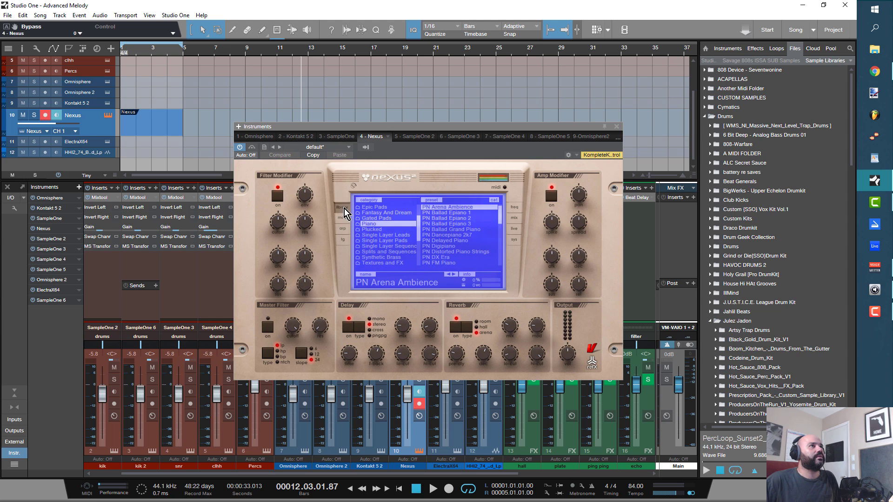
{"action": "left_click", "coordinate": [368, 223]}
{"action": "scroll", "coordinate": [457, 232], "scroll_direction": "down", "scroll_amount": 8}
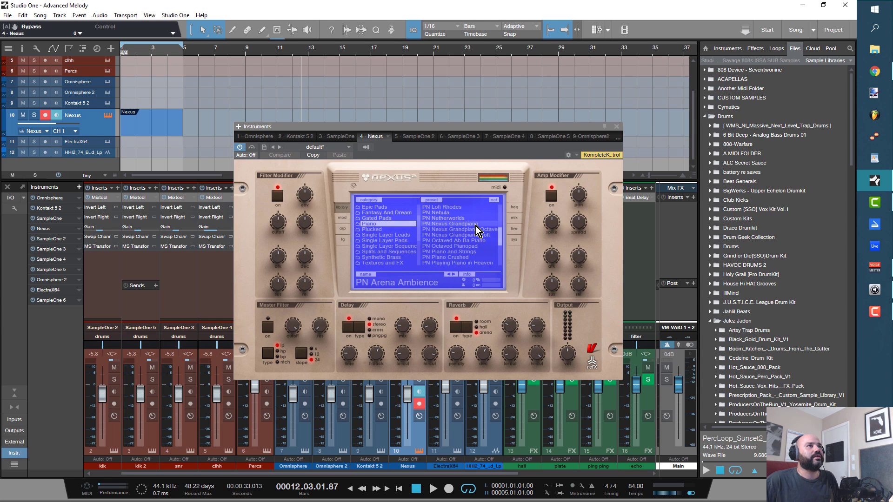
{"action": "left_click", "coordinate": [476, 224]}
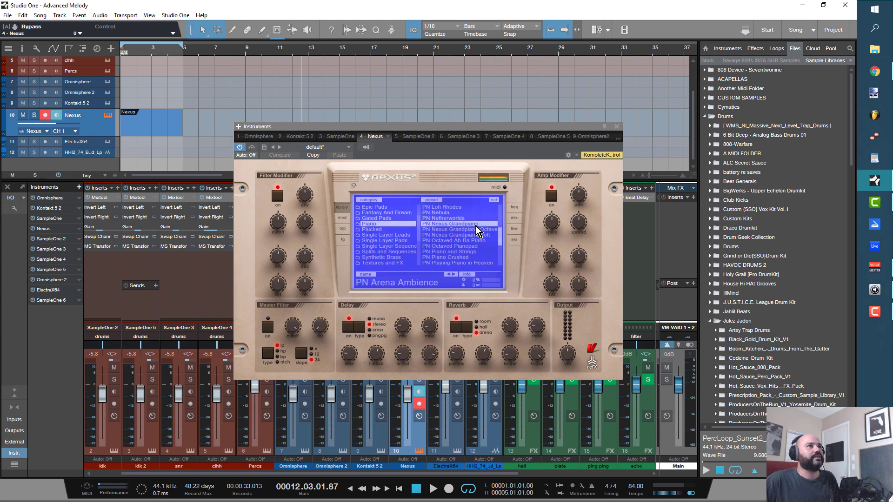
{"action": "left_click", "coordinate": [614, 127]}
Step: Open the Nexus part in the note editor and enlarge the editor, showing the part from bar 1
{"action": "double_click", "coordinate": [154, 131]}
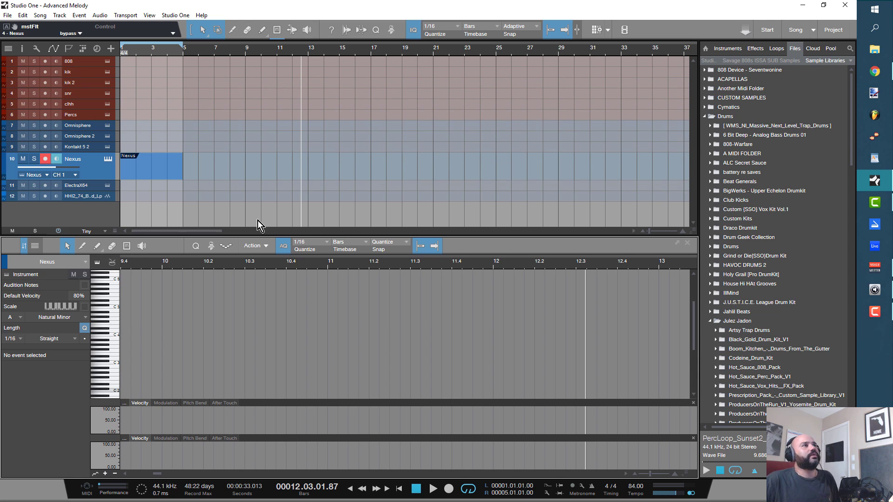
{"action": "left_click_drag", "start_coordinate": [411, 235], "coordinate": [415, 135]}
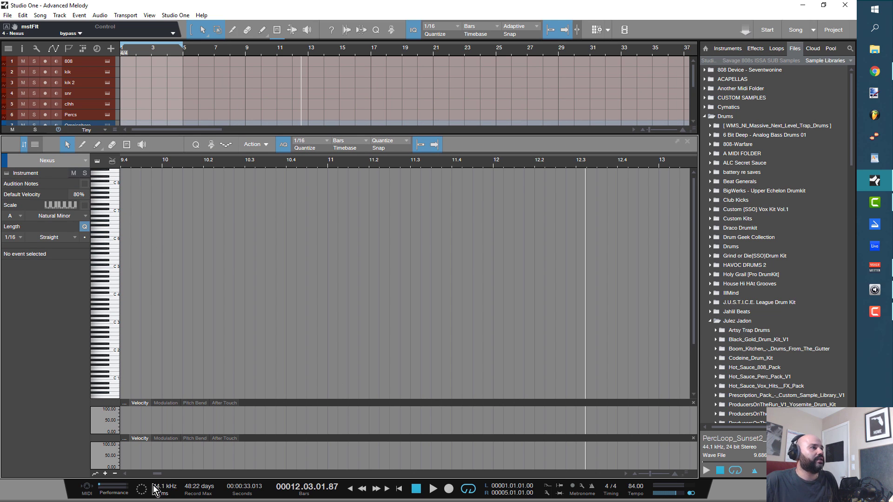
{"action": "left_click_drag", "start_coordinate": [157, 473], "coordinate": [118, 474]}
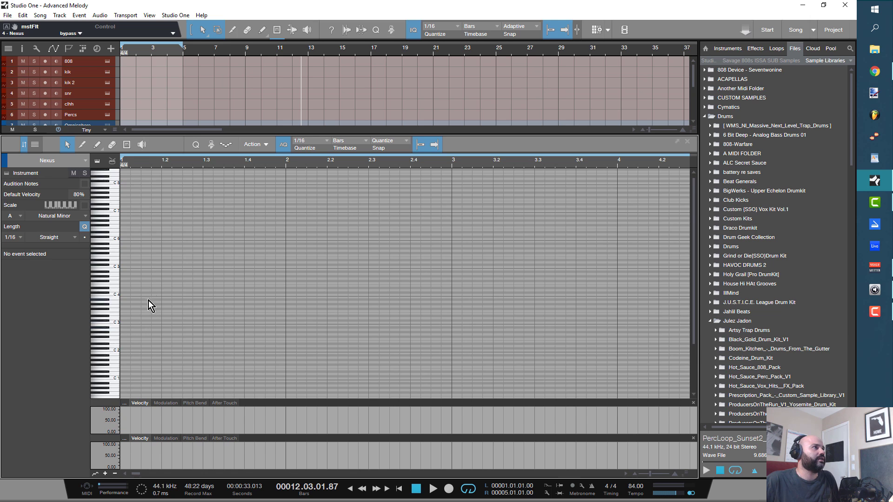
{"action": "scroll", "coordinate": [149, 305], "scroll_direction": "up", "scroll_amount": 8}
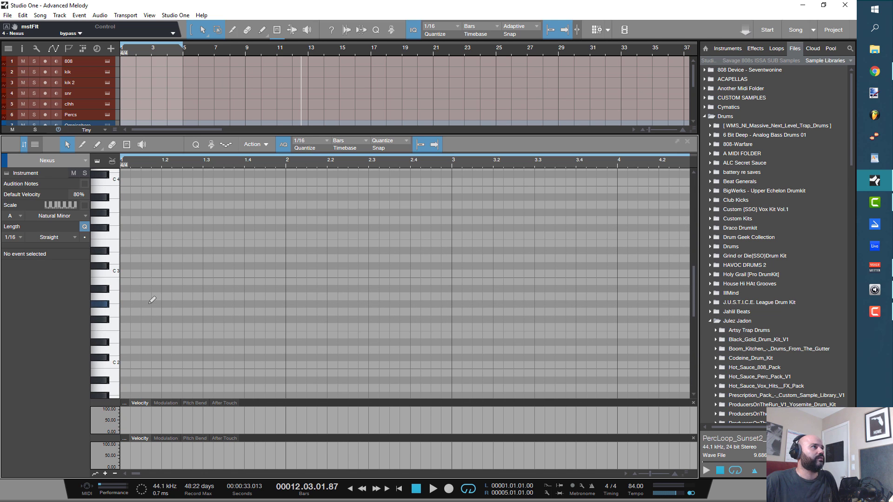
{"action": "scroll", "coordinate": [196, 309], "scroll_direction": "up", "scroll_amount": 1}
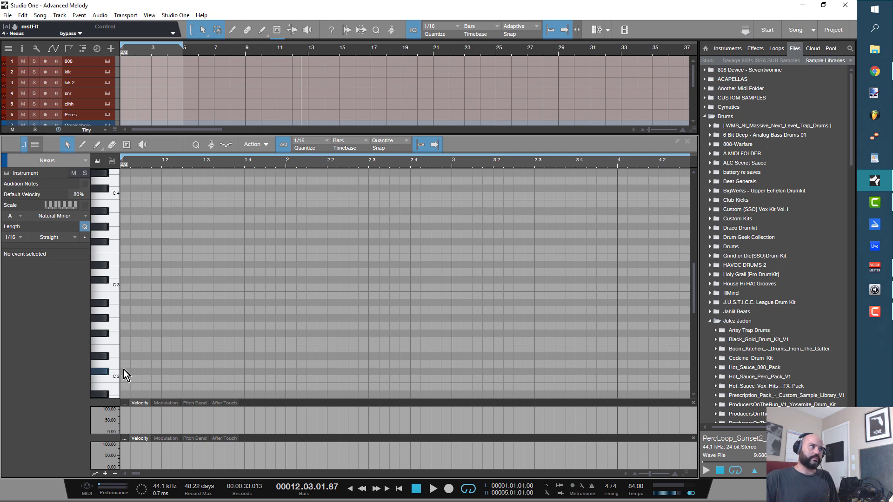
{"action": "scroll", "coordinate": [119, 335], "scroll_direction": "down", "scroll_amount": 1}
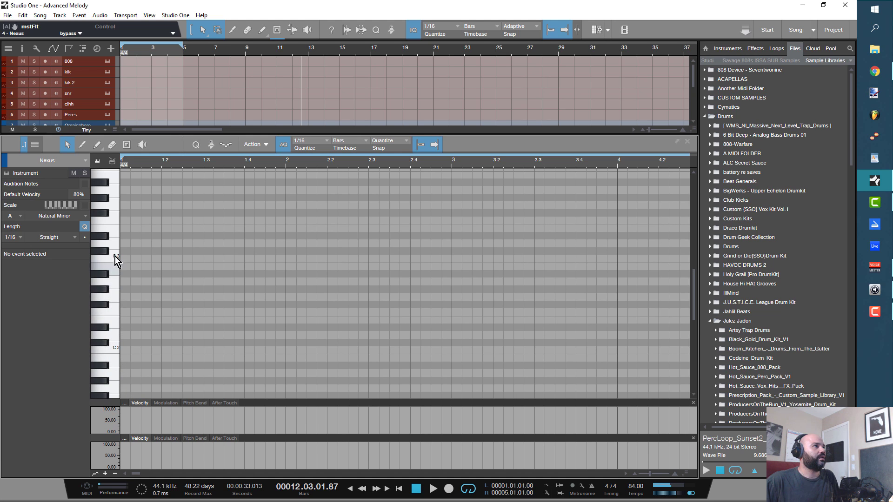
Step: Set the note editor's scale to D Natural Minor and enable it
{"action": "left_click", "coordinate": [19, 216]}
{"action": "left_click", "coordinate": [28, 245]}
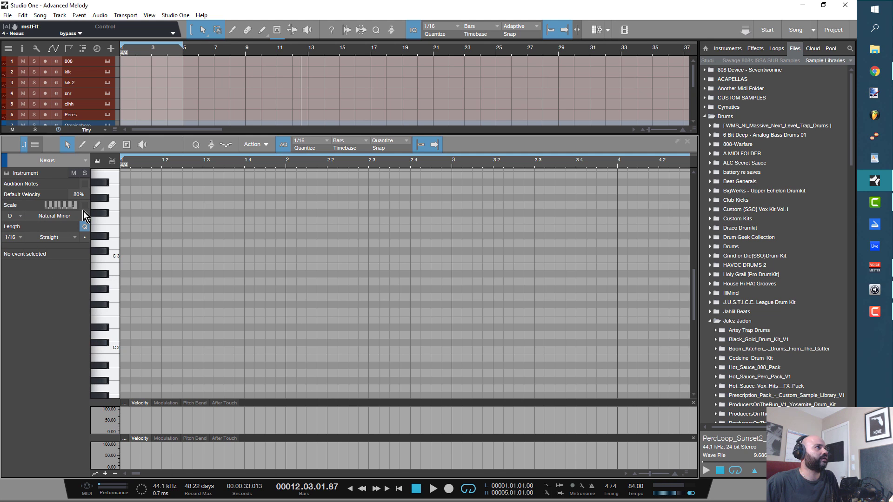
{"action": "left_click", "coordinate": [84, 205]}
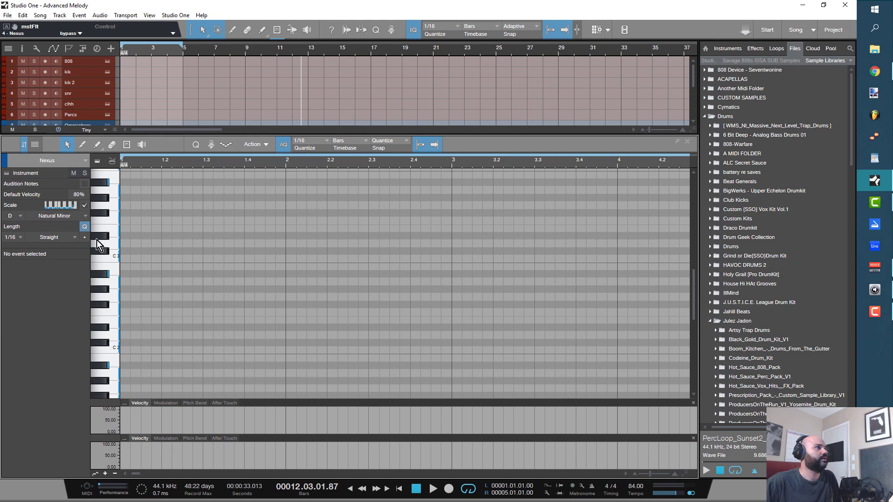
{"action": "left_click", "coordinate": [126, 334]}
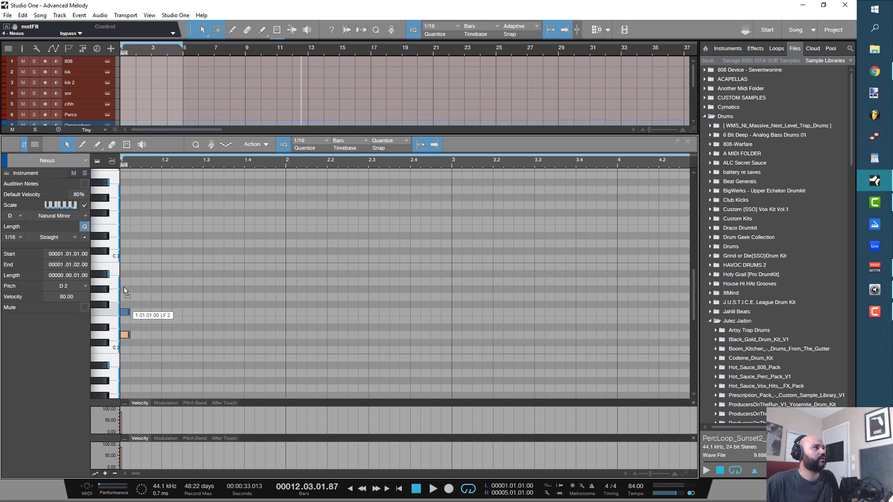
{"action": "mouse_move", "coordinate": [124, 242]}
{"action": "left_mouse_down"}
{"action": "mouse_move", "coordinate": [349, 226]}
{"action": "mouse_move", "coordinate": [258, 242]}
{"action": "mouse_move", "coordinate": [285, 240]}
{"action": "left_mouse_up"}
{"action": "scroll", "coordinate": [266, 286], "scroll_direction": "up", "scroll_amount": 4}
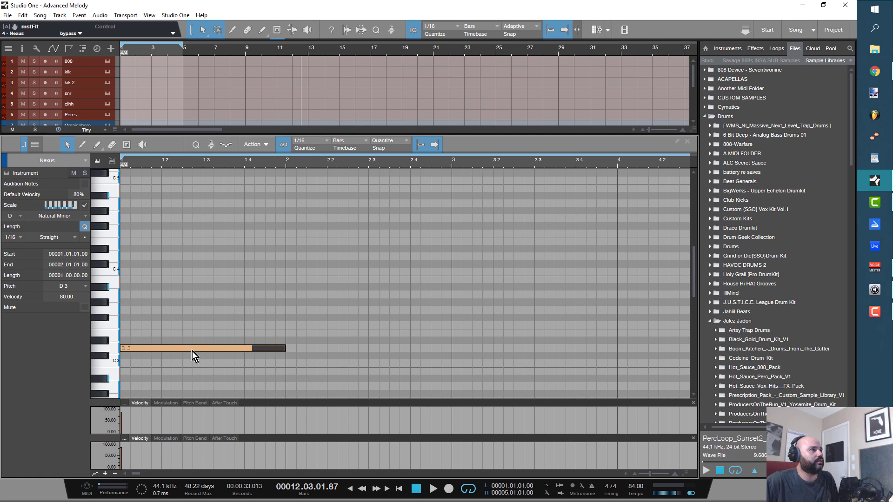
{"action": "left_click_drag", "start_coordinate": [171, 299], "coordinate": [206, 355]}
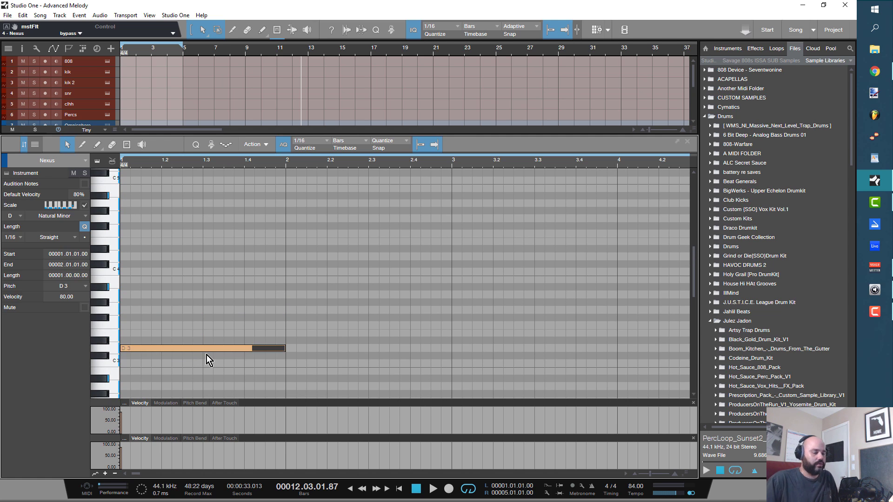
{"action": "key", "text": "Delete"}
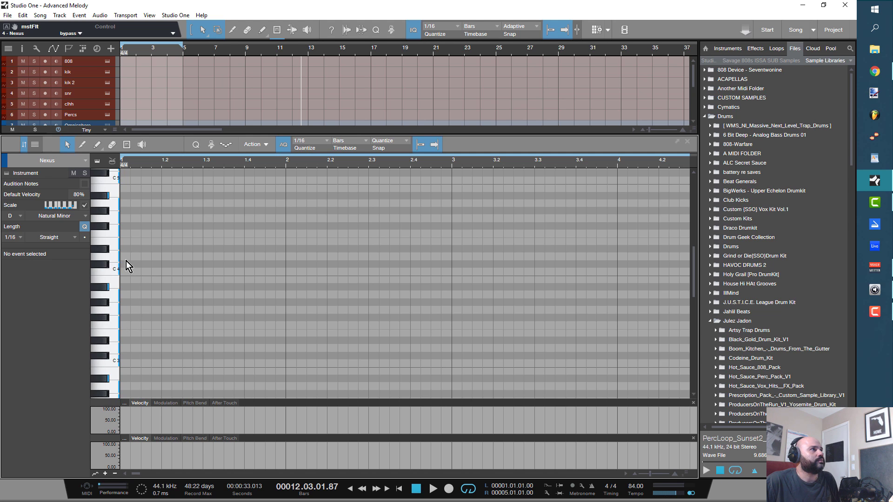
{"action": "scroll", "coordinate": [139, 268], "scroll_direction": "up", "scroll_amount": 3}
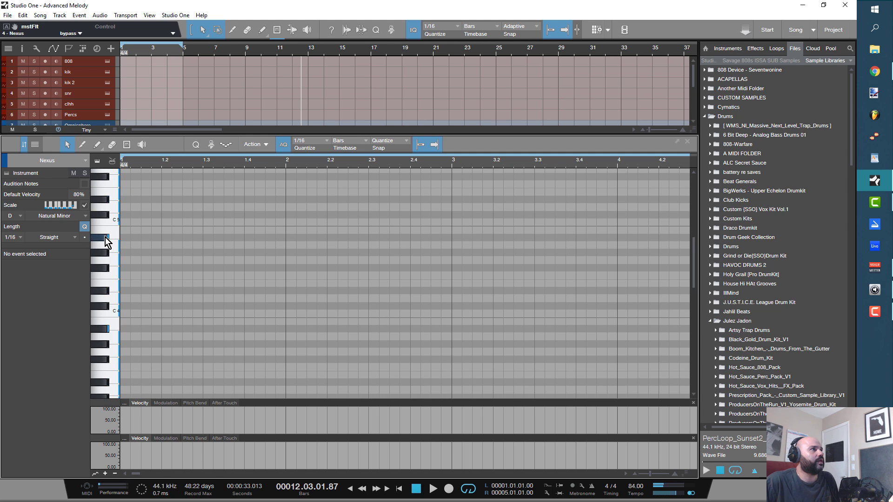
Step: Enter half-bar notes A#4 and A4 in bar 1 and duplicate the pair three times to fill bars 1 to 4
{"action": "double_click", "coordinate": [123, 237]}
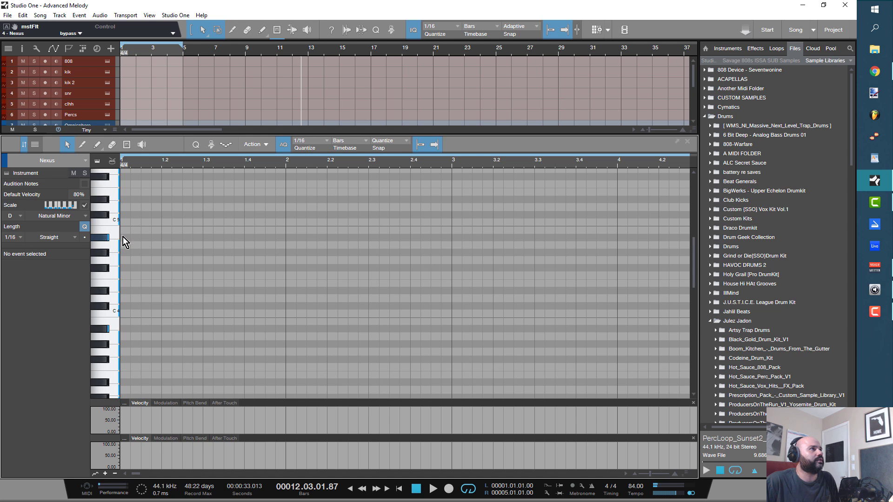
{"action": "left_click_drag", "start_coordinate": [130, 238], "coordinate": [261, 245]}
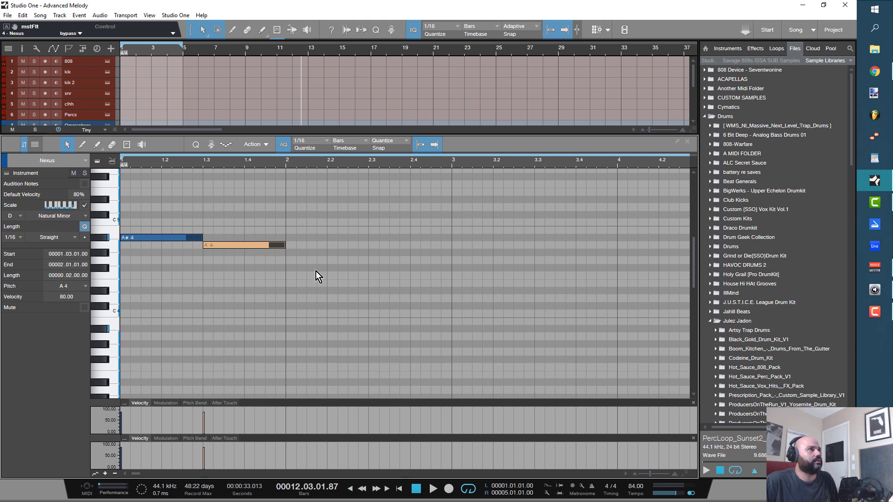
{"action": "key", "text": "ctrl+d"}
{"action": "key", "text": "ctrl+d"}
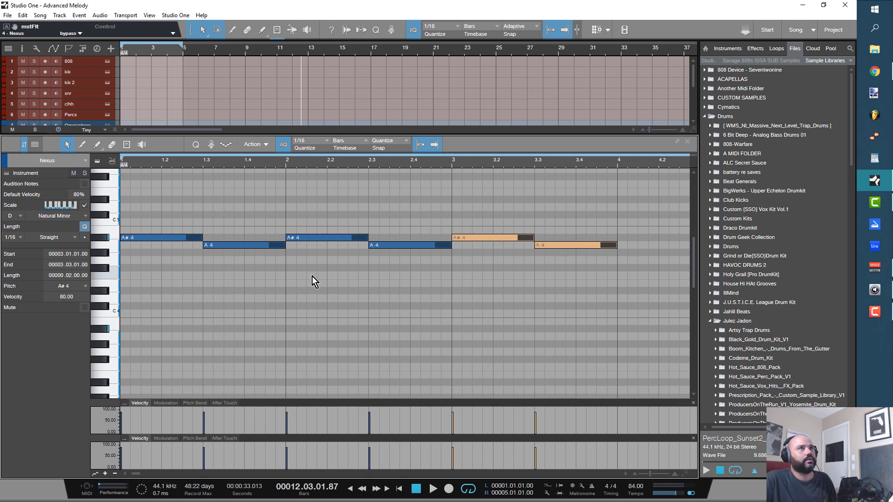
{"action": "key", "text": "ctrl+d"}
{"action": "left_click_drag", "start_coordinate": [378, 164], "coordinate": [378, 160]}
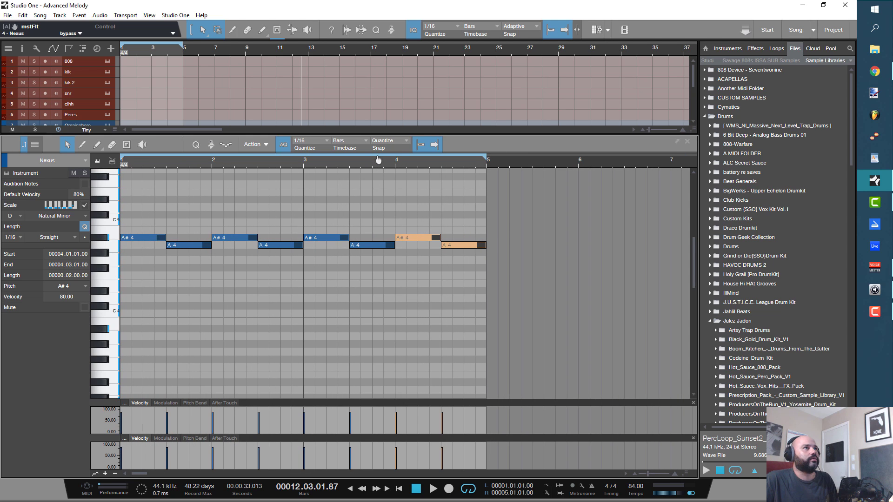
Step: Play the melody from bar 1, set the song tempo to 154, and play it again at the new tempo
{"action": "key", "text": "comma"}
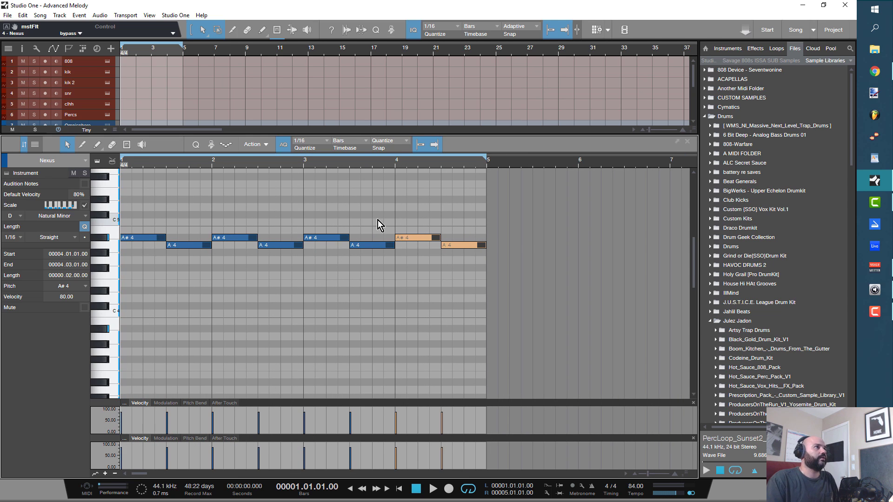
{"action": "key", "text": "space"}
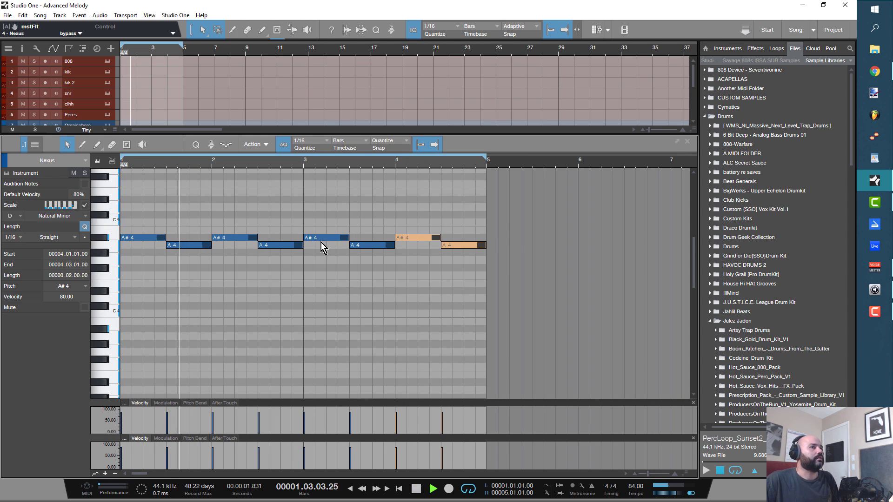
{"action": "key", "text": "space"}
{"action": "scroll", "coordinate": [631, 485], "scroll_direction": "up", "scroll_amount": 11}
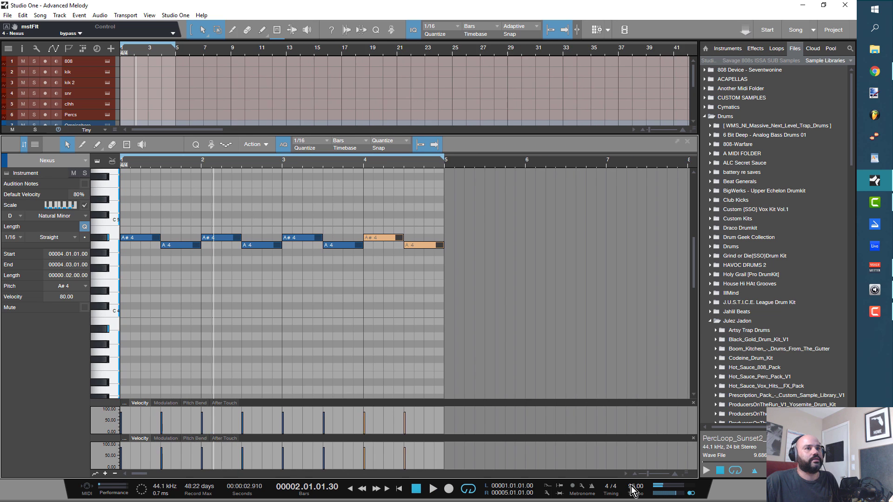
{"action": "scroll", "coordinate": [632, 486], "scroll_direction": "up", "scroll_amount": 20}
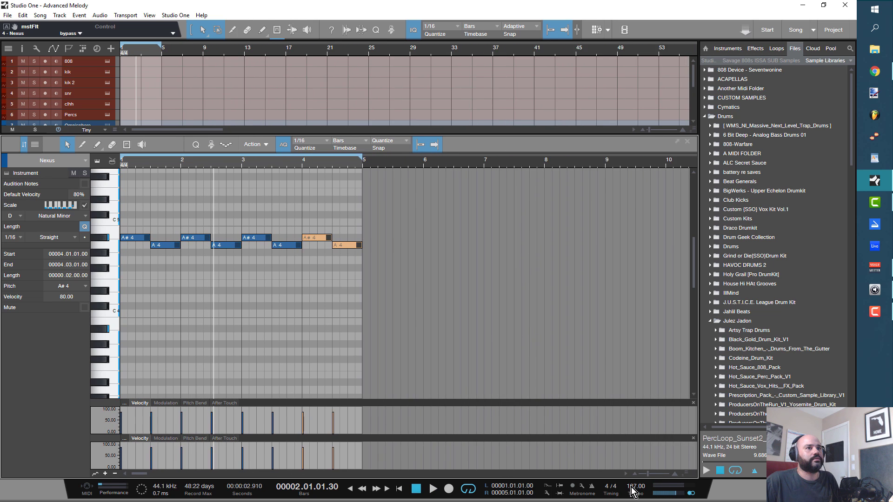
{"action": "scroll", "coordinate": [632, 488], "scroll_direction": "up", "scroll_amount": 20}
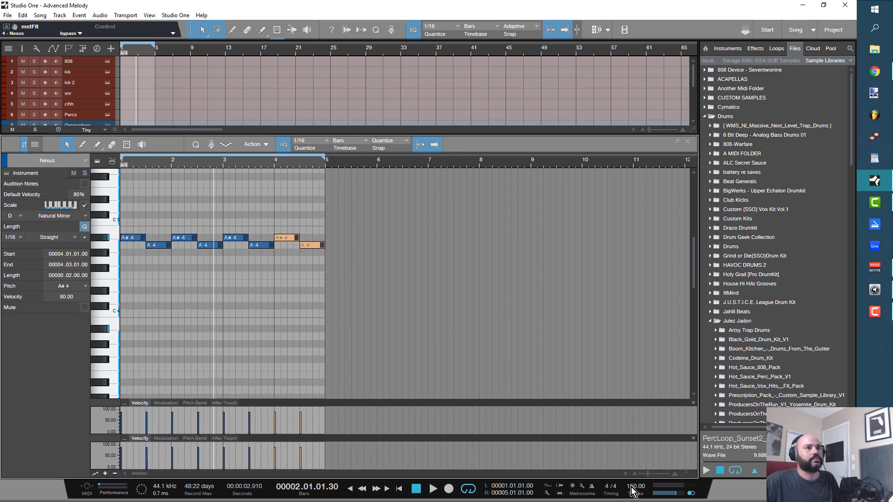
{"action": "scroll", "coordinate": [633, 488], "scroll_direction": "up", "scroll_amount": 4}
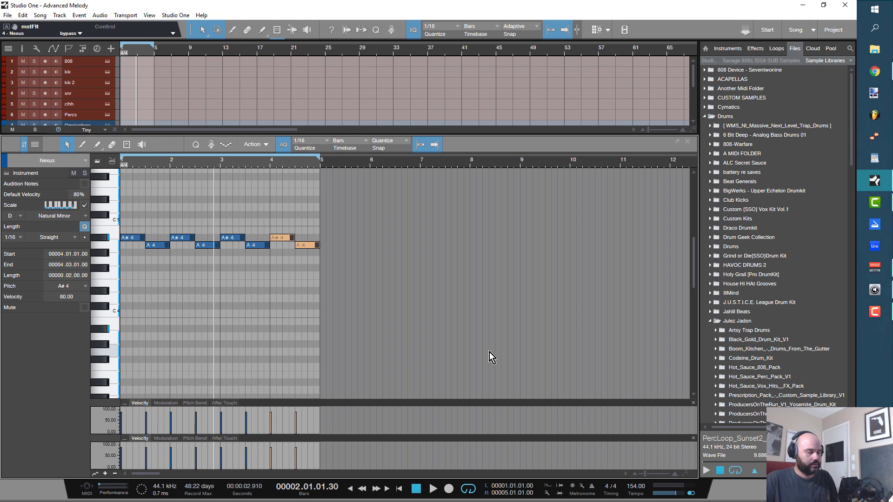
{"action": "key", "text": "space"}
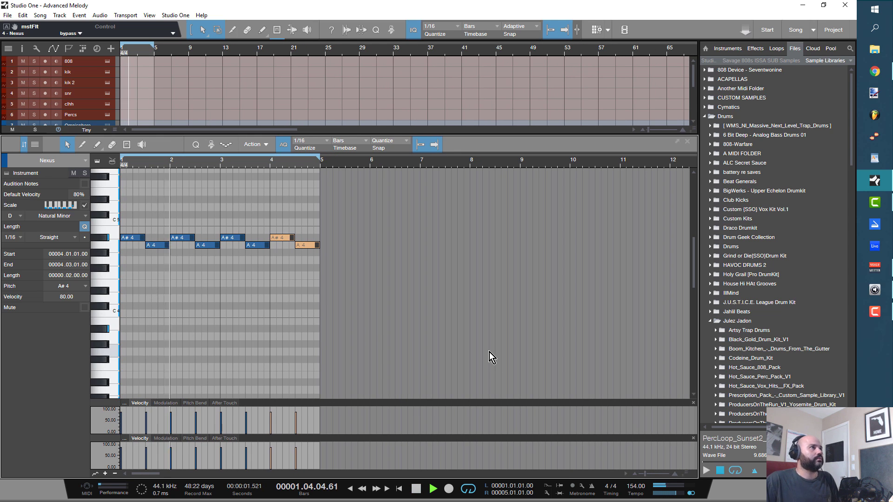
{"action": "left_click", "coordinate": [159, 284]}
{"action": "key", "text": "space"}
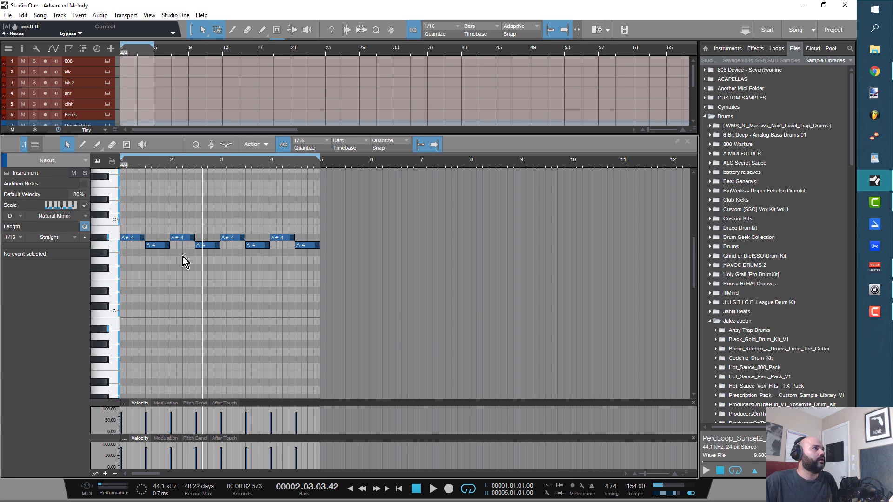
Step: Lower the A#4 note at the start of bar 2 to G4 and play the melody
{"action": "left_click", "coordinate": [179, 239]}
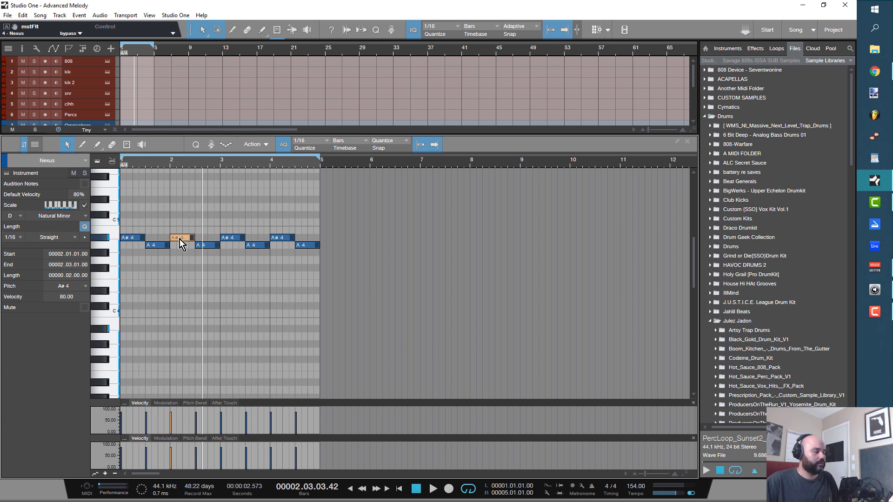
{"action": "key", "text": "Down"}
{"action": "key", "text": "Down"}
{"action": "key", "text": "Down"}
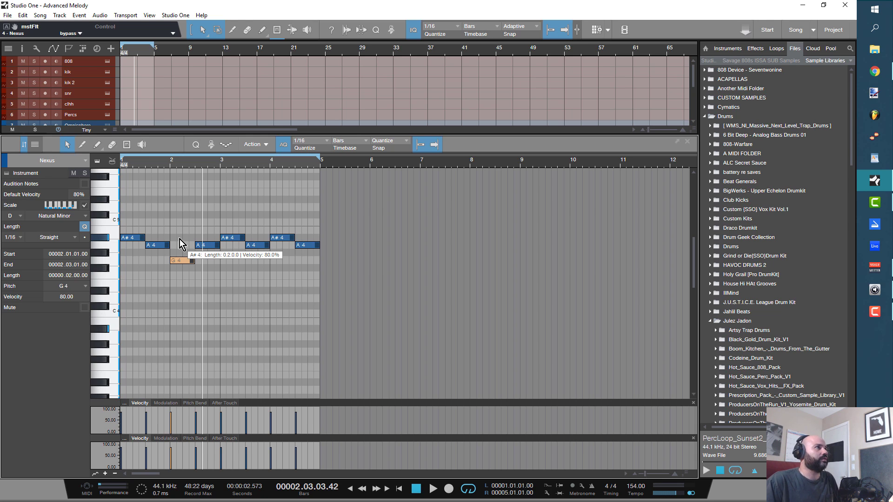
{"action": "key", "text": "space"}
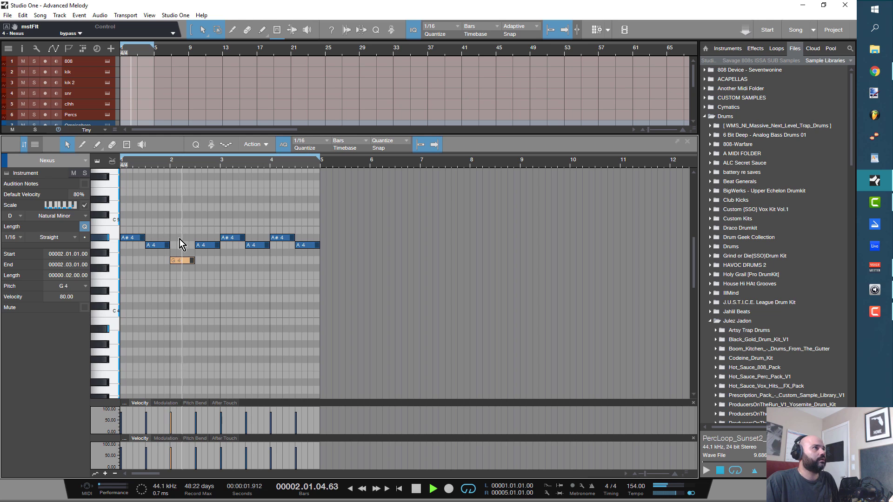
{"action": "key", "text": "space"}
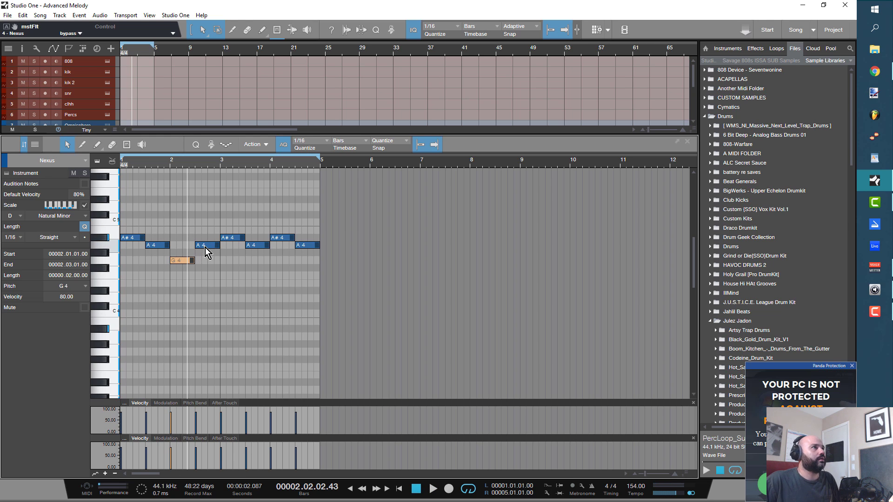
Step: Lower the A4 note in the second half of bar 3 to G4 and play the melody to its end
{"action": "left_click", "coordinate": [205, 245]}
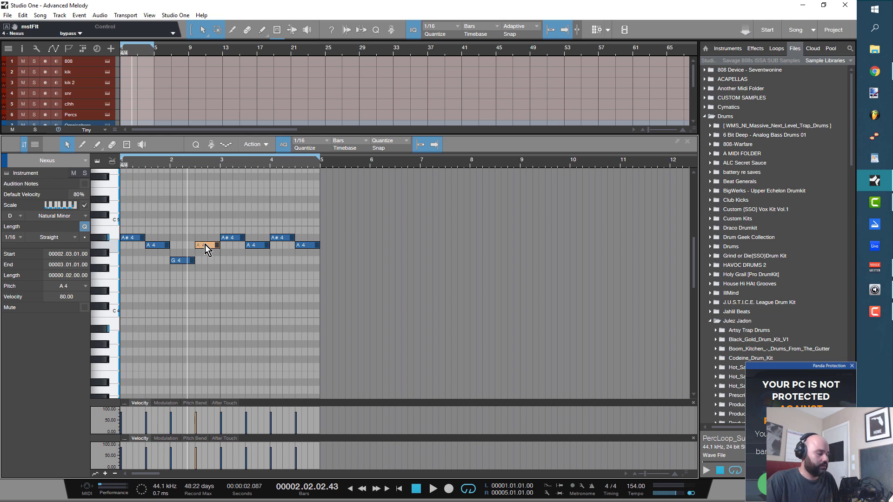
{"action": "key", "text": "space"}
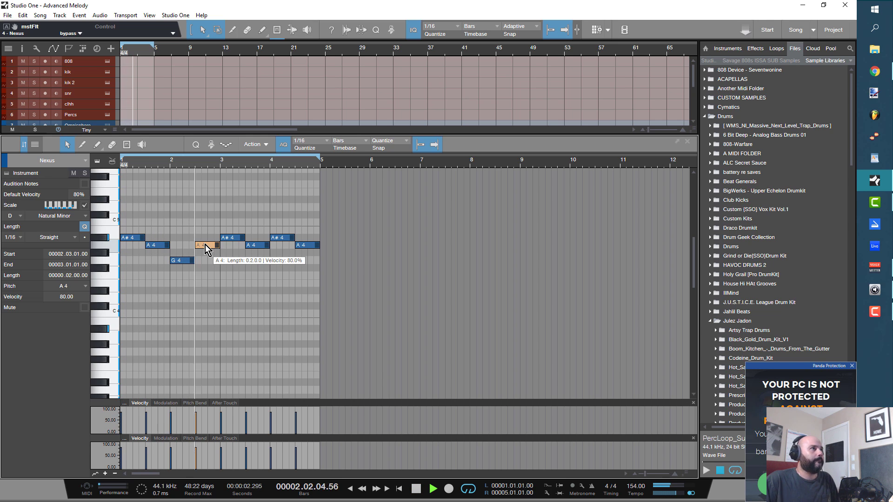
{"action": "key", "text": "space"}
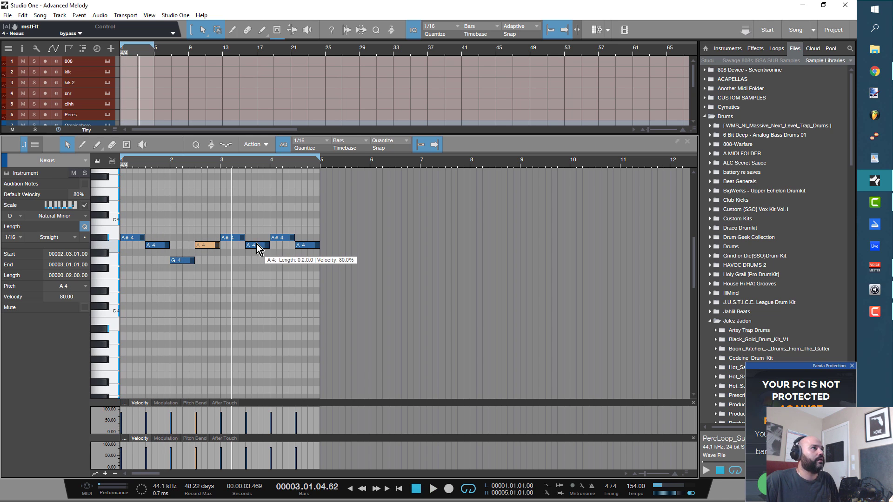
{"action": "left_click", "coordinate": [257, 245]}
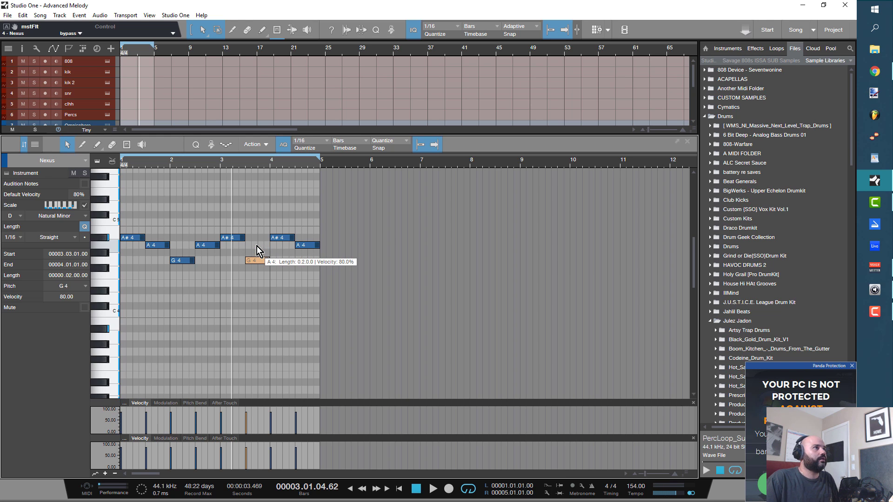
{"action": "key", "text": "alt+Down"}
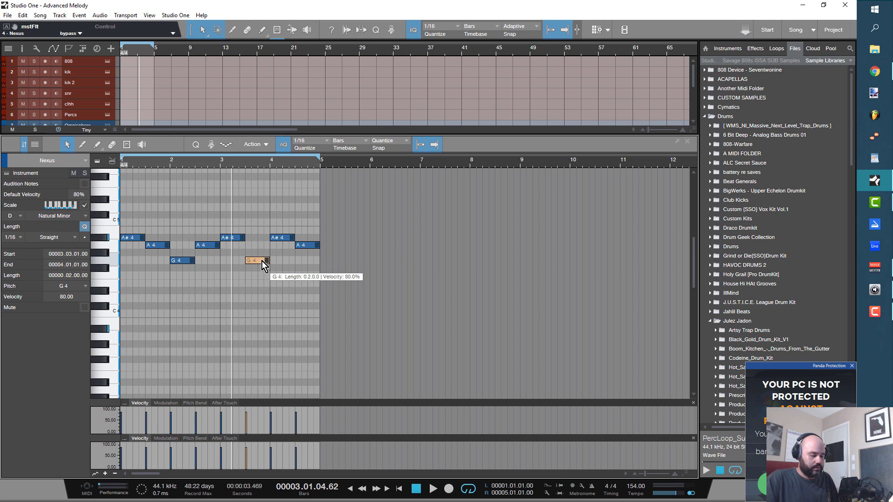
{"action": "key", "text": "space"}
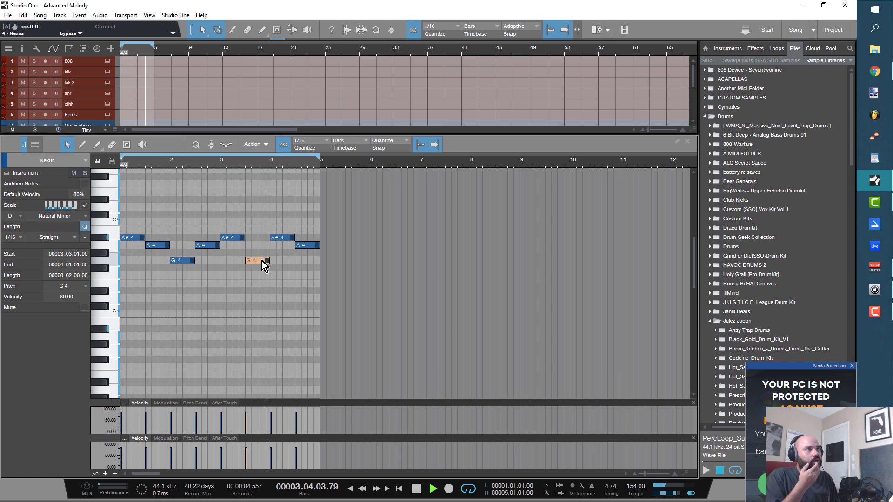
{"action": "key", "text": "space"}
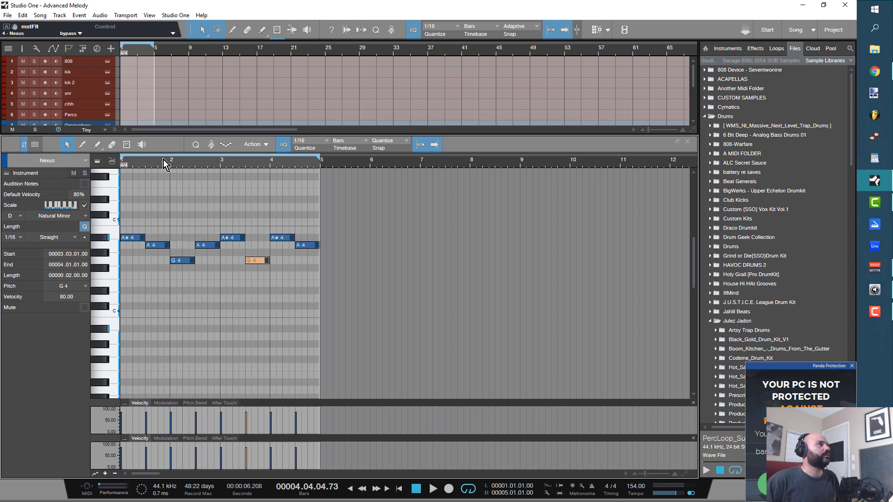
Step: Set the quantize grid to 1/8, add consecutive eighth notes D4 and F4 from the start of bar 1, and play them
{"action": "left_click_drag", "start_coordinate": [186, 166], "coordinate": [273, 224]}
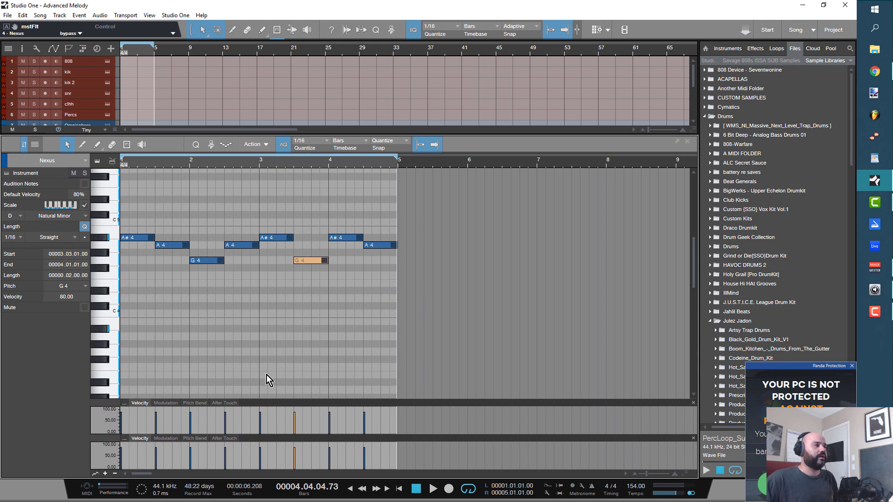
{"action": "mouse_move", "coordinate": [122, 418]}
{"action": "left_mouse_down"}
{"action": "mouse_move", "coordinate": [123, 402]}
{"action": "mouse_move", "coordinate": [124, 418]}
{"action": "left_mouse_up"}
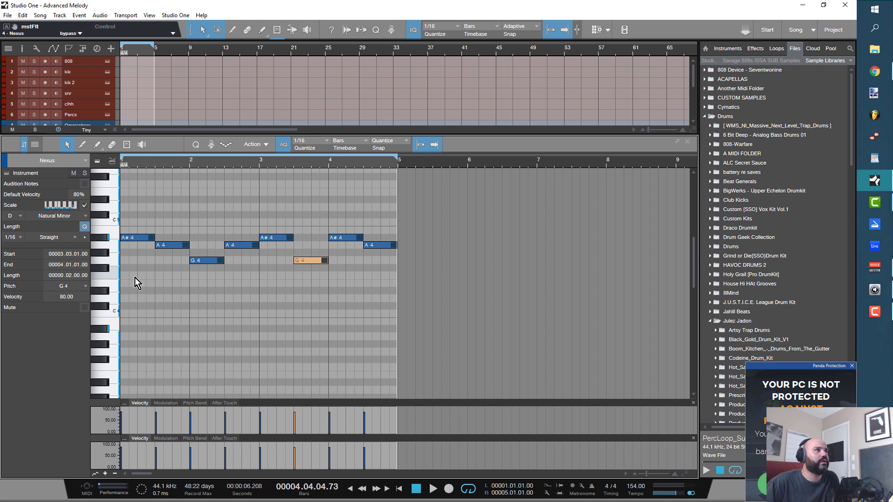
{"action": "key", "text": "4"}
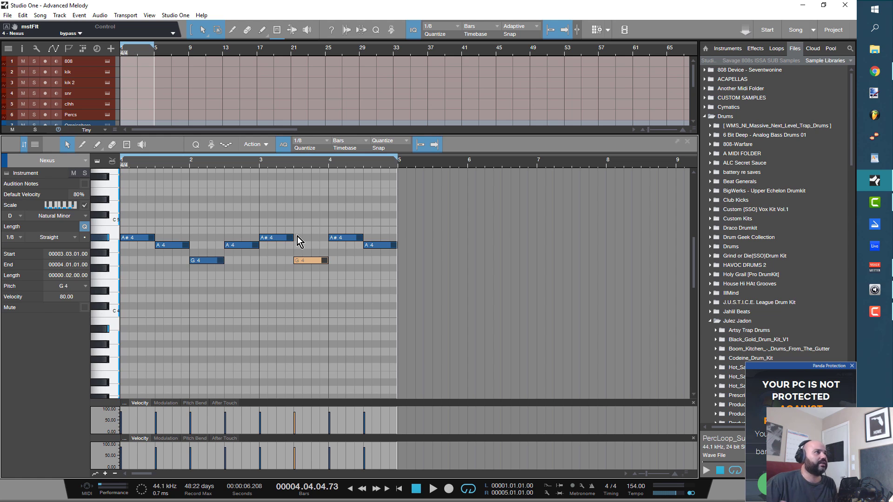
{"action": "double_click", "coordinate": [125, 300]}
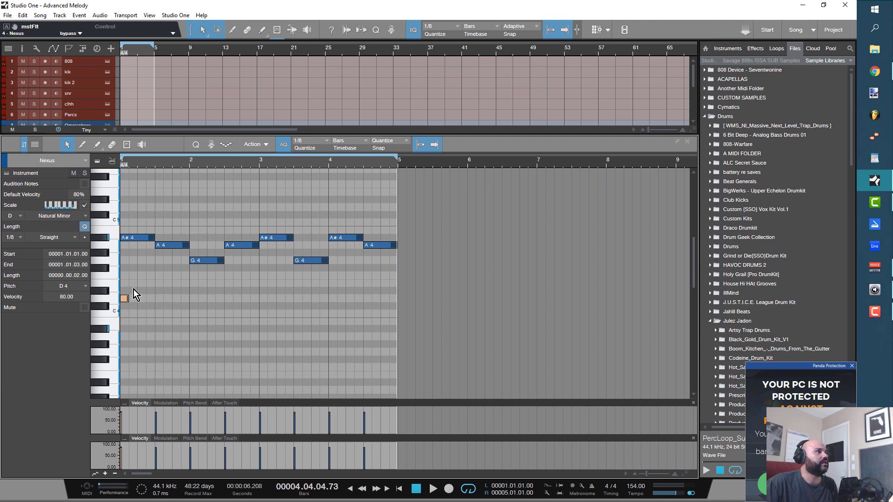
{"action": "double_click", "coordinate": [132, 276]}
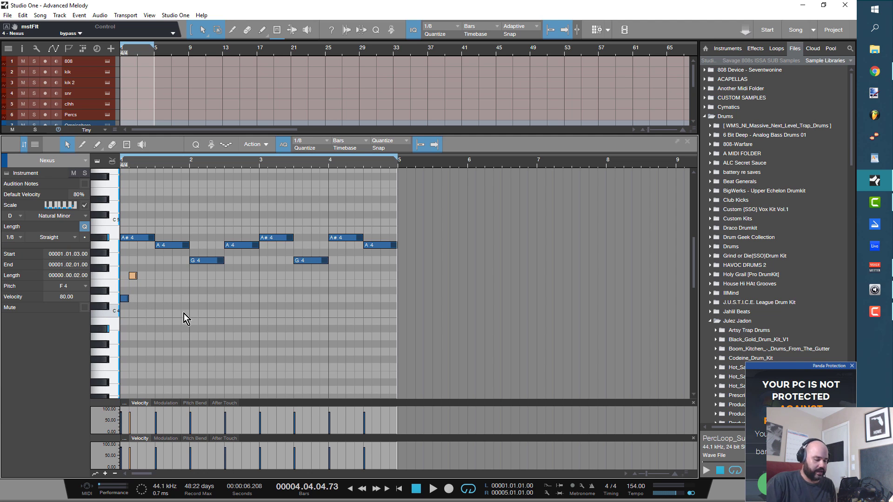
{"action": "key", "text": "space"}
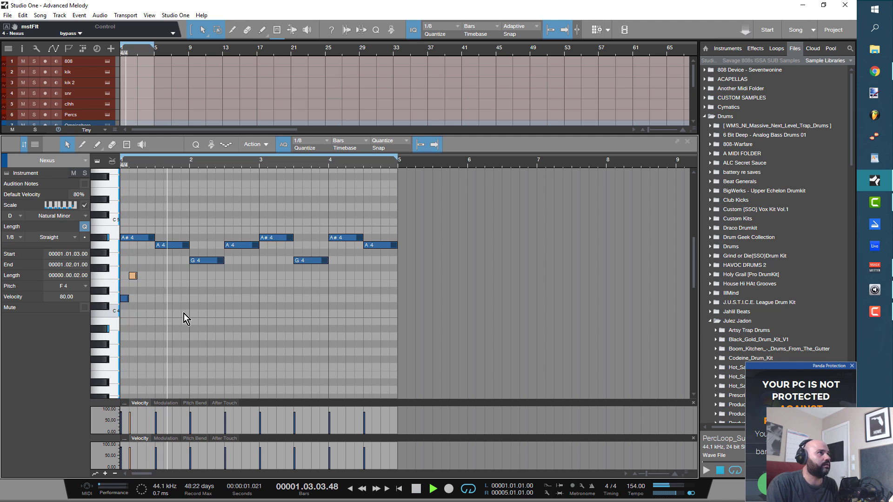
{"action": "key", "text": "space"}
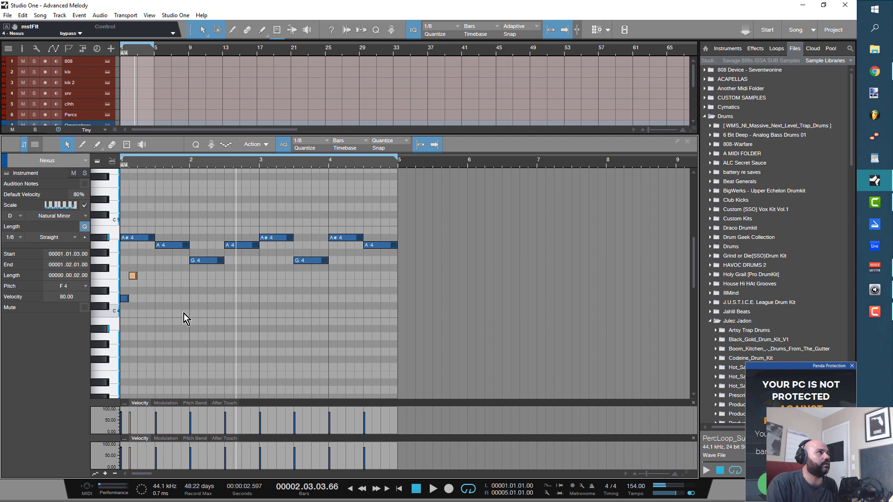
{"action": "key", "text": "space"}
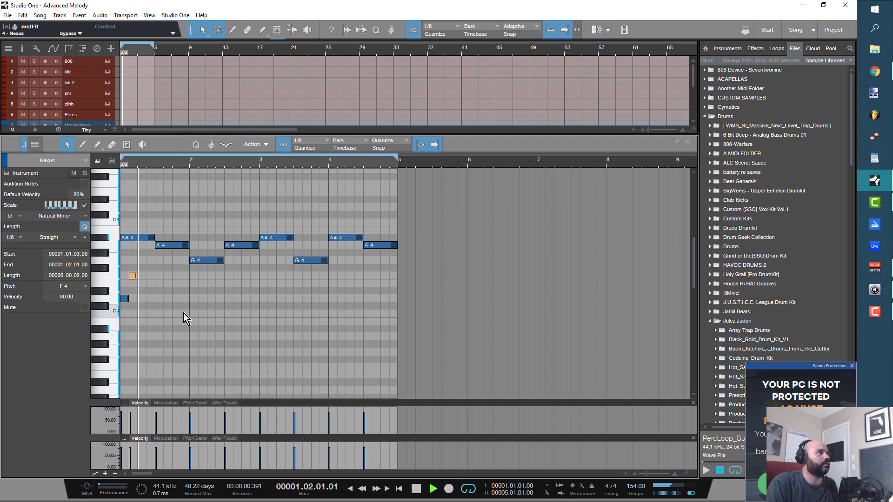
{"action": "key", "text": "space"}
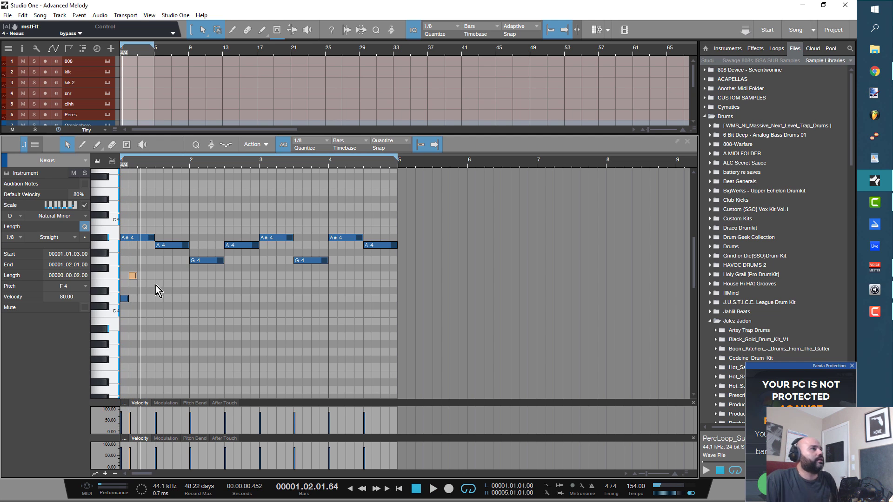
Step: Copy the D4 and F4 eighth notes from bar 1 to the start of bar 3 and play the result
{"action": "left_click_drag", "start_coordinate": [144, 302], "coordinate": [263, 301]}
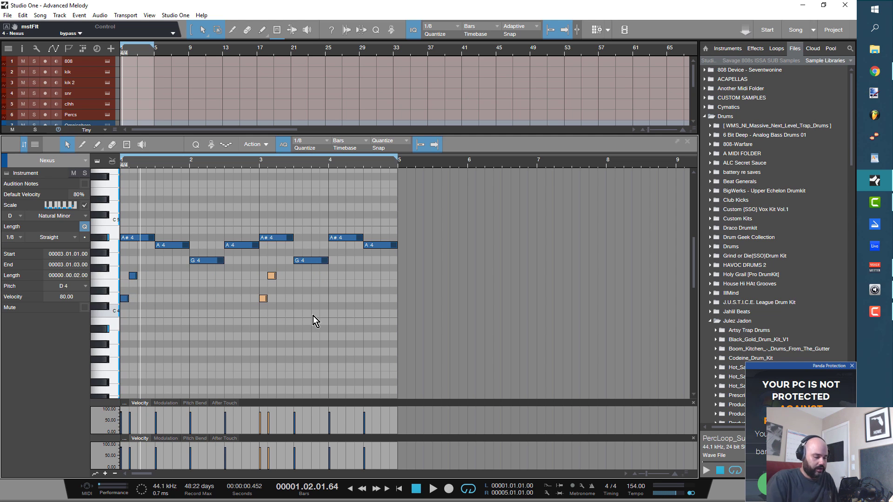
{"action": "key", "text": "space"}
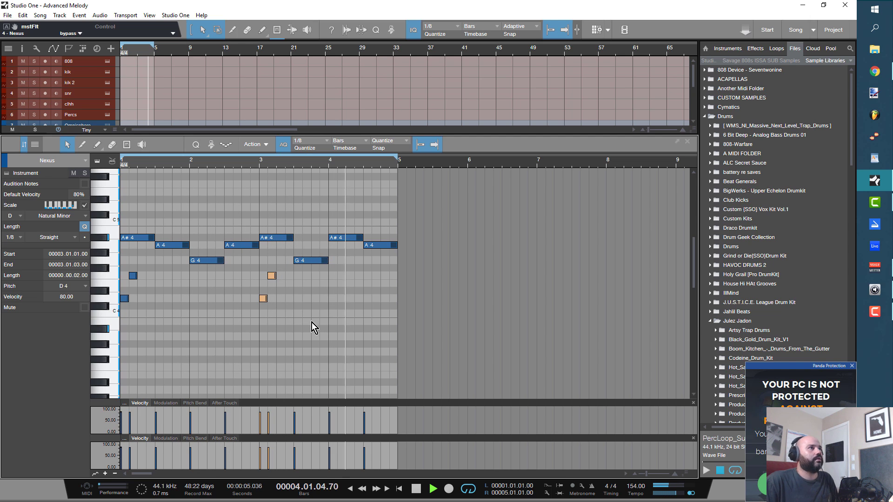
{"action": "key", "text": "space"}
{"action": "left_click", "coordinate": [271, 282]}
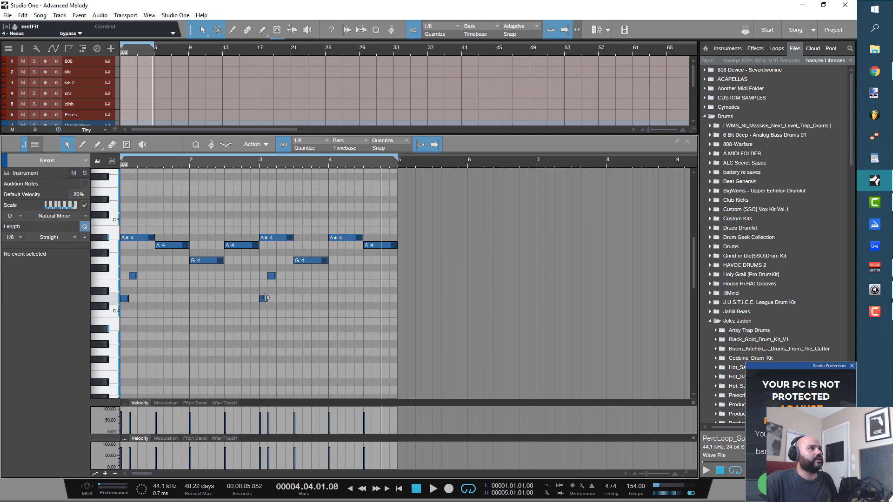
Step: Swap the order of the two bar 3 eighth notes so F4 comes before D4, and play the result
{"action": "mouse_move", "coordinate": [264, 300]}
{"action": "left_mouse_down"}
{"action": "mouse_move", "coordinate": [265, 278]}
{"action": "mouse_move", "coordinate": [273, 296]}
{"action": "left_mouse_up"}
{"action": "key", "text": "space"}
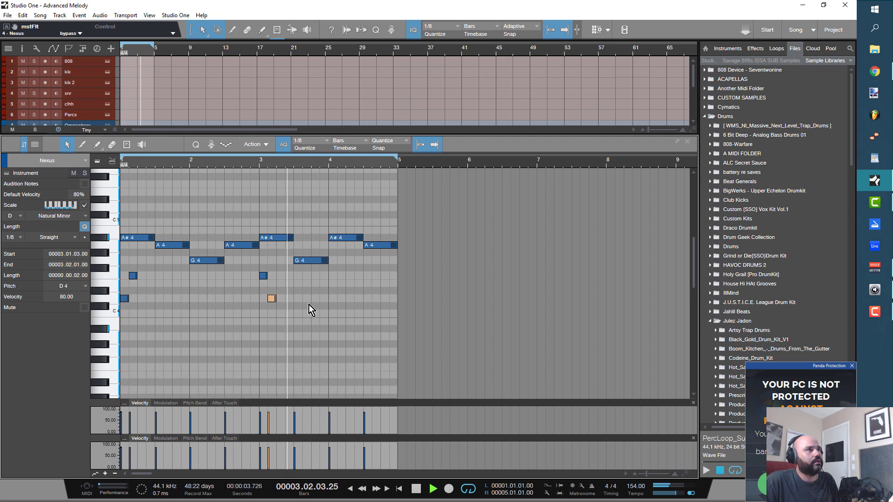
{"action": "key", "text": "space"}
Step: Add an F4 eighth note at the start of the second half of bar 4 and play the melody
{"action": "double_click", "coordinate": [375, 298]}
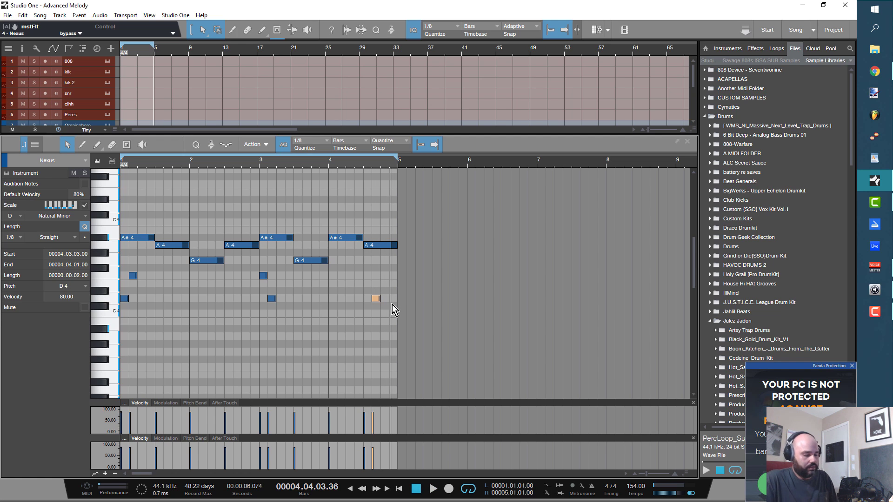
{"action": "key", "text": "space"}
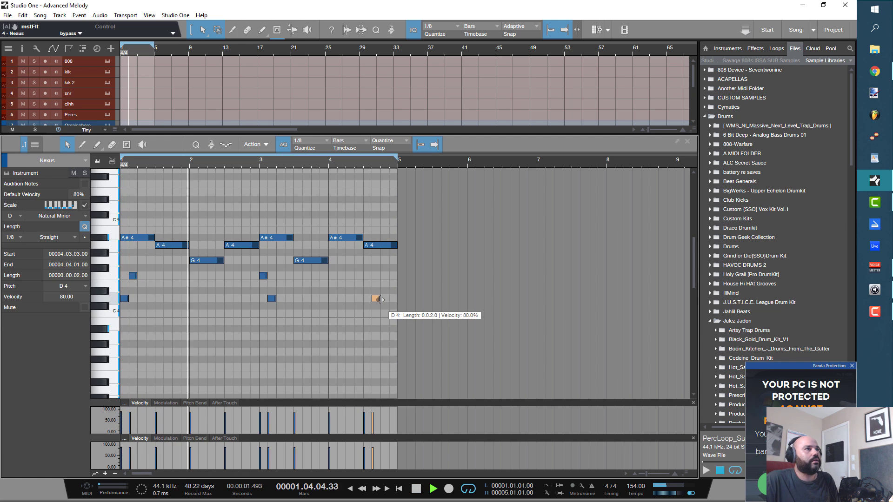
{"action": "key", "text": "Up"}
{"action": "key", "text": "Up"}
{"action": "key", "text": "Up"}
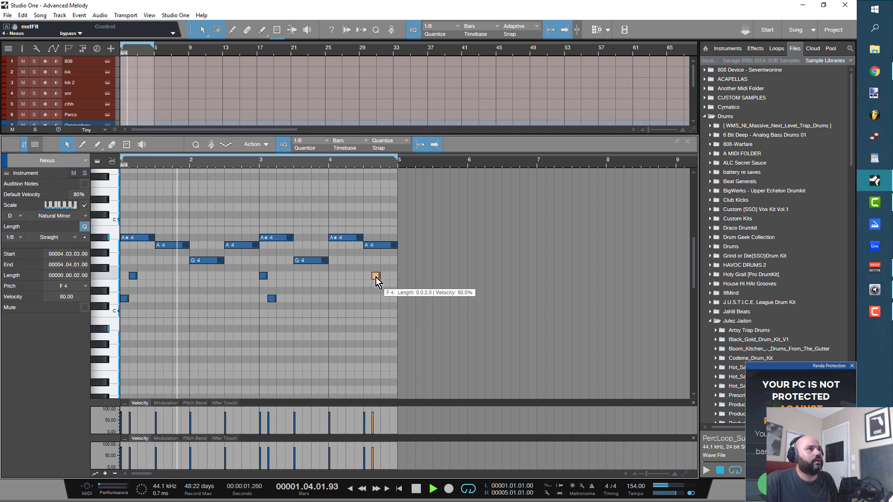
{"action": "left_click_drag", "start_coordinate": [375, 279], "coordinate": [370, 278]}
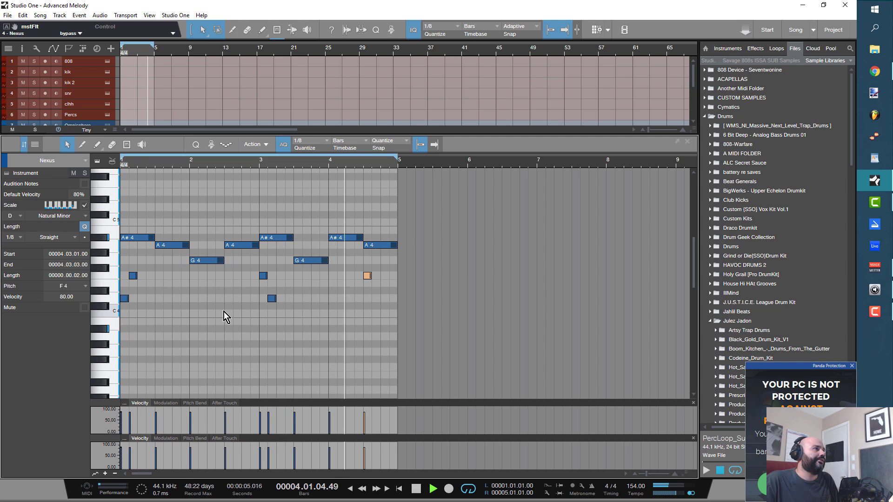
{"action": "key", "text": "space"}
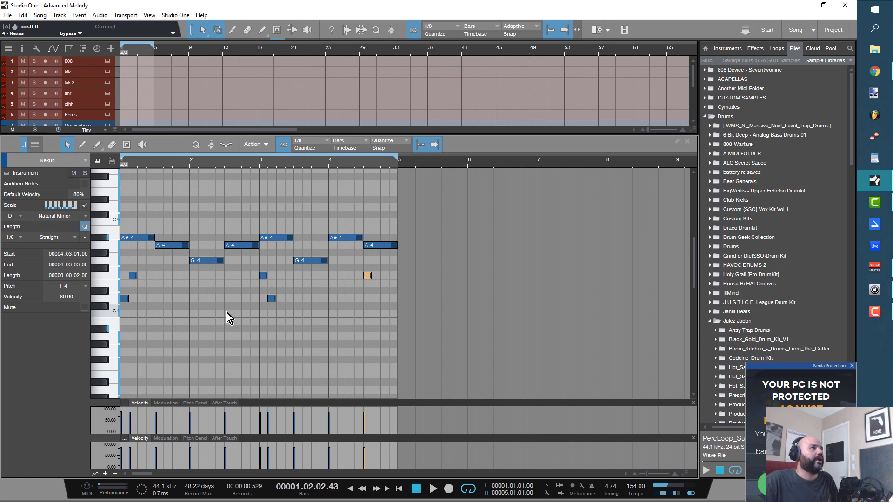
Step: Add two consecutive two-bar D3 notes starting at bars 1 and 3, and play them with the melody
{"action": "scroll", "coordinate": [333, 275], "scroll_direction": "down", "scroll_amount": 5}
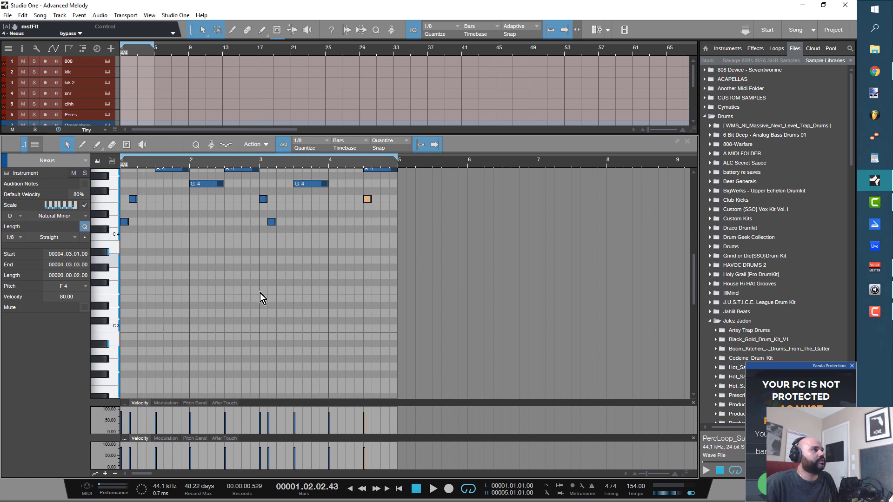
{"action": "scroll", "coordinate": [260, 293], "scroll_direction": "up", "scroll_amount": 1}
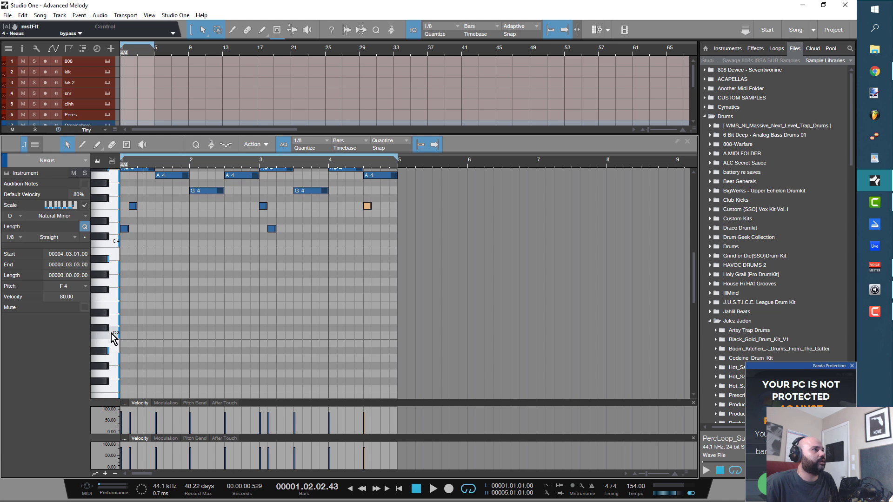
{"action": "double_click", "coordinate": [123, 321]}
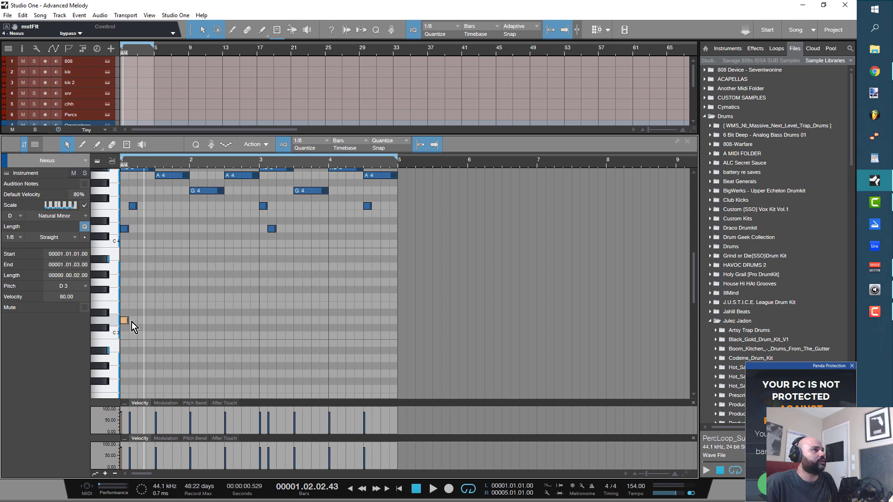
{"action": "left_click_drag", "start_coordinate": [130, 320], "coordinate": [258, 322]}
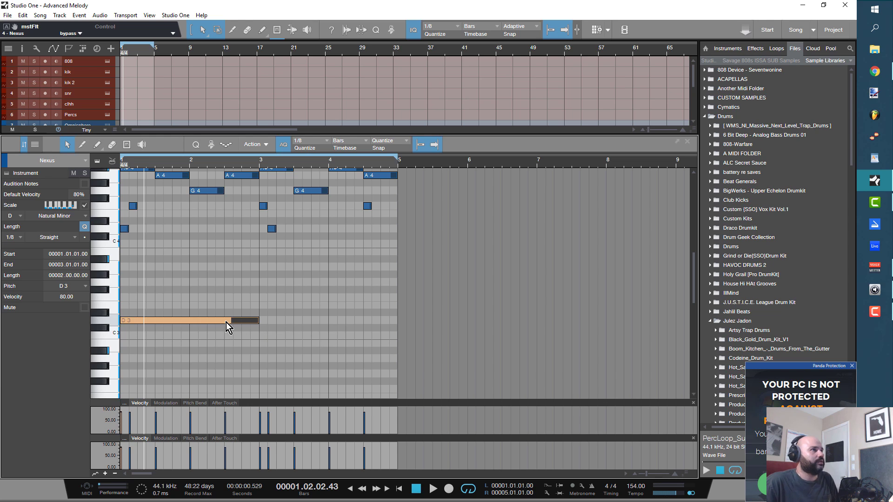
{"action": "key", "text": "d"}
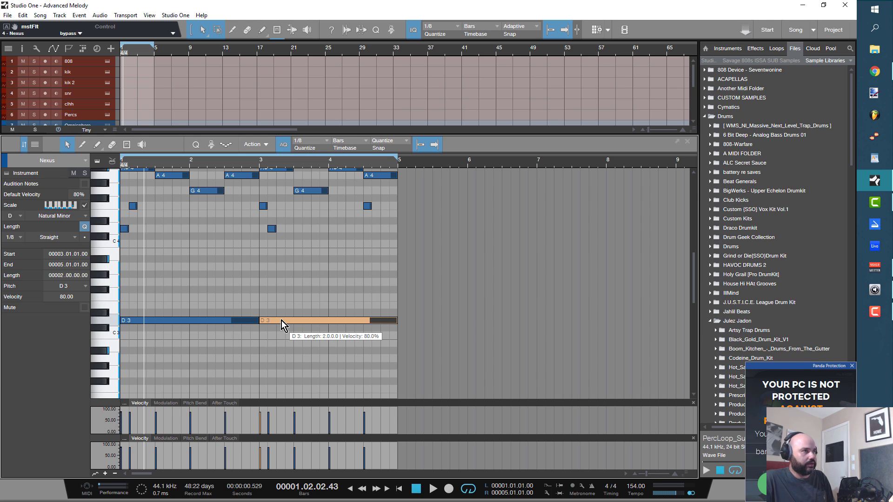
{"action": "left_click_drag", "start_coordinate": [145, 294], "coordinate": [313, 292]}
{"action": "key", "text": "comma"}
{"action": "key", "text": "space"}
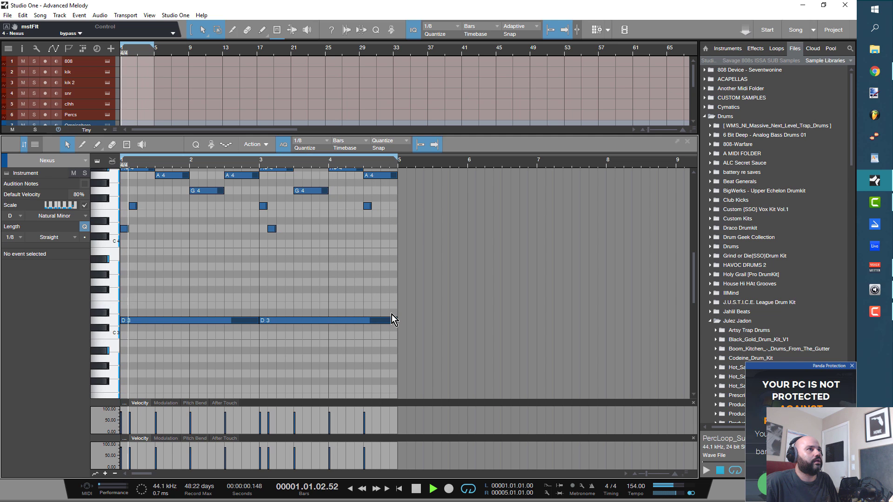
Step: Shorten the second D3 note to the middle of bar 4 and add an A#2 half note in the freed space
{"action": "left_click_drag", "start_coordinate": [396, 321], "coordinate": [398, 364]}
{"action": "left_click", "coordinate": [365, 349]}
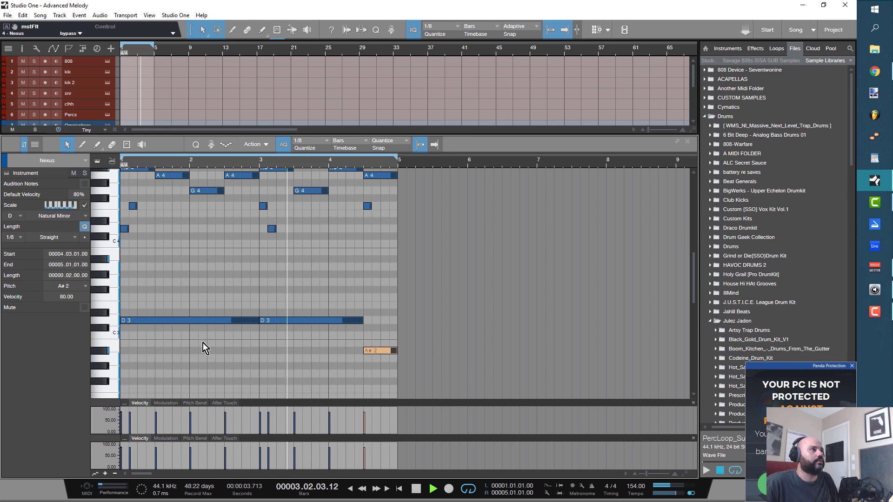
{"action": "key", "text": "space"}
Step: Add two-bar F3 and A3 notes above both D3 notes, starting at bars 1 and 3, and play the chords
{"action": "left_click", "coordinate": [156, 324]}
{"action": "left_click_drag", "start_coordinate": [149, 321], "coordinate": [355, 290]}
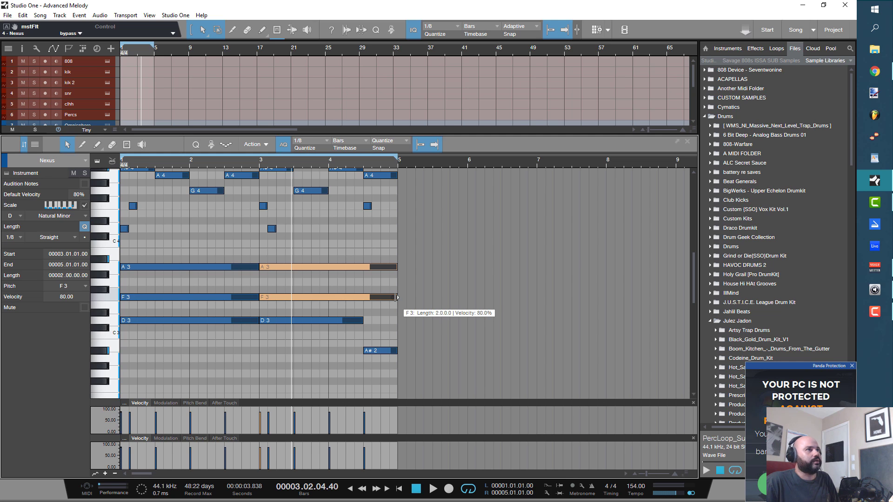
{"action": "key", "text": "space"}
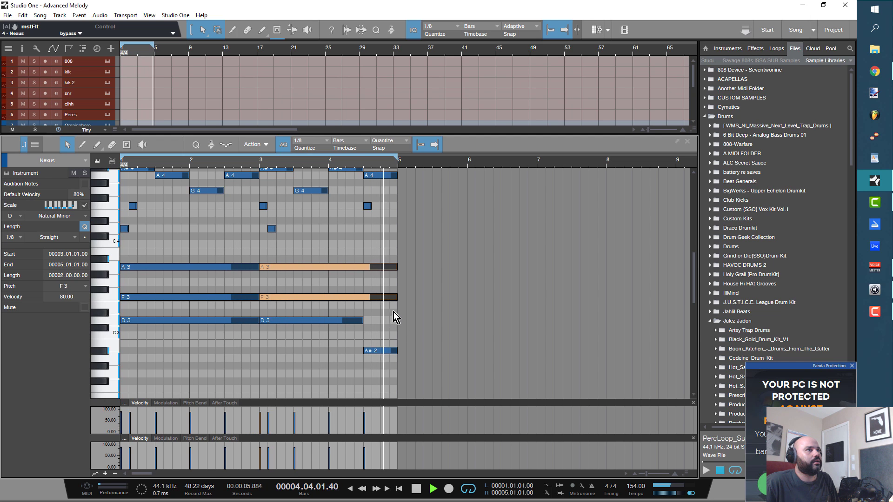
{"action": "key", "text": "space"}
Step: Shorten the second F3 and A3 notes to mid-bar 4, then add E3 and G3 half notes there and play
{"action": "left_click_drag", "start_coordinate": [396, 300], "coordinate": [374, 309]}
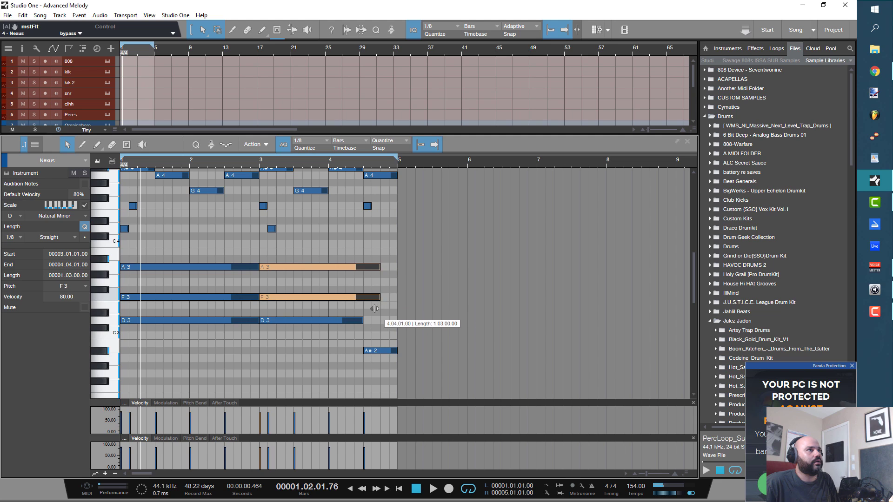
{"action": "left_click", "coordinate": [374, 314]}
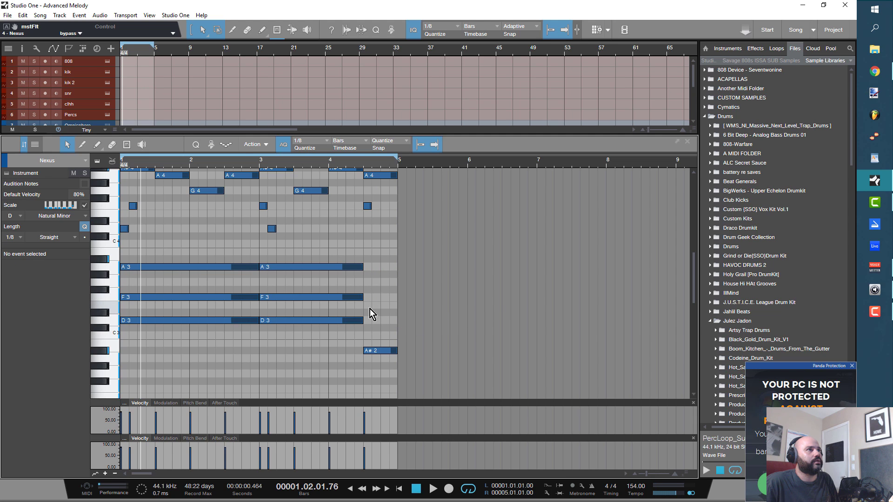
{"action": "double_click", "coordinate": [368, 305]}
{"action": "left_click_drag", "start_coordinate": [380, 305], "coordinate": [387, 307]}
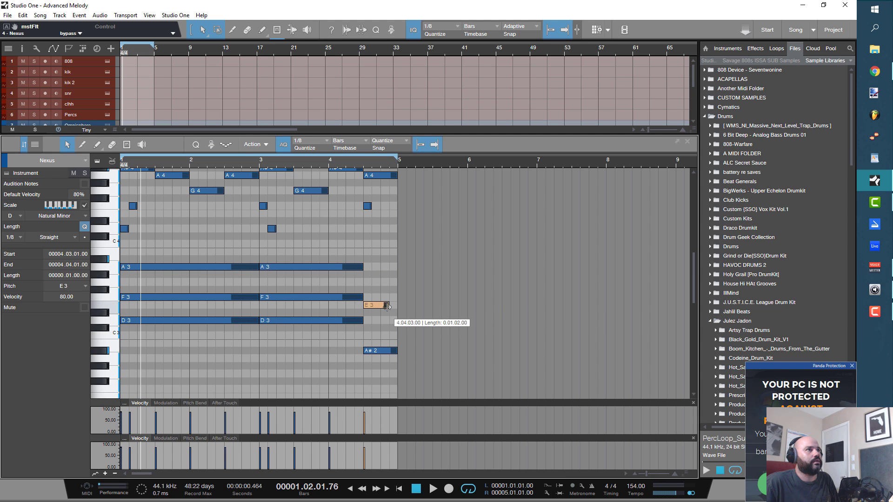
{"action": "double_click", "coordinate": [367, 283]}
{"action": "left_click_drag", "start_coordinate": [374, 283], "coordinate": [395, 286]}
{"action": "key", "text": "space"}
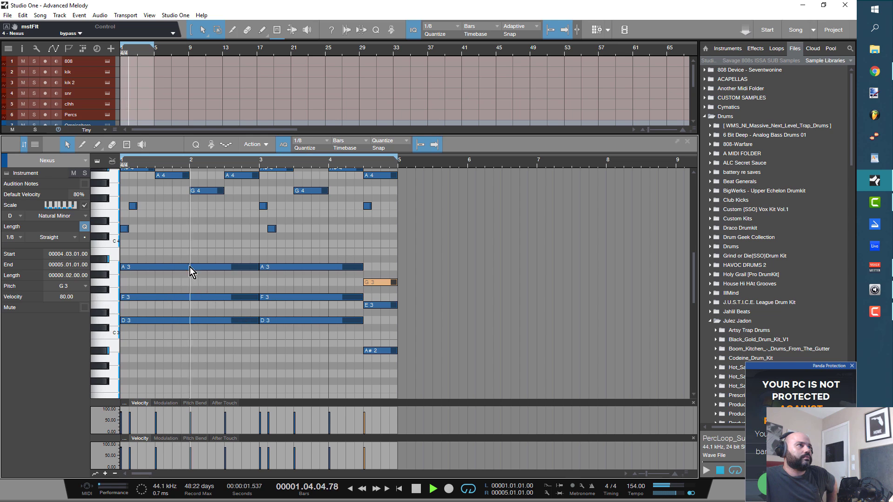
Step: Lower the velocity of all sustained D3, F3, A3, E3 and G3 chord notes to about 47
{"action": "left_click_drag", "start_coordinate": [181, 249], "coordinate": [392, 344]}
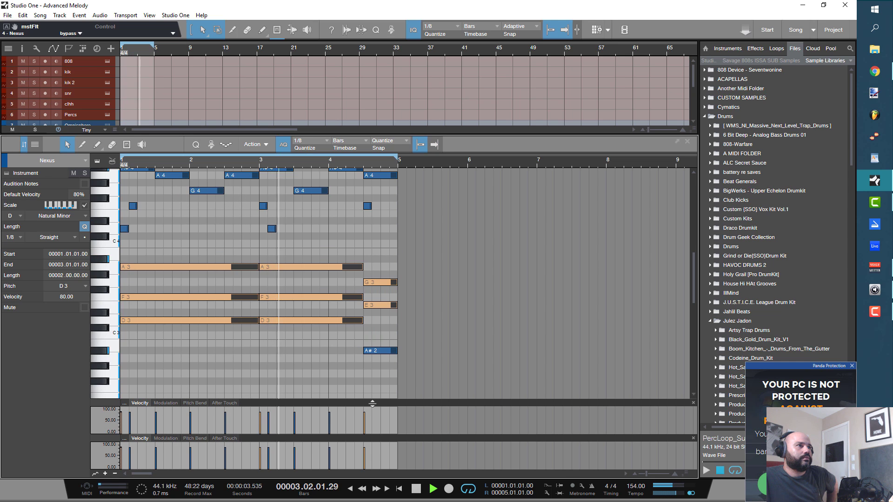
{"action": "left_click_drag", "start_coordinate": [366, 433], "coordinate": [366, 434]}
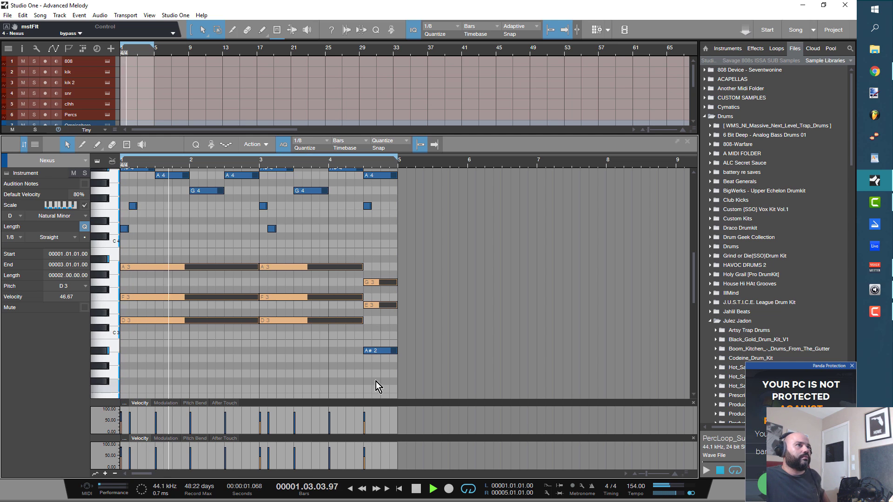
{"action": "left_click", "coordinate": [381, 352]}
{"action": "key", "text": "Delete"}
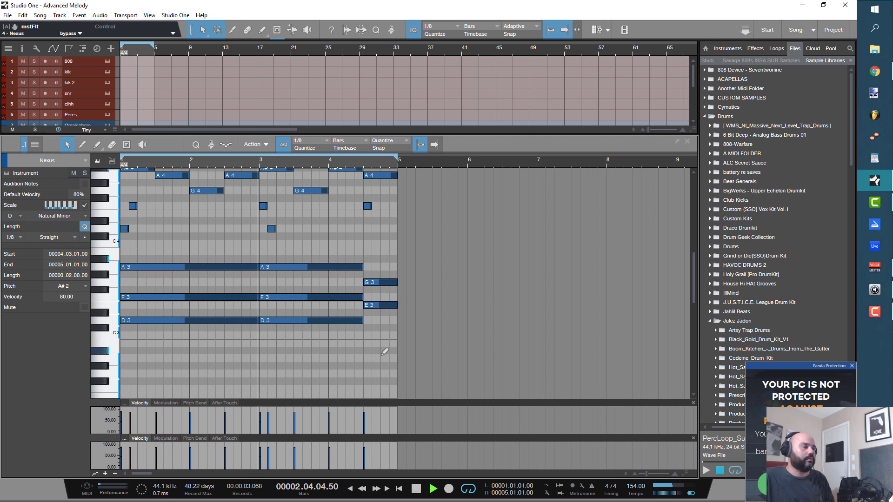
{"action": "key", "text": "ctrl+z"}
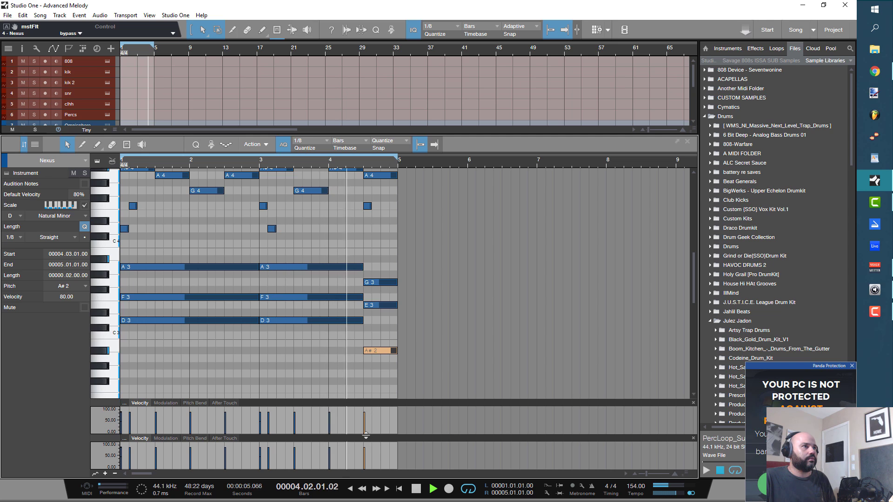
Step: Lower the velocity of the A#2 note in bar 4 to about 52 and play the pattern from the start
{"action": "left_click_drag", "start_coordinate": [367, 427], "coordinate": [366, 436]}
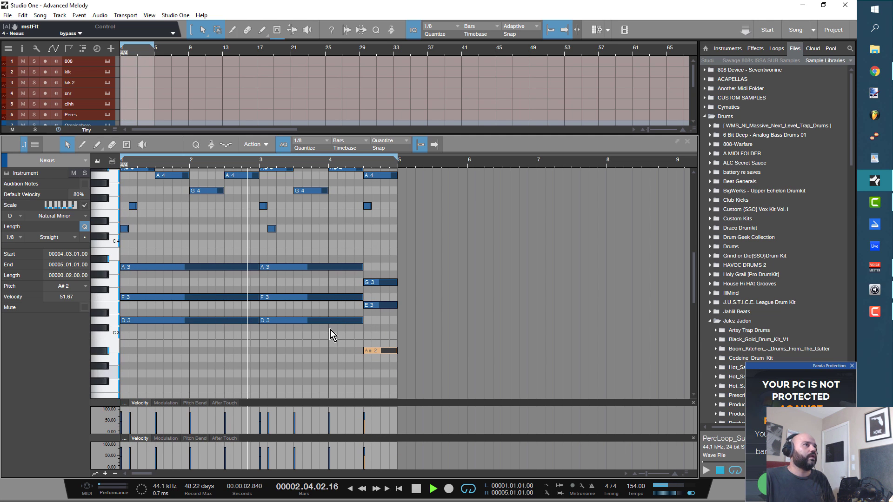
{"action": "key", "text": "space"}
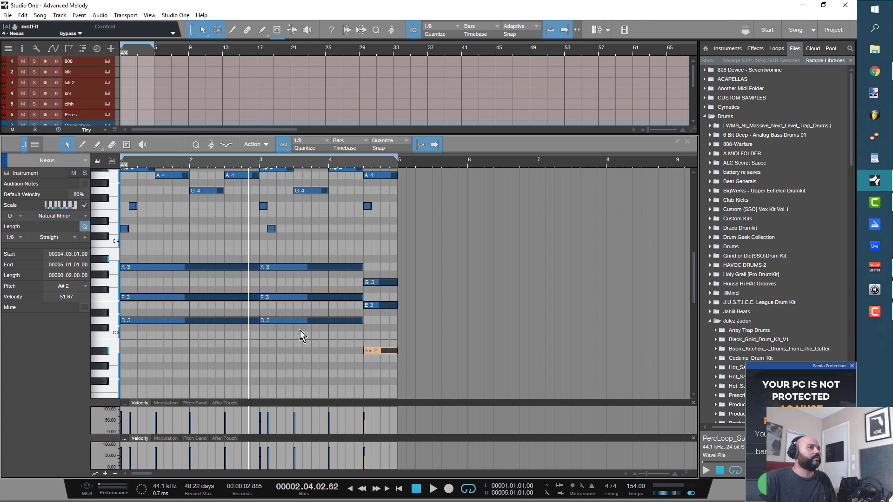
{"action": "key", "text": "Home"}
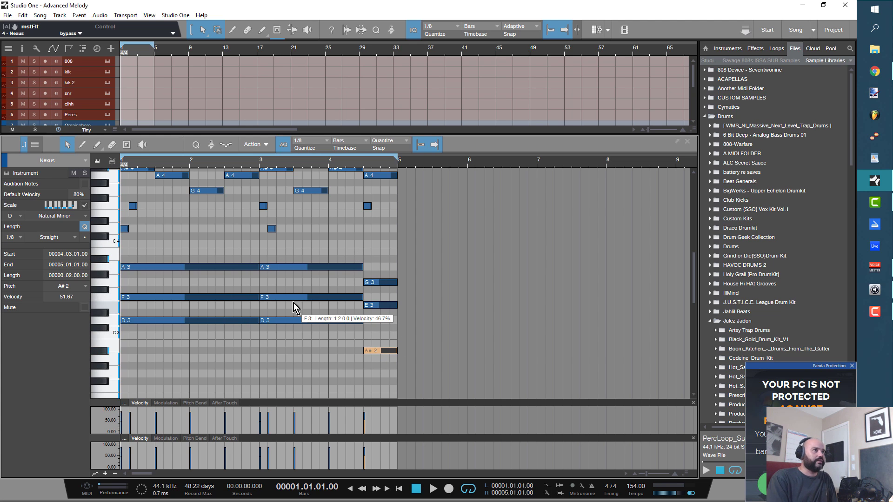
{"action": "scroll", "coordinate": [343, 259], "scroll_direction": "down", "scroll_amount": 2}
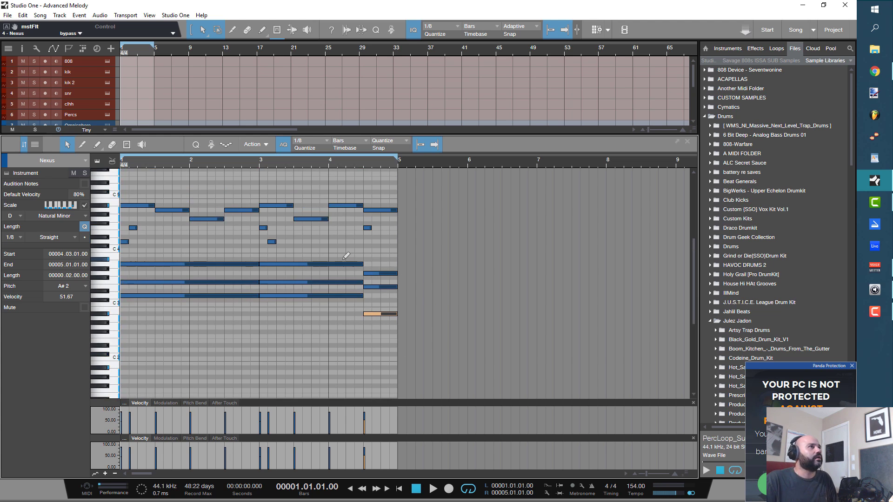
{"action": "scroll", "coordinate": [346, 256], "scroll_direction": "up", "scroll_amount": 2}
{"action": "scroll", "coordinate": [344, 325], "scroll_direction": "up", "scroll_amount": 2}
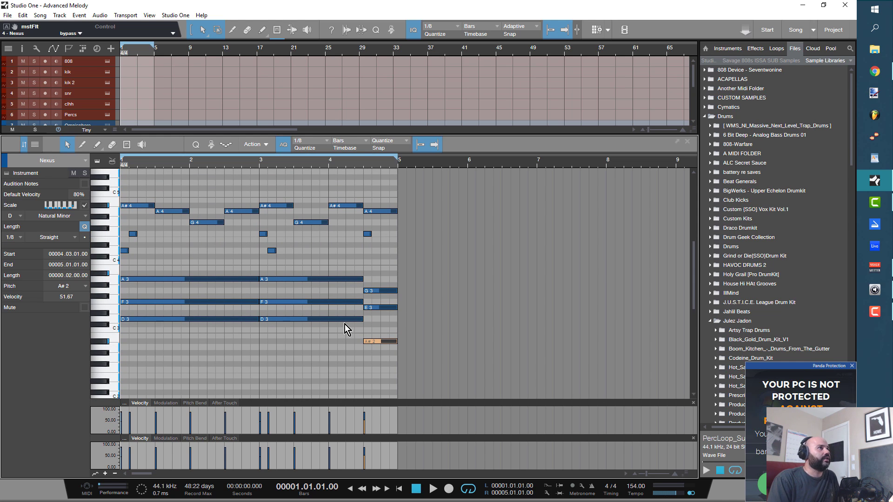
{"action": "key", "text": "space"}
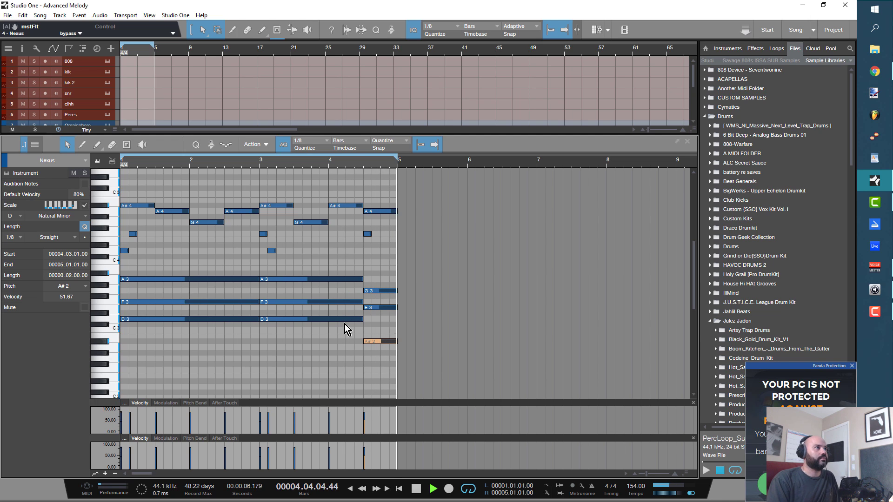
{"action": "key", "text": "space"}
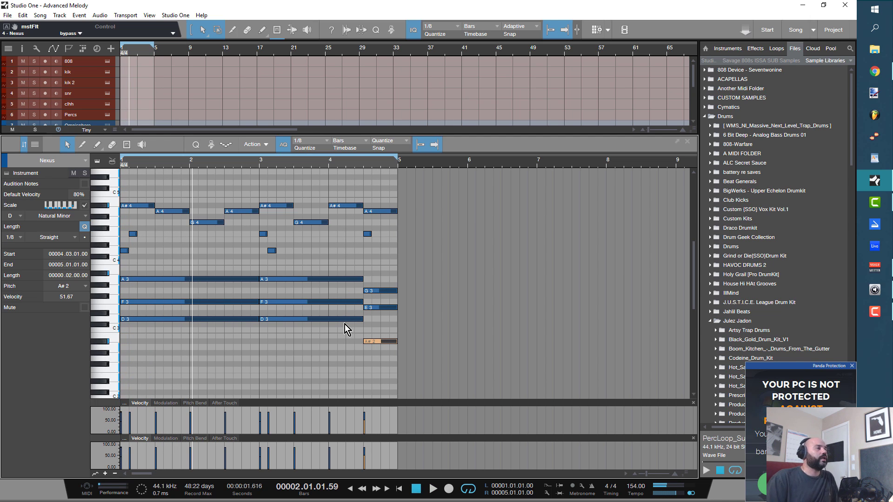
Step: Add two consecutive two-bar D5 notes above the melody, starting at bars 1 and 3, and play the pattern
{"action": "scroll", "coordinate": [237, 302], "scroll_direction": "up", "scroll_amount": 5}
{"action": "scroll", "coordinate": [230, 305], "scroll_direction": "up", "scroll_amount": 1}
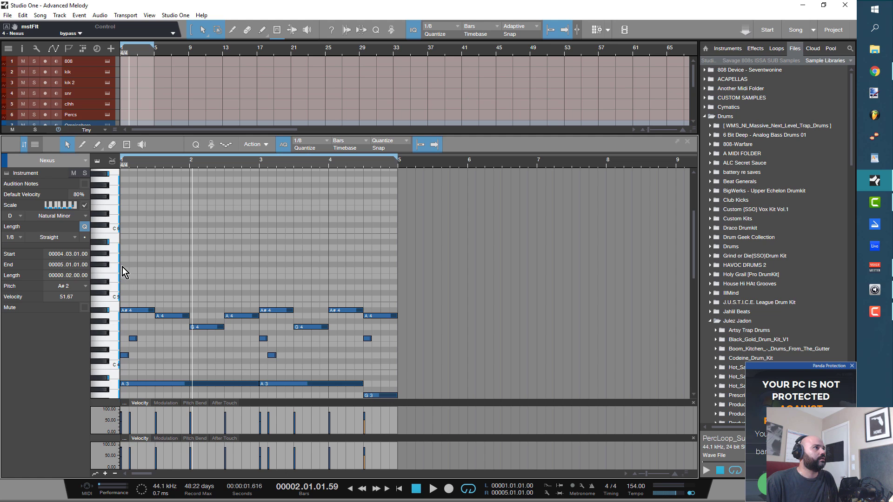
{"action": "left_click", "coordinate": [124, 286]}
{"action": "double_click", "coordinate": [124, 287]}
{"action": "left_click_drag", "start_coordinate": [130, 289], "coordinate": [259, 292]}
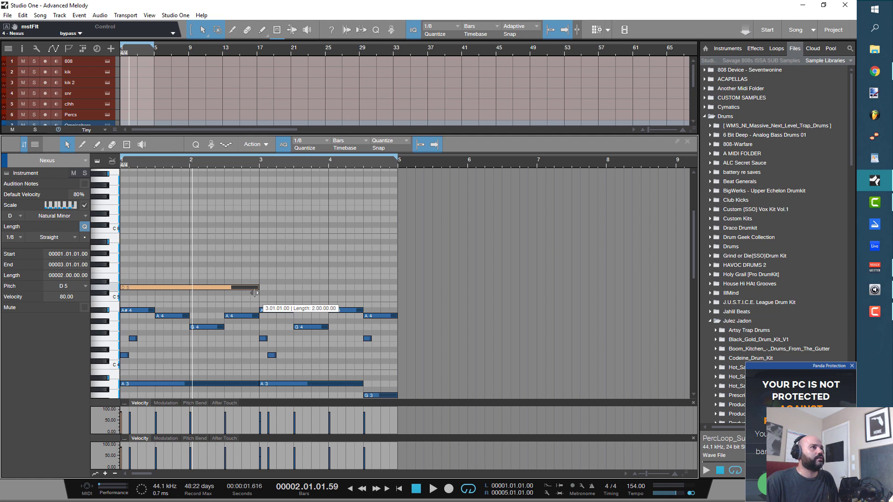
{"action": "key", "text": "d"}
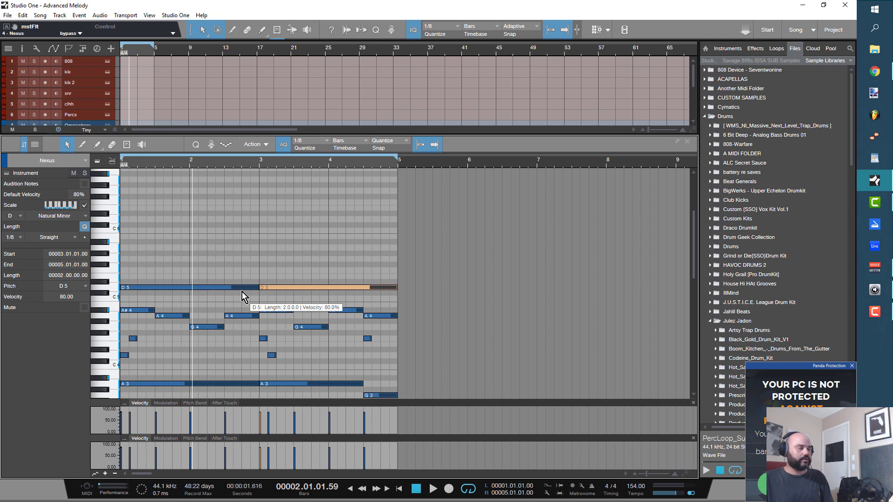
{"action": "key", "text": "comma"}
{"action": "key", "text": "space"}
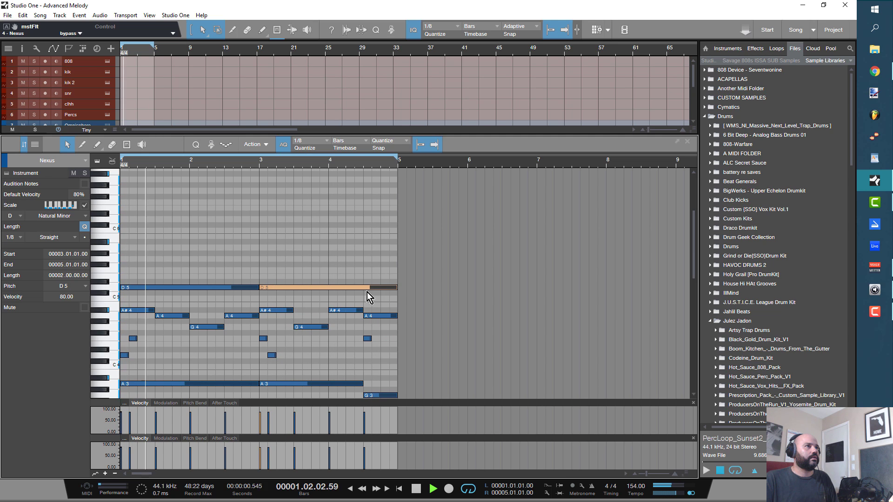
{"action": "left_click", "coordinate": [395, 295]}
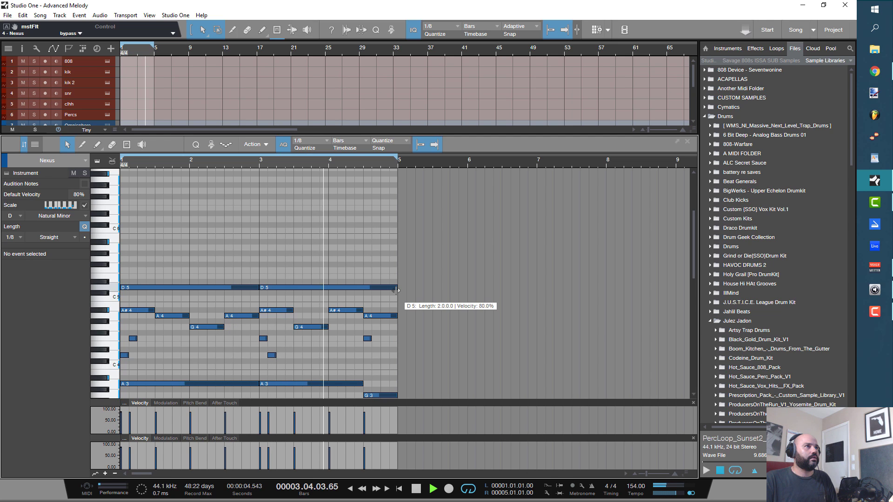
Step: Shorten the second D5 note to mid-bar 4, add an F5 half note there and play the pattern
{"action": "left_click_drag", "start_coordinate": [396, 290], "coordinate": [380, 274]}
{"action": "double_click", "coordinate": [365, 271]}
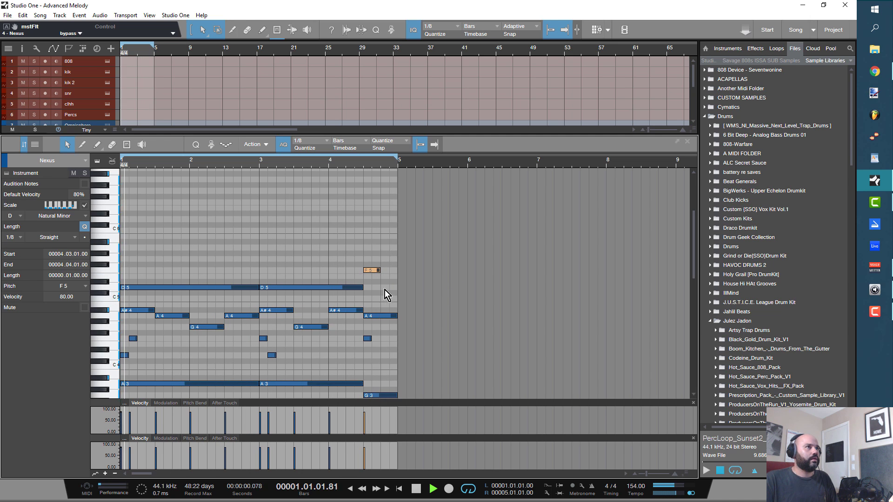
{"action": "left_click_drag", "start_coordinate": [381, 274], "coordinate": [397, 276]}
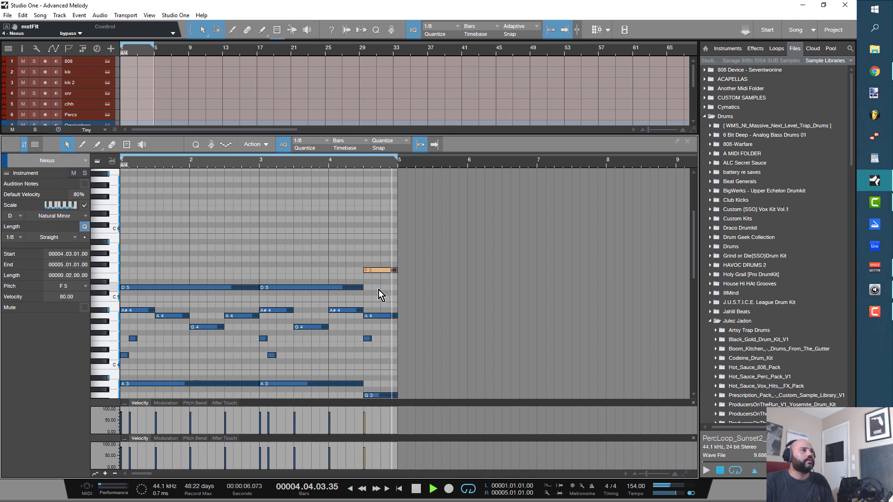
{"action": "key", "text": "space"}
Step: Examine the sustained chords, the main melody and the short supporting notes as separate layers of the four-bar pattern
{"action": "scroll", "coordinate": [381, 274], "scroll_direction": "down", "scroll_amount": 3}
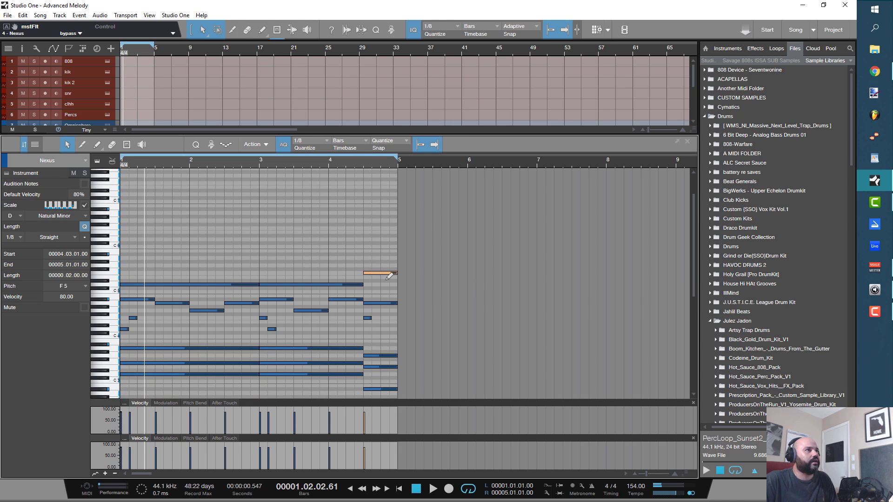
{"action": "scroll", "coordinate": [429, 318], "scroll_direction": "down", "scroll_amount": 5}
{"action": "scroll", "coordinate": [428, 316], "scroll_direction": "up", "scroll_amount": 4}
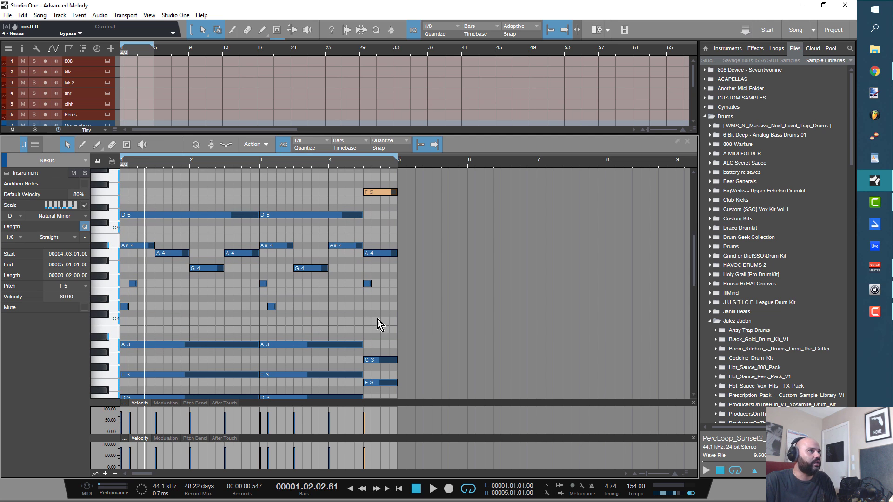
{"action": "scroll", "coordinate": [295, 308], "scroll_direction": "down", "scroll_amount": 3}
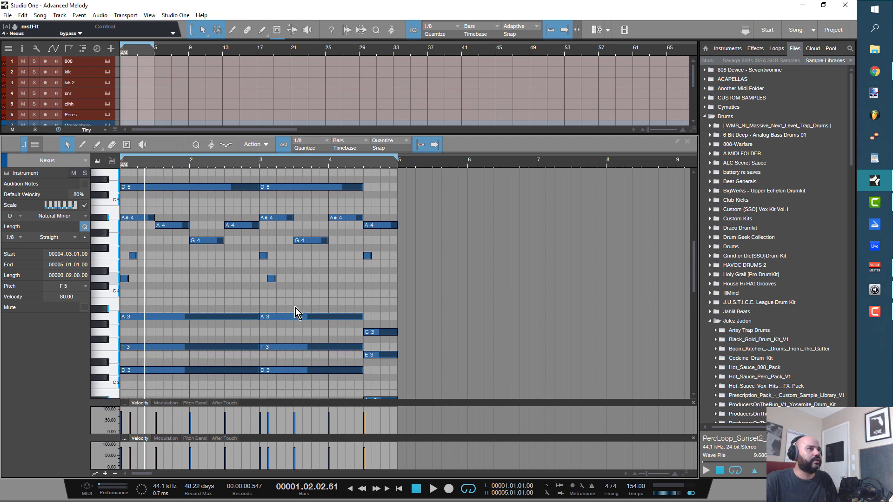
{"action": "scroll", "coordinate": [295, 308], "scroll_direction": "down", "scroll_amount": 2}
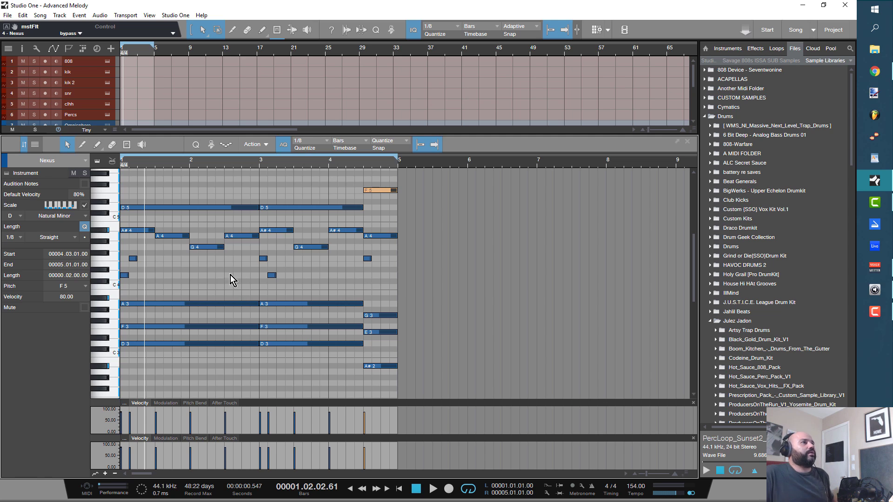
{"action": "left_click_drag", "start_coordinate": [190, 285], "coordinate": [390, 370]}
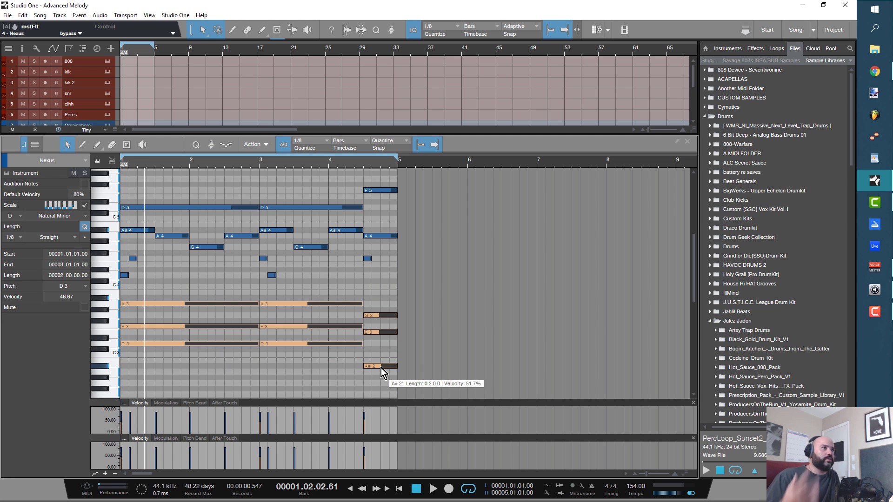
{"action": "left_click", "coordinate": [210, 208]}
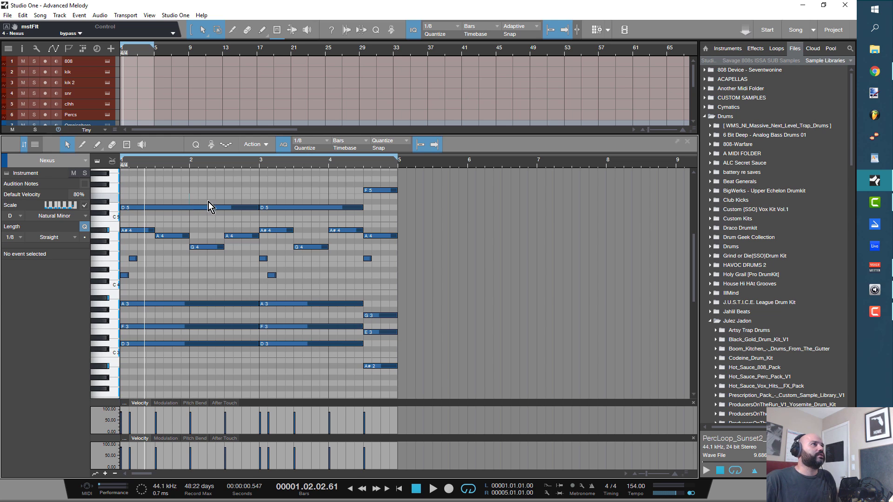
{"action": "left_click_drag", "start_coordinate": [121, 224], "coordinate": [379, 248]}
{"action": "left_click_drag", "start_coordinate": [375, 281], "coordinate": [105, 264]}
{"action": "left_click", "coordinate": [213, 281]}
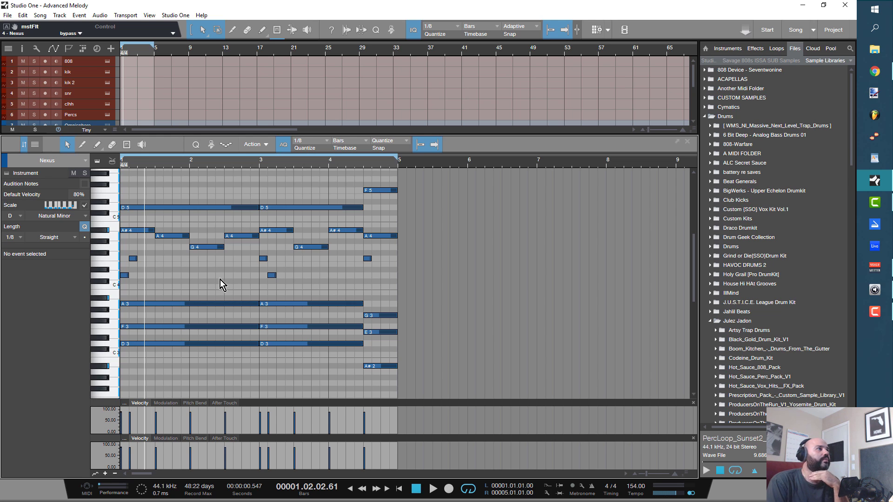
Step: Add a two-bar D1 bass note at bar 1 and duplicate it to bar 3, shortening the copy to mid-bar 4
{"action": "scroll", "coordinate": [279, 289], "scroll_direction": "down", "scroll_amount": 5}
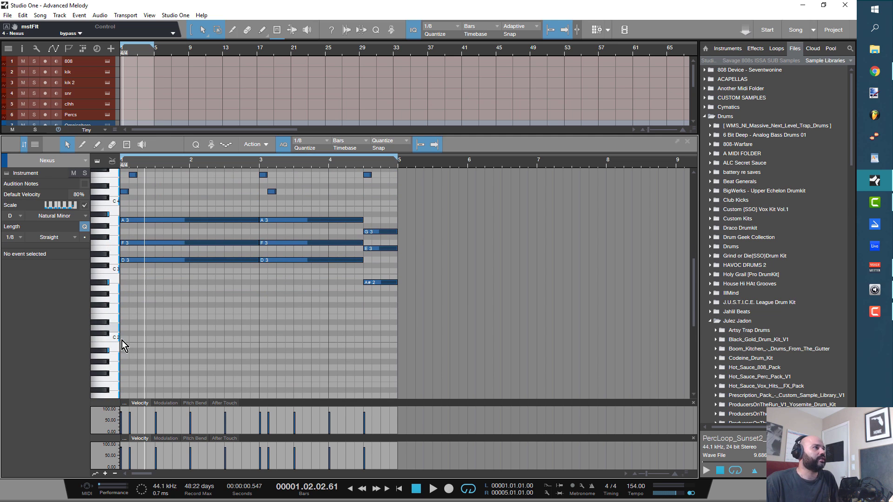
{"action": "scroll", "coordinate": [122, 345], "scroll_direction": "down", "scroll_amount": 3}
{"action": "double_click", "coordinate": [124, 341]}
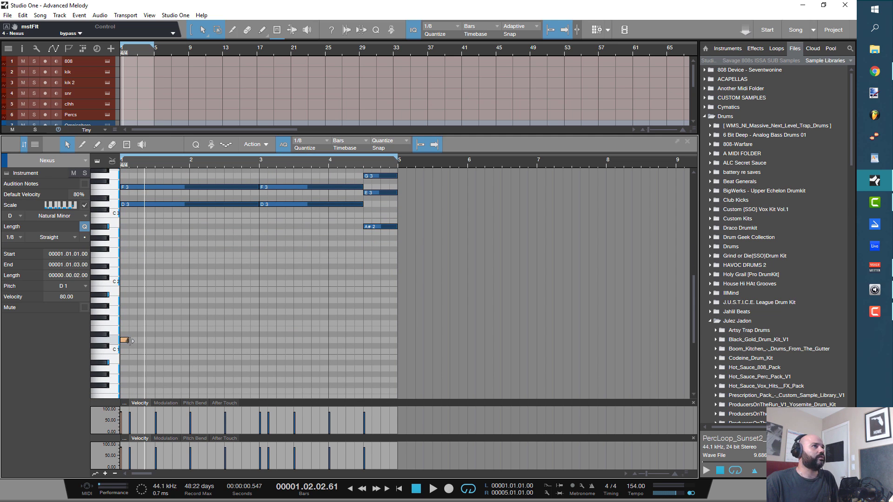
{"action": "left_click_drag", "start_coordinate": [129, 340], "coordinate": [248, 344]}
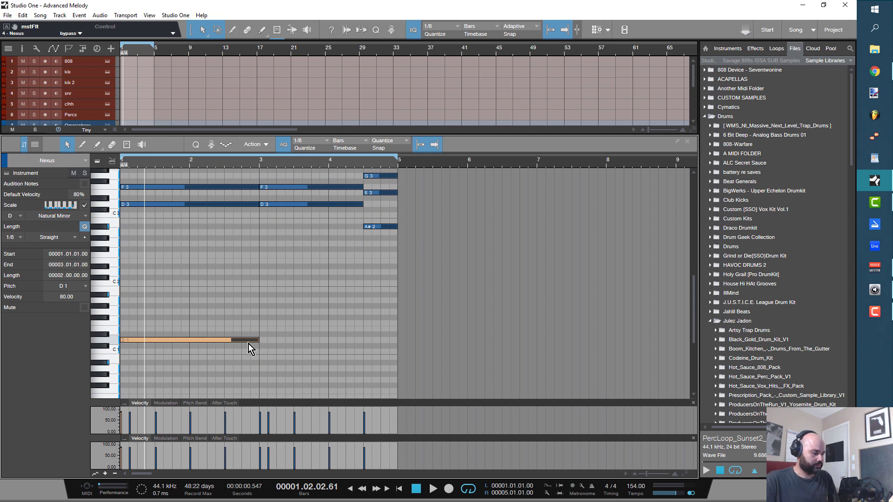
{"action": "key", "text": "d"}
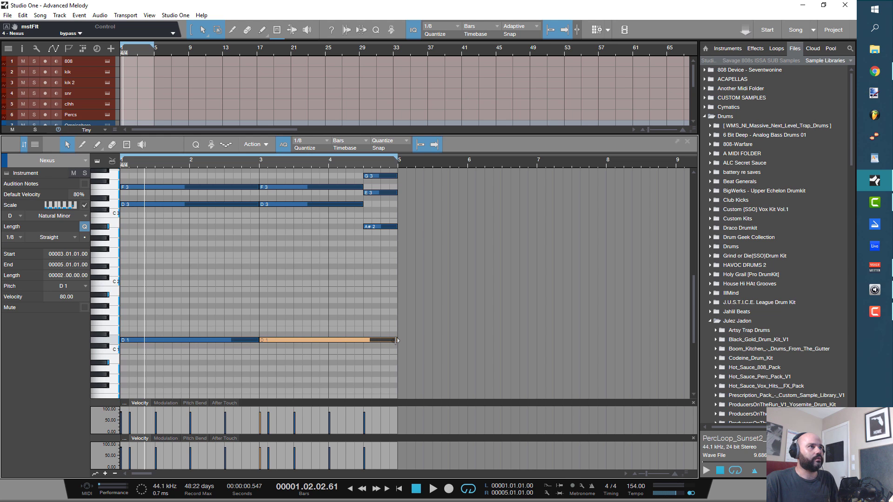
{"action": "left_click_drag", "start_coordinate": [393, 345], "coordinate": [361, 358]}
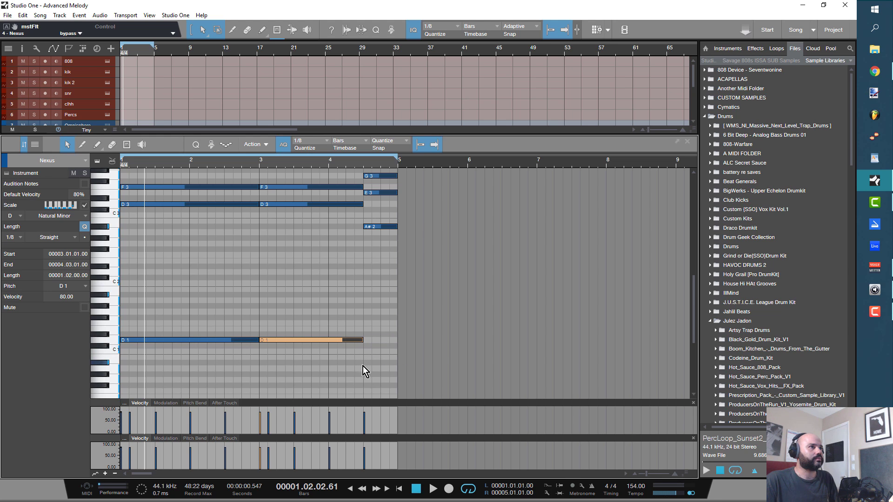
Step: Add an A#0 half note at mid-bar 4 below the D1 notes and play the pattern
{"action": "double_click", "coordinate": [364, 363]}
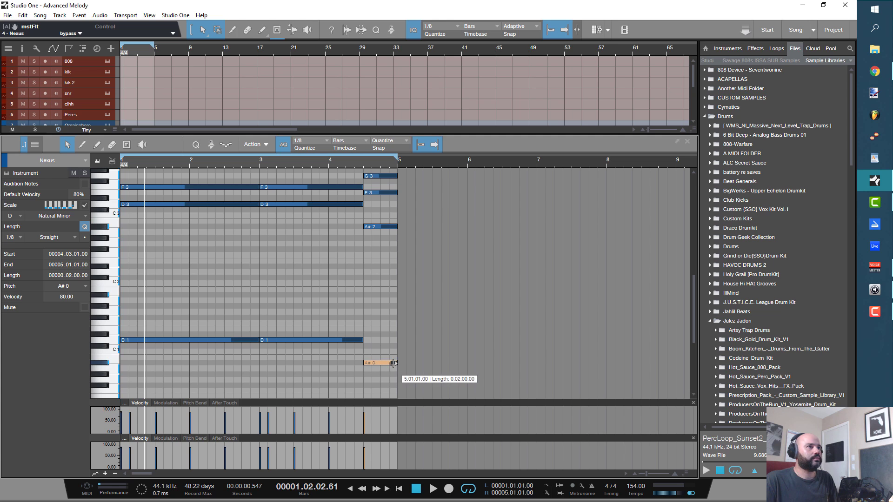
{"action": "key", "text": "space"}
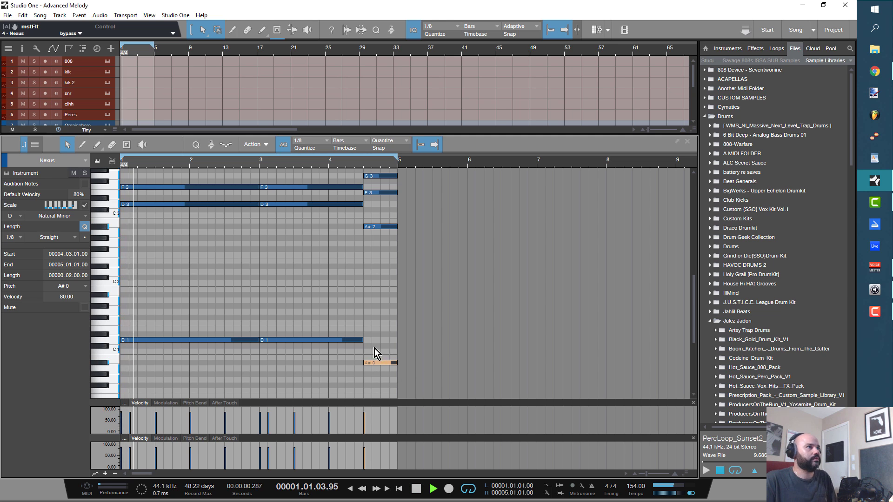
{"action": "scroll", "coordinate": [267, 308], "scroll_direction": "down", "scroll_amount": 2}
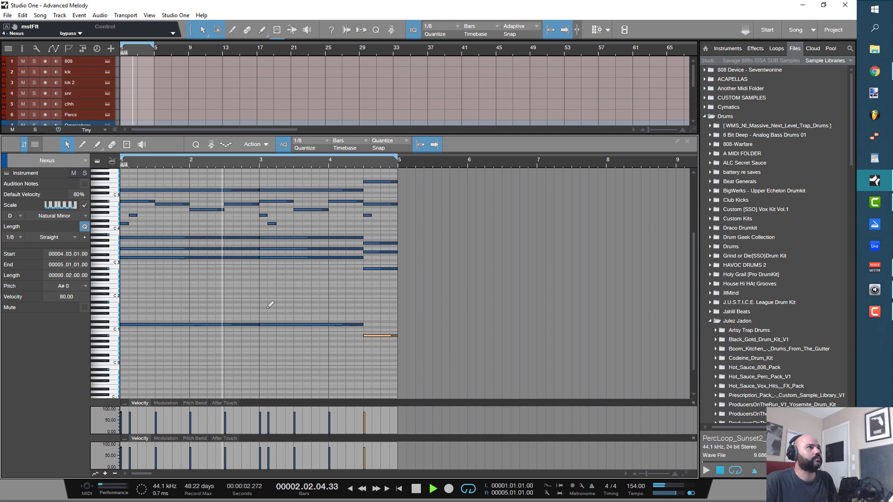
Step: Lower the velocity of the D1 and A#0 bass notes to about 48 during playback
{"action": "left_click", "coordinate": [186, 305]}
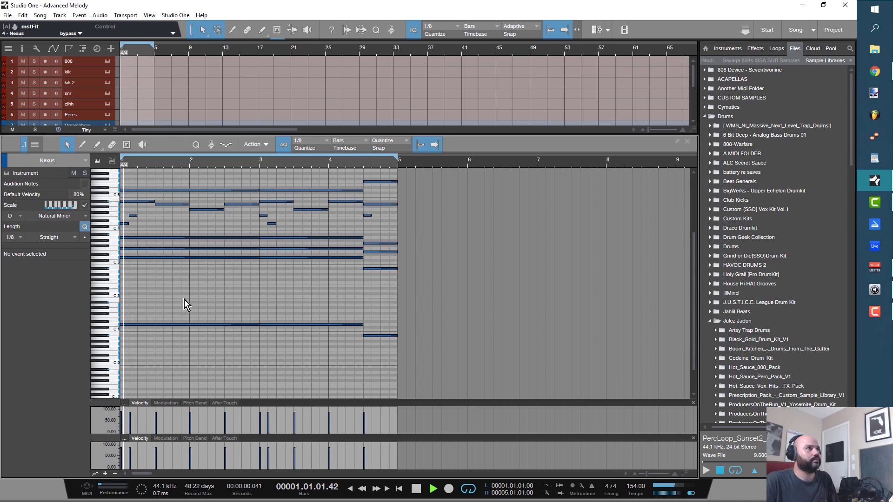
{"action": "left_click_drag", "start_coordinate": [185, 300], "coordinate": [400, 344]}
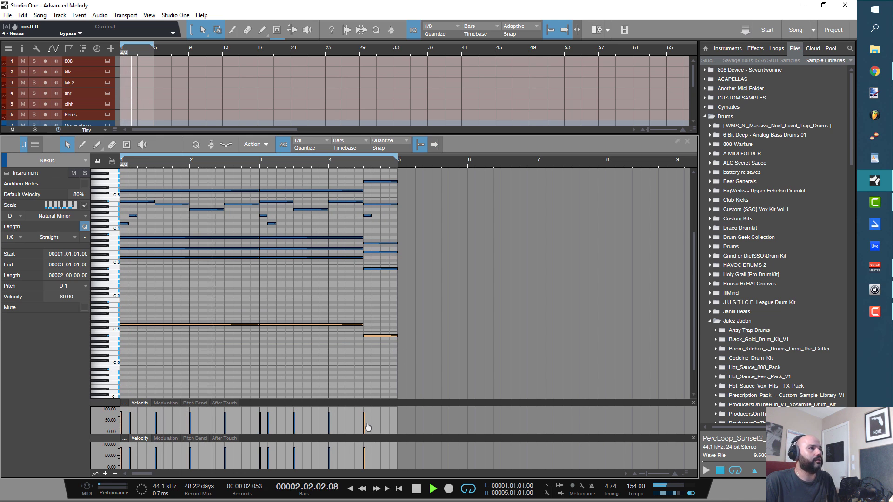
{"action": "left_click_drag", "start_coordinate": [367, 427], "coordinate": [366, 436]}
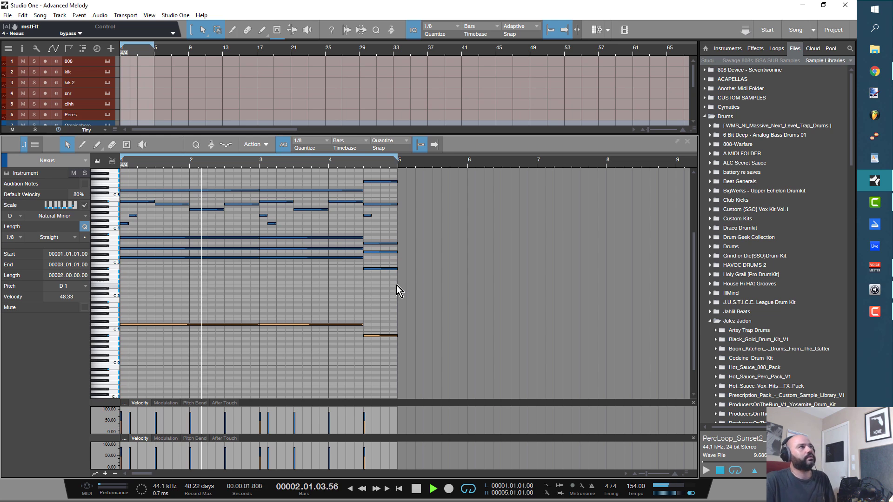
{"action": "key", "text": "space"}
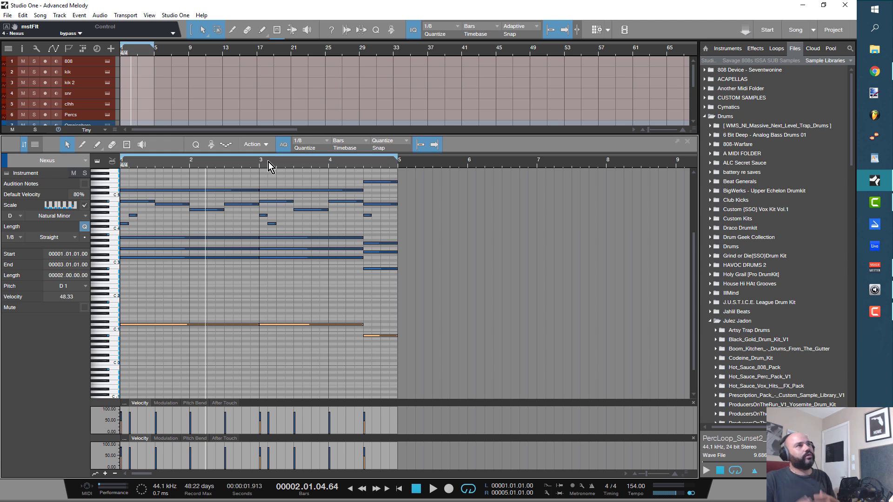
Step: Copy the four-bar Nexus clip from bar 1 to bar 13 on the same track
{"action": "scroll", "coordinate": [307, 237], "scroll_direction": "up", "scroll_amount": 4}
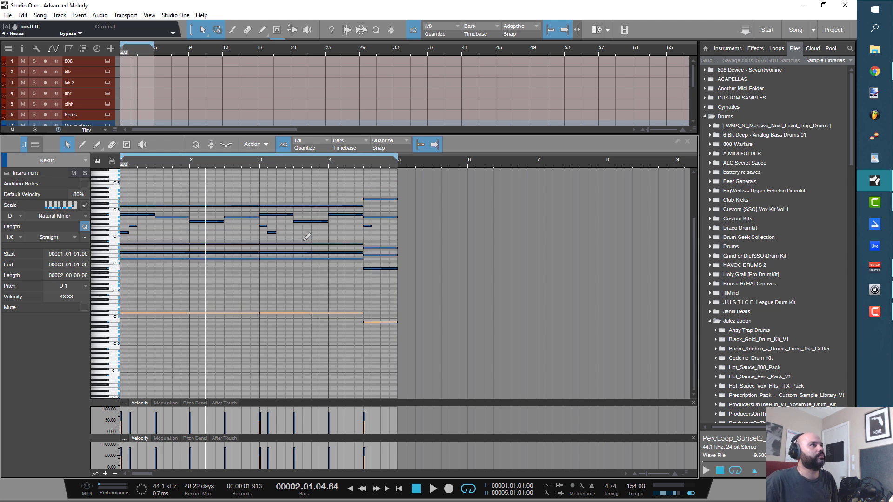
{"action": "scroll", "coordinate": [307, 237], "scroll_direction": "up", "scroll_amount": 4}
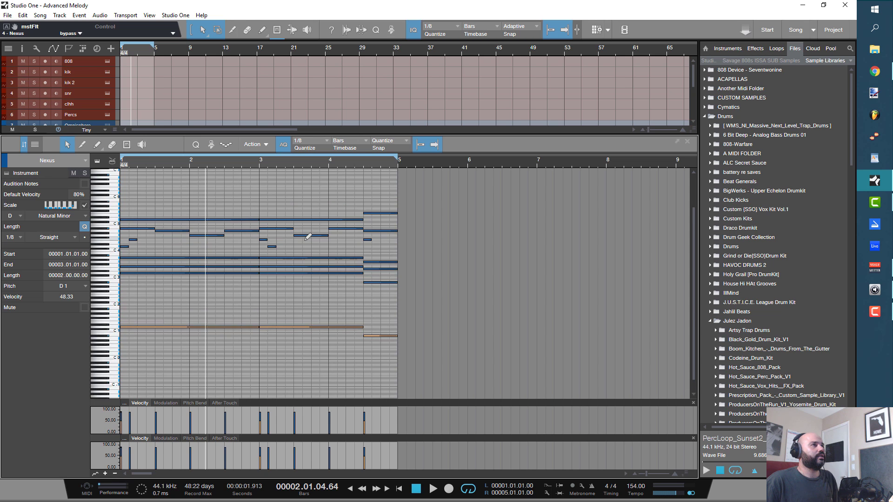
{"action": "scroll", "coordinate": [314, 240], "scroll_direction": "up", "scroll_amount": 4}
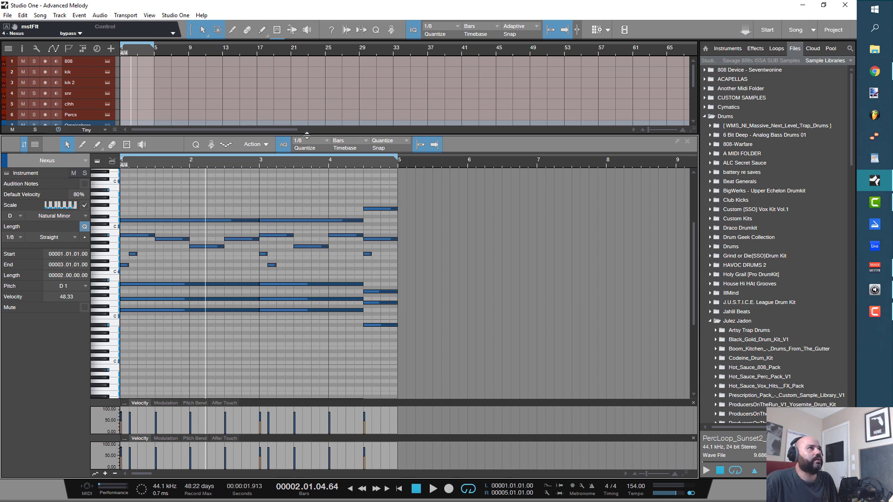
{"action": "left_click_drag", "start_coordinate": [305, 134], "coordinate": [311, 237]}
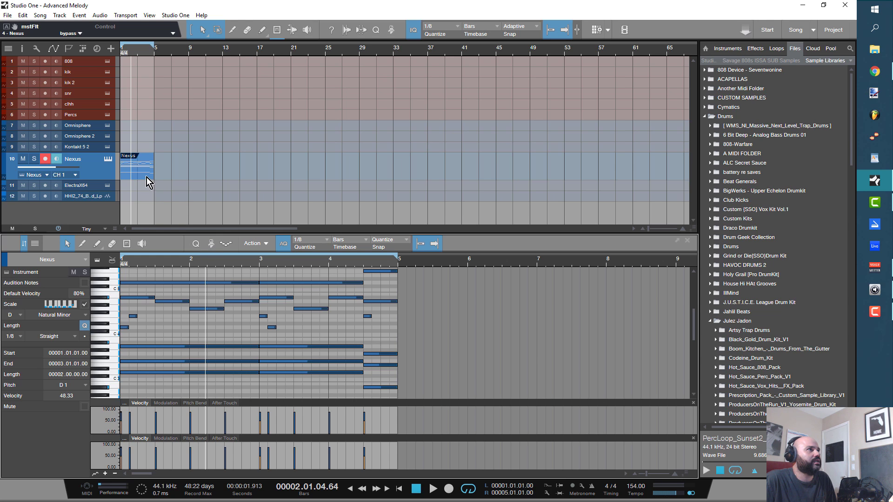
{"action": "left_click_drag", "start_coordinate": [146, 286], "coordinate": [386, 311]}
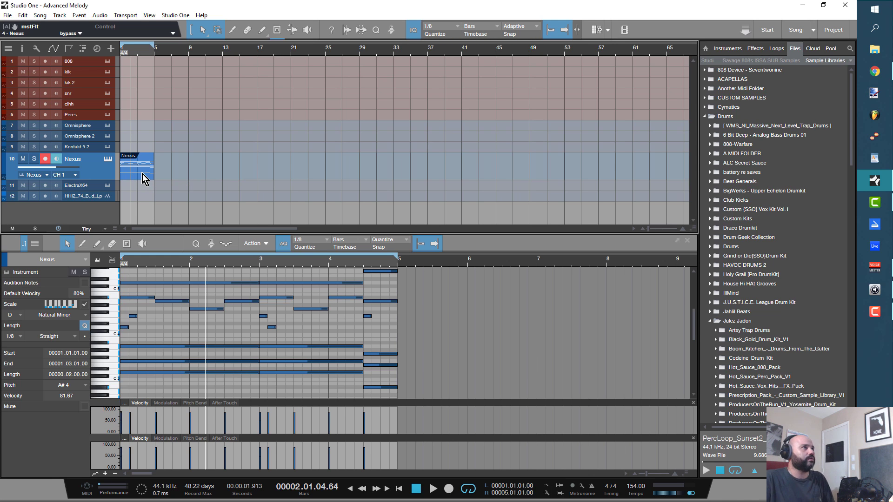
{"action": "mouse_move", "coordinate": [142, 174]}
{"action": "left_mouse_down"}
{"action": "mouse_move", "coordinate": [244, 180]}
{"action": "mouse_move", "coordinate": [140, 174]}
{"action": "left_mouse_up"}
{"action": "left_click", "coordinate": [236, 171]}
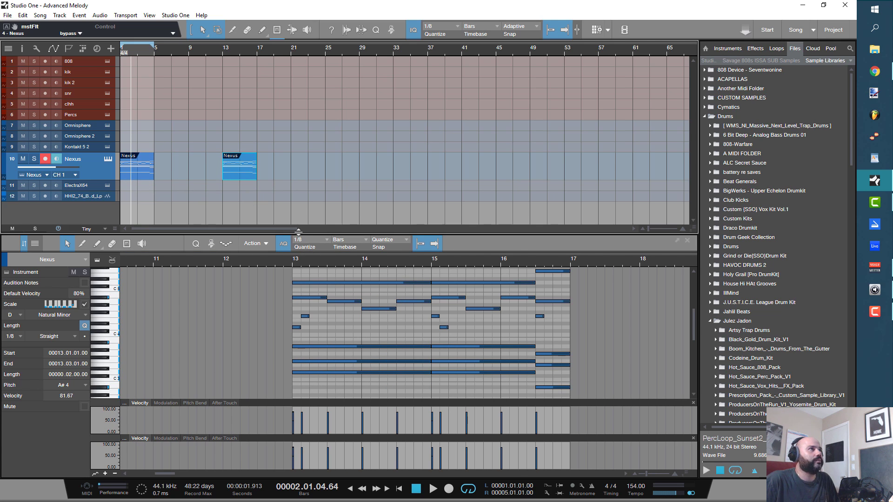
Step: Reduce the bar 13 copy to the main A#4, A4 and G4 melody by deleting the high notes, supporting notes, chords and bass
{"action": "left_click_drag", "start_coordinate": [299, 229], "coordinate": [295, 83]}
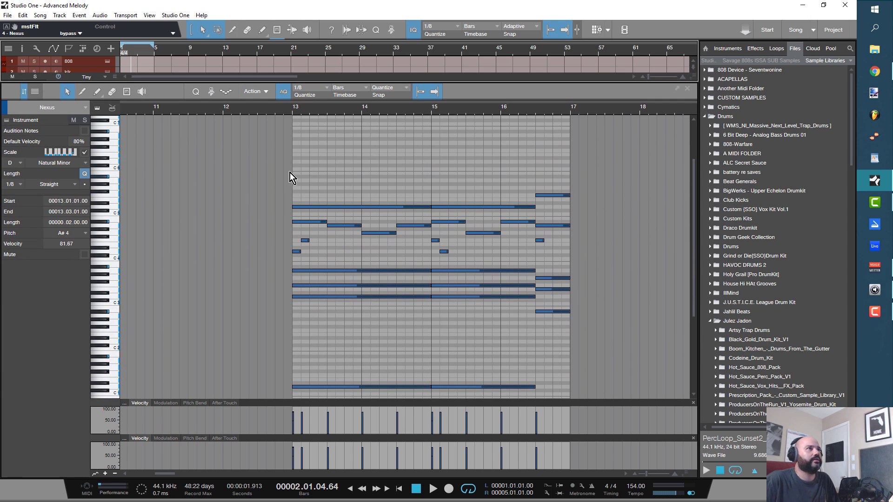
{"action": "left_click_drag", "start_coordinate": [275, 160], "coordinate": [601, 208]}
{"action": "key", "text": "shift+Down"}
{"action": "key", "text": "shift+Down"}
{"action": "key", "text": "shift+Down"}
{"action": "key", "text": "shift+Down"}
{"action": "scroll", "coordinate": [600, 321], "scroll_direction": "down", "scroll_amount": 3}
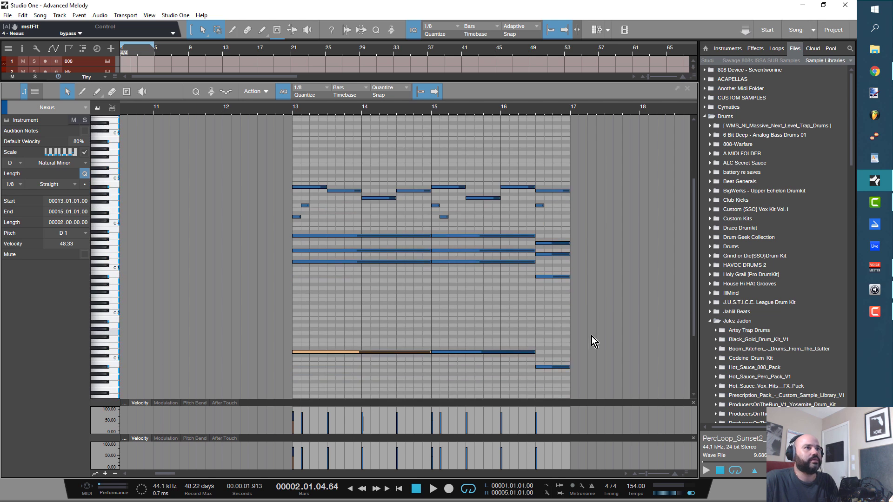
{"action": "left_click_drag", "start_coordinate": [587, 353], "coordinate": [283, 179]}
{"action": "key", "text": "Delete"}
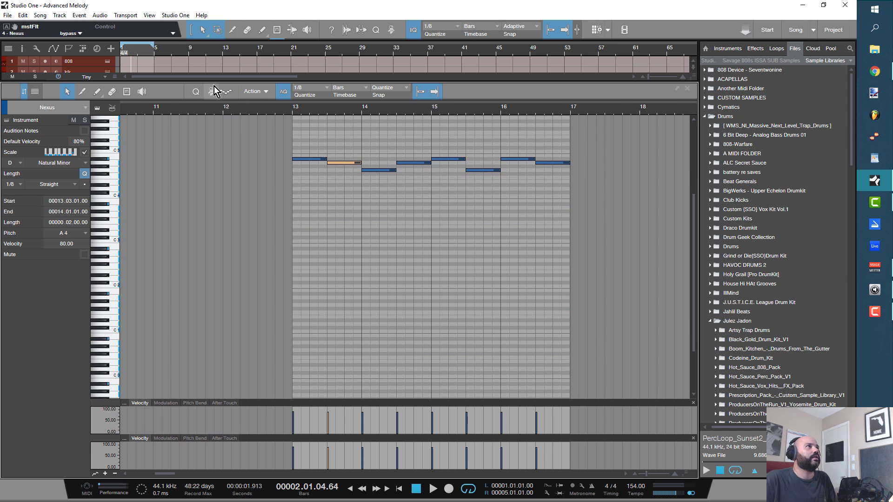
Step: Move the full Nexus clip to bar 27 and the melody-only copy to bar 1, and play the simplified melody
{"action": "key", "text": "space"}
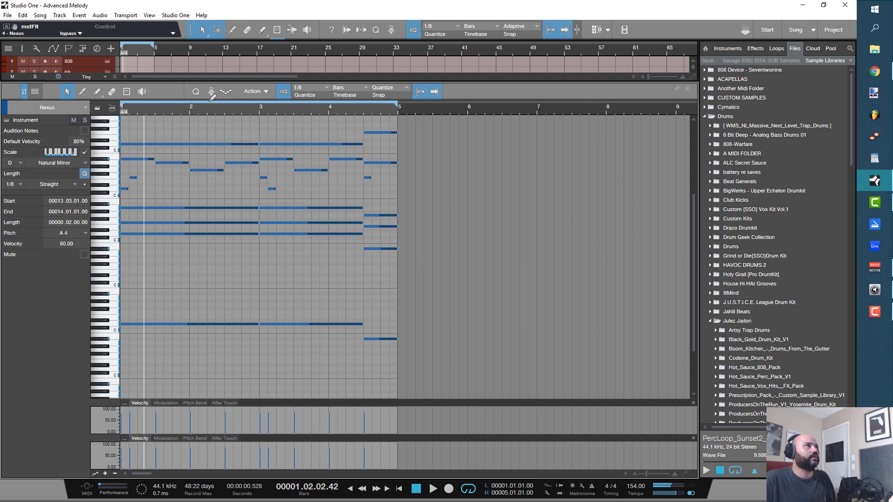
{"action": "key", "text": "space"}
{"action": "left_click_drag", "start_coordinate": [196, 82], "coordinate": [200, 231]}
{"action": "left_click_drag", "start_coordinate": [134, 173], "coordinate": [356, 175]}
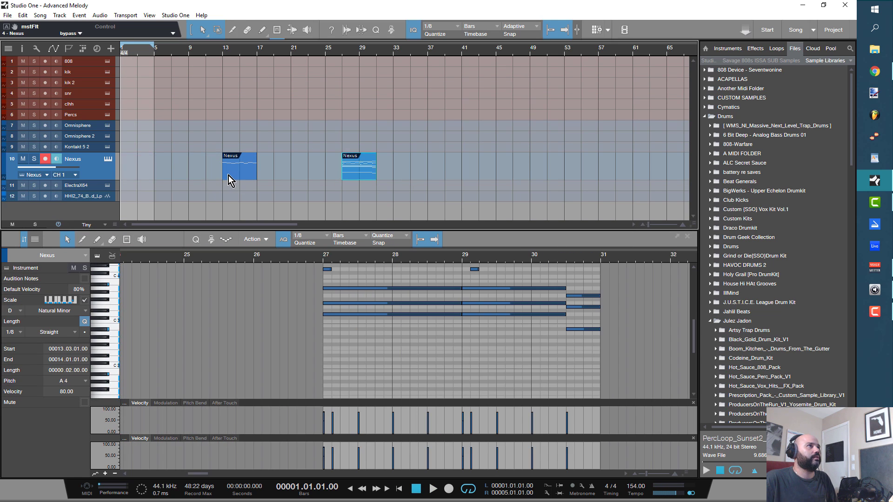
{"action": "left_click_drag", "start_coordinate": [227, 175], "coordinate": [130, 180]}
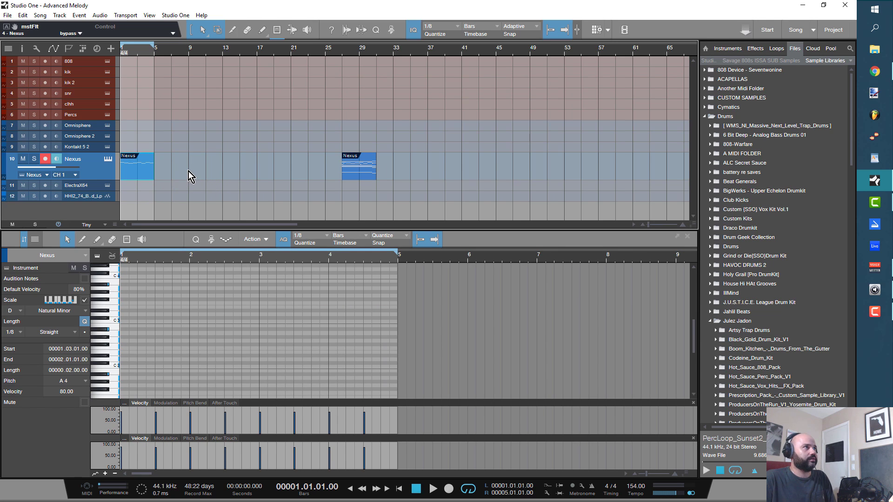
{"action": "key", "text": "space"}
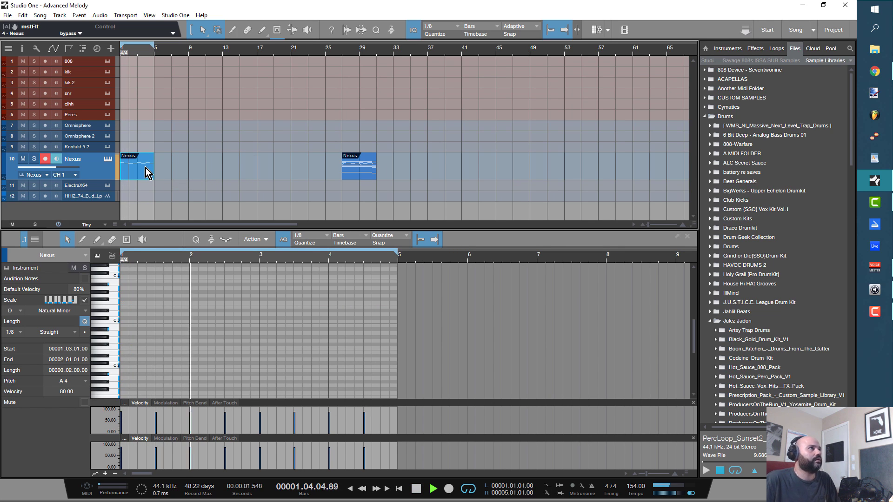
{"action": "key", "text": "space"}
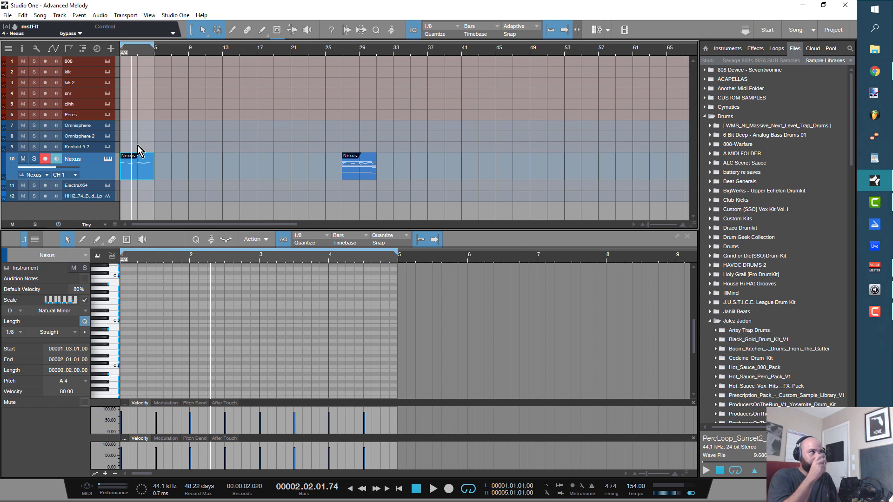
Step: Bounce the melody-only Nexus clip at bar 1 to an audio track and set the audio editor's quantize to 1/1
{"action": "key", "text": "ctrl+b"}
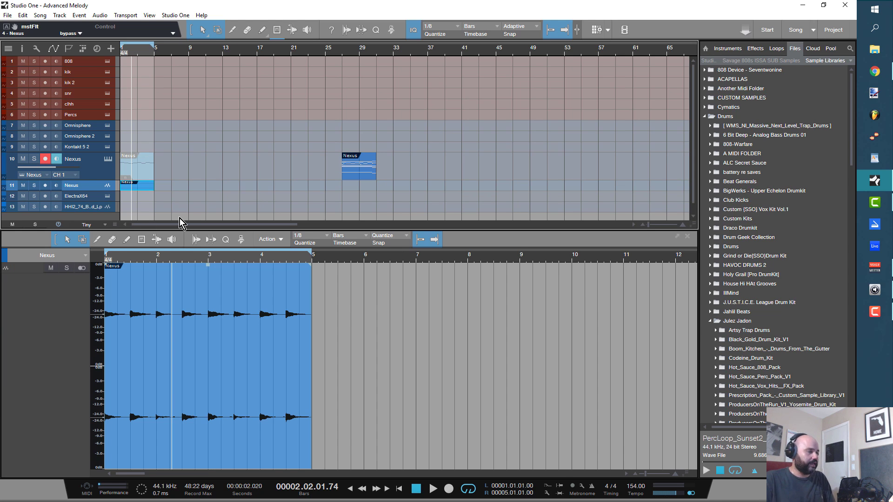
{"action": "key", "text": "5"}
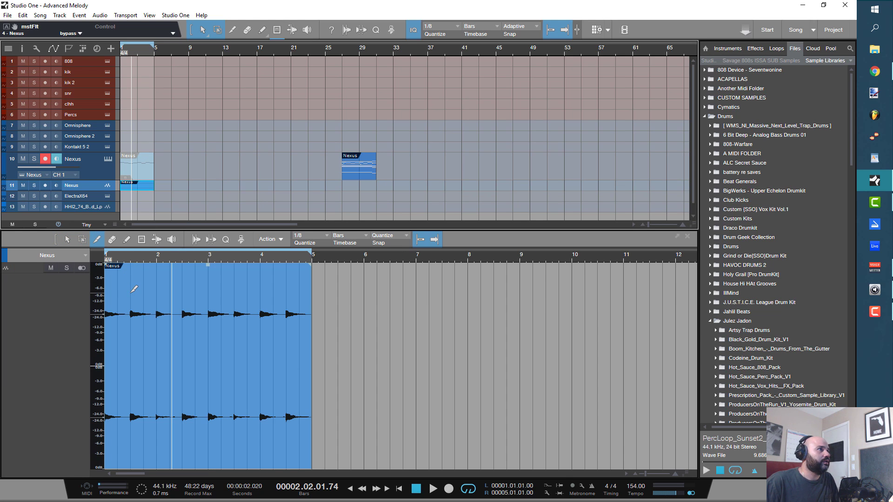
{"action": "left_click", "coordinate": [326, 235]}
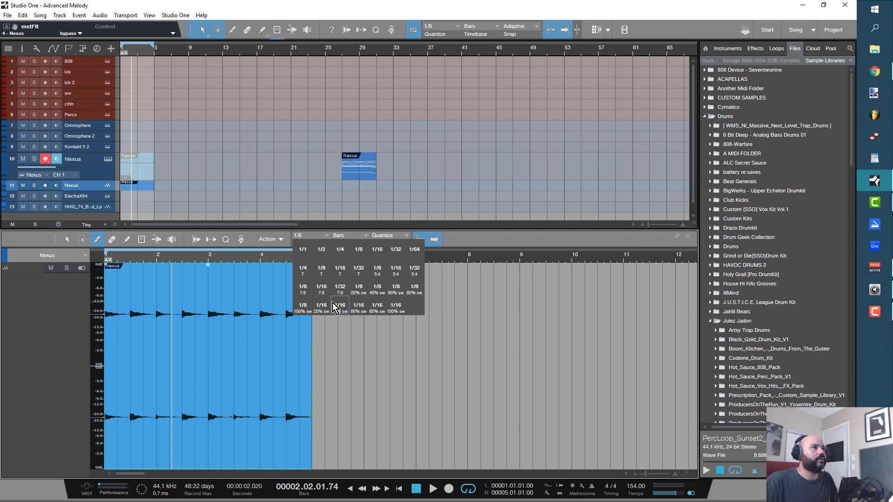
{"action": "left_click", "coordinate": [302, 250]}
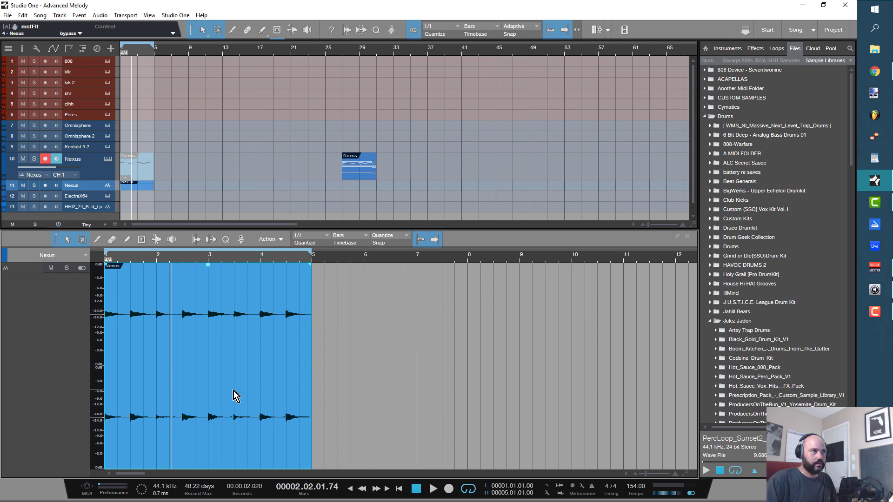
Step: Split the bounced Nexus audio at every half bar from 1.3 to 4.3, making eight equal slices, one per melody note
{"action": "key", "text": "ctrl+alt+x"}
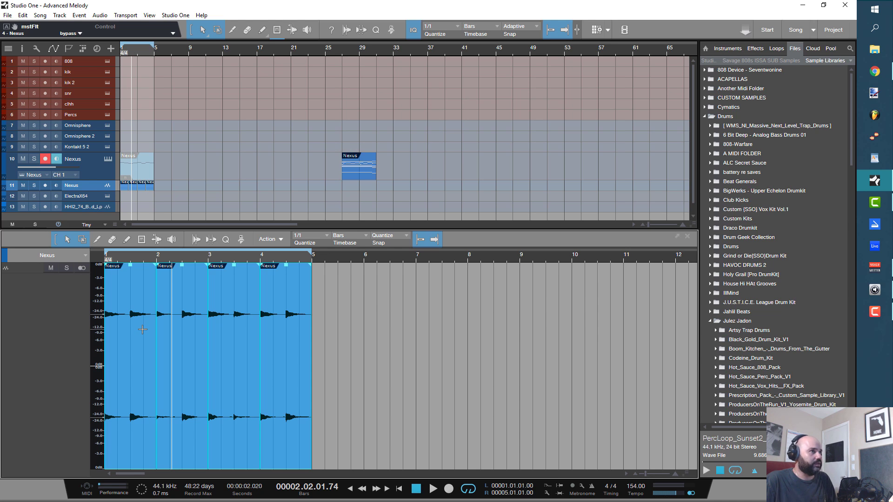
{"action": "key", "text": "ctrl+z"}
{"action": "key", "text": "3"}
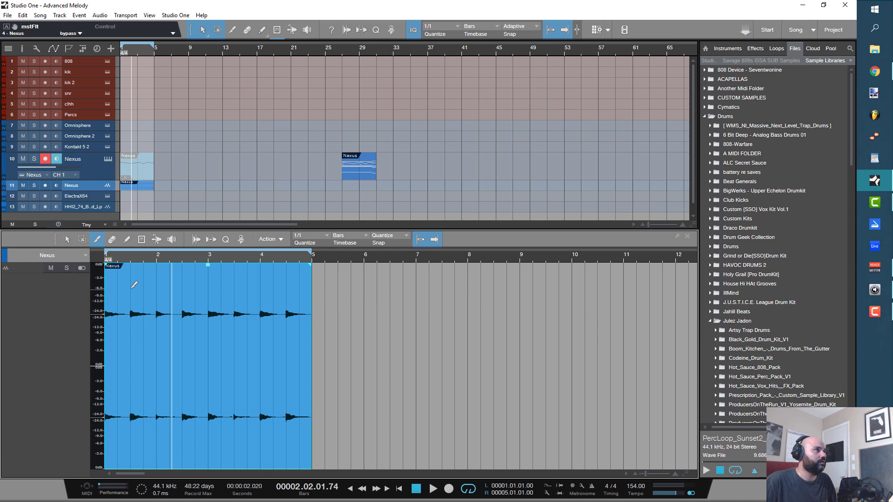
{"action": "left_click", "coordinate": [130, 287]}
{"action": "left_click", "coordinate": [159, 282]}
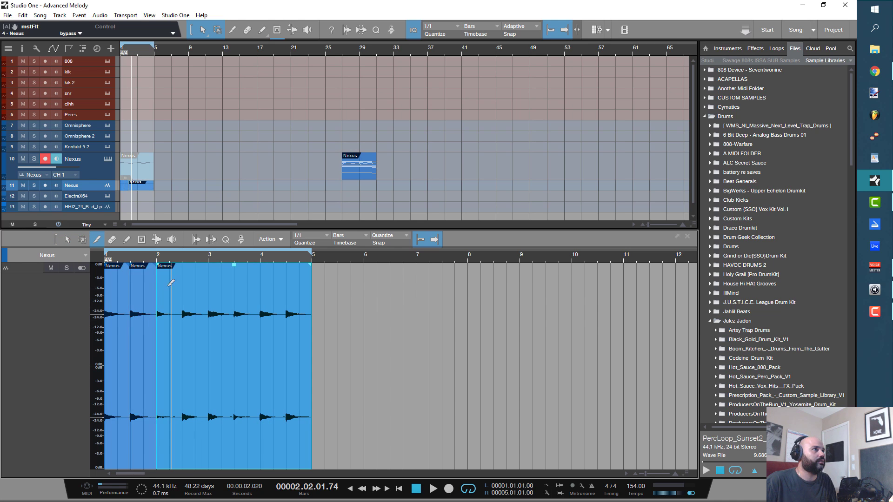
{"action": "left_click", "coordinate": [184, 281]}
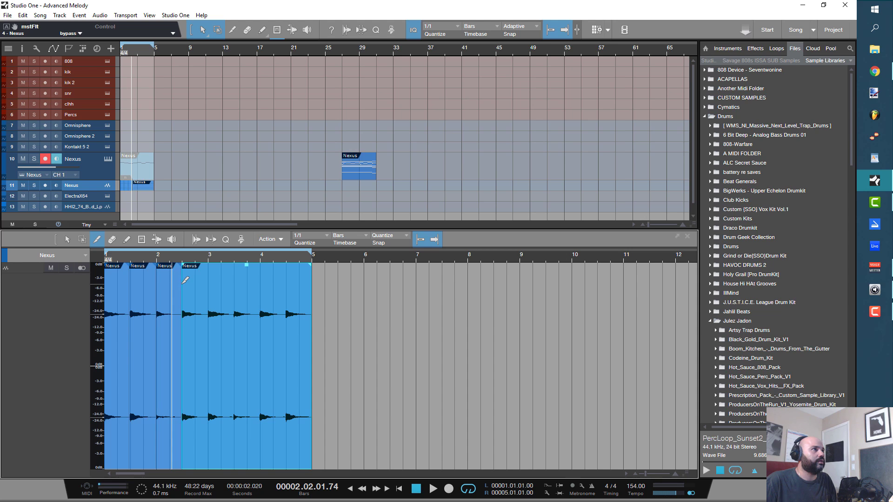
{"action": "left_click", "coordinate": [212, 281]}
{"action": "left_click", "coordinate": [238, 283]}
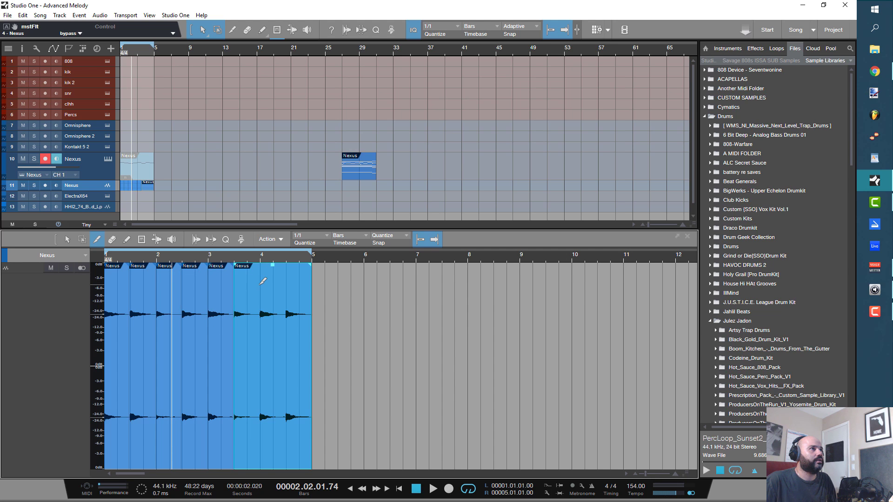
{"action": "left_click", "coordinate": [264, 281]}
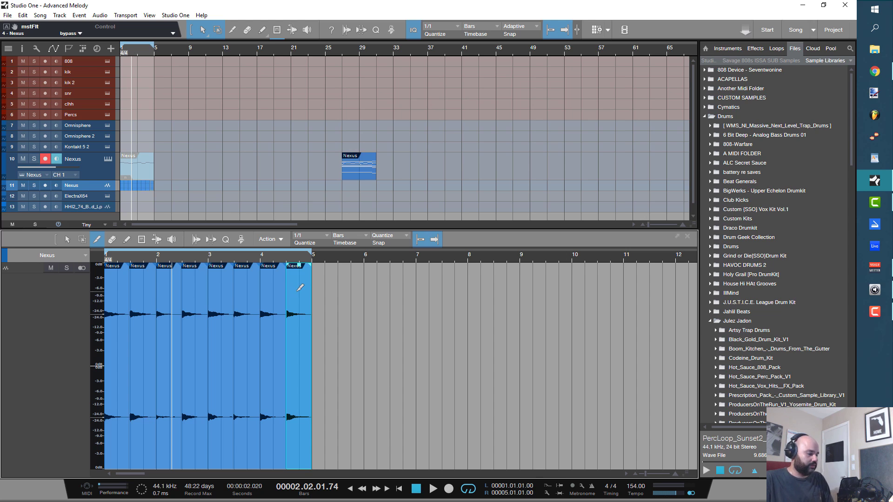
Step: Reverse all eight slices of the bounced Nexus audio and play the result
{"action": "key", "text": "ctrl+a"}
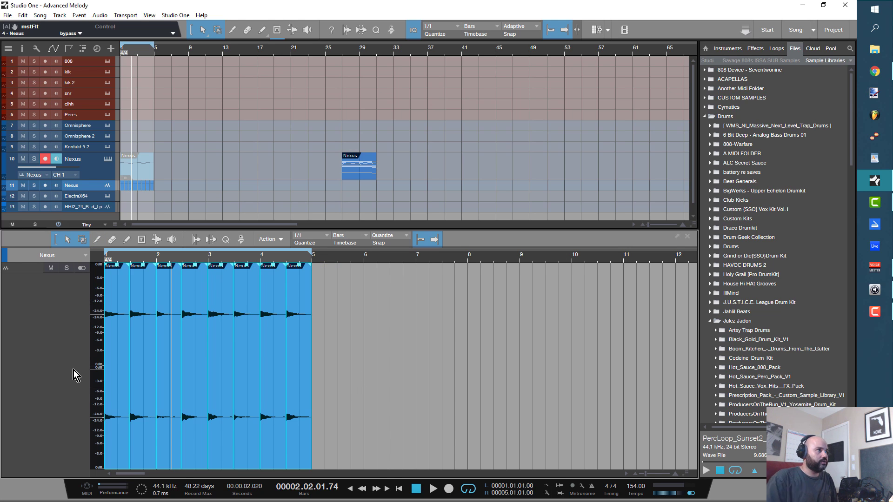
{"action": "key", "text": "ctrl+r"}
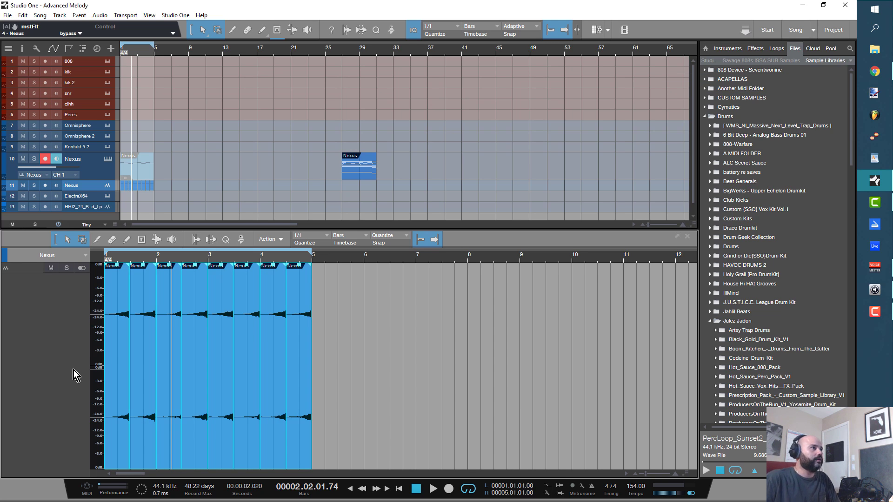
{"action": "key", "text": "space"}
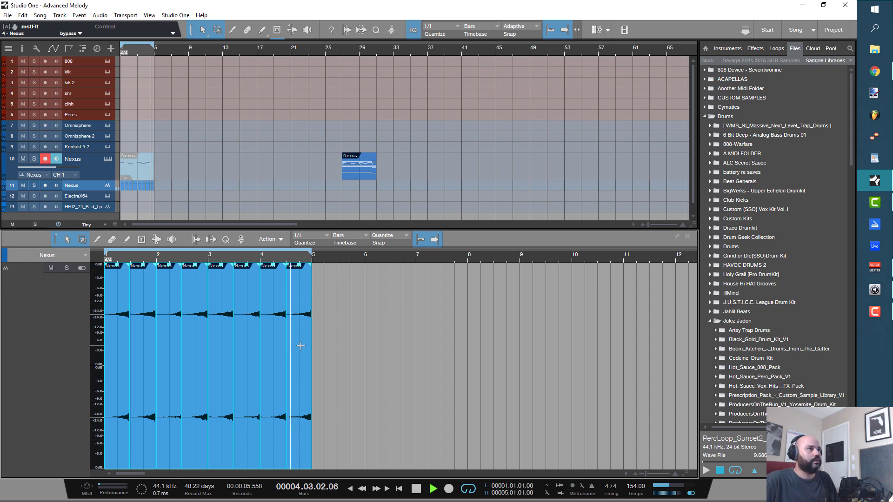
{"action": "key", "text": "space"}
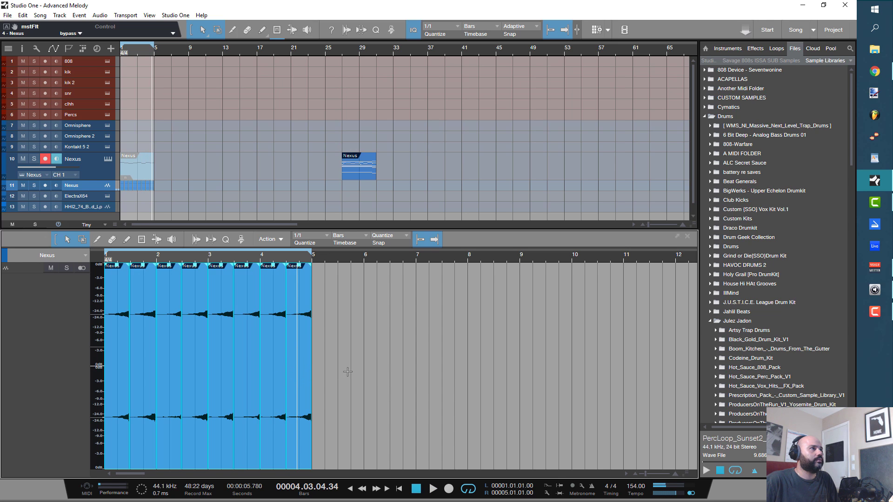
Step: Create crossfades between all the reversed Nexus slices and play them with the crossfades
{"action": "left_click", "coordinate": [340, 395]}
{"action": "left_click_drag", "start_coordinate": [363, 396], "coordinate": [66, 387]}
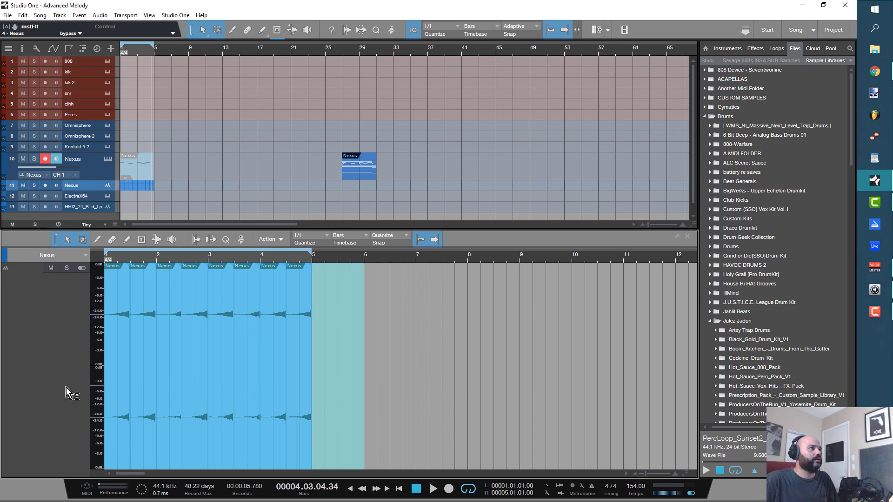
{"action": "right_click", "coordinate": [227, 369]}
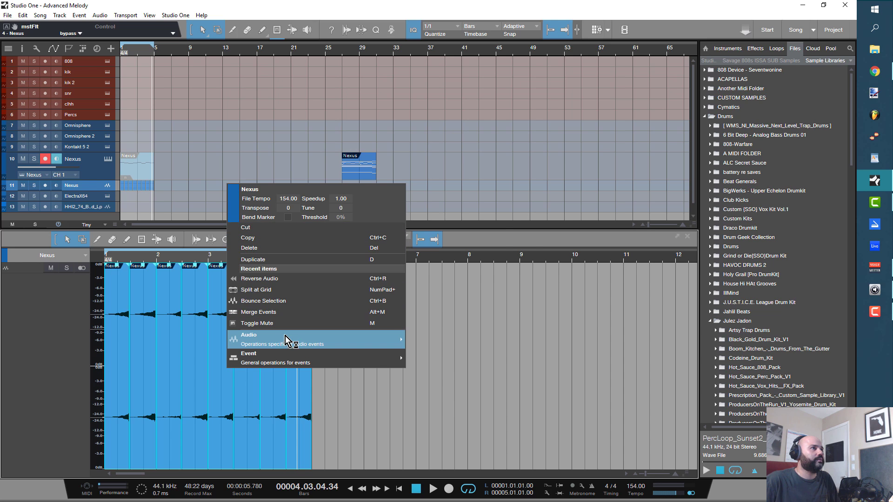
{"action": "mouse_move", "coordinate": [283, 342]}
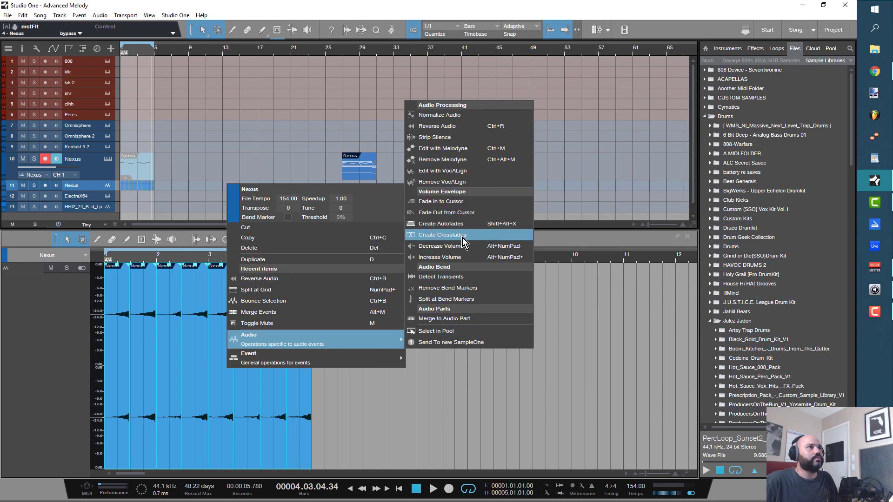
{"action": "left_click", "coordinate": [462, 236]}
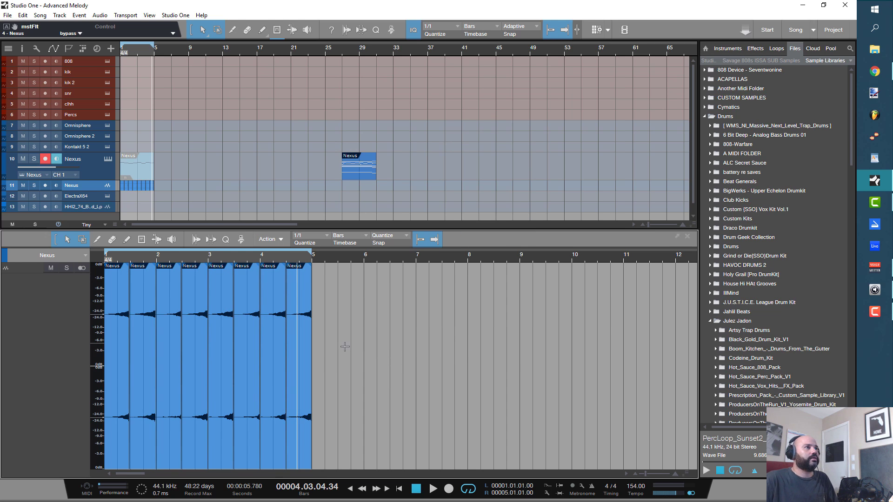
{"action": "key", "text": "space"}
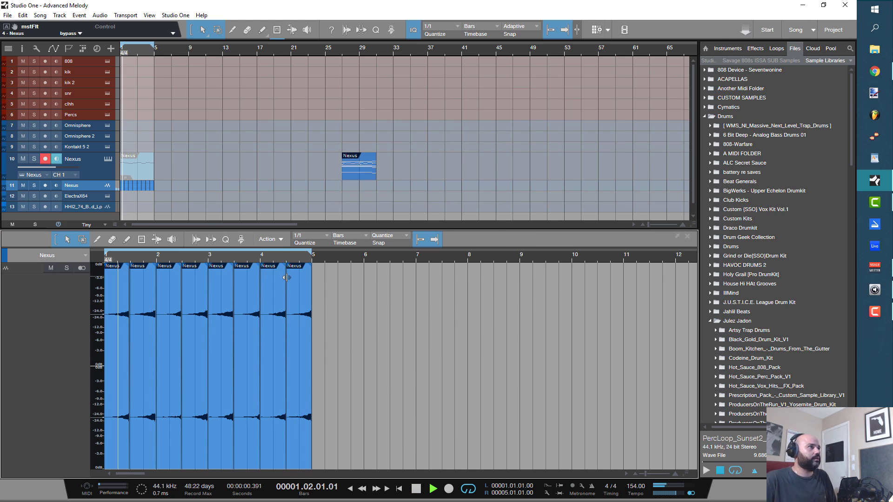
{"action": "key", "text": "space"}
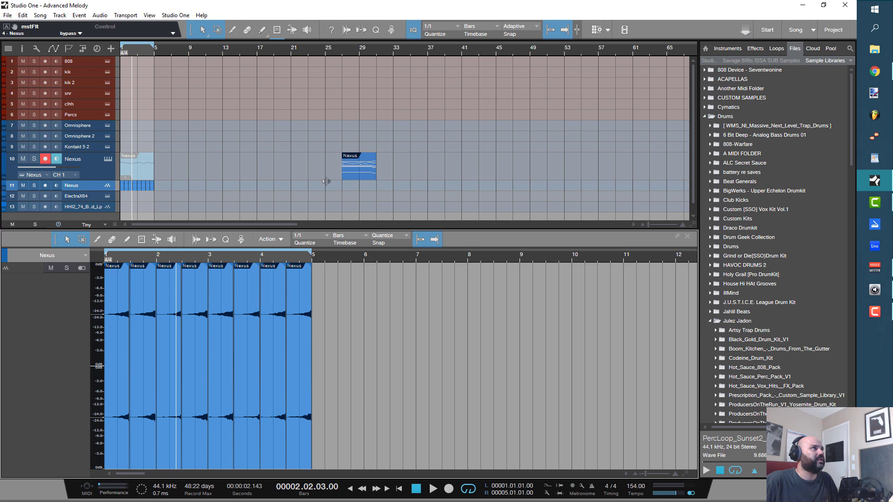
Step: Move the melody-only Nexus clip to bar 37 and the full layered clip from bar 27 back to bar 1
{"action": "left_click_drag", "start_coordinate": [132, 171], "coordinate": [437, 172]}
{"action": "left_click_drag", "start_coordinate": [363, 181], "coordinate": [138, 169]}
{"action": "left_click_drag", "start_coordinate": [242, 256], "coordinate": [245, 234]}
{"action": "scroll", "coordinate": [232, 341], "scroll_direction": "down", "scroll_amount": 5}
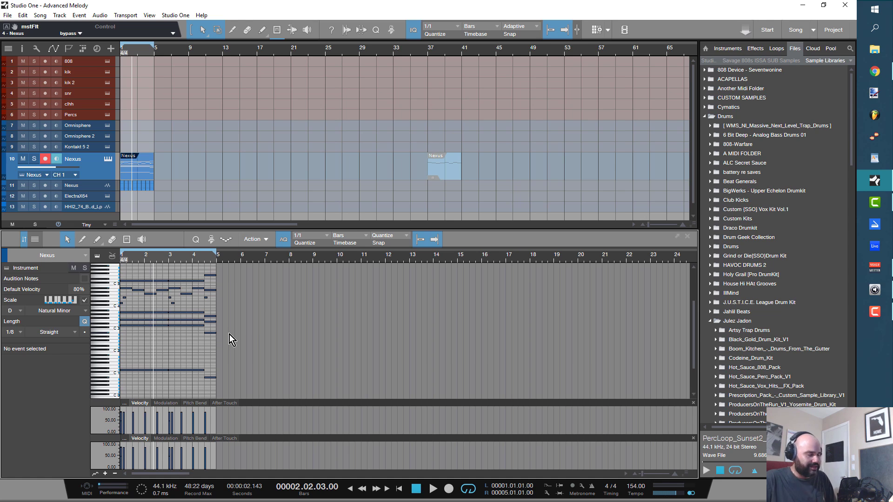
{"action": "key", "text": "space"}
Step: Transpose every note of the full Nexus clip up one semitone and play it with the reversed audio
{"action": "left_click_drag", "start_coordinate": [234, 374], "coordinate": [80, 269]}
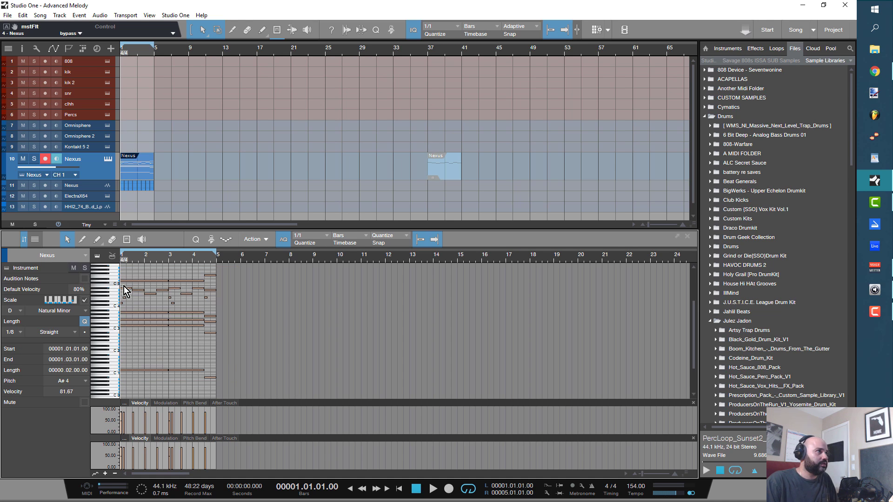
{"action": "key", "text": "Up"}
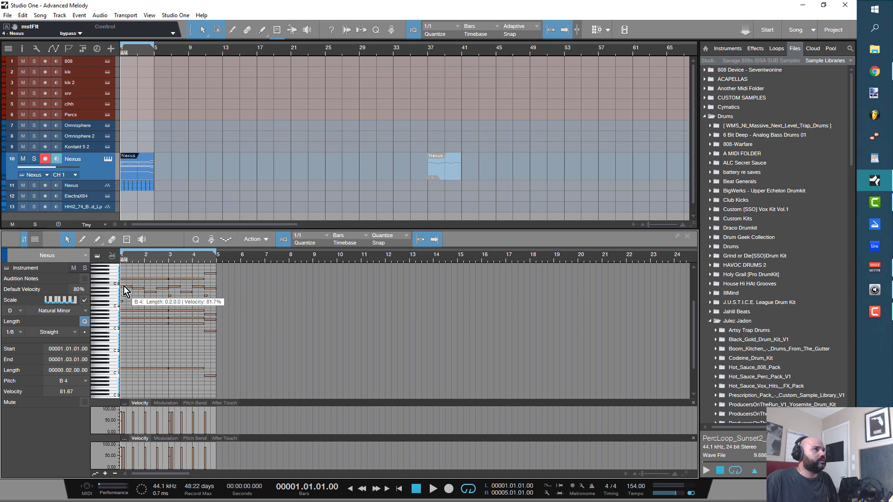
{"action": "key", "text": "space"}
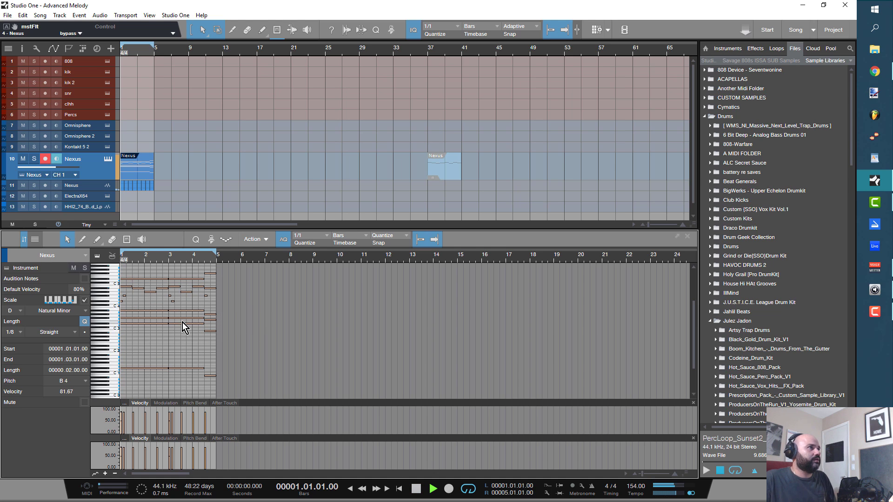
{"action": "key", "text": "space"}
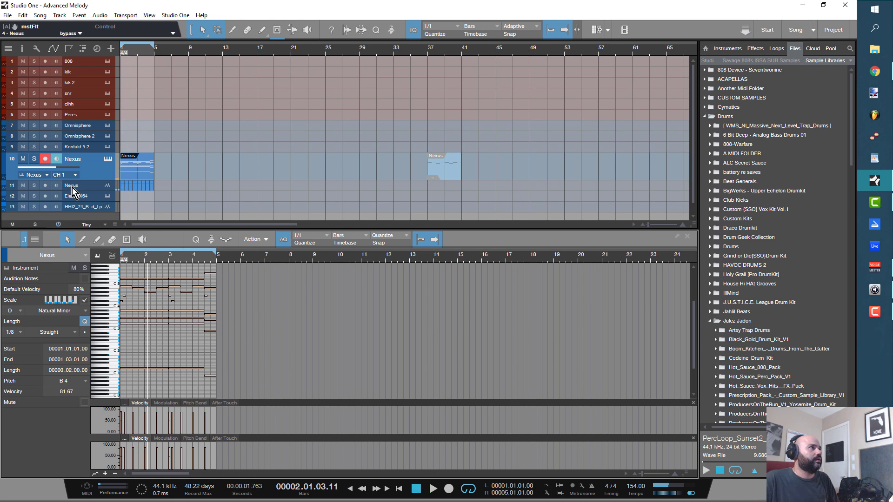
Step: Mute the bounced Nexus audio track and play the transposed clip on its own
{"action": "left_click", "coordinate": [23, 185]}
{"action": "key", "text": "space"}
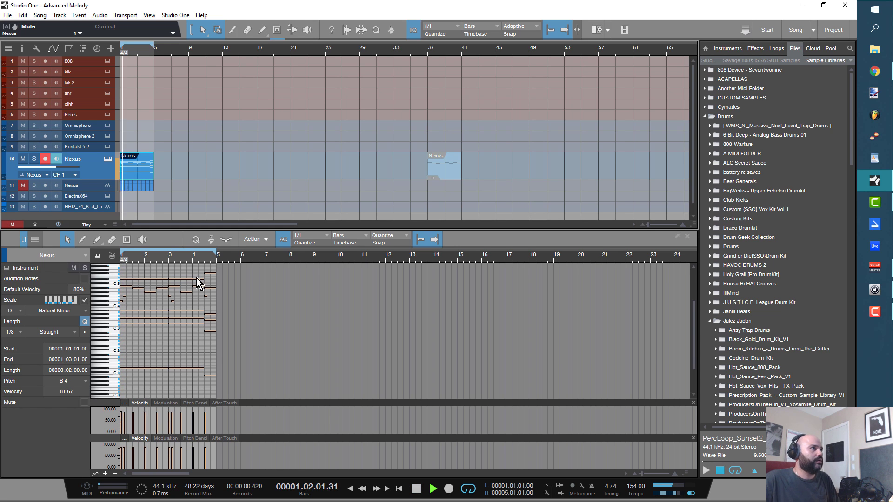
{"action": "scroll", "coordinate": [217, 298], "scroll_direction": "up", "scroll_amount": 5}
{"action": "scroll", "coordinate": [217, 299], "scroll_direction": "down", "scroll_amount": 5}
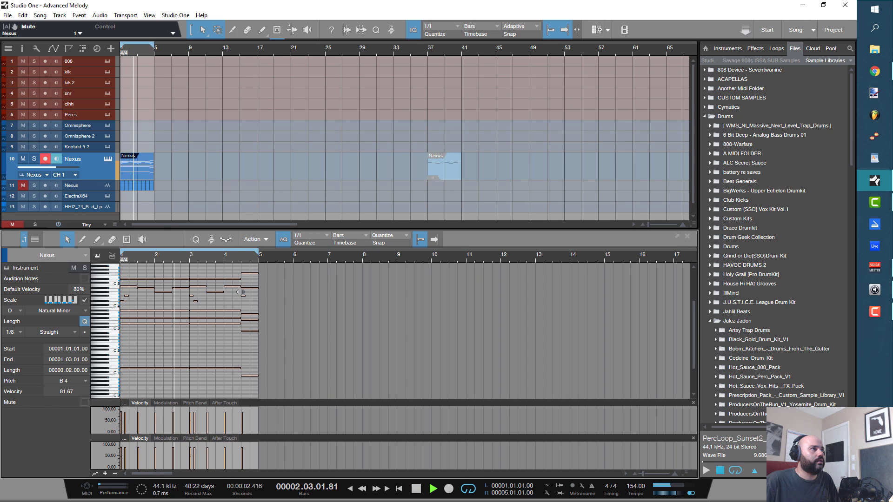
{"action": "scroll", "coordinate": [219, 312], "scroll_direction": "up", "scroll_amount": 3}
{"action": "scroll", "coordinate": [244, 319], "scroll_direction": "down", "scroll_amount": 1}
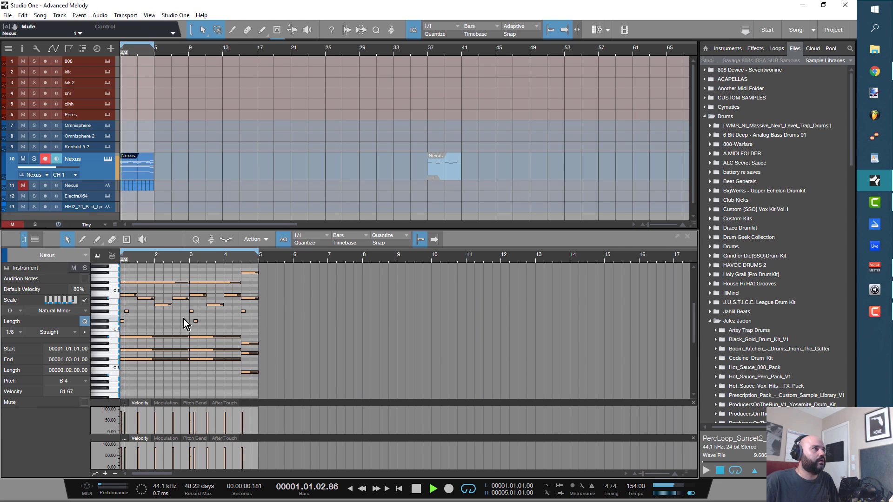
Step: Stop playback and set the note editor's scale root to D#, keeping Natural Minor
{"action": "key", "text": "space"}
{"action": "left_click", "coordinate": [20, 313]}
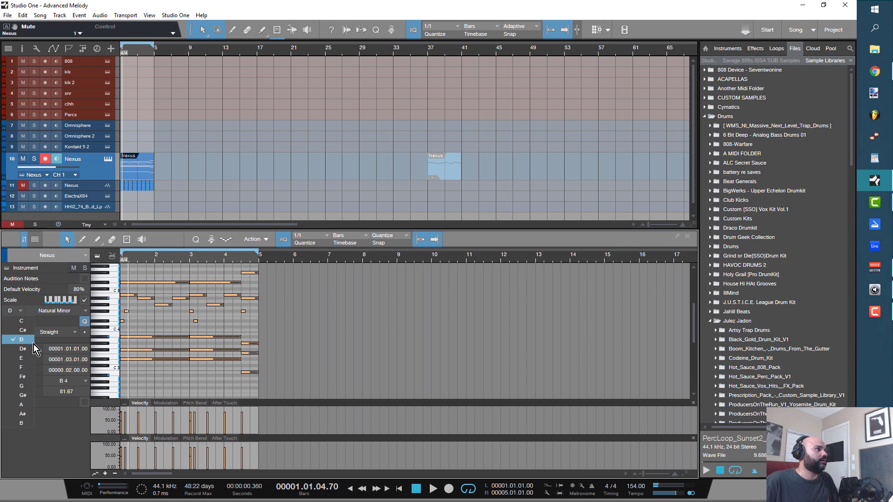
{"action": "left_click", "coordinate": [33, 346]}
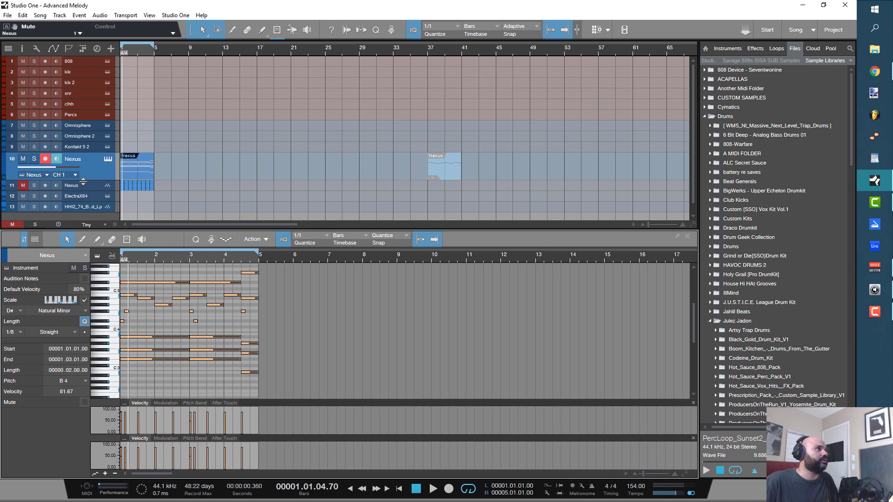
Step: Unmute and enlarge the bounced Nexus audio track, and open the transpose settings for all its reversed slices
{"action": "left_click", "coordinate": [27, 187]}
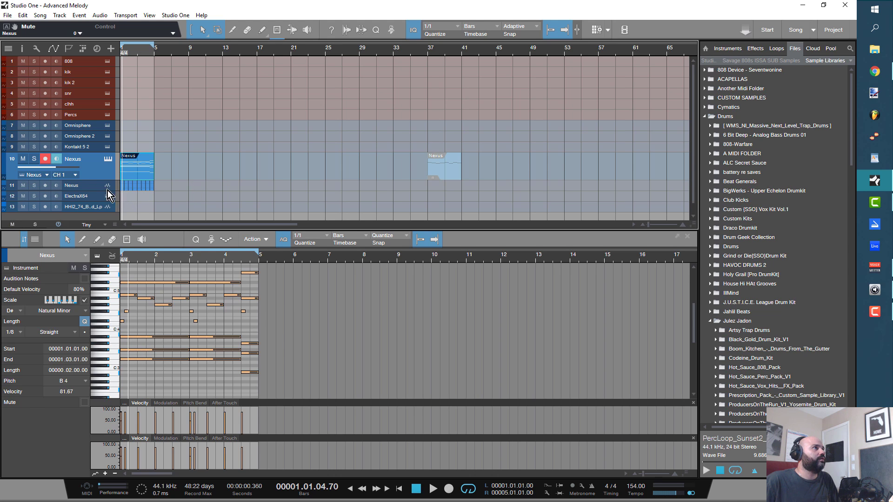
{"action": "left_click_drag", "start_coordinate": [98, 191], "coordinate": [100, 227]}
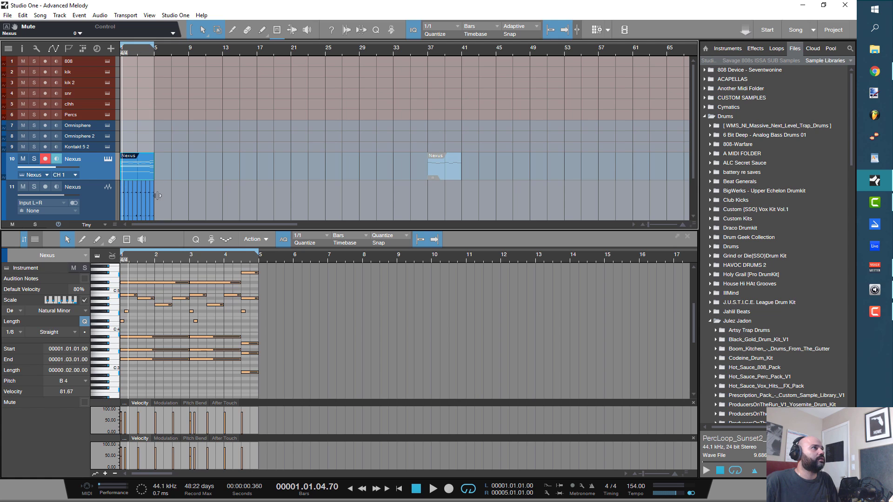
{"action": "left_click", "coordinate": [136, 211]}
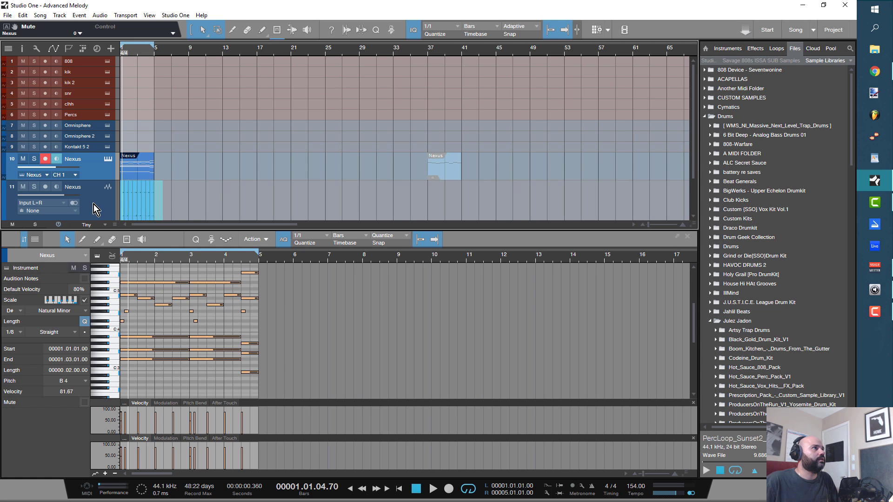
{"action": "right_click", "coordinate": [301, 324]}
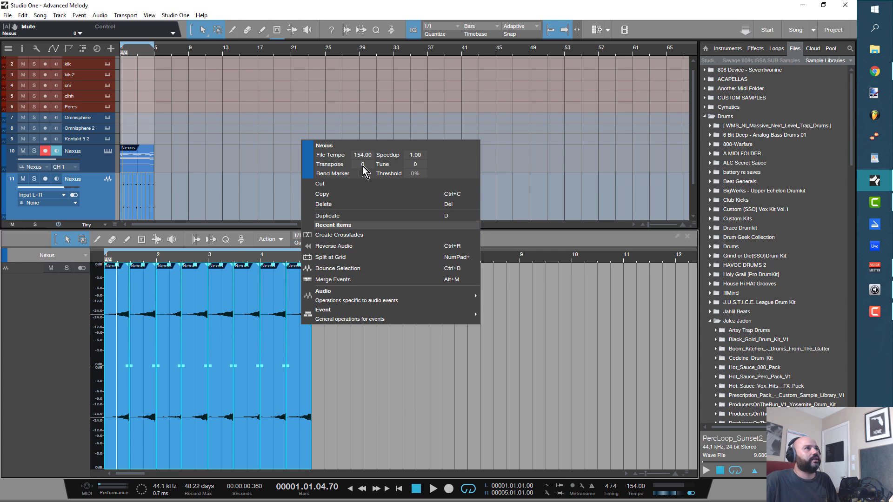
{"action": "left_click", "coordinate": [345, 388]}
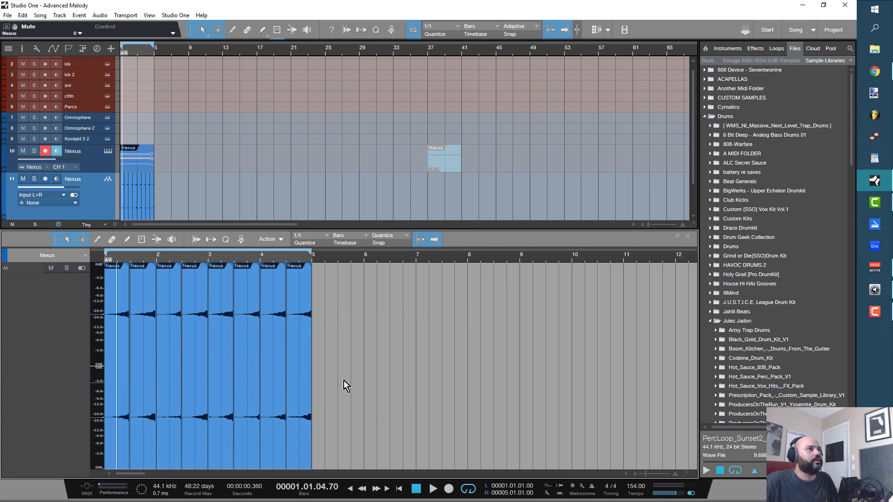
Step: Bounce all the reversed Nexus slices into a single audio event and move the full Nexus clip to bar 31
{"action": "left_click_drag", "start_coordinate": [51, 384], "coordinate": [52, 384]}
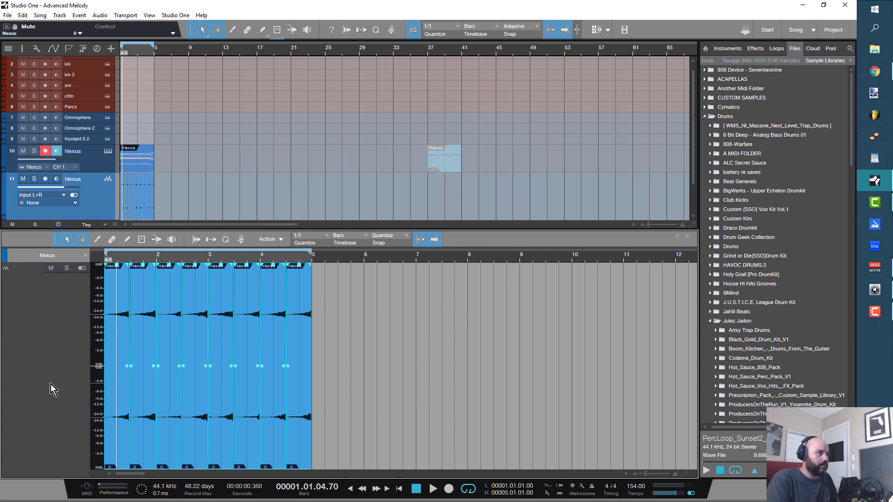
{"action": "key", "text": "ctrl+b"}
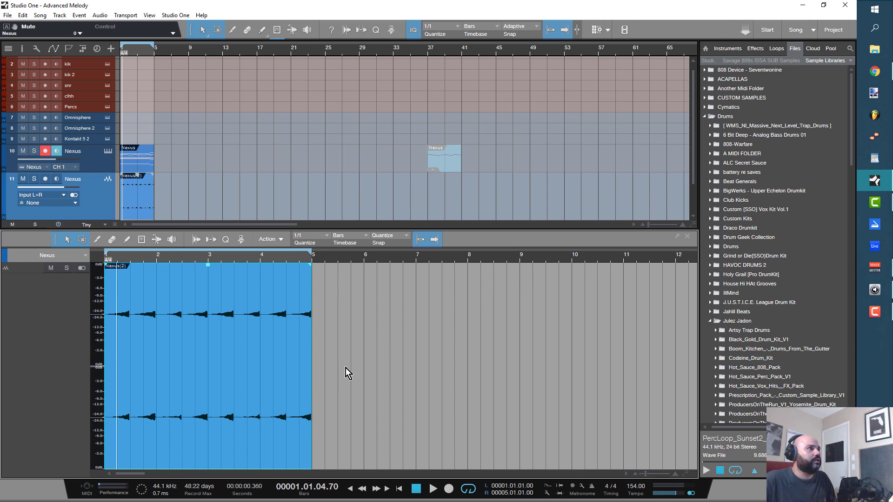
{"action": "key", "text": "space"}
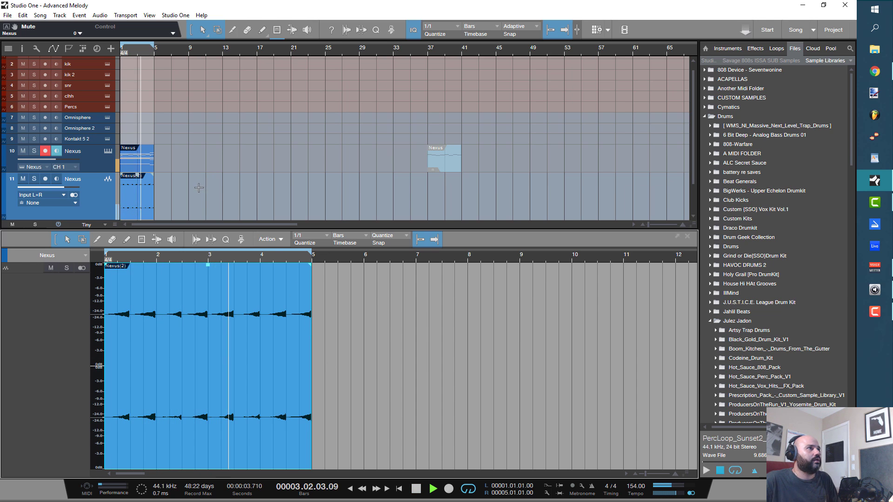
{"action": "key", "text": "space"}
{"action": "left_click_drag", "start_coordinate": [139, 167], "coordinate": [396, 168]}
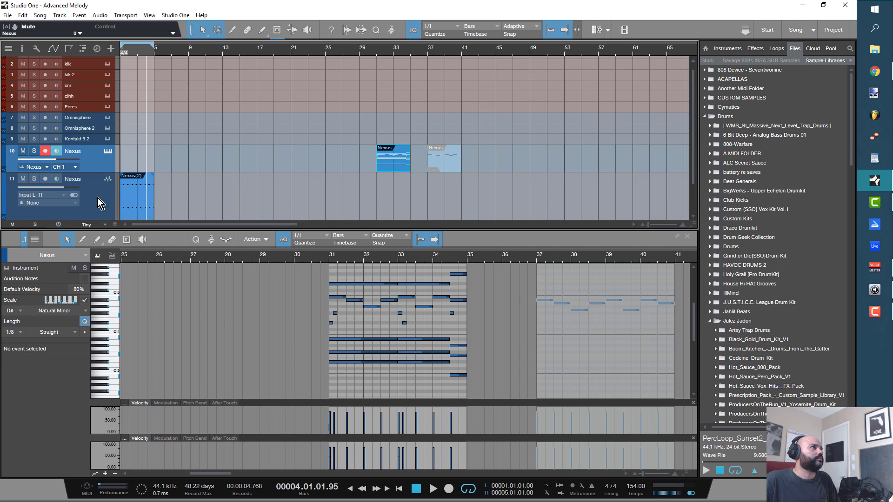
Step: Show the channel settings of the bounced Nexus audio track and add a send to the ping ping effect channel
{"action": "left_click", "coordinate": [94, 202]}
{"action": "key", "text": "F4"}
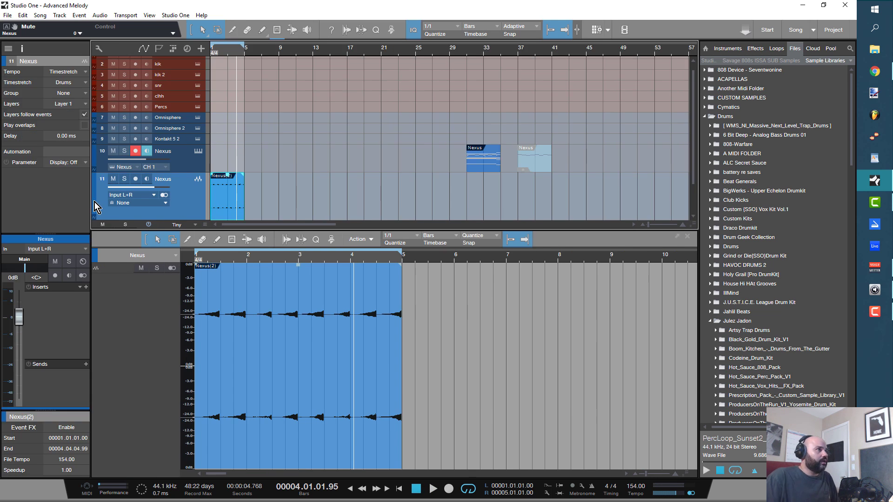
{"action": "left_click", "coordinate": [35, 261]}
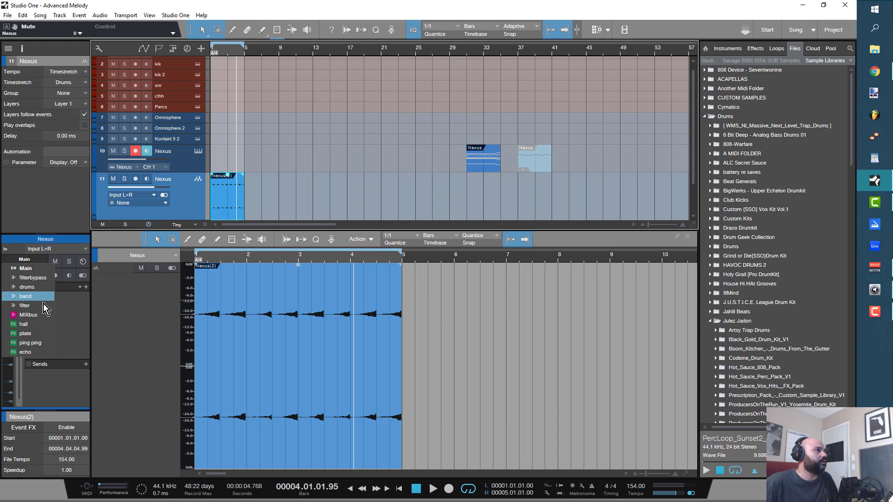
{"action": "left_click", "coordinate": [74, 321]}
{"action": "left_click", "coordinate": [85, 365]}
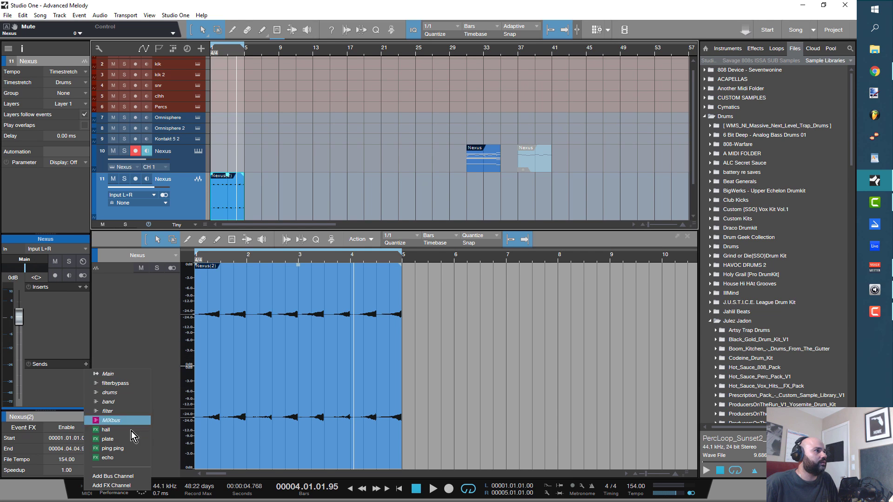
{"action": "left_click", "coordinate": [133, 449]}
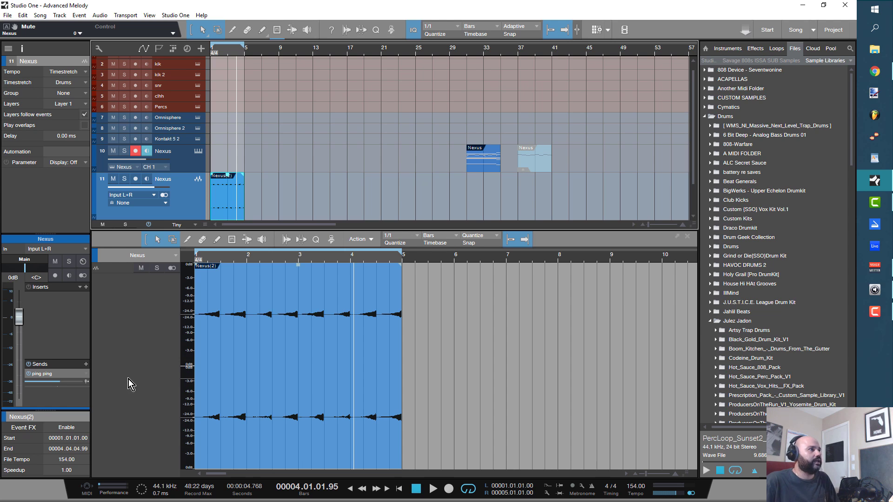
Step: Play the reversed audio with its delay and route the track's output to the band bus
{"action": "key", "text": "space"}
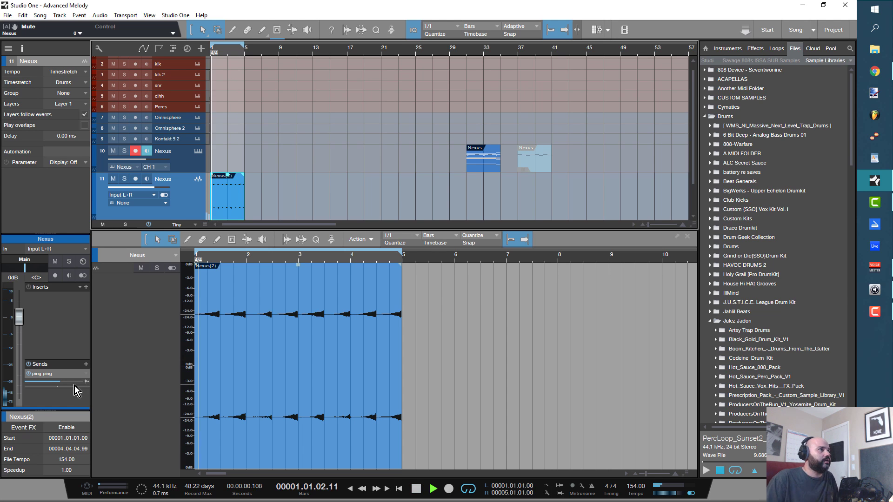
{"action": "left_click", "coordinate": [34, 263]}
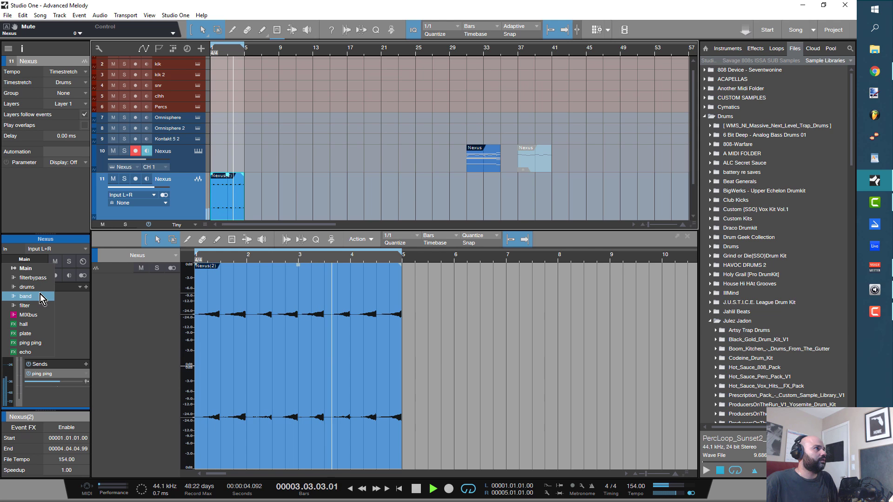
{"action": "left_click", "coordinate": [40, 295]}
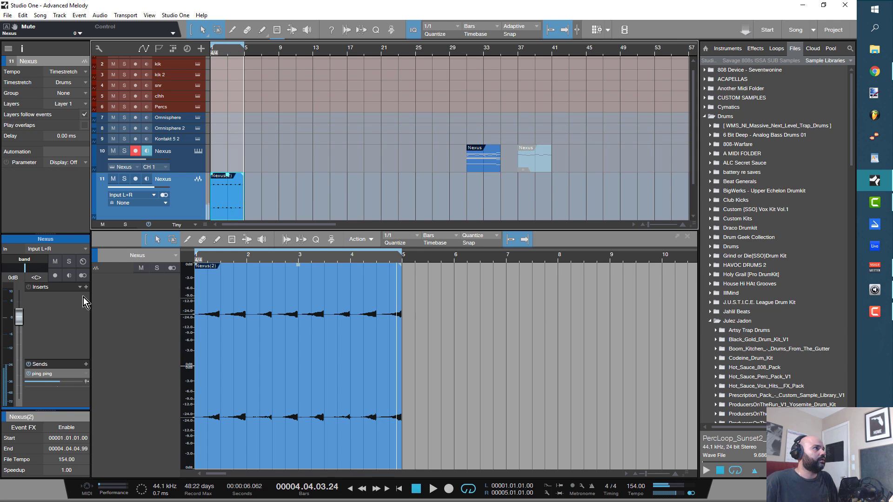
{"action": "key", "text": "space"}
Step: Mute the ping ping send, raise the reversed audio event's gain by 13 dB, and play it
{"action": "left_click", "coordinate": [85, 287]}
{"action": "left_click", "coordinate": [58, 319]}
{"action": "left_click", "coordinate": [85, 287]}
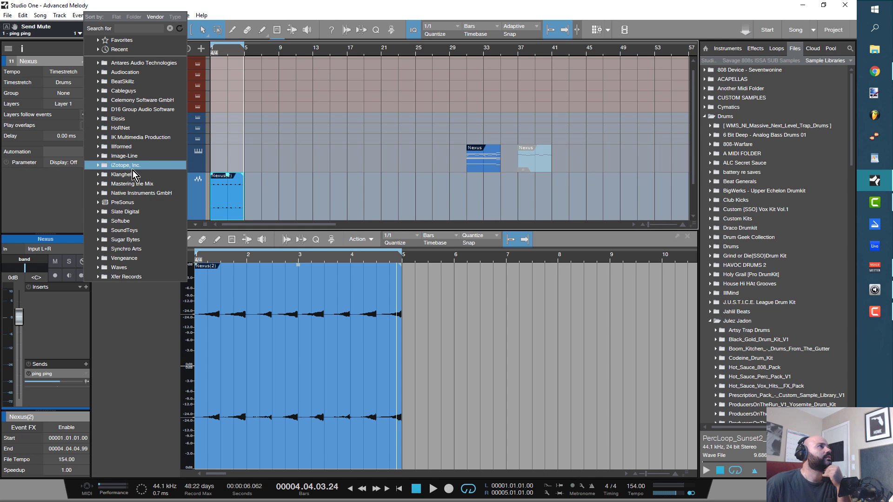
{"action": "left_click", "coordinate": [315, 275]}
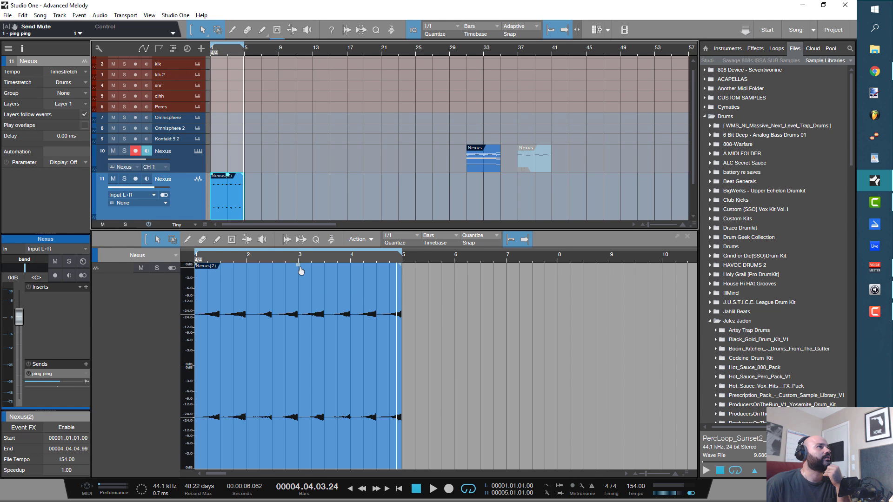
{"action": "left_click_drag", "start_coordinate": [301, 270], "coordinate": [300, 203]}
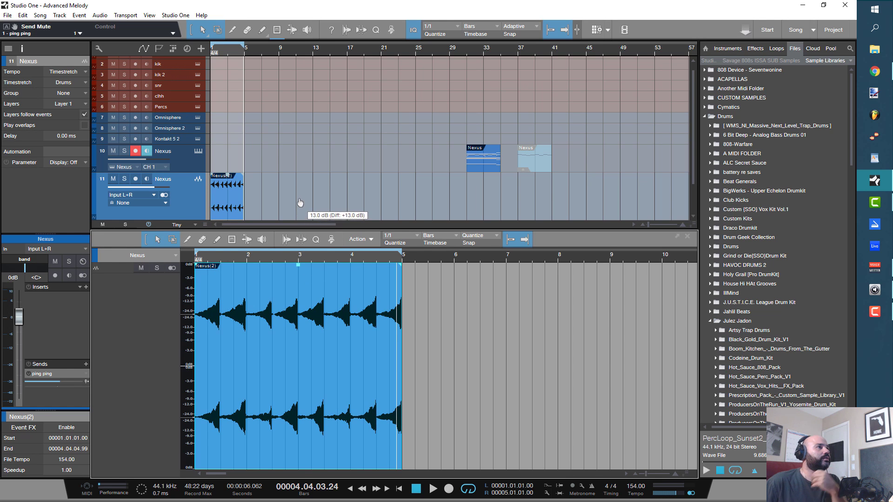
{"action": "key", "text": "comma"}
{"action": "key", "text": "space"}
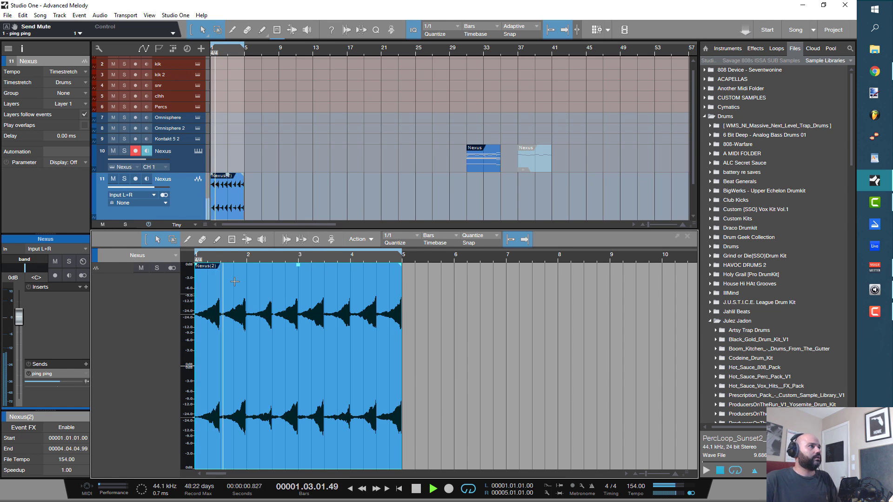
{"action": "key", "text": "space"}
Step: Insert Native Instruments' Guitar Rig 5 effect on the bounced Nexus audio track
{"action": "left_click", "coordinate": [85, 287]}
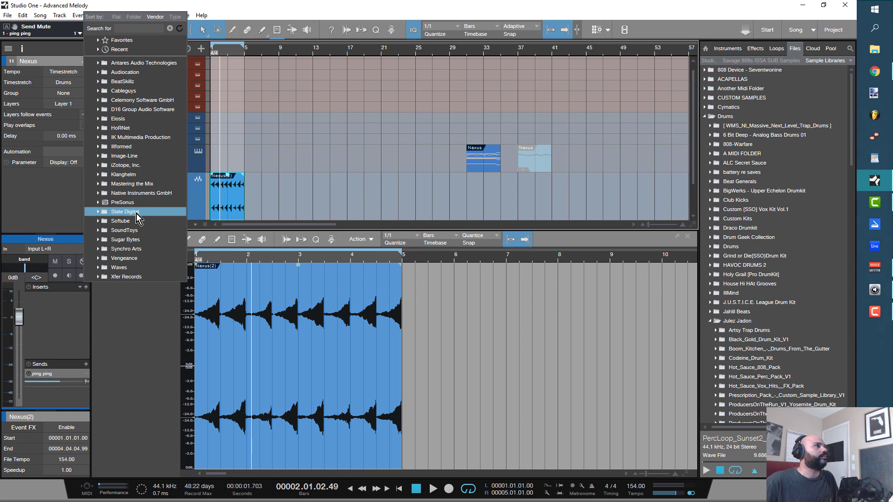
{"action": "left_click", "coordinate": [98, 193]}
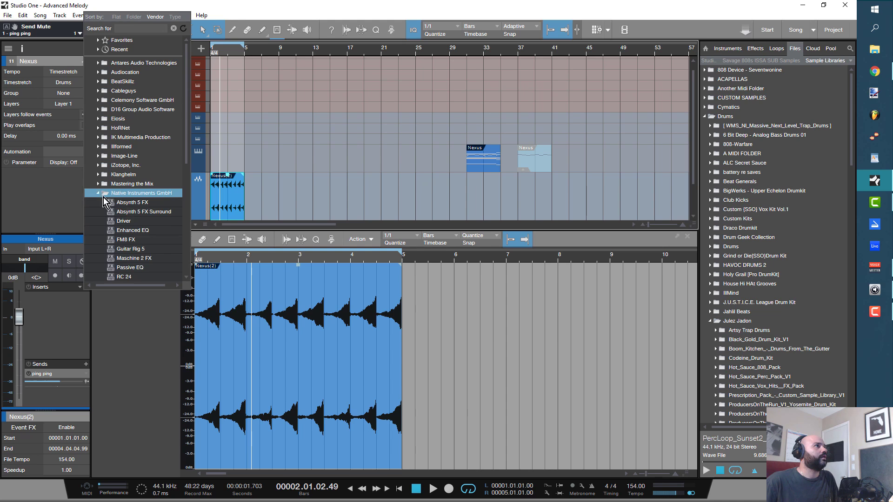
{"action": "scroll", "coordinate": [140, 244], "scroll_direction": "down", "scroll_amount": 7}
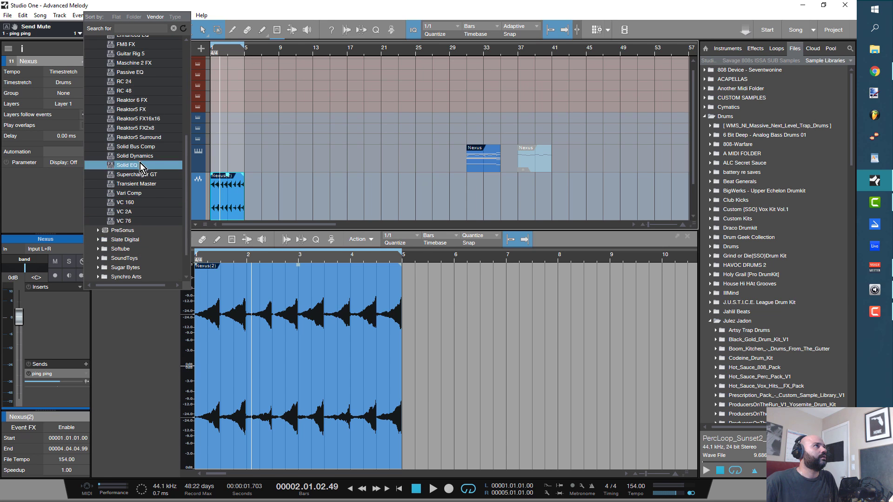
{"action": "scroll", "coordinate": [140, 162], "scroll_direction": "up", "scroll_amount": 2}
{"action": "left_click", "coordinate": [158, 109]}
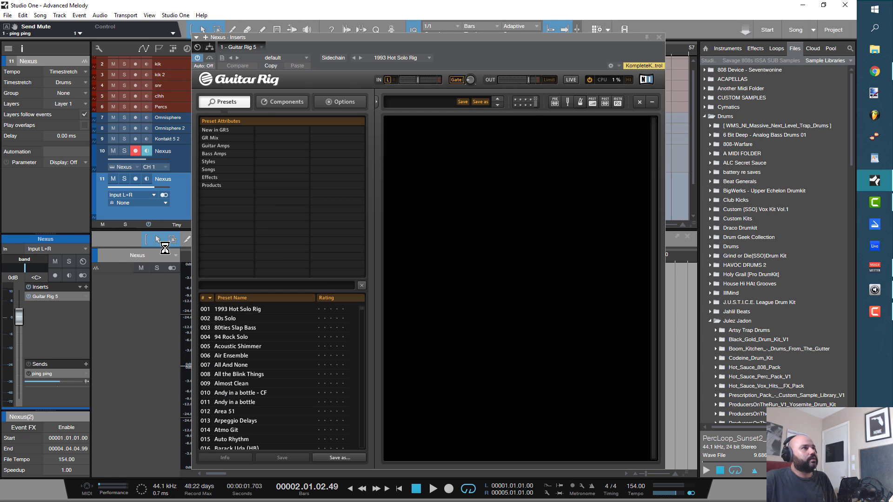
Step: Load the Air Ensemble preset from Guitar Rig's Reverbs and Delays effects
{"action": "left_click", "coordinate": [211, 177]}
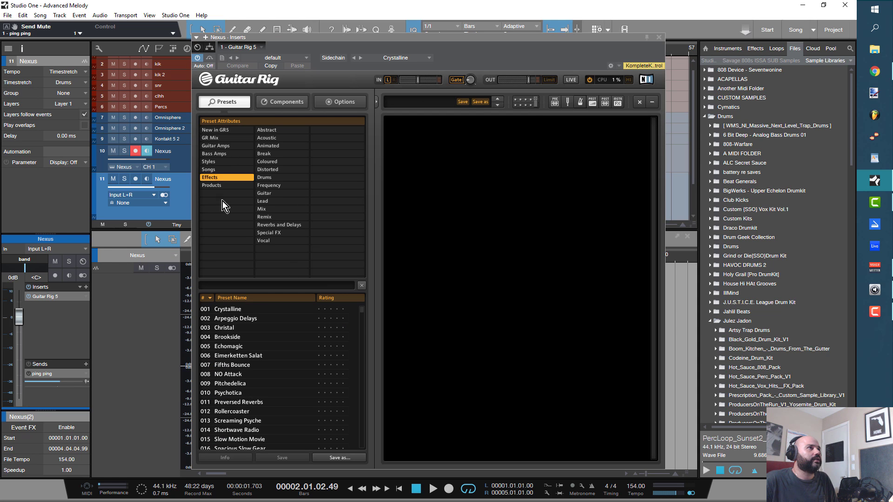
{"action": "left_click", "coordinate": [283, 225]}
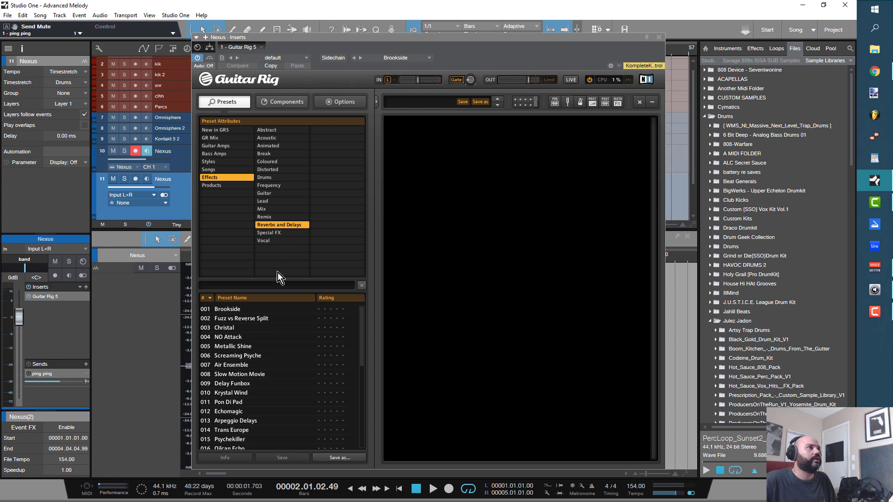
{"action": "left_click", "coordinate": [251, 365]}
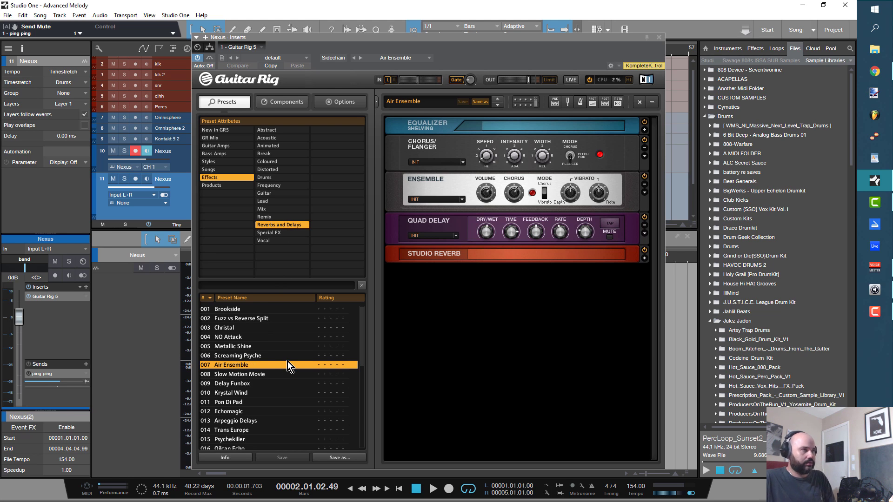
Step: Lower Guitar Rig's output level to -2.2 dB during playback and close the effect window
{"action": "key", "text": "space"}
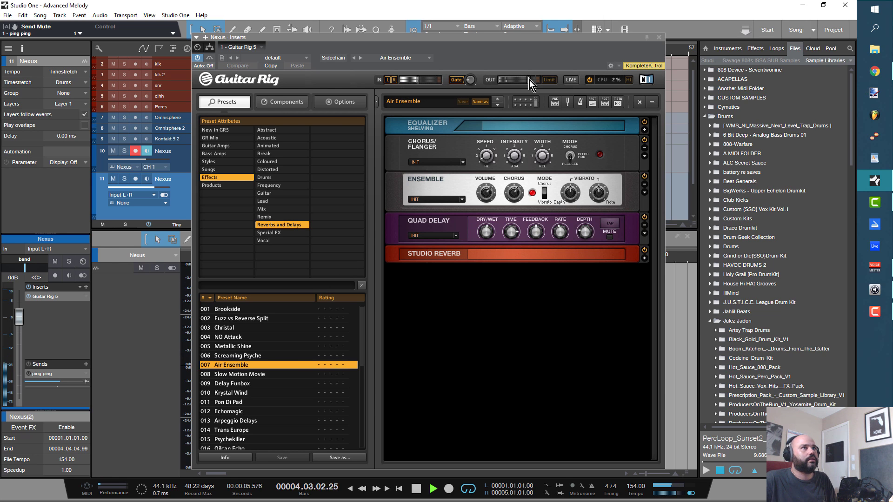
{"action": "left_click_drag", "start_coordinate": [529, 80], "coordinate": [528, 83]}
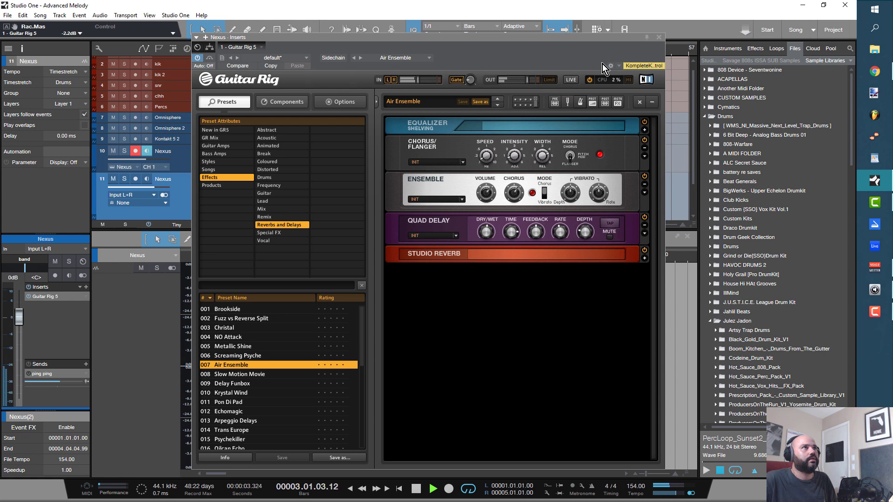
{"action": "left_click", "coordinate": [659, 37]}
{"action": "key", "text": "space"}
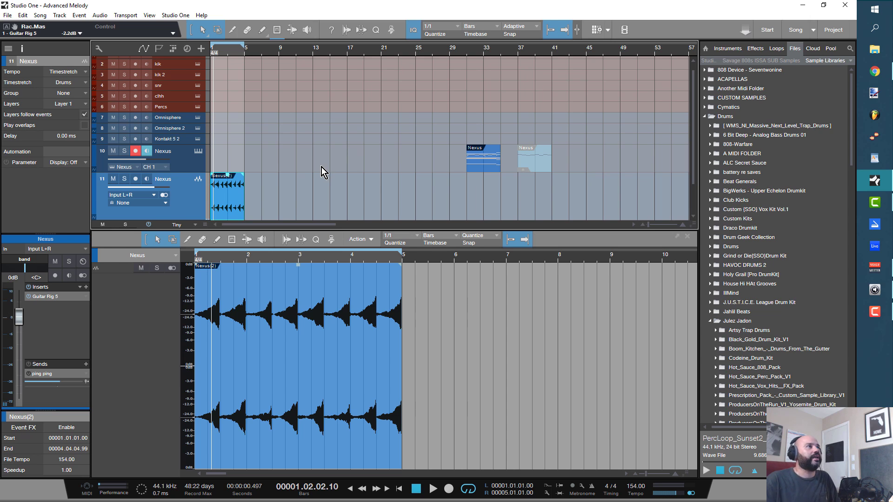
Step: Move the full Nexus clip to bar 15, delete the muted clip, and place a copy at bar 1 of the Omnisphere track
{"action": "scroll", "coordinate": [260, 168], "scroll_direction": "down", "scroll_amount": 3}
{"action": "scroll", "coordinate": [267, 164], "scroll_direction": "up", "scroll_amount": 2}
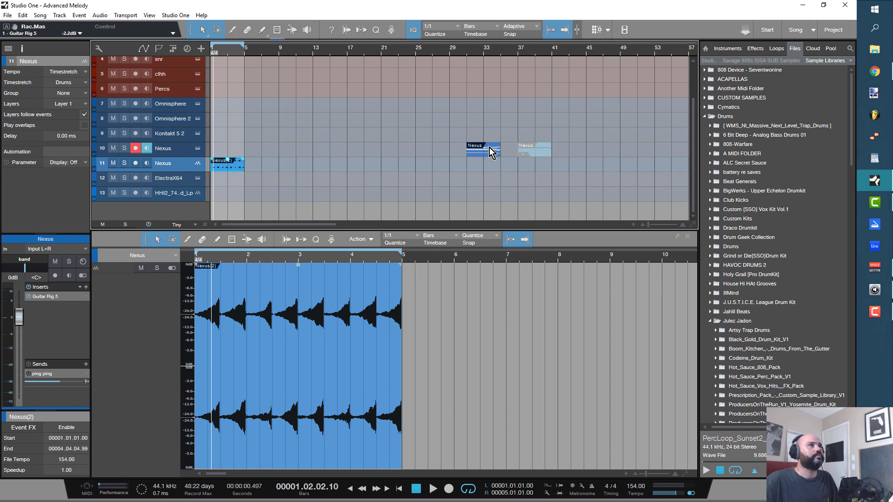
{"action": "left_click_drag", "start_coordinate": [490, 147], "coordinate": [342, 156]}
{"action": "left_click", "coordinate": [542, 149]}
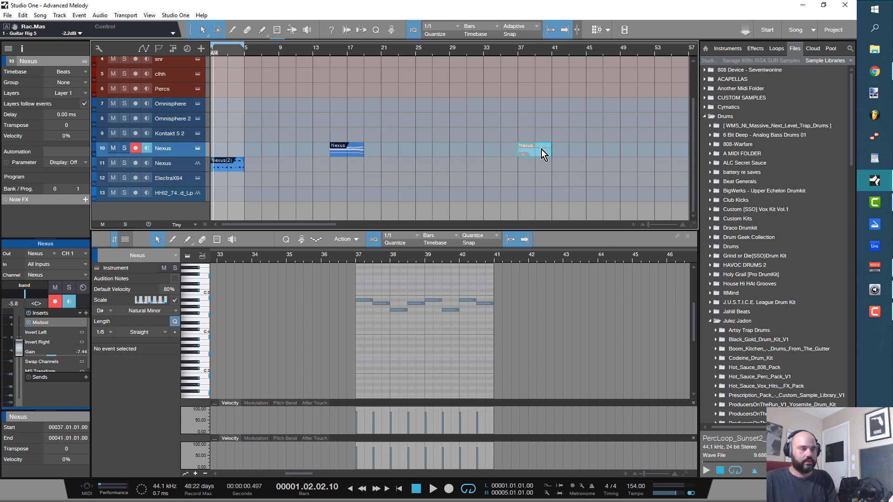
{"action": "left_click_drag", "start_coordinate": [542, 149], "coordinate": [222, 108]}
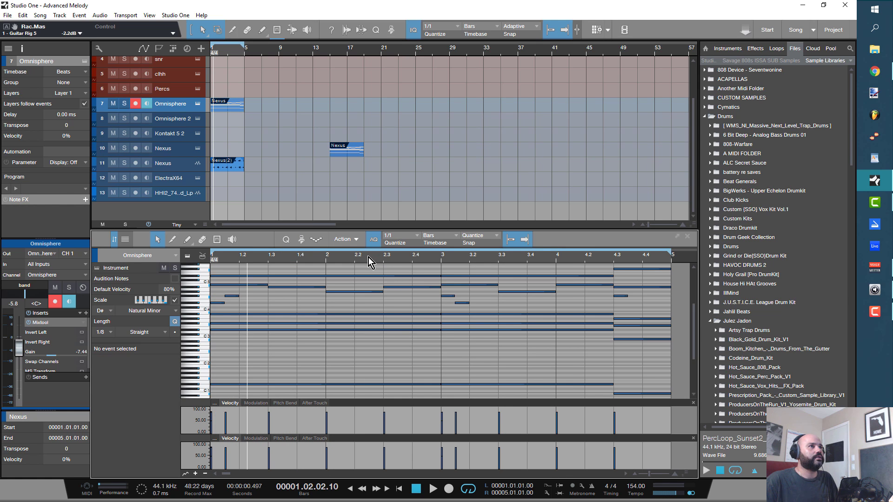
Step: Delete the bass, chord and main melody notes from the Omnisphere clip, keeping only the short accent notes
{"action": "left_click_drag", "start_coordinate": [368, 258], "coordinate": [414, 243]}
{"action": "scroll", "coordinate": [364, 344], "scroll_direction": "down", "scroll_amount": 3}
{"action": "left_click_drag", "start_coordinate": [387, 374], "coordinate": [205, 293]}
{"action": "key", "text": "Delete"}
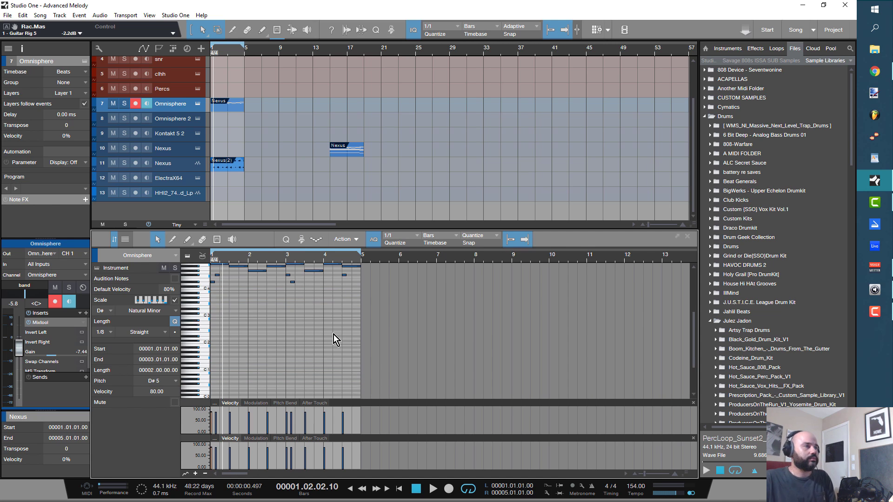
{"action": "scroll", "coordinate": [334, 334], "scroll_direction": "up", "scroll_amount": 4}
{"action": "left_click_drag", "start_coordinate": [398, 303], "coordinate": [214, 334]}
{"action": "key", "text": "Delete"}
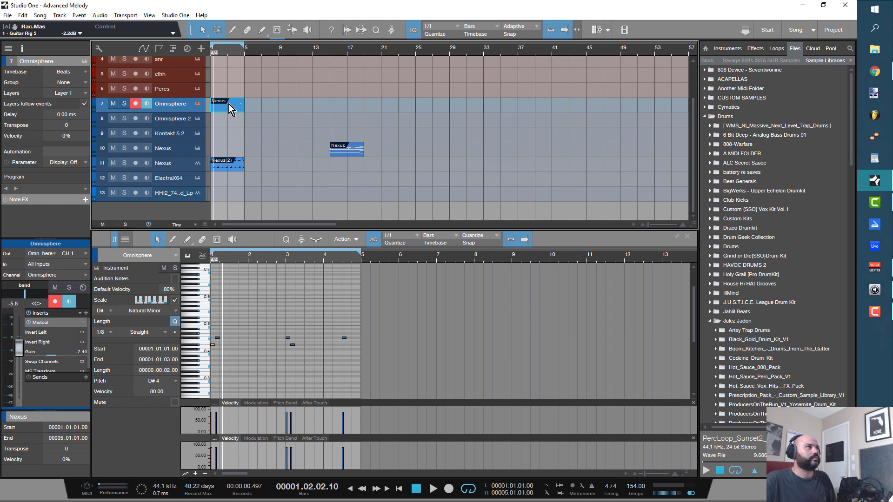
Step: Load the Echoes of Istanbul patch from Omnisphere's Ethnic World category and return the playhead to bar 1
{"action": "left_click", "coordinate": [199, 104]}
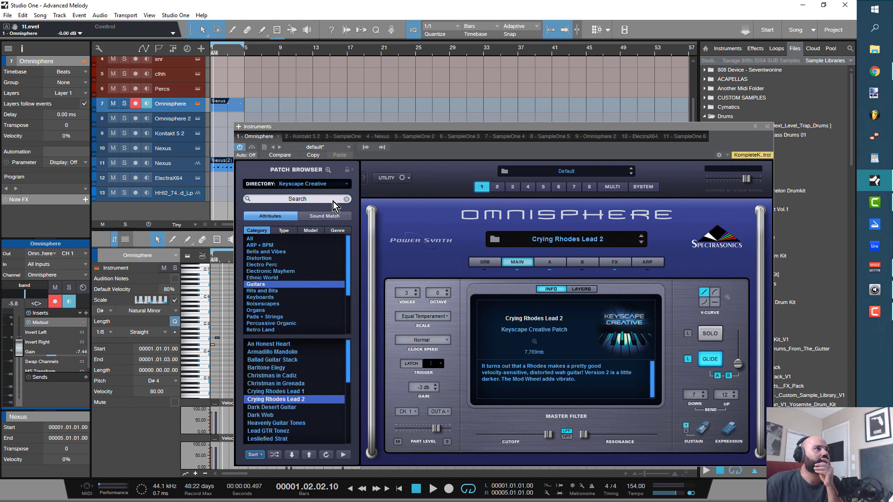
{"action": "left_click", "coordinate": [270, 279]}
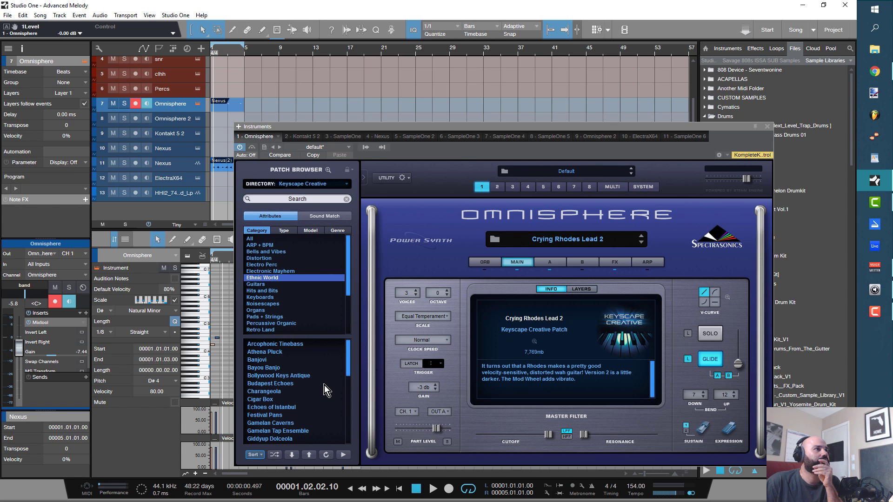
{"action": "scroll", "coordinate": [324, 385], "scroll_direction": "down", "scroll_amount": 2}
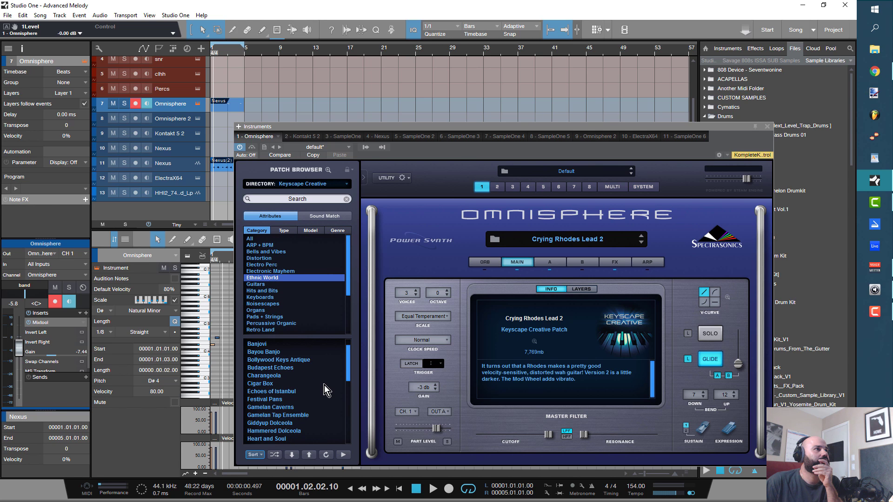
{"action": "left_click", "coordinate": [290, 392]}
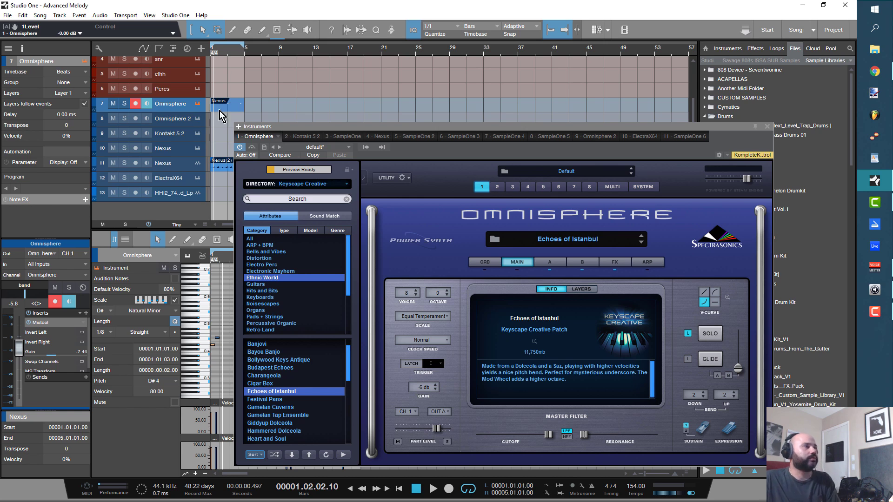
{"action": "key", "text": "comma"}
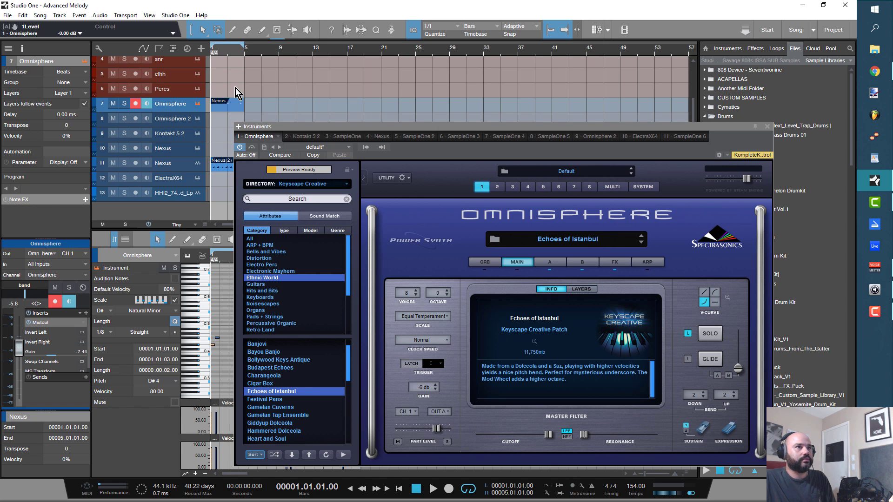
Step: Audition the Omnisphere clip, close the instrument window, and transpose all its accent notes down two octaves
{"action": "key", "text": "space"}
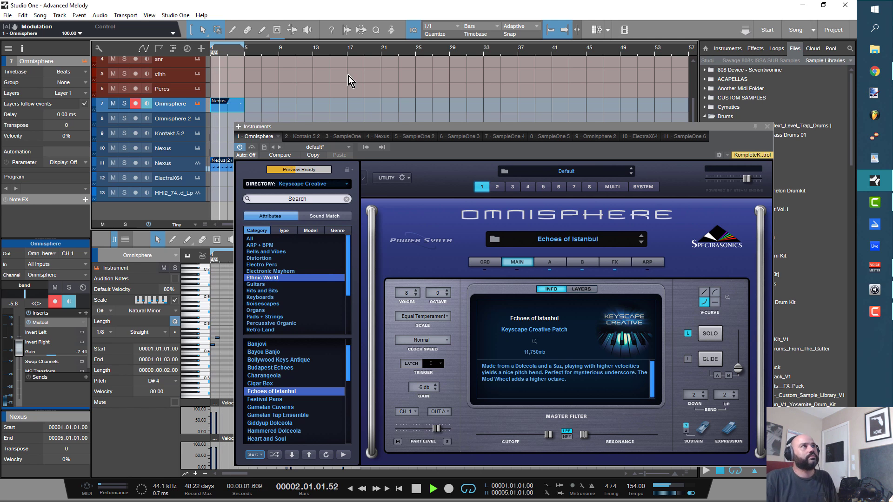
{"action": "left_click", "coordinate": [768, 126]}
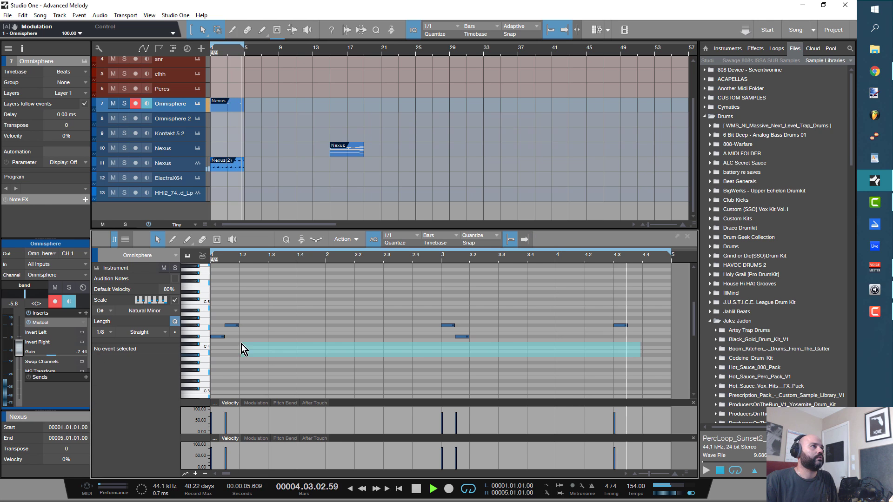
{"action": "left_click_drag", "start_coordinate": [242, 344], "coordinate": [193, 303]}
{"action": "key", "text": "shift+Down"}
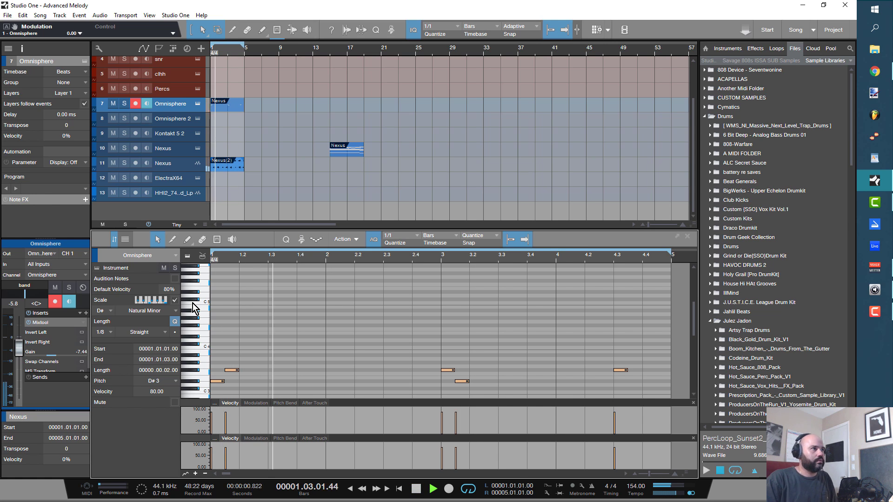
{"action": "key", "text": "space"}
{"action": "key", "text": "shift+Down"}
{"action": "key", "text": "space"}
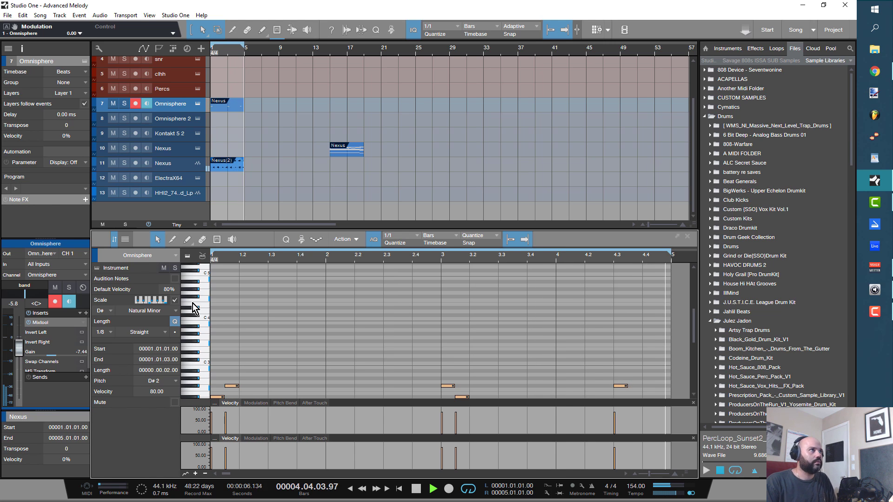
{"action": "key", "text": "space"}
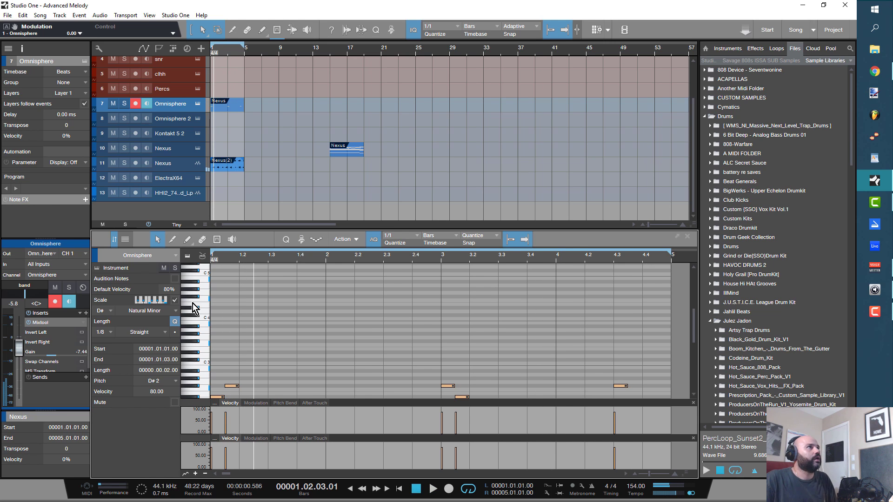
Step: Bounce the Omnisphere accent clip to a new audio track and raise the bounced clip's gain
{"action": "double_click", "coordinate": [237, 107]}
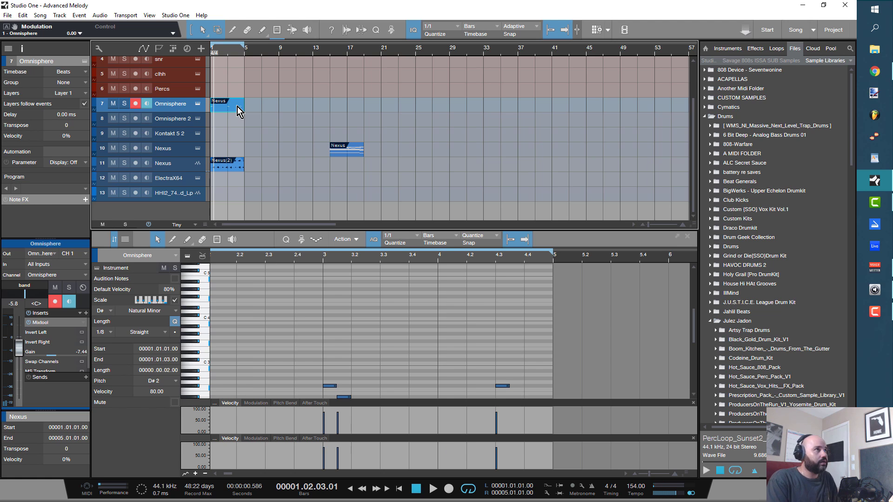
{"action": "key", "text": "ctrl+b"}
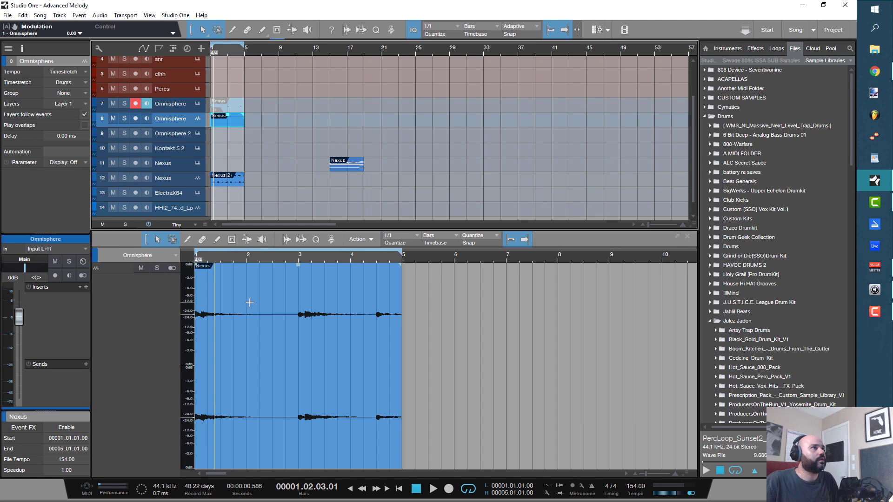
{"action": "left_click_drag", "start_coordinate": [298, 270], "coordinate": [299, 224]}
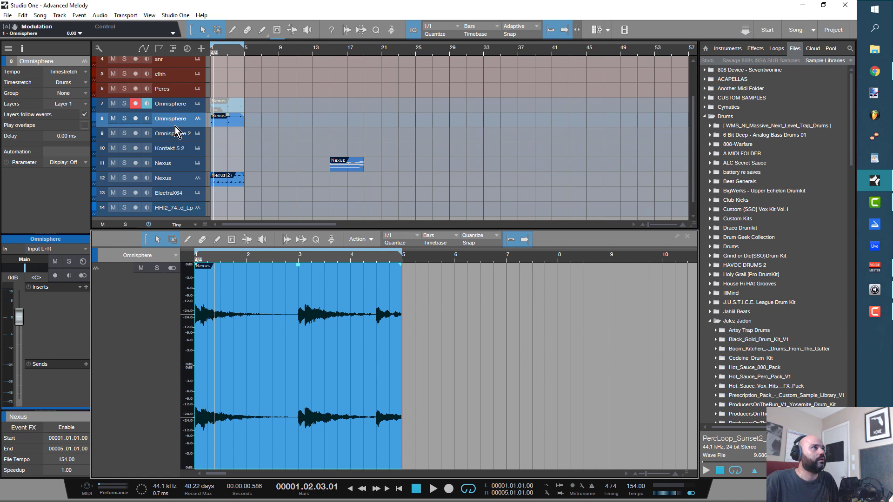
Step: Move the bounced Omnisphere track directly above the Nexus audio track and route its output to the band bus during playback
{"action": "left_click_drag", "start_coordinate": [175, 126], "coordinate": [213, 177]}
{"action": "key", "text": "Home"}
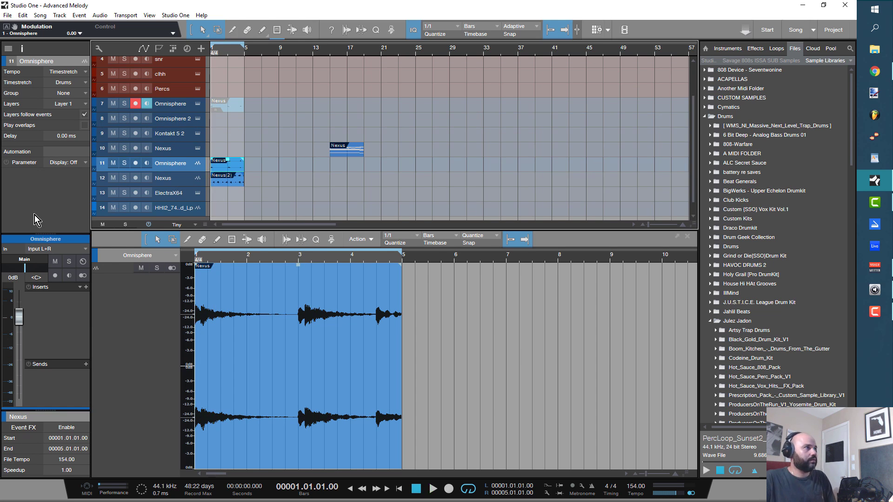
{"action": "key", "text": "space"}
{"action": "left_click", "coordinate": [35, 260]}
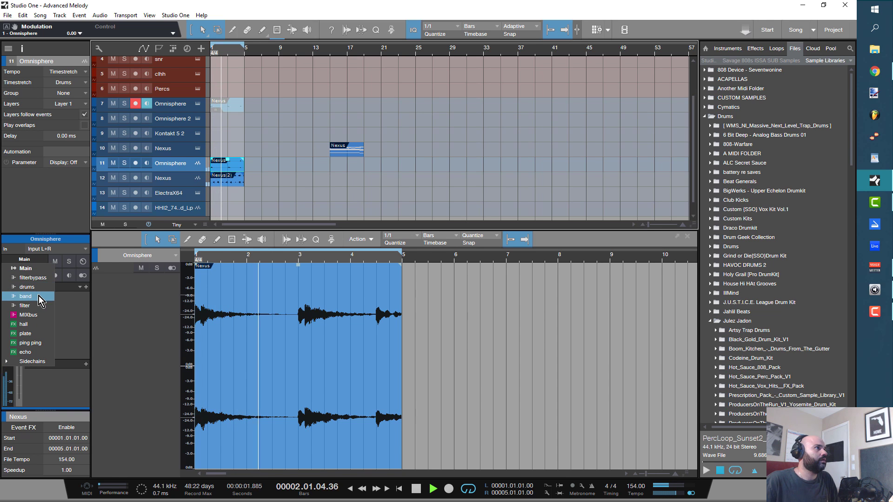
{"action": "left_click", "coordinate": [38, 296]}
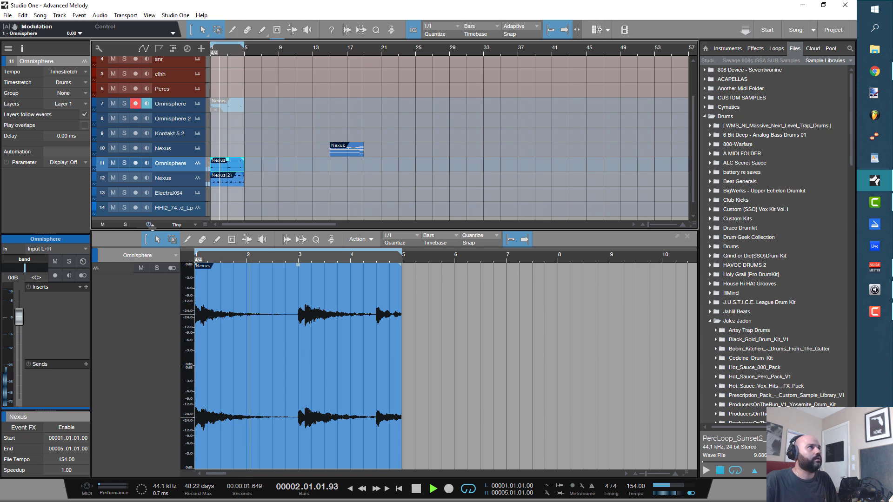
{"action": "key", "text": "space"}
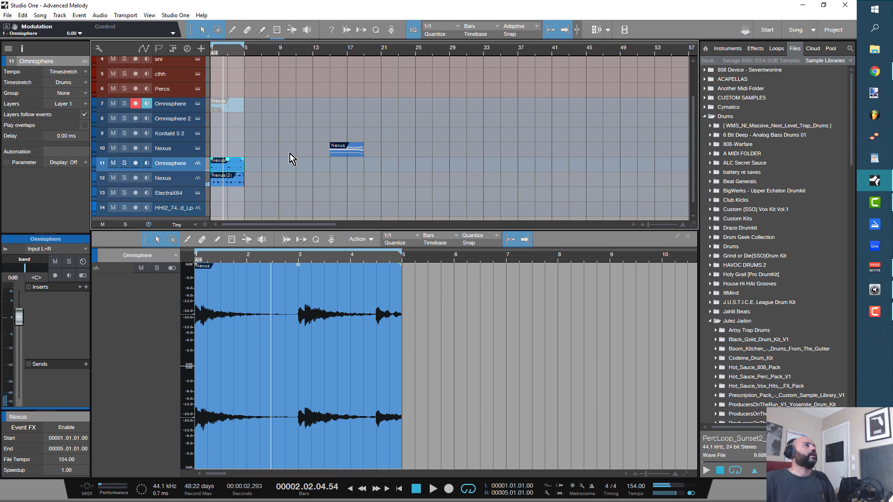
Step: Delete the muted clip on the Omnisphere instrument track and copy the full Nexus clip from bar 15 to bar 1 there
{"action": "left_click", "coordinate": [357, 152]}
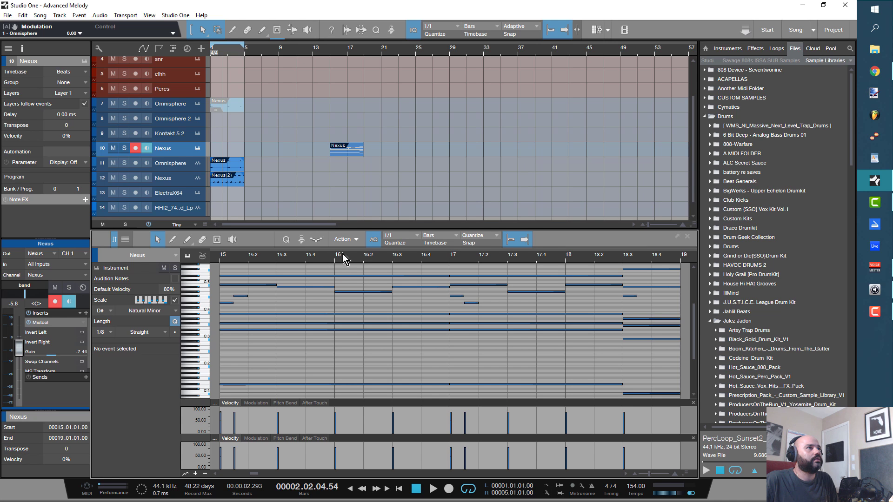
{"action": "left_click_drag", "start_coordinate": [348, 231], "coordinate": [348, 186]}
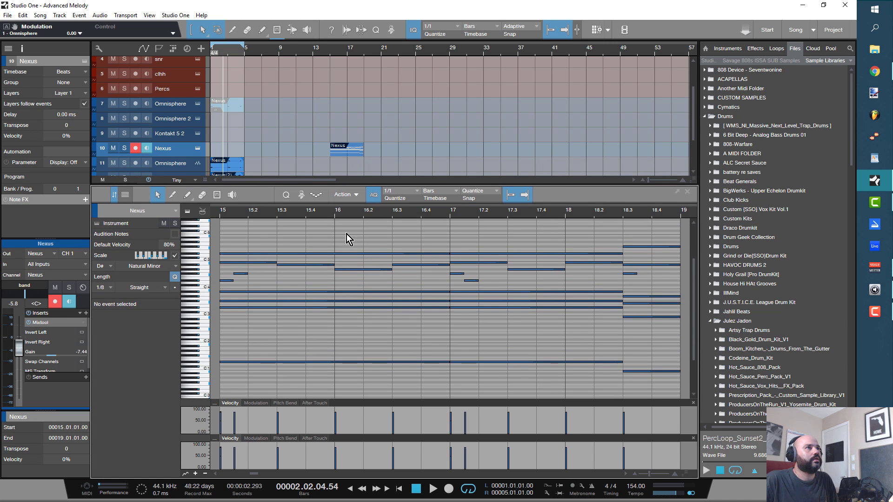
{"action": "left_click_drag", "start_coordinate": [345, 239], "coordinate": [544, 231]}
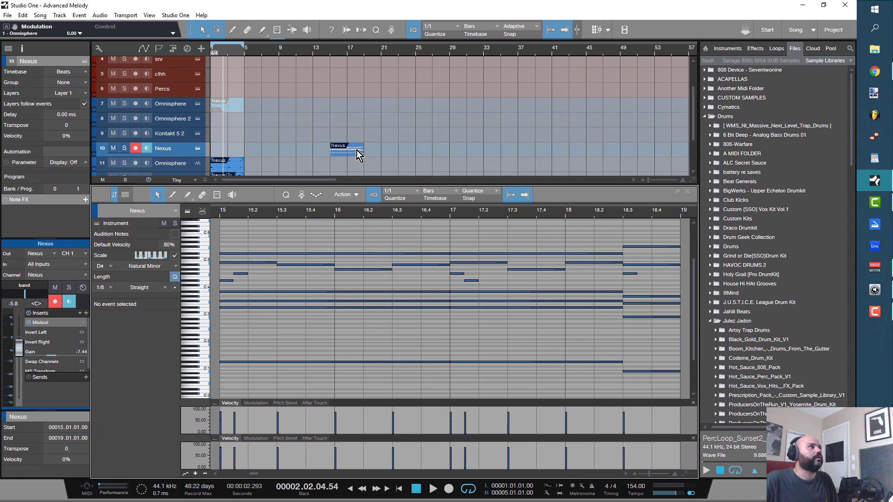
{"action": "left_click", "coordinate": [230, 105]}
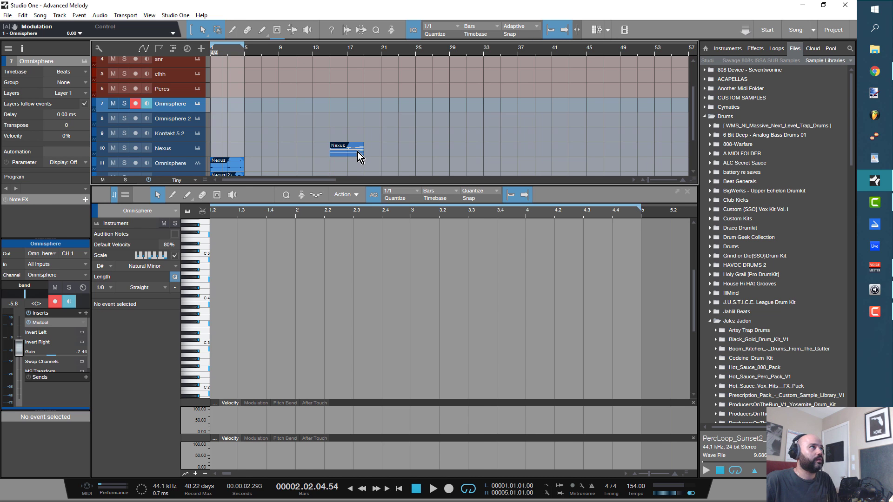
{"action": "left_click_drag", "start_coordinate": [358, 152], "coordinate": [222, 104]}
Step: Delete the lower notes from the copied Omnisphere clip, keeping only the sustained top line
{"action": "double_click", "coordinate": [222, 105]}
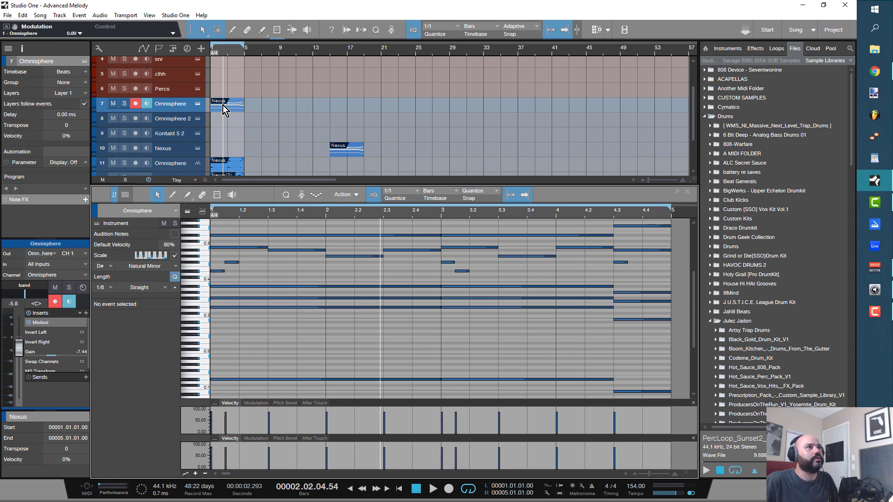
{"action": "left_click_drag", "start_coordinate": [387, 213], "coordinate": [404, 200]}
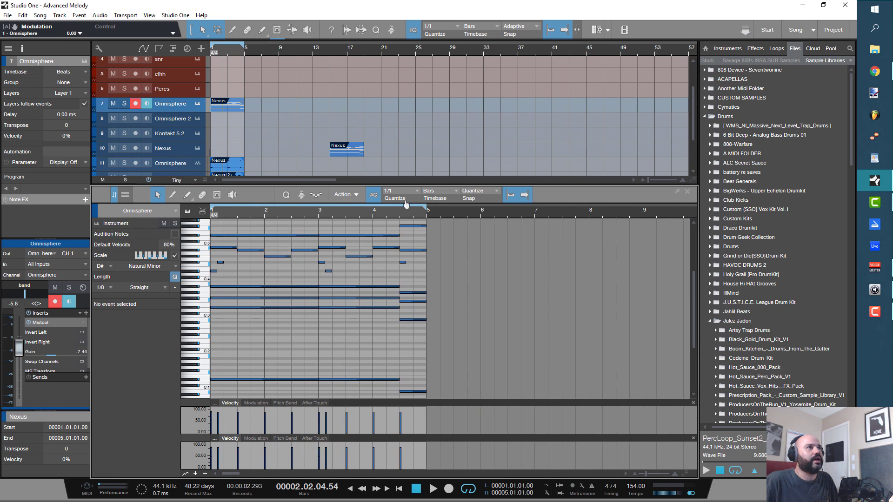
{"action": "scroll", "coordinate": [418, 280], "scroll_direction": "down", "scroll_amount": 1}
{"action": "left_click_drag", "start_coordinate": [458, 387], "coordinate": [203, 272]}
{"action": "key", "text": "Delete"}
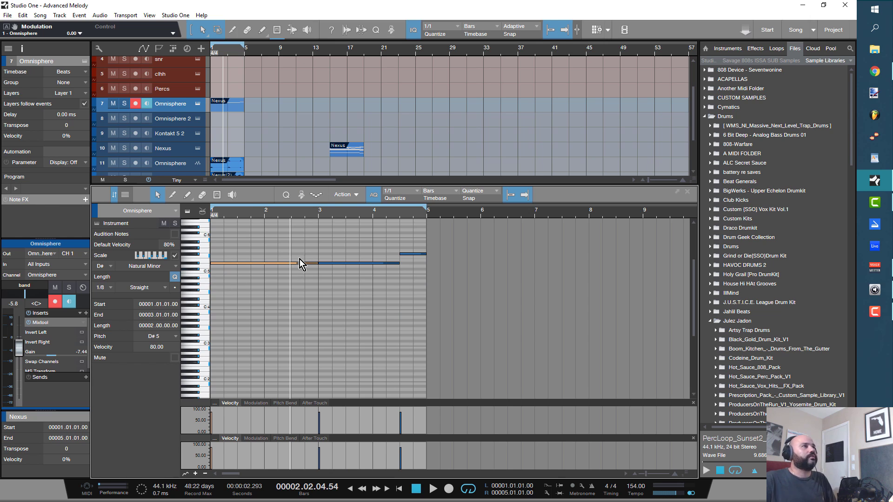
Step: Load the Analog Celestapad patch from Omnisphere's Pads + Strings category and audition it with the sustained notes
{"action": "left_click", "coordinate": [197, 105]}
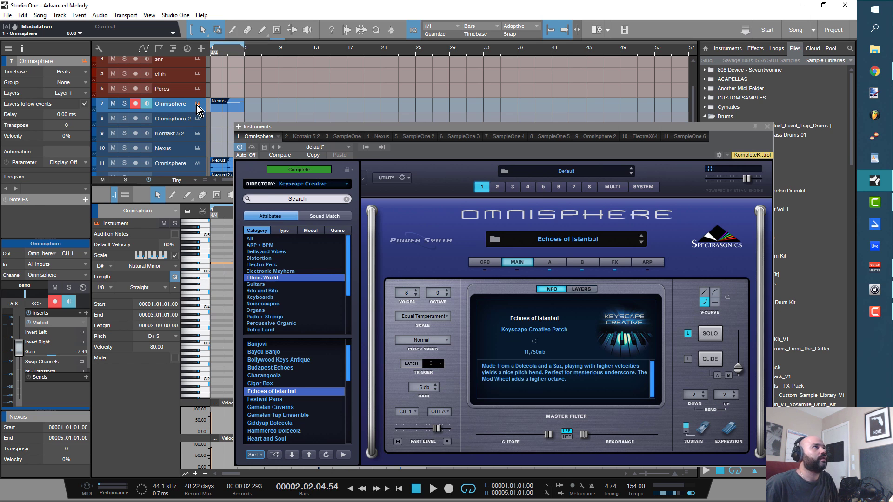
{"action": "key", "text": "space"}
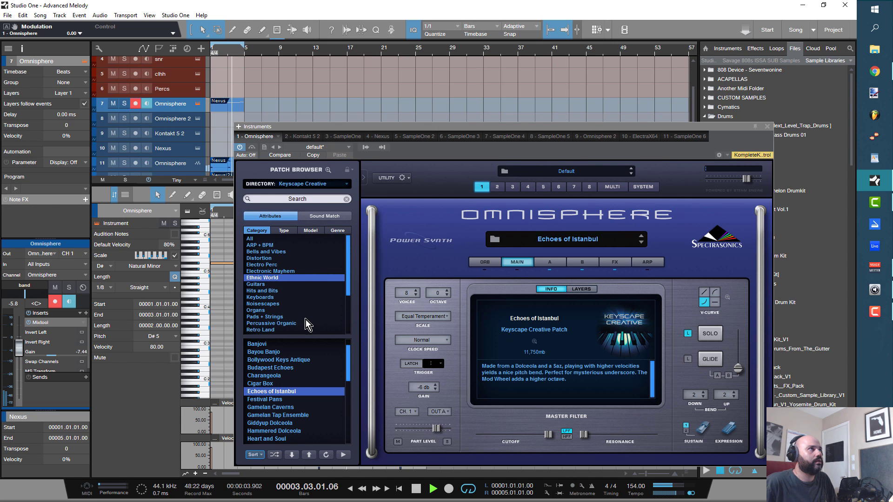
{"action": "key", "text": "space"}
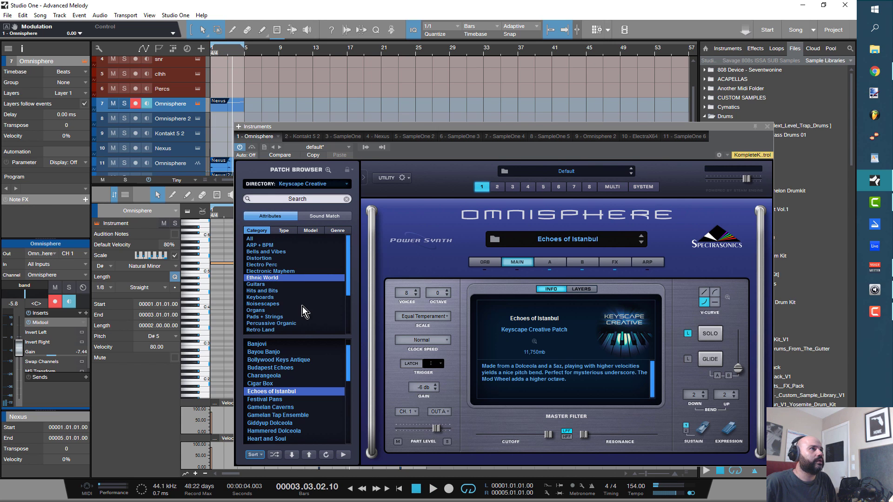
{"action": "scroll", "coordinate": [302, 306], "scroll_direction": "down", "scroll_amount": 2}
{"action": "left_click", "coordinate": [275, 278]}
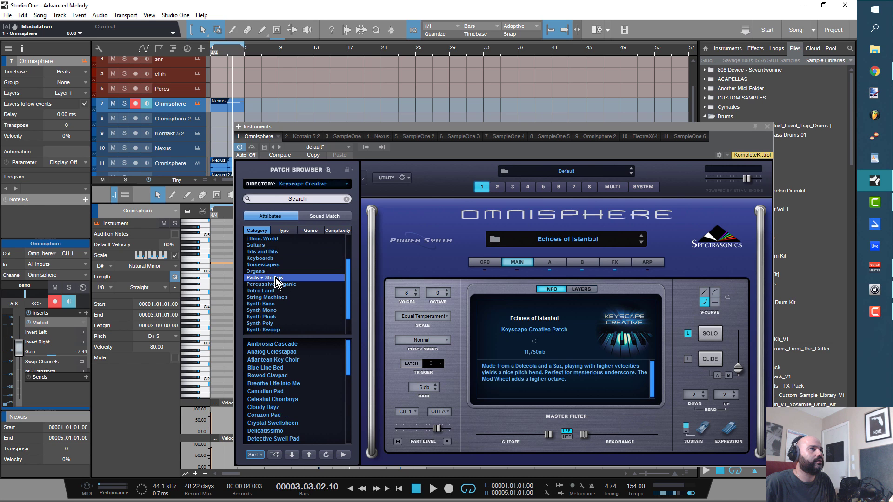
{"action": "left_click", "coordinate": [295, 354]}
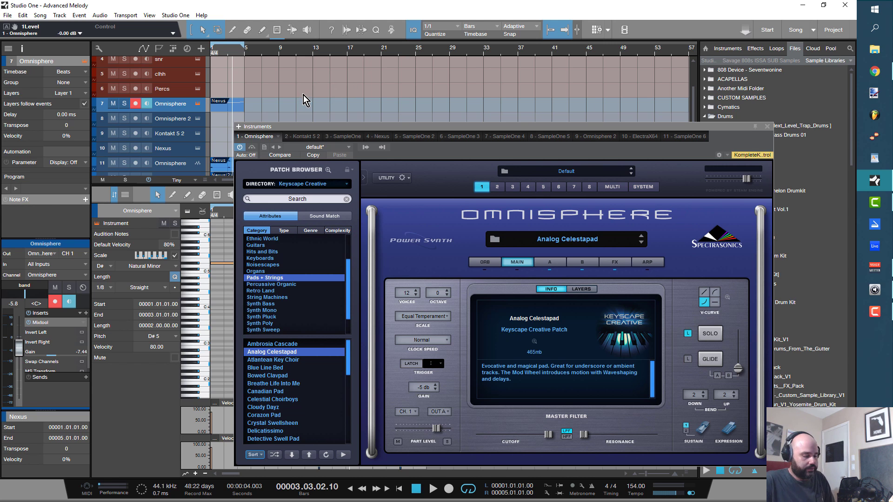
{"action": "key", "text": "space"}
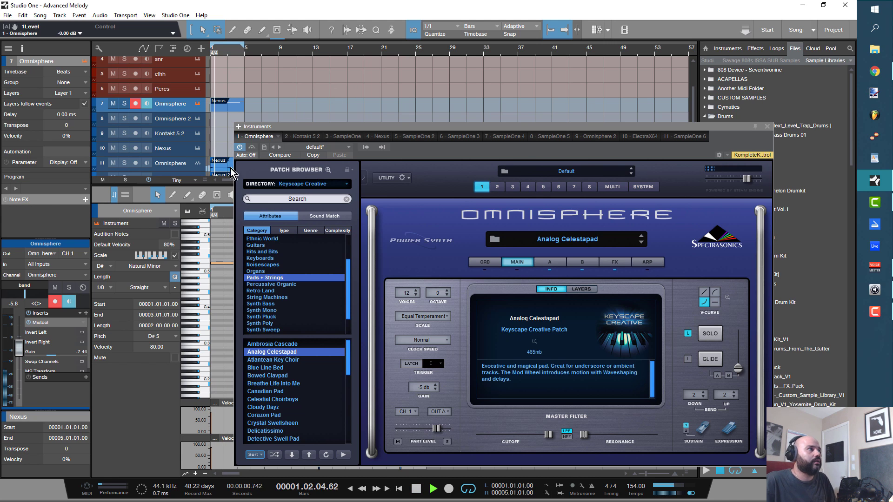
Step: Transpose all notes of the part on Omnisphere track 7 down one octave and play it back
{"action": "key", "text": "space"}
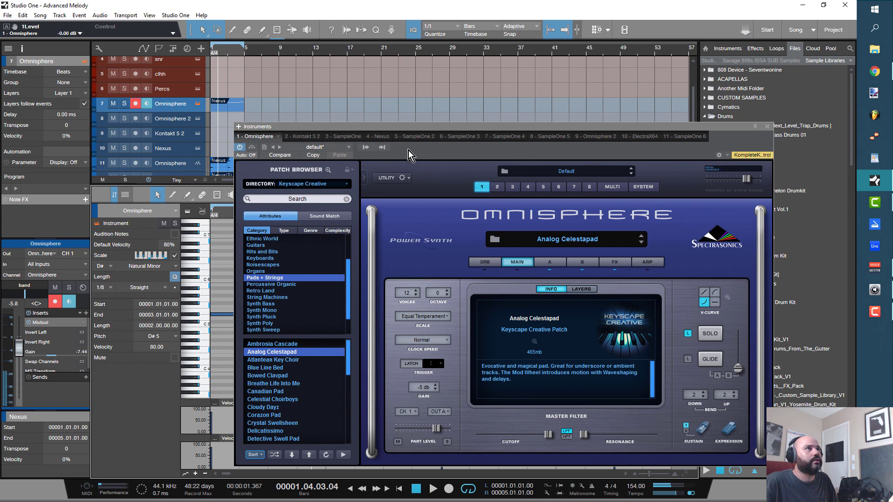
{"action": "left_click_drag", "start_coordinate": [406, 129], "coordinate": [455, 419]}
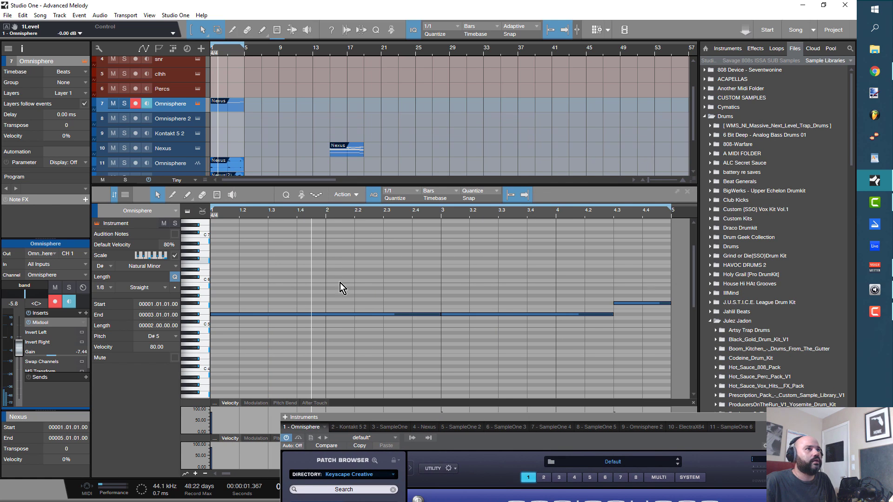
{"action": "left_click_drag", "start_coordinate": [325, 259], "coordinate": [654, 349]}
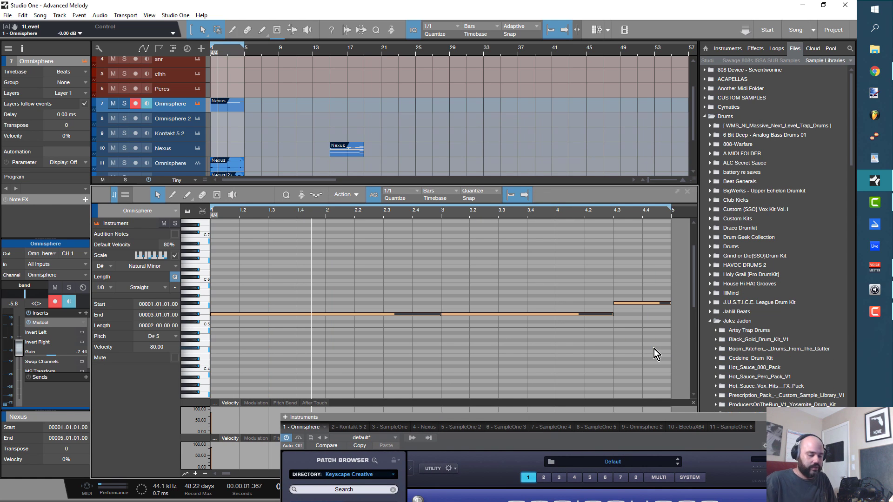
{"action": "key", "text": "shift+Down"}
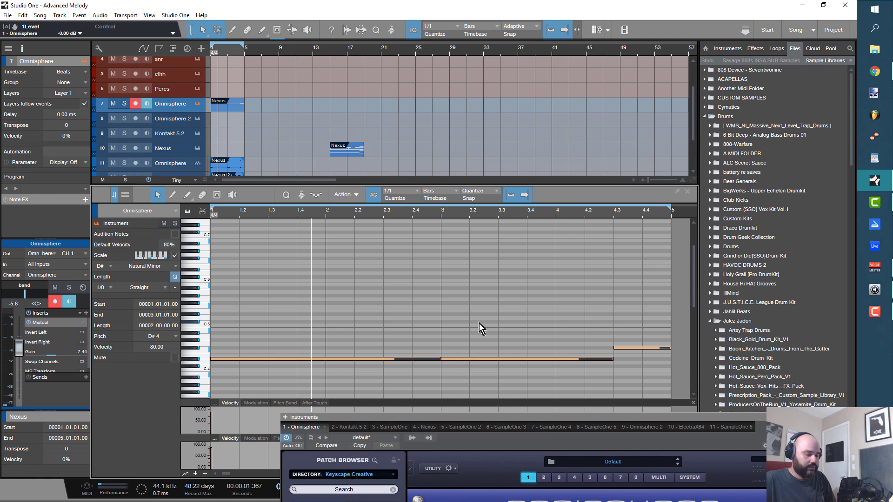
{"action": "key", "text": "comma"}
{"action": "key", "text": "space"}
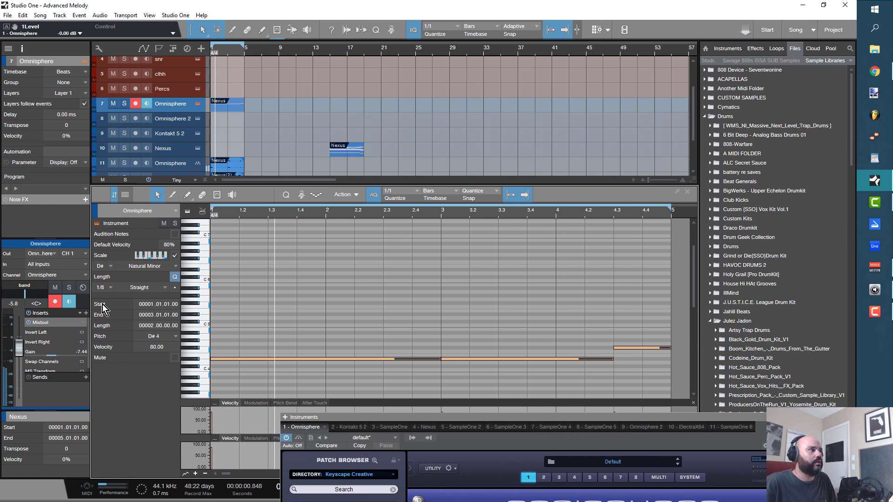
Step: Lower Omnisphere's output volume and bounce the part on track 7 to audio
{"action": "left_click_drag", "start_coordinate": [639, 418], "coordinate": [605, 153]}
{"action": "left_click_drag", "start_coordinate": [763, 208], "coordinate": [741, 213]}
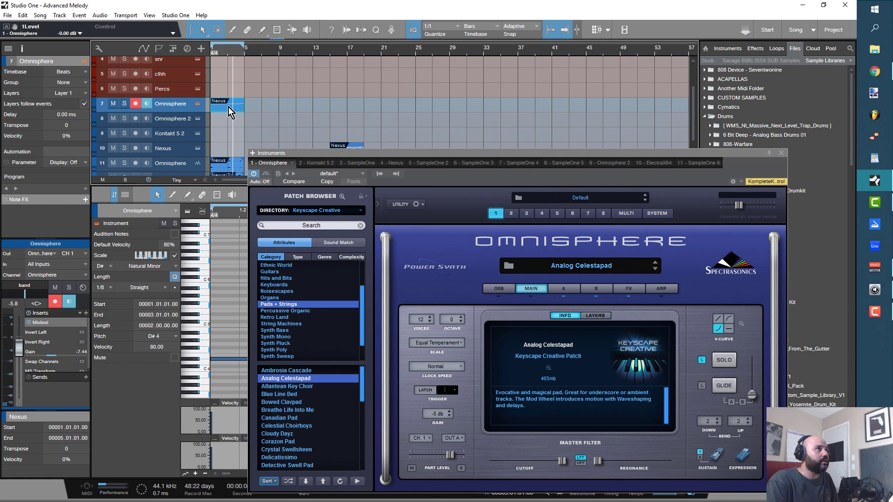
{"action": "key", "text": "ctrl+b"}
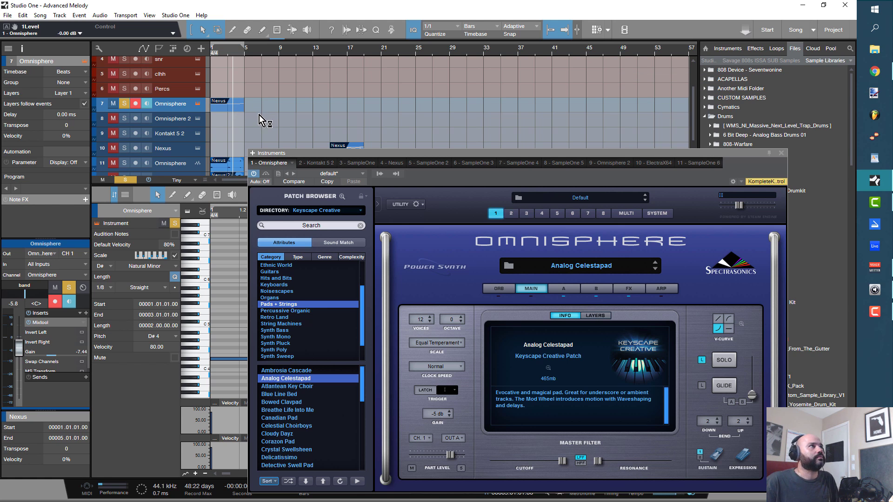
Step: Move the bounced Omnisphere audio track below the Nexus instrument track in the track list
{"action": "left_click_drag", "start_coordinate": [558, 157], "coordinate": [680, 123]}
{"action": "scroll", "coordinate": [274, 123], "scroll_direction": "down", "scroll_amount": 3}
{"action": "left_click_drag", "start_coordinate": [166, 86], "coordinate": [188, 135]}
Step: Route the bounced Omnisphere track's output to the band bus and lower its audio event's volume during playback
{"action": "key", "text": "space"}
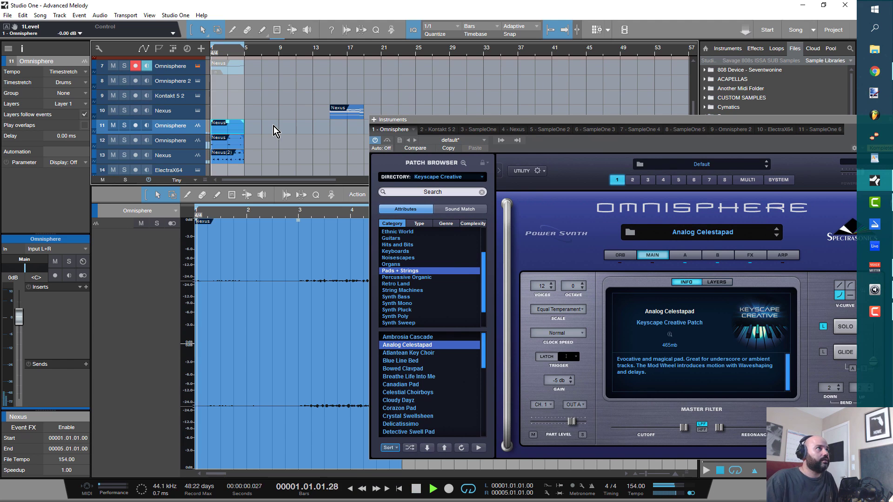
{"action": "left_click", "coordinate": [39, 258]}
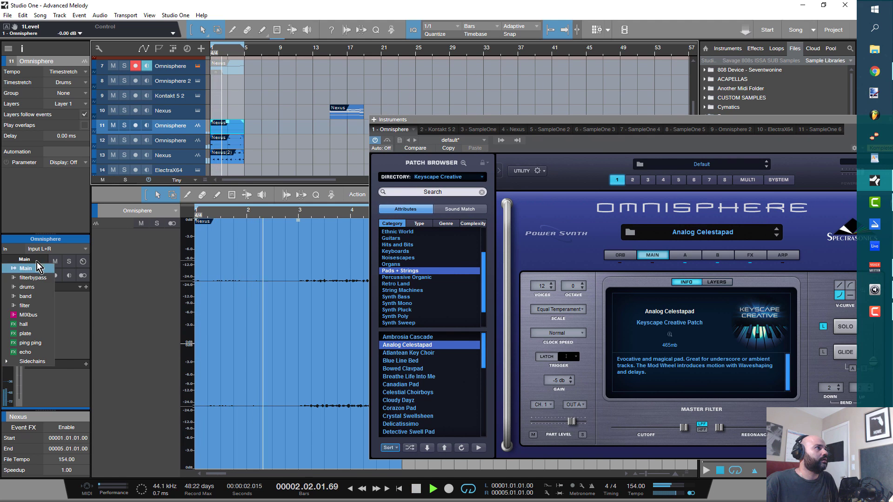
{"action": "left_click", "coordinate": [45, 296]}
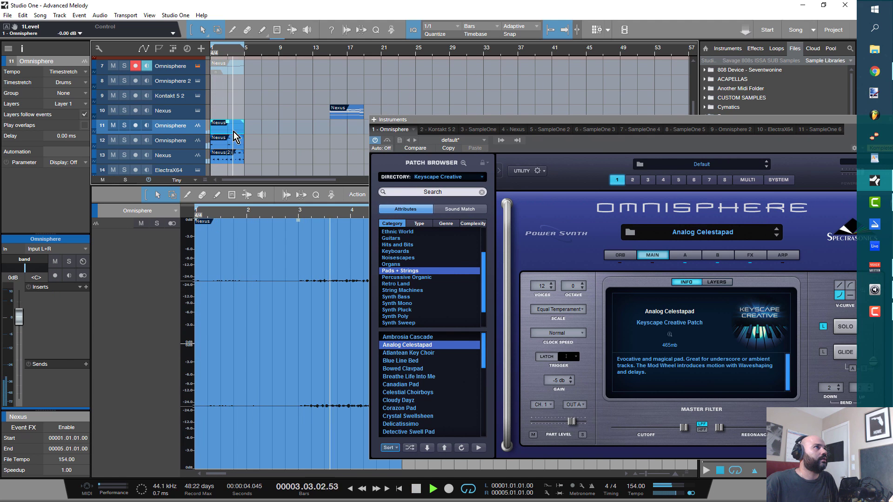
{"action": "left_click_drag", "start_coordinate": [227, 122], "coordinate": [228, 128]}
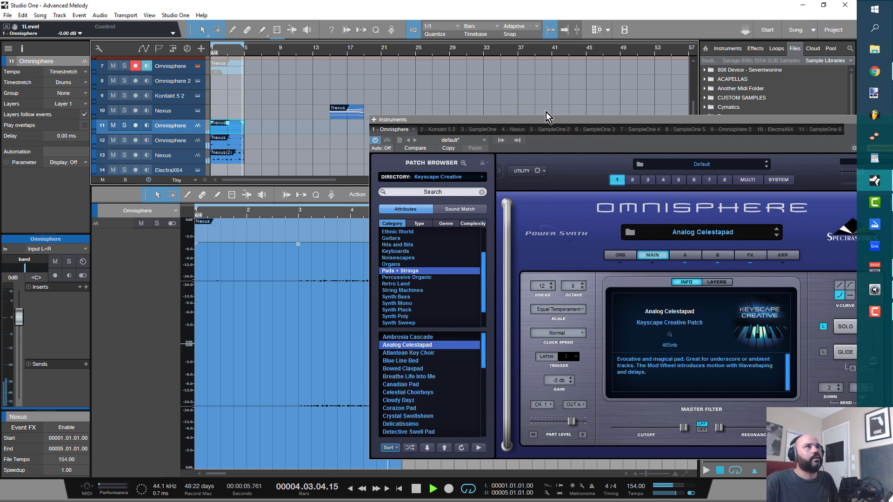
{"action": "left_click_drag", "start_coordinate": [547, 121], "coordinate": [320, 124]}
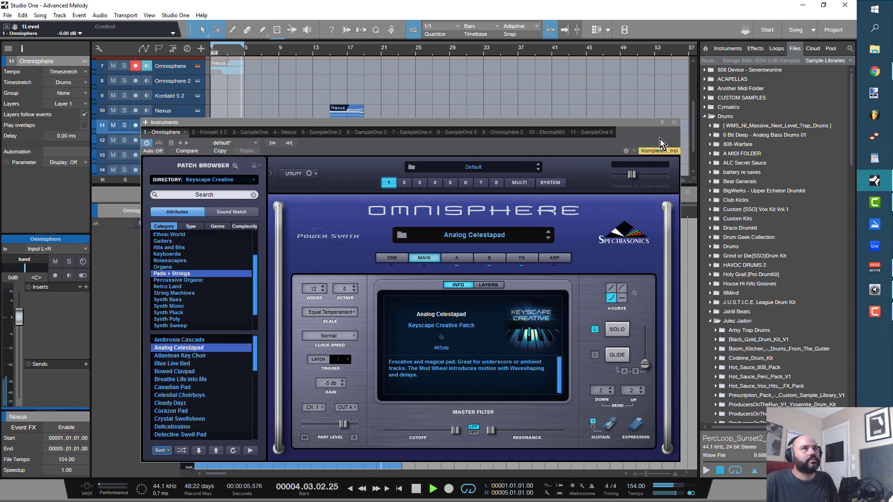
{"action": "left_click", "coordinate": [675, 123]}
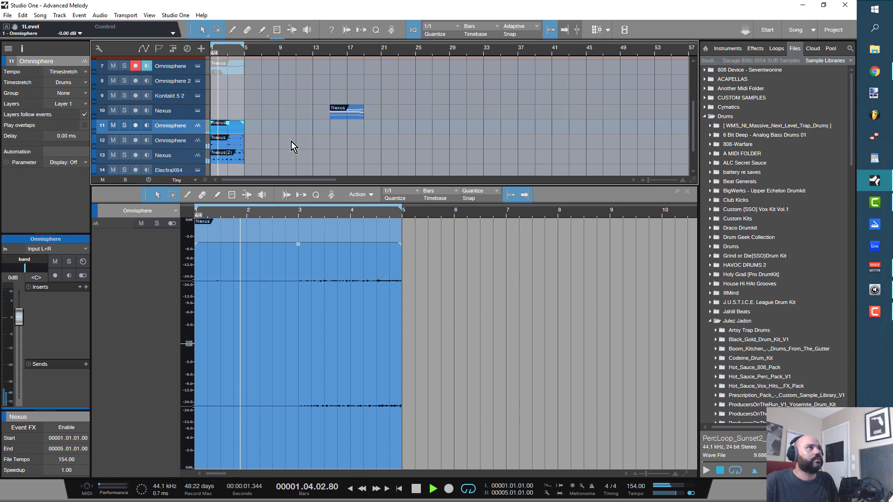
{"action": "key", "text": "space"}
Step: Replace the muted part on Omnisphere track 7 with a copy of the Nexus track's bar 15 part, starting at bar 1
{"action": "scroll", "coordinate": [295, 131], "scroll_direction": "up", "scroll_amount": 1}
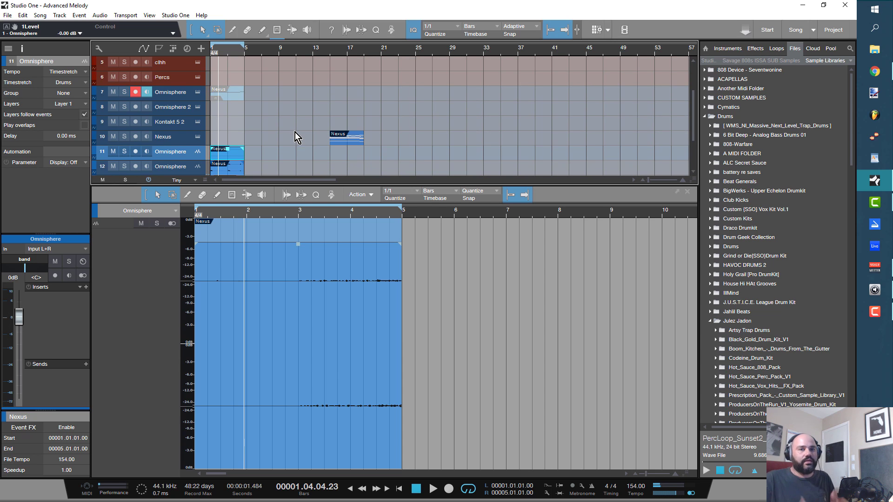
{"action": "left_click", "coordinate": [348, 143]}
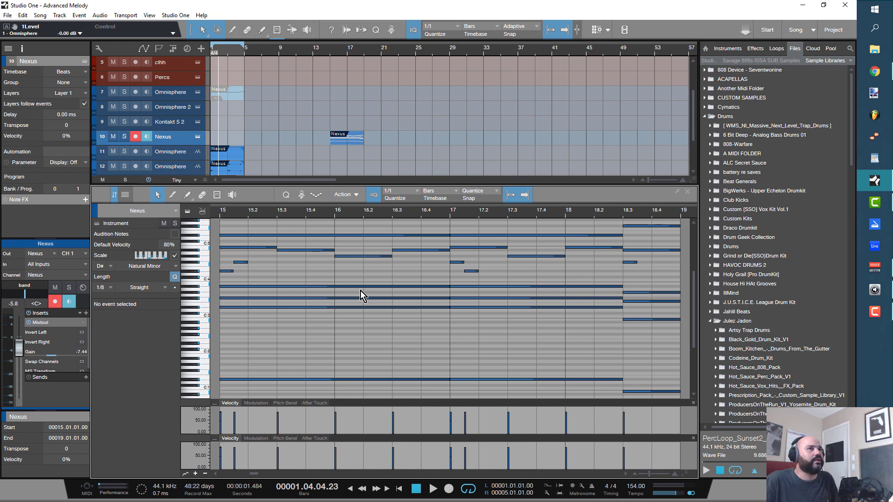
{"action": "scroll", "coordinate": [343, 215], "scroll_direction": "down", "scroll_amount": 5}
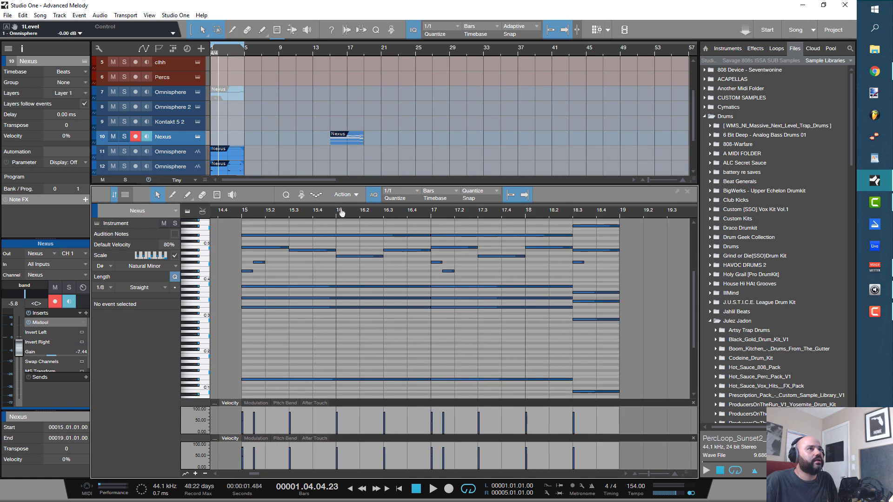
{"action": "left_click_drag", "start_coordinate": [331, 278], "coordinate": [484, 330]}
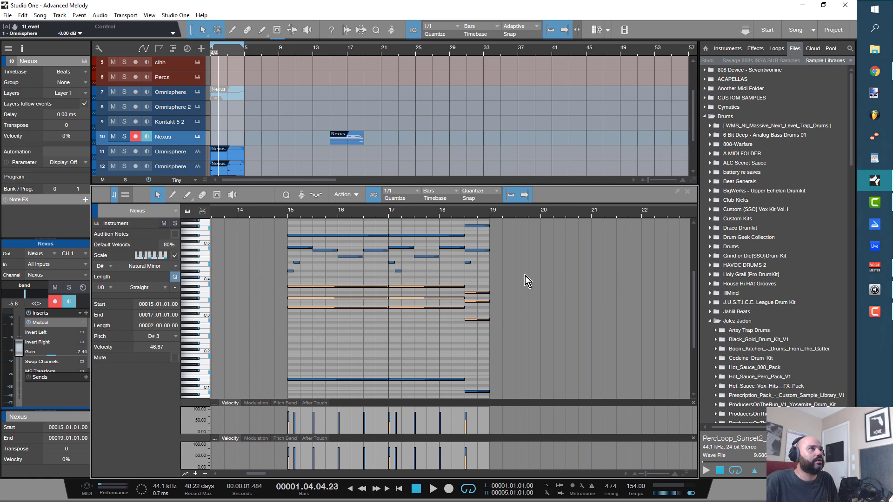
{"action": "left_click", "coordinate": [526, 276]}
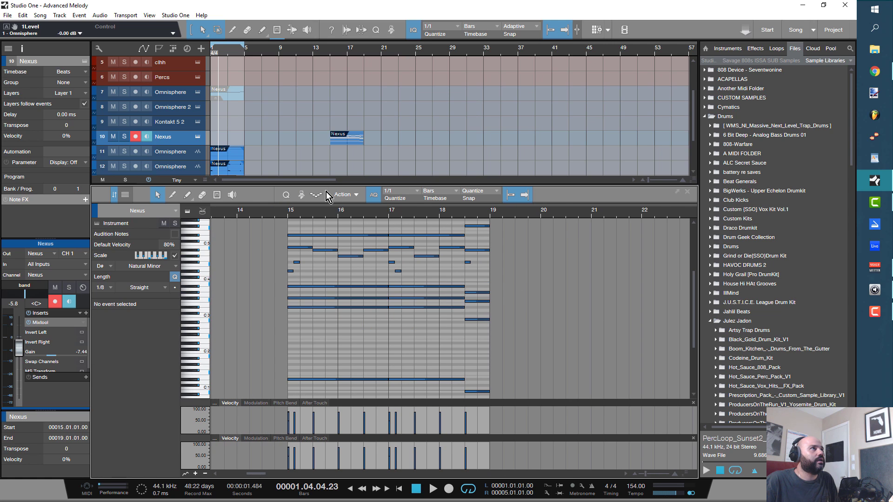
{"action": "left_click", "coordinate": [236, 96]}
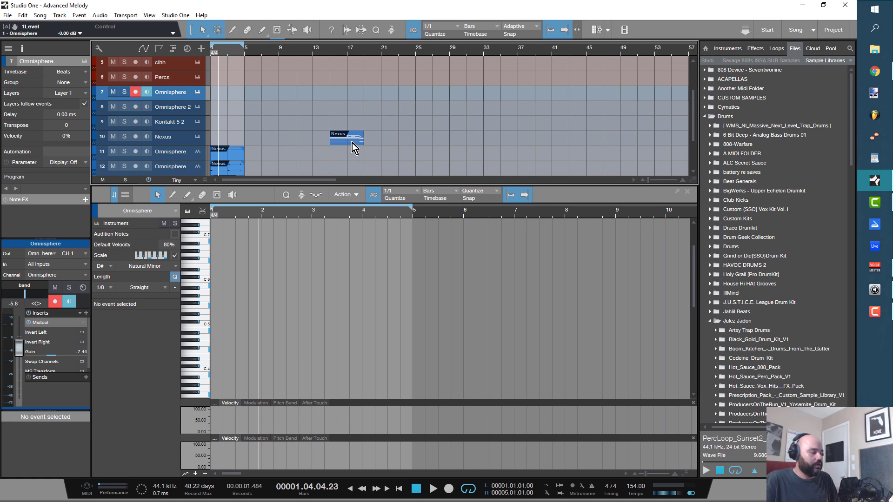
{"action": "left_click_drag", "start_coordinate": [353, 140], "coordinate": [234, 95]}
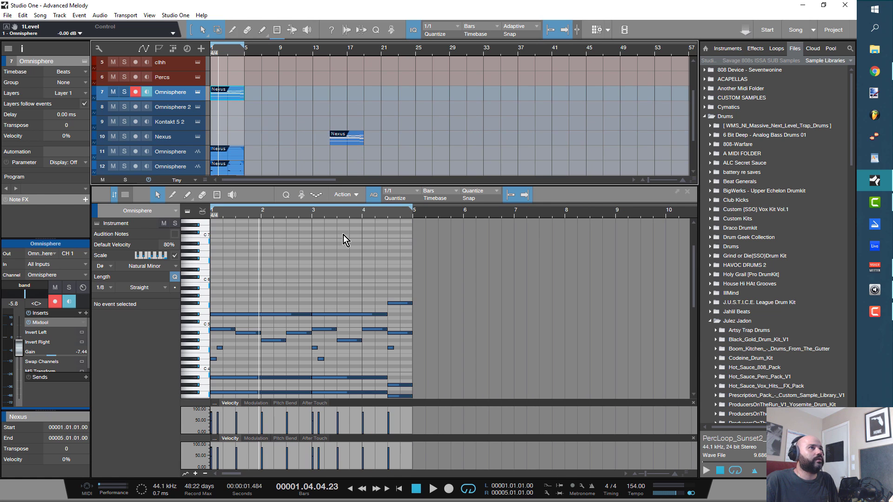
Step: Delete the melody notes above and the bass notes below the chords in the copied part, keeping only the chords
{"action": "scroll", "coordinate": [289, 346], "scroll_direction": "down", "scroll_amount": 1}
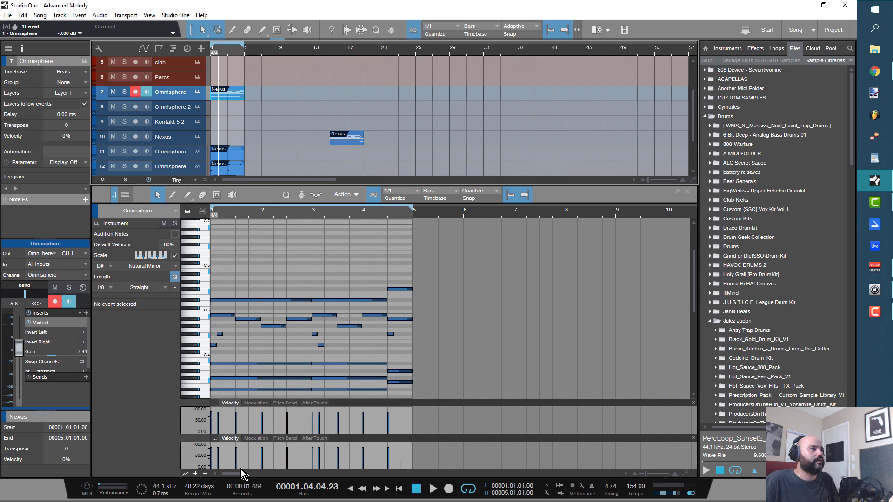
{"action": "left_click_drag", "start_coordinate": [447, 347], "coordinate": [180, 283]}
{"action": "key", "text": "Delete"}
{"action": "scroll", "coordinate": [312, 270], "scroll_direction": "down", "scroll_amount": 10}
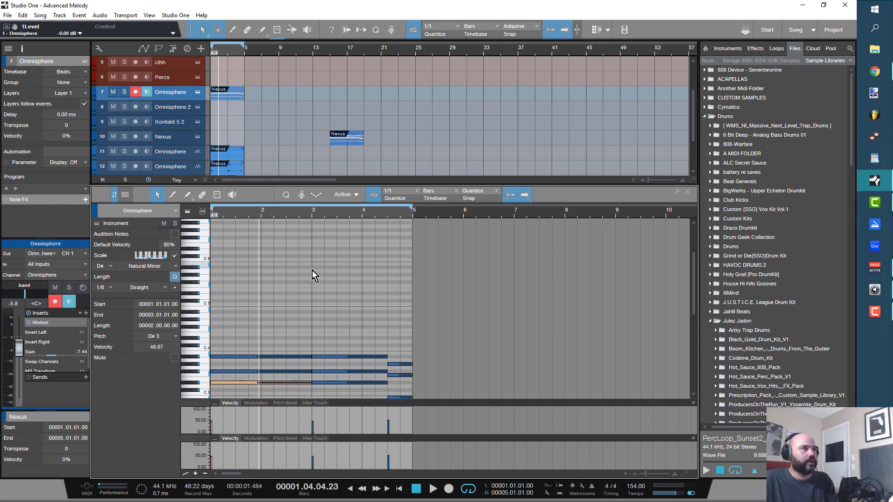
{"action": "left_click_drag", "start_coordinate": [449, 368], "coordinate": [205, 333]}
{"action": "key", "text": "Delete"}
Step: Audition the Celestial Choirboys patch in Omnisphere, raising the channel volume to -0.5 dB, the Mixtool gain to -2.38 dB and Omnisphere's output level
{"action": "left_click", "coordinate": [199, 91]}
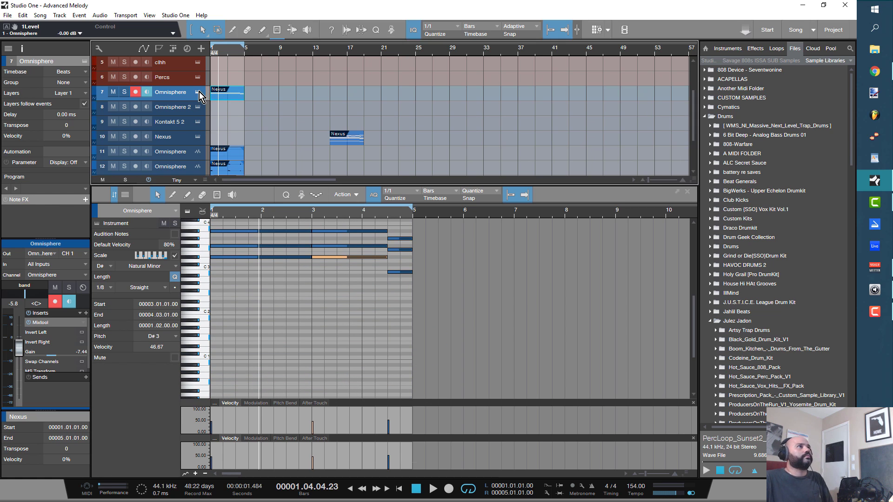
{"action": "key", "text": "space"}
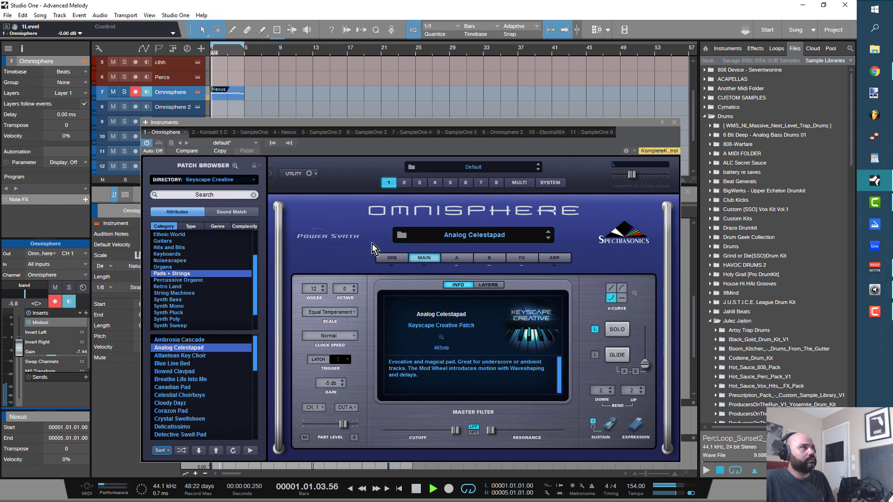
{"action": "left_click", "coordinate": [195, 395]}
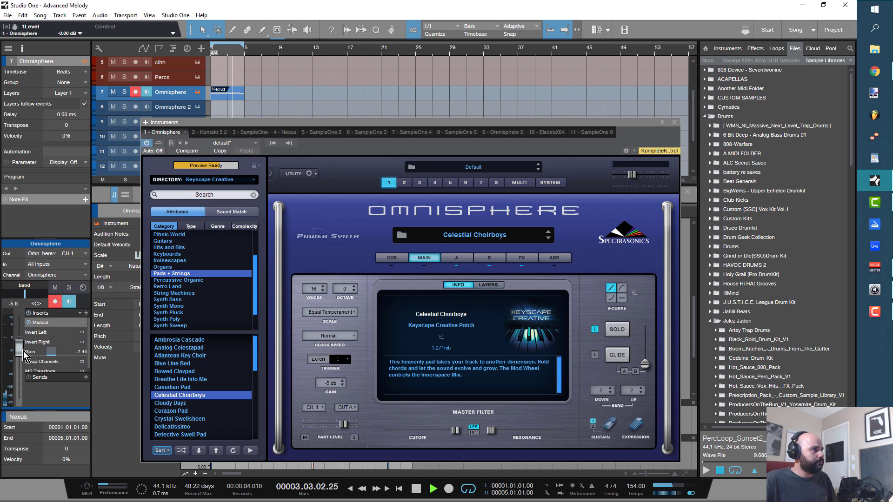
{"action": "left_click_drag", "start_coordinate": [19, 349], "coordinate": [62, 358]}
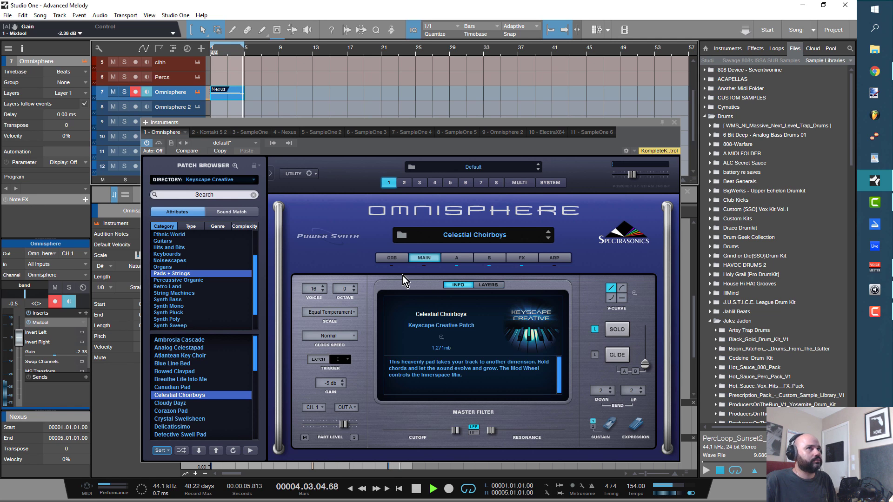
{"action": "left_click_drag", "start_coordinate": [631, 175], "coordinate": [646, 184]}
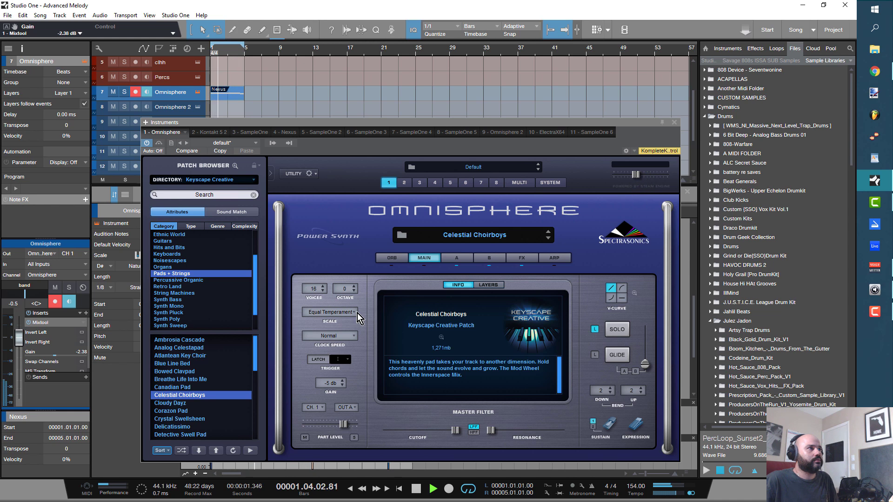
Step: Switch Omnisphere to the Atlantean Key Choir patch and lower the Mixtool gain to -3.38 dB
{"action": "left_click", "coordinate": [193, 356]}
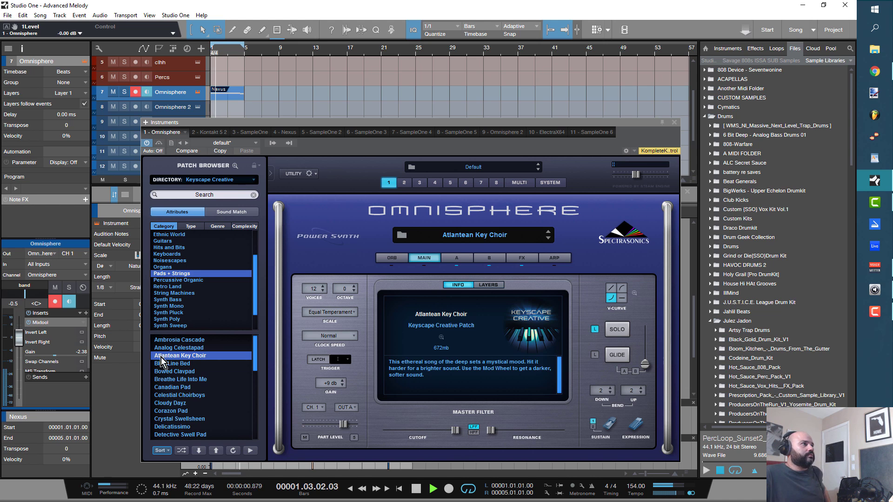
{"action": "scroll", "coordinate": [56, 362], "scroll_direction": "down", "scroll_amount": 1}
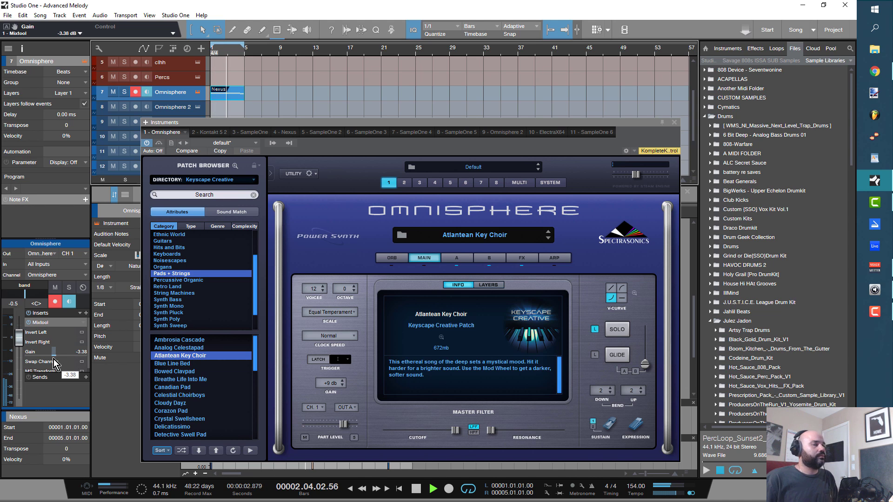
{"action": "key", "text": "space"}
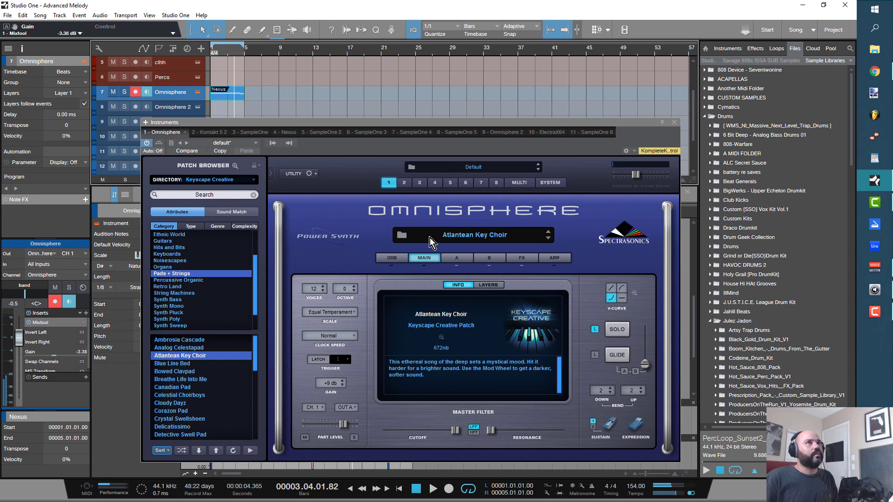
{"action": "left_click", "coordinate": [675, 122]}
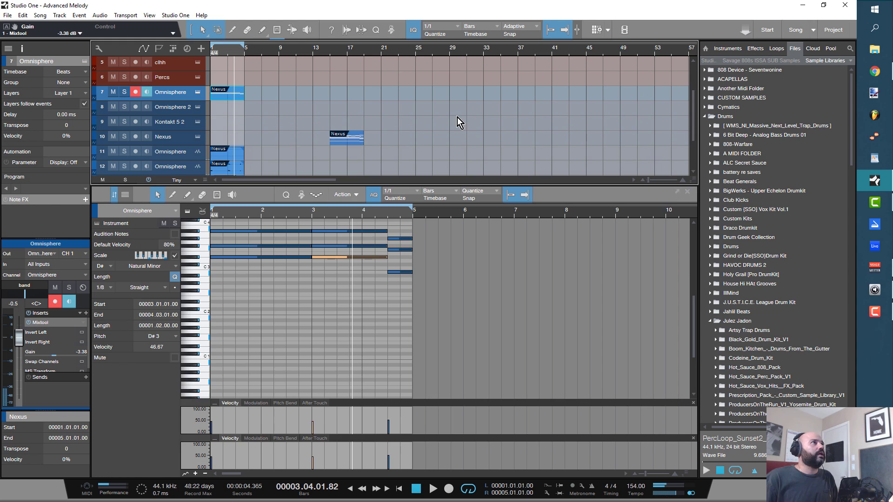
Step: Bounce the chord part on track 7 to audio and delete the bounced audio event
{"action": "left_click", "coordinate": [220, 94]}
{"action": "key", "text": "ctrl+b"}
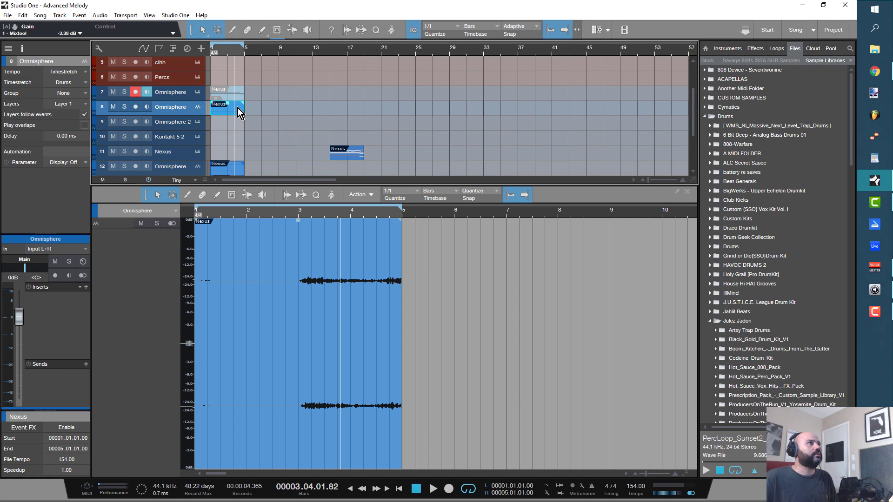
{"action": "key", "text": "Delete"}
Step: Duplicate the chord part on track 7 and merge both copies into one part spanning bars 1 to 9
{"action": "left_click", "coordinate": [236, 97]}
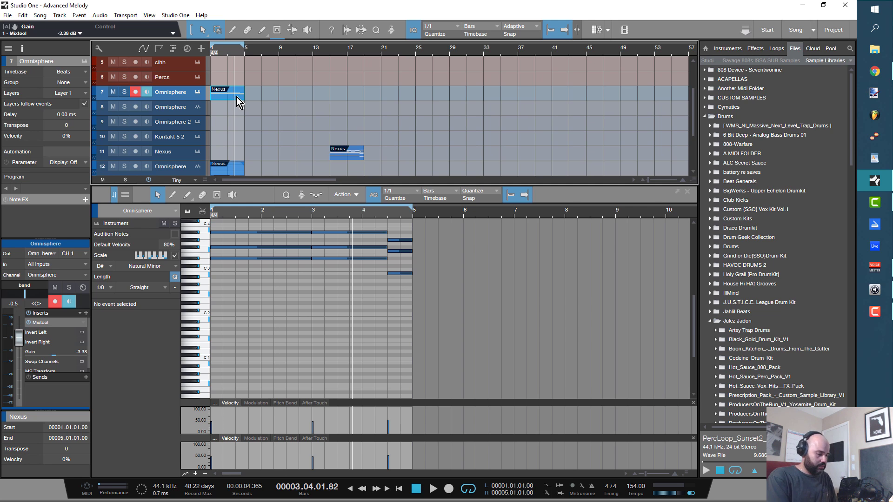
{"action": "key", "text": "d"}
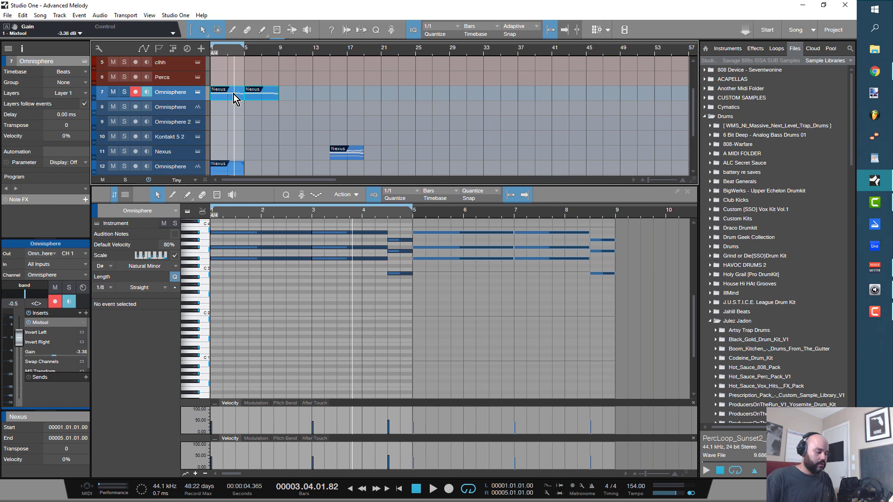
{"action": "key", "text": "g"}
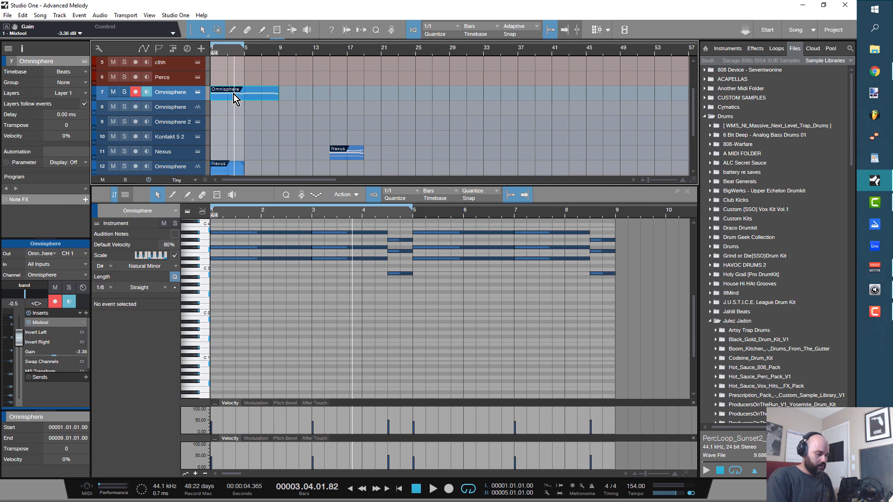
Step: Bounce the chord part on track 7 to audio and trim the audio event's start to bar 5
{"action": "key", "text": "ctrl+b"}
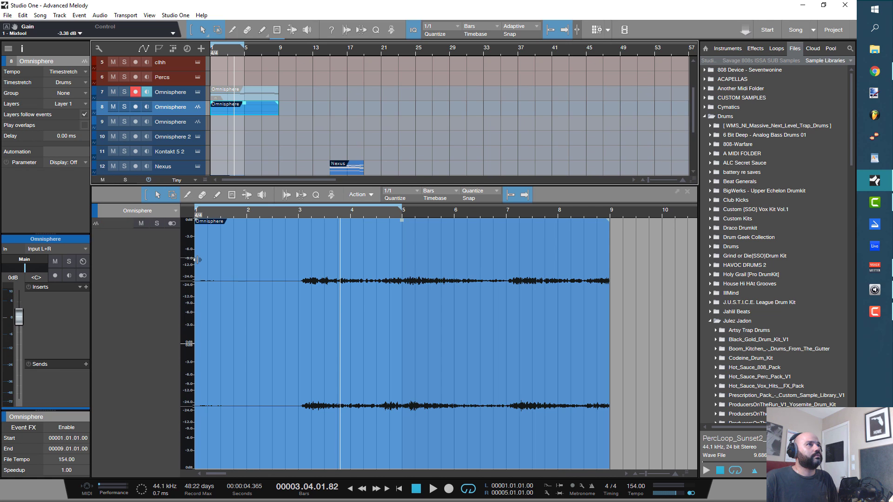
{"action": "left_click_drag", "start_coordinate": [198, 260], "coordinate": [385, 256]}
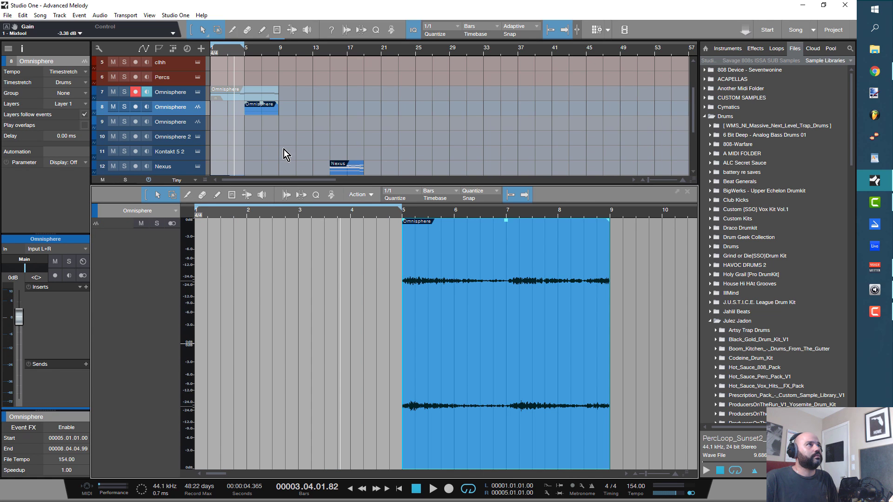
Step: Reorder the bounced Omnisphere audio track to directly below the Nexus track and shift its event to start at bar 1
{"action": "scroll", "coordinate": [261, 134], "scroll_direction": "down", "scroll_amount": 4}
{"action": "scroll", "coordinate": [253, 97], "scroll_direction": "up", "scroll_amount": 1}
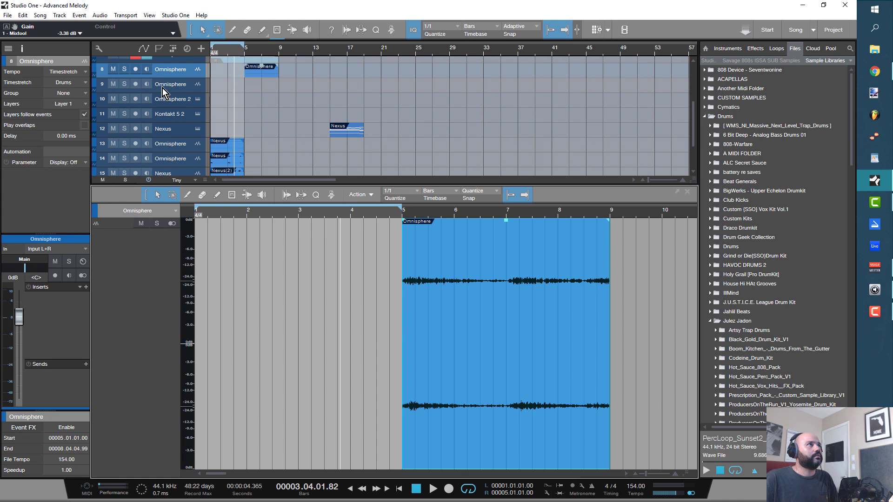
{"action": "left_click_drag", "start_coordinate": [168, 73], "coordinate": [164, 132]}
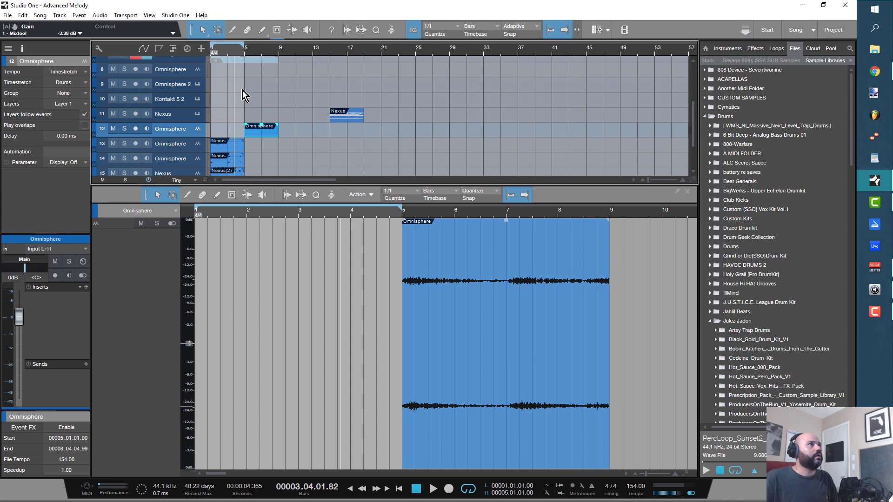
{"action": "left_click_drag", "start_coordinate": [260, 129], "coordinate": [218, 127]}
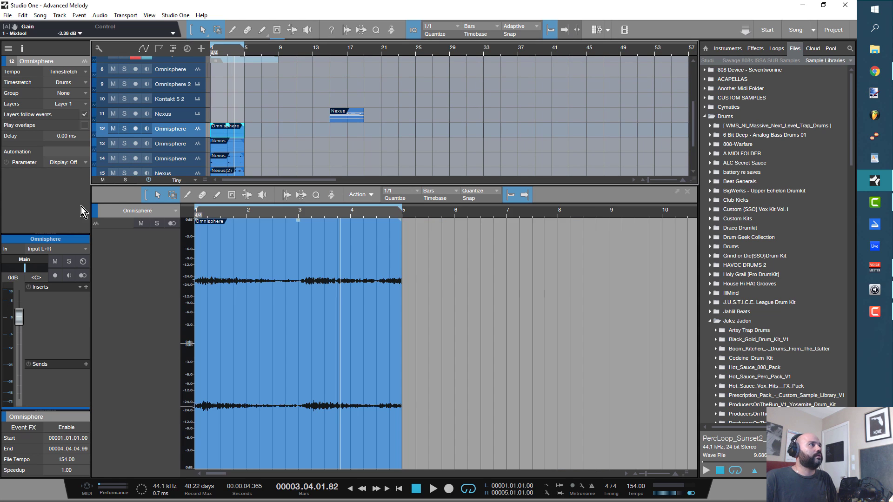
Step: Route the bounced Omnisphere audio track to the band bus and lower its event volume to about -0.2 dB during playback
{"action": "left_click", "coordinate": [31, 261]}
{"action": "left_click", "coordinate": [37, 294]}
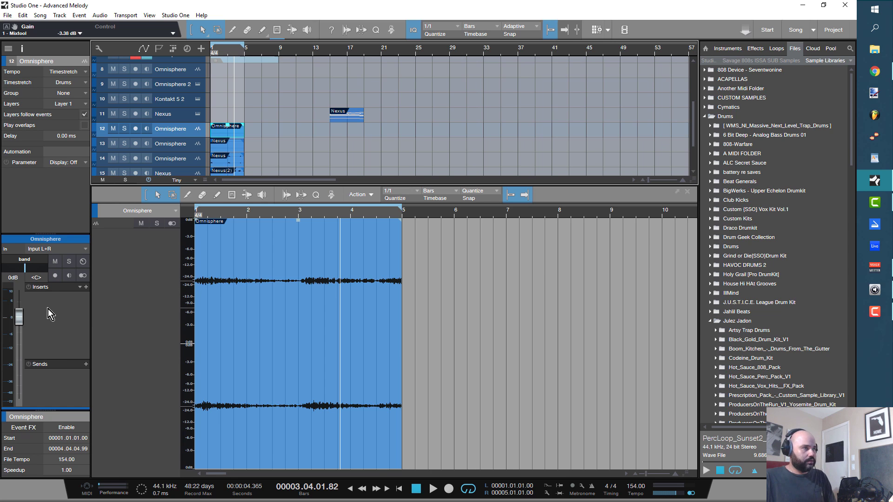
{"action": "key", "text": "space"}
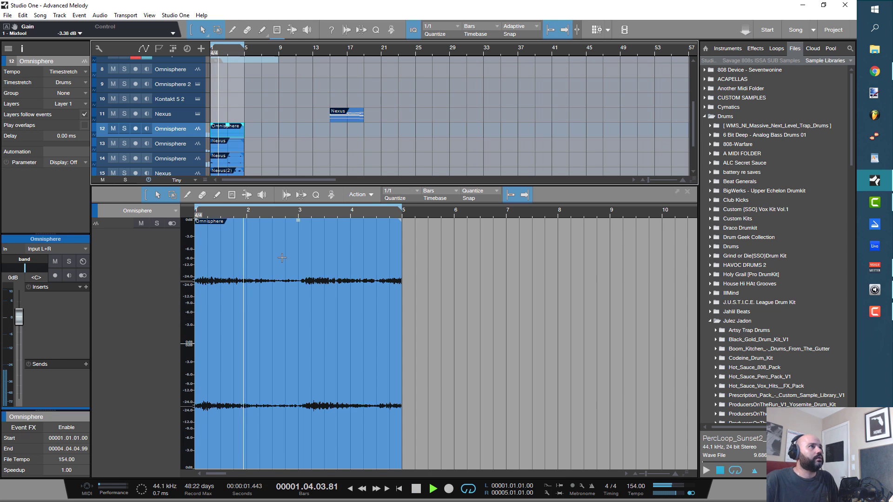
{"action": "left_click_drag", "start_coordinate": [298, 221], "coordinate": [299, 227]}
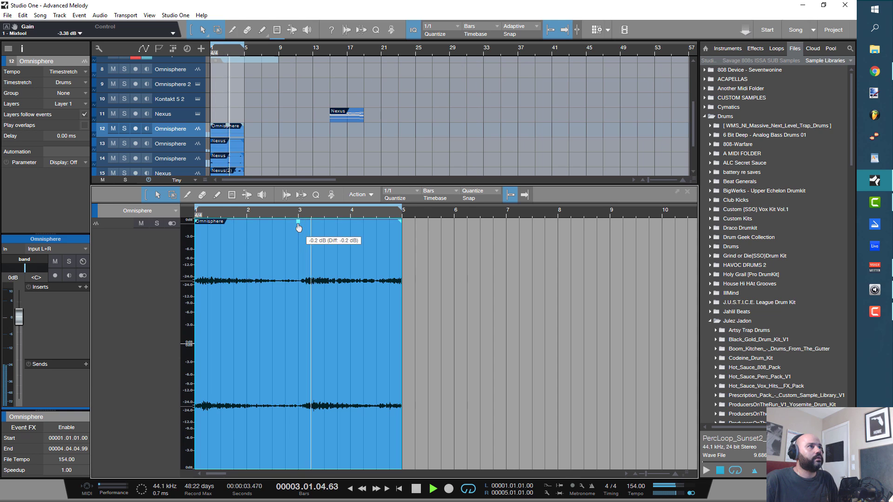
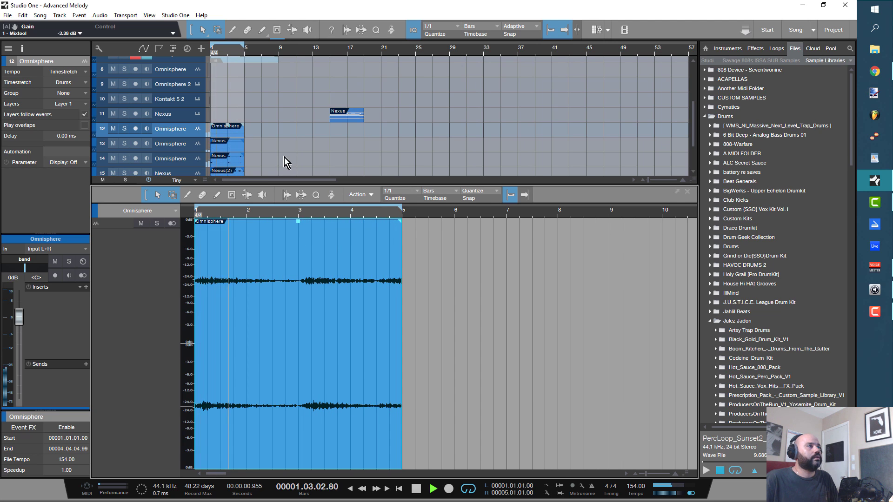
Step: Unmute the original chord part on track 7 and move it to bar 1 of the Nexus instrument track
{"action": "scroll", "coordinate": [284, 154], "scroll_direction": "up", "scroll_amount": 5}
{"action": "scroll", "coordinate": [284, 150], "scroll_direction": "down", "scroll_amount": 3}
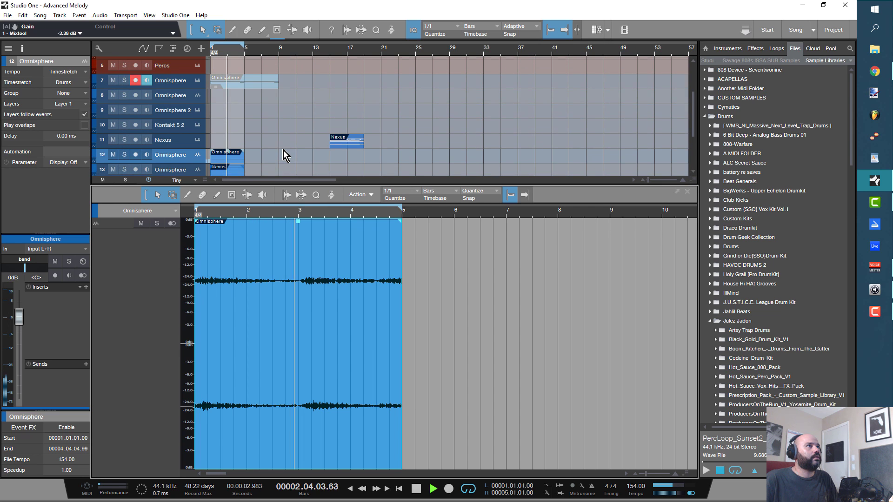
{"action": "scroll", "coordinate": [283, 150], "scroll_direction": "down", "scroll_amount": 3}
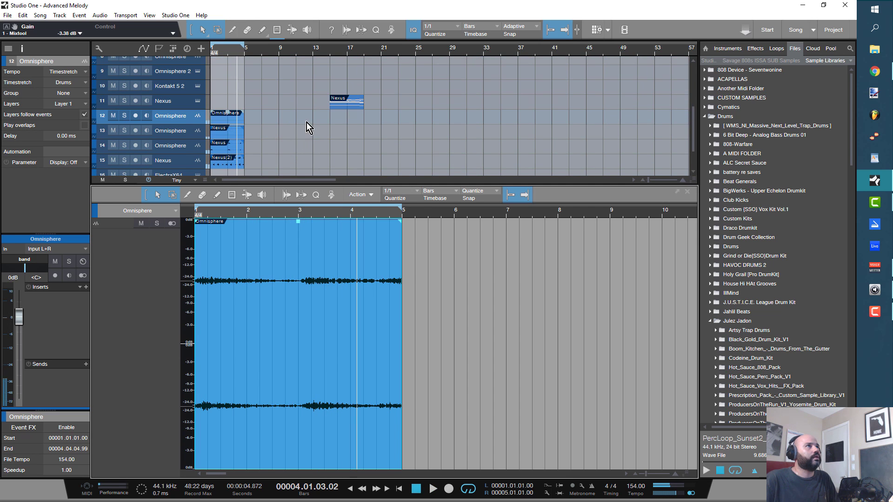
{"action": "scroll", "coordinate": [283, 103], "scroll_direction": "up", "scroll_amount": 3}
{"action": "left_click", "coordinate": [228, 85]}
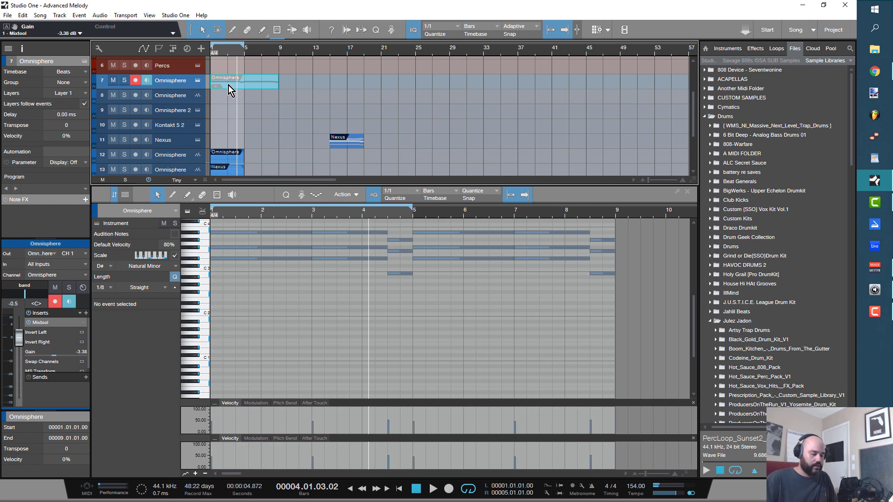
{"action": "left_click_drag", "start_coordinate": [228, 85], "coordinate": [223, 139]}
Step: Open the Nexus instrument and load the VO Classical Choir 1 preset from the XP Dance Orchestra category
{"action": "left_click", "coordinate": [198, 140]}
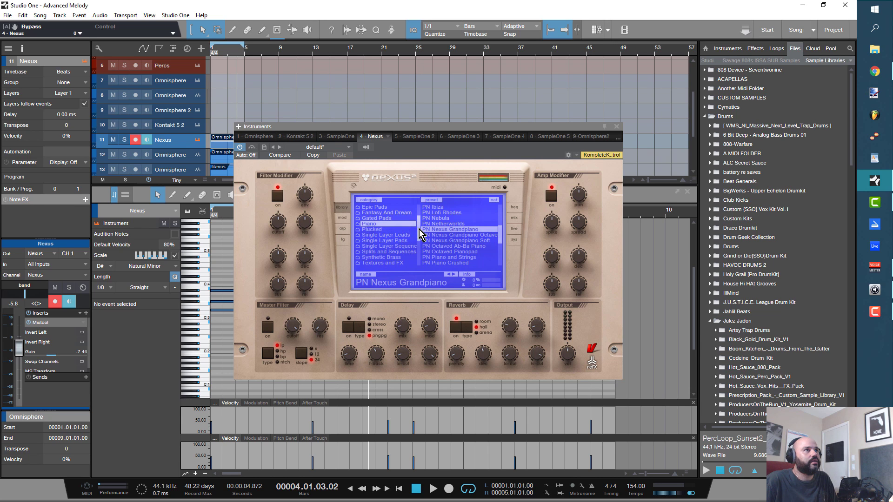
{"action": "left_click_drag", "start_coordinate": [419, 236], "coordinate": [421, 262]}
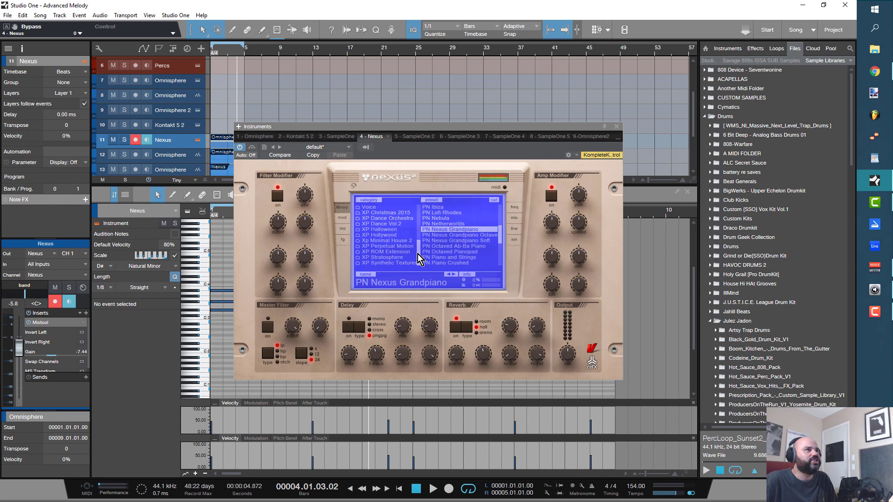
{"action": "left_click", "coordinate": [398, 218]}
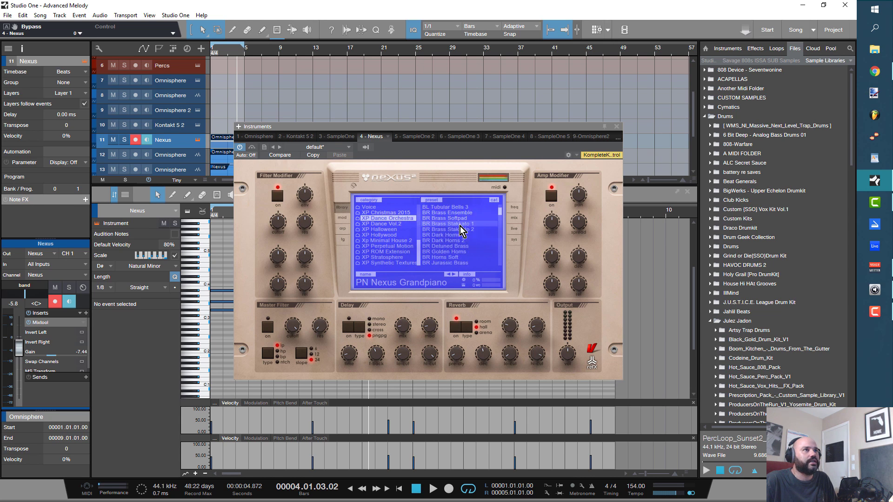
{"action": "scroll", "coordinate": [467, 238], "scroll_direction": "down", "scroll_amount": 15}
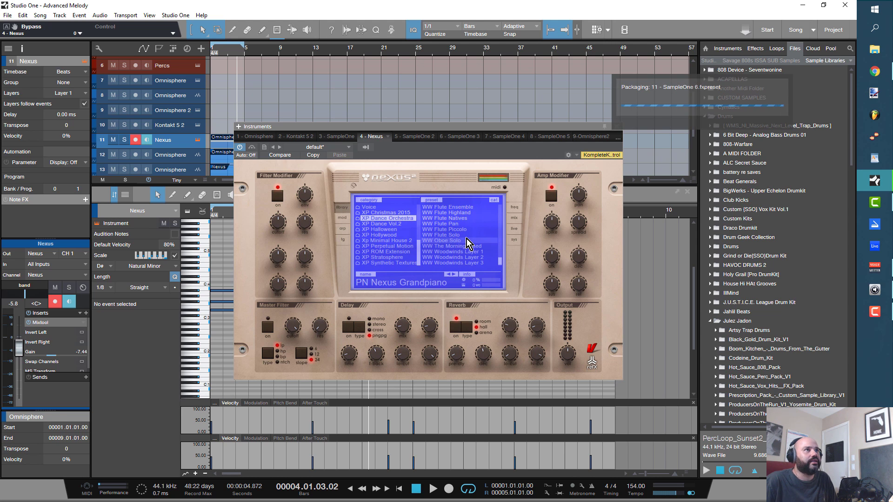
{"action": "scroll", "coordinate": [467, 239], "scroll_direction": "up", "scroll_amount": 3}
{"action": "scroll", "coordinate": [467, 238], "scroll_direction": "up", "scroll_amount": 3}
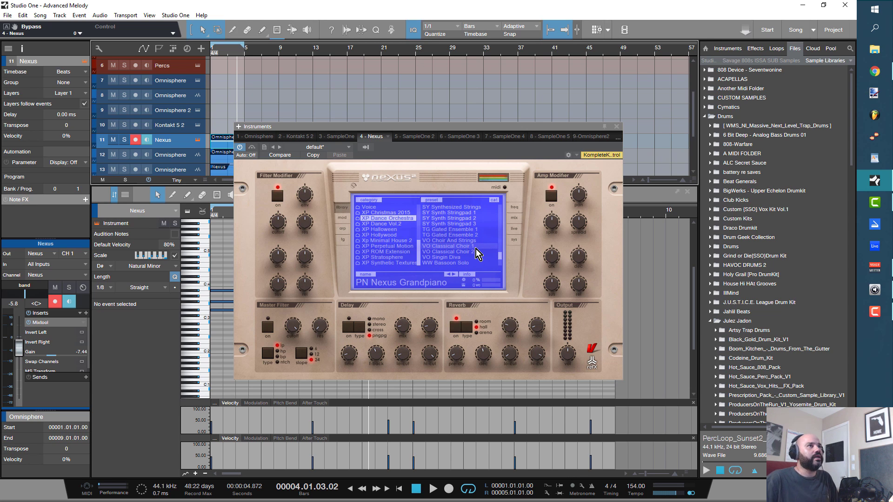
{"action": "scroll", "coordinate": [478, 238], "scroll_direction": "down", "scroll_amount": 3}
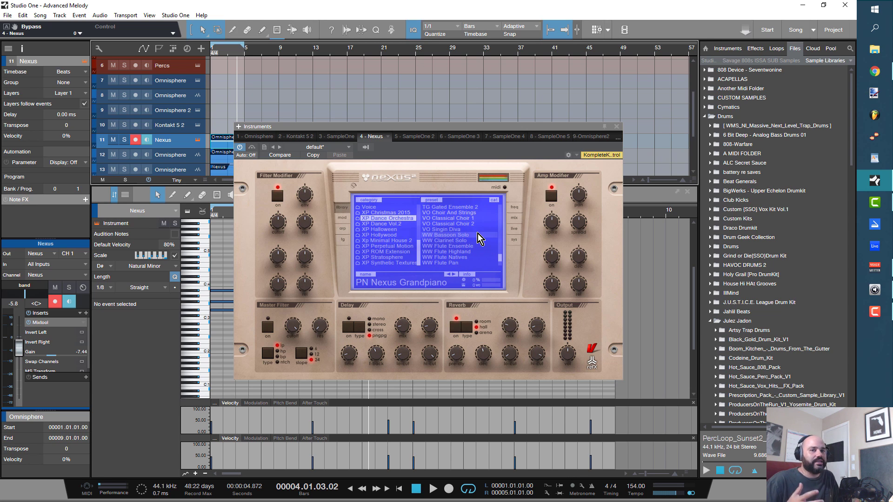
{"action": "scroll", "coordinate": [480, 238], "scroll_direction": "up", "scroll_amount": 3}
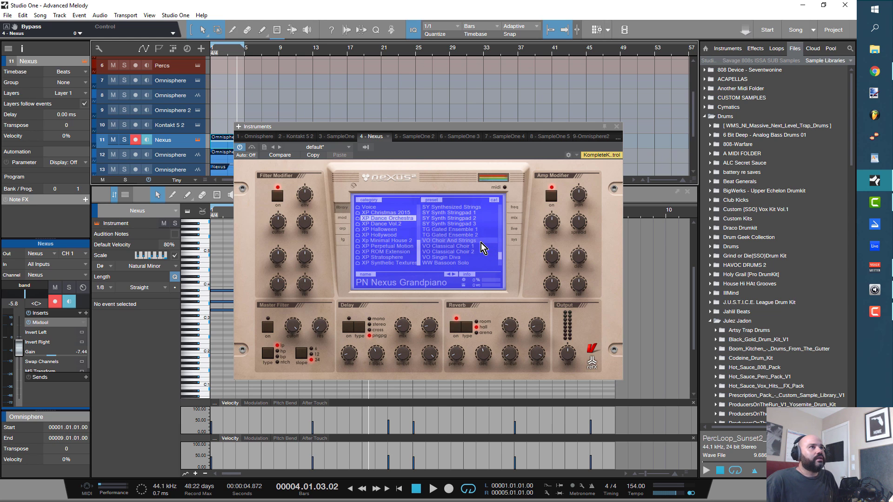
{"action": "left_click", "coordinate": [475, 246]}
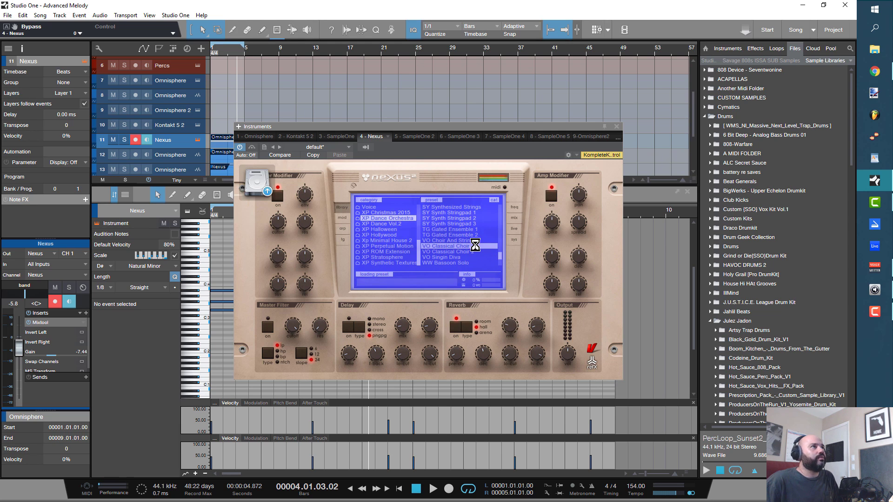
{"action": "left_click_drag", "start_coordinate": [338, 131], "coordinate": [398, 135]}
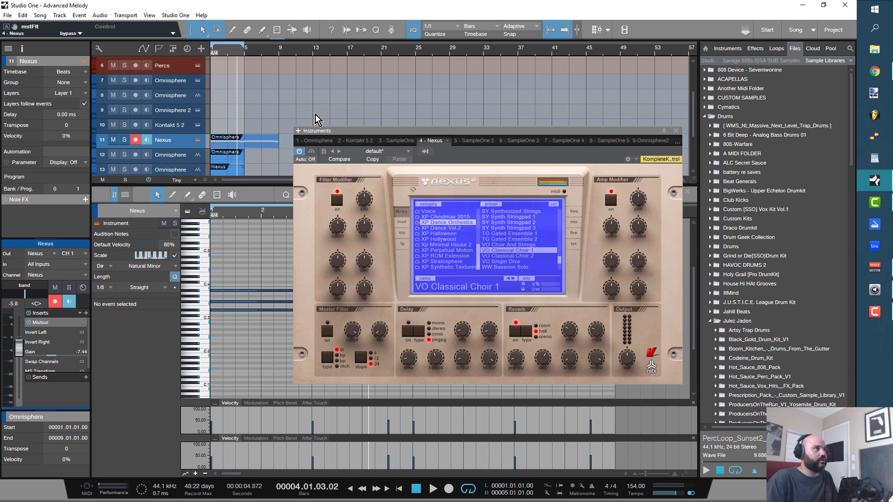
Step: Audition the choir preset from the song start and lower the Nexus channel's Mixtool gain to -22.47 dB
{"action": "key", "text": "Home"}
{"action": "key", "text": "space"}
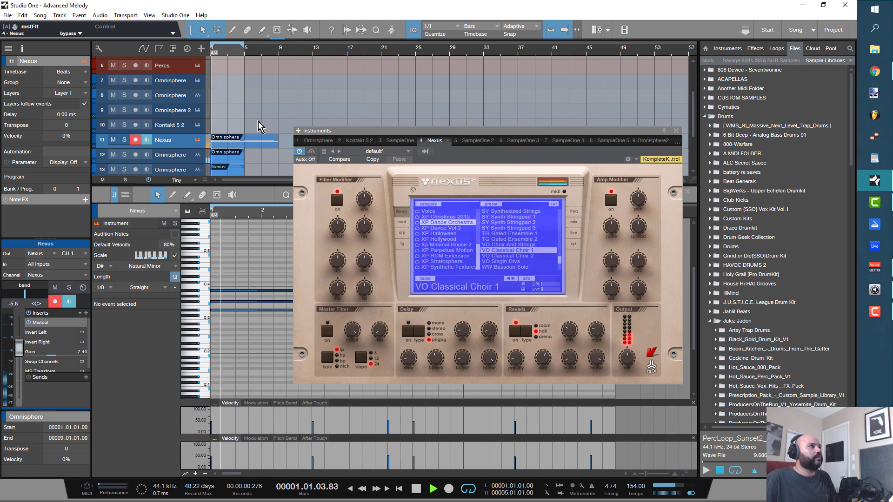
{"action": "key", "text": "space"}
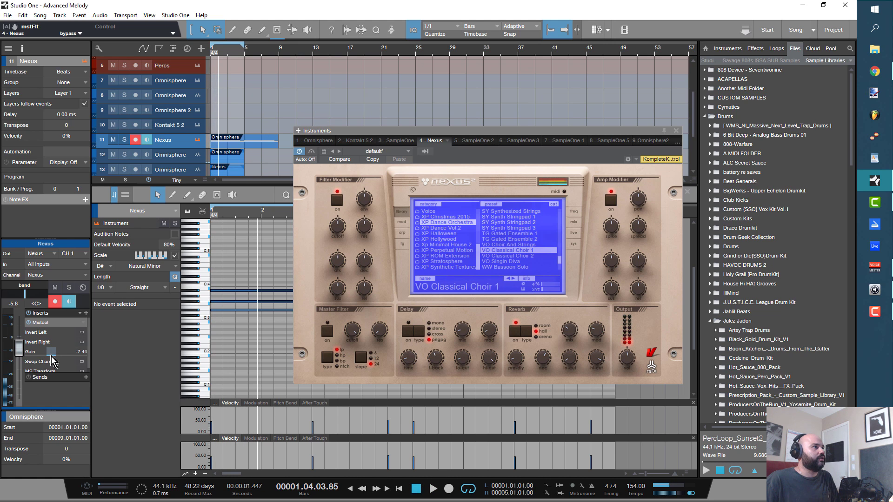
{"action": "left_click_drag", "start_coordinate": [47, 352], "coordinate": [41, 380]}
{"action": "key", "text": "Home"}
{"action": "key", "text": "space"}
{"action": "key", "text": "space"}
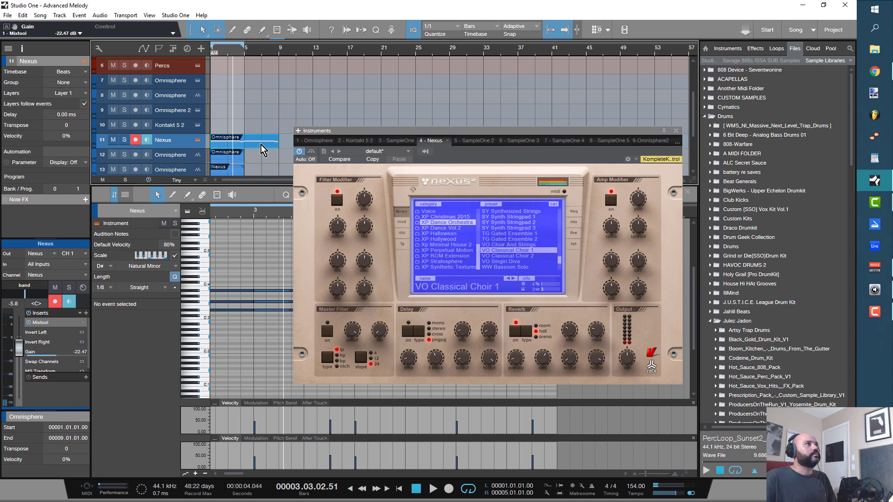
Step: Bounce the Nexus chord part to an audio event ending at bar 5, and unmute the original part for playback
{"action": "key", "text": "ctrl+b"}
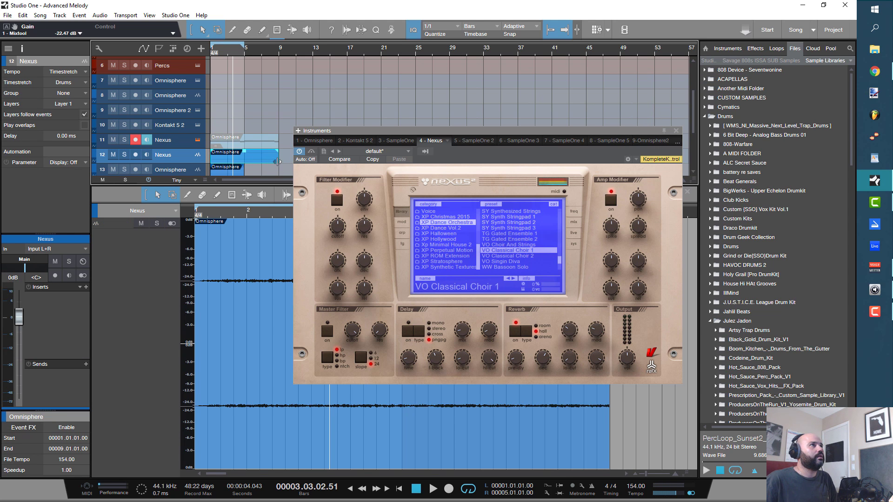
{"action": "left_click", "coordinate": [238, 145]}
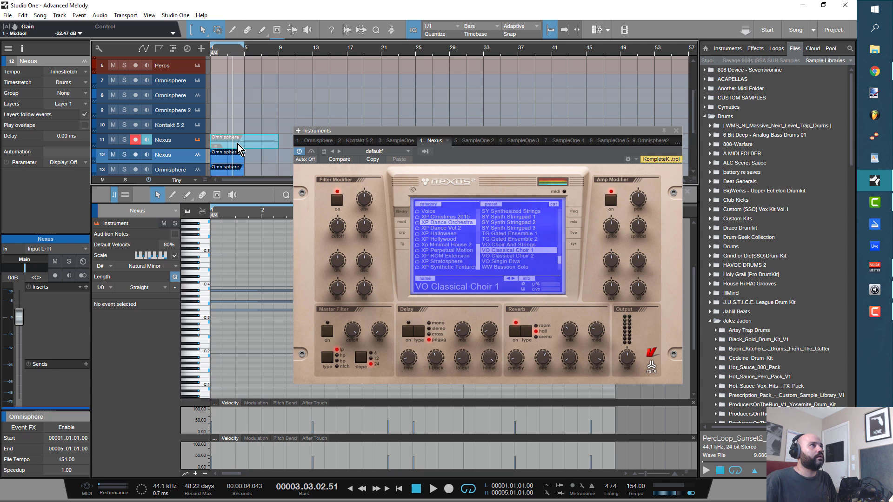
{"action": "key", "text": "space"}
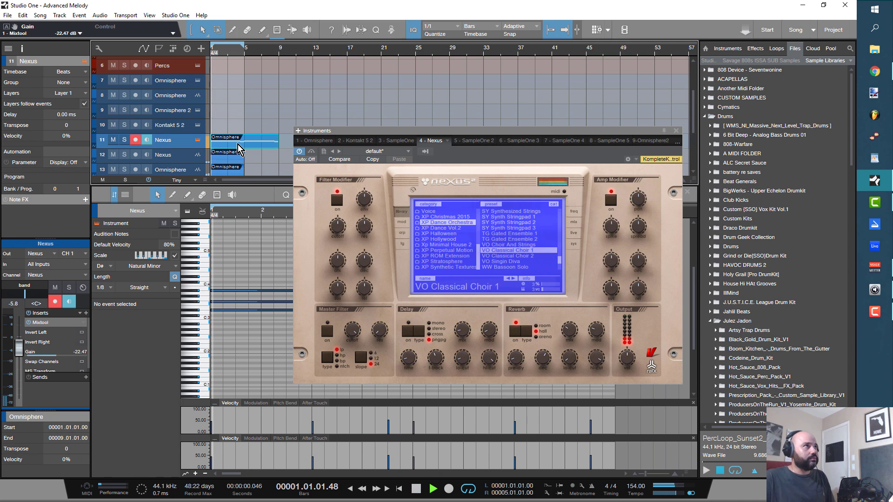
{"action": "scroll", "coordinate": [297, 100], "scroll_direction": "down", "scroll_amount": 3}
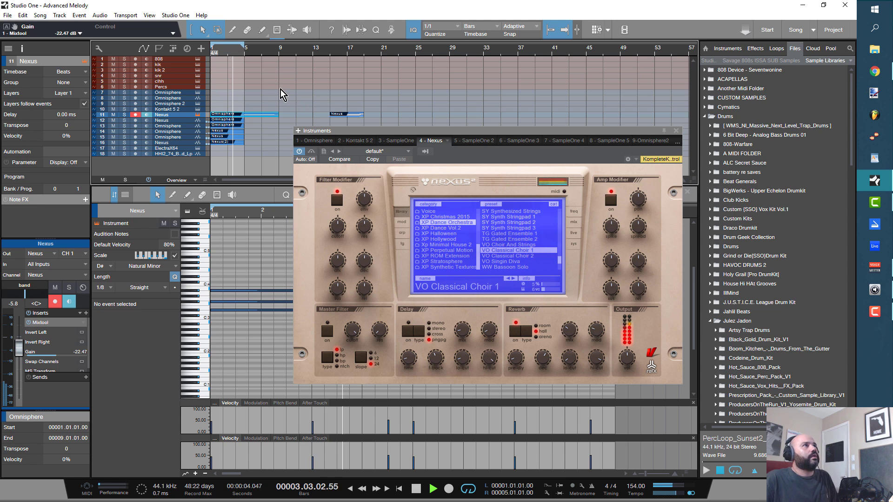
{"action": "key", "text": "space"}
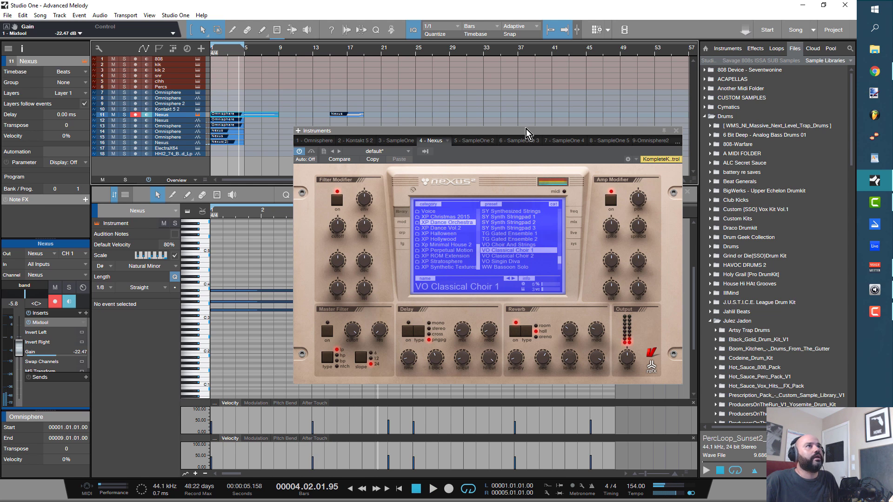
Step: Close the Nexus window and delete the Omnisphere chord part from track 11, keeping the Nexus part at bar 15 selected
{"action": "left_click_drag", "start_coordinate": [526, 129], "coordinate": [549, 136]}
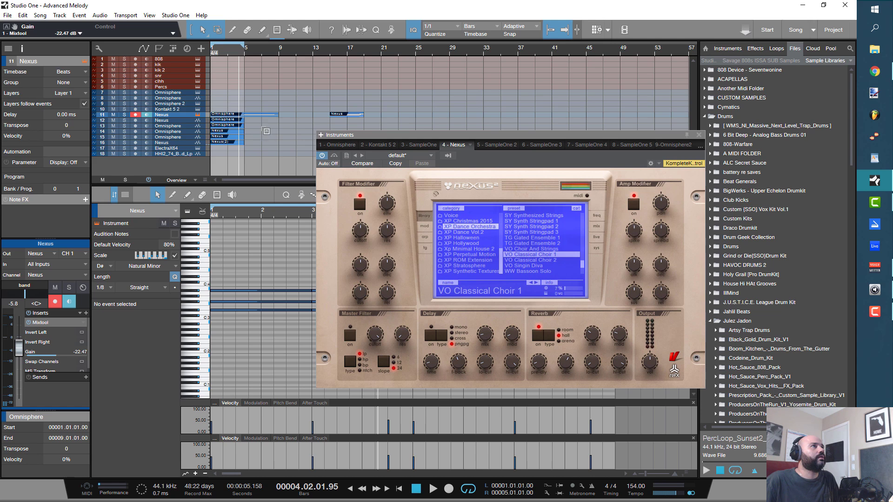
{"action": "scroll", "coordinate": [264, 129], "scroll_direction": "up", "scroll_amount": 6}
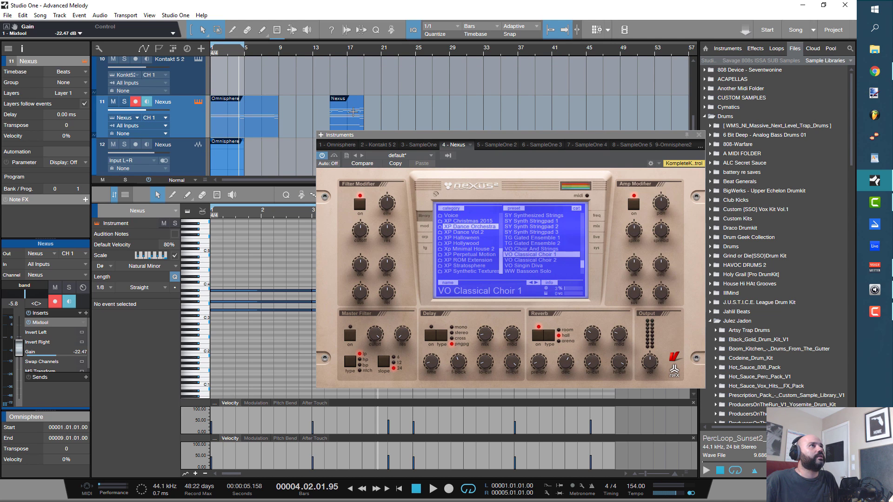
{"action": "left_click", "coordinate": [355, 125]}
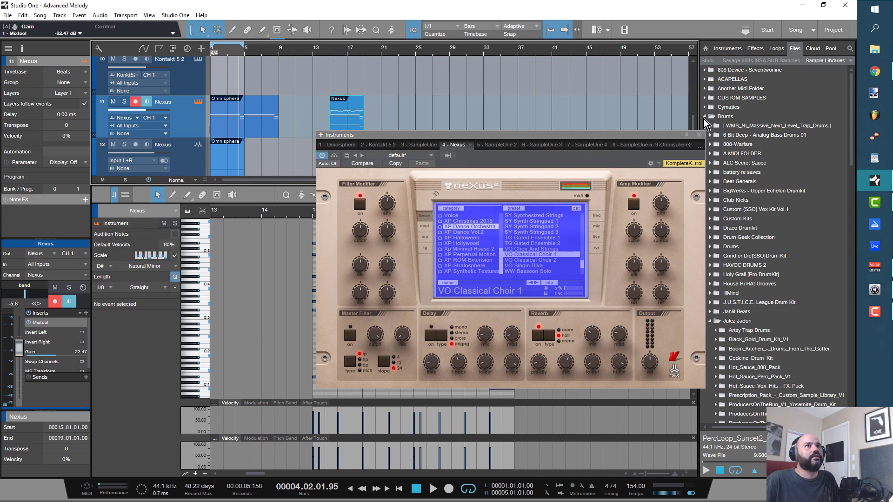
{"action": "left_click", "coordinate": [698, 135]}
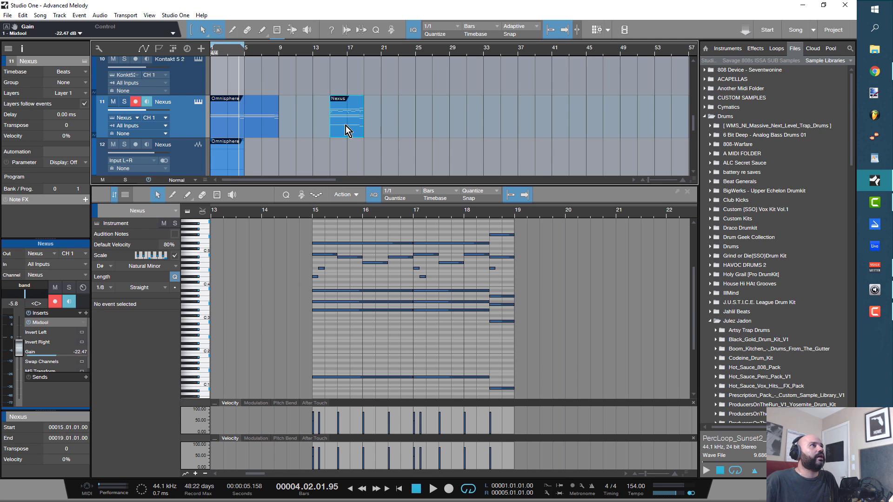
{"action": "left_click", "coordinate": [247, 125]}
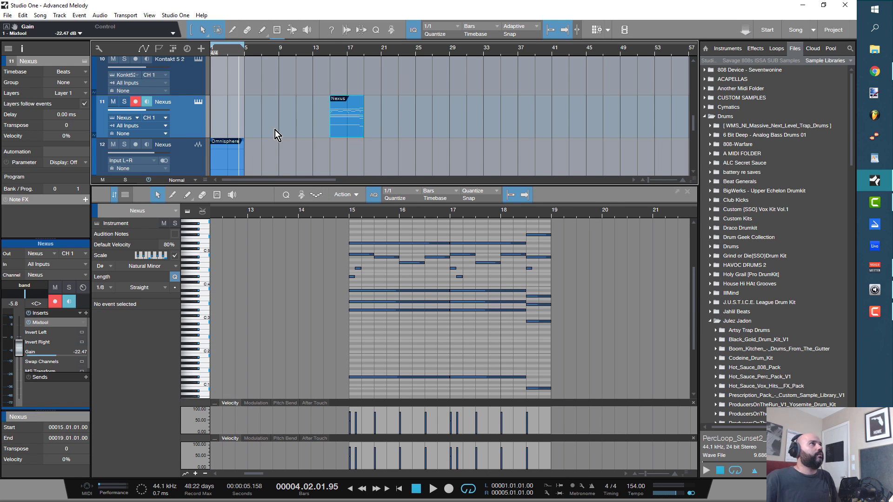
{"action": "scroll", "coordinate": [285, 124], "scroll_direction": "down", "scroll_amount": 2}
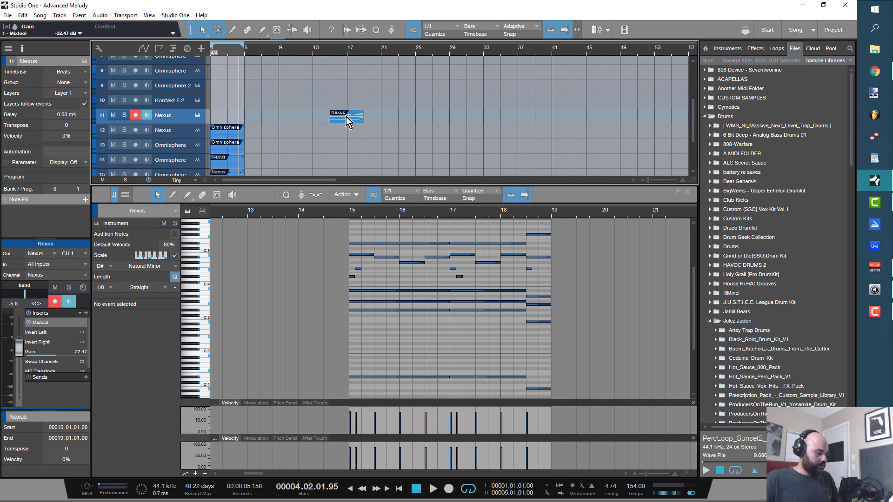
Step: Copy the bar 15 Nexus part to Omnisphere track 7 at bar 1 and delete its lower chord notes, keeping the top lines
{"action": "mouse_move", "coordinate": [346, 116]}
{"action": "left_mouse_down"}
{"action": "mouse_move", "coordinate": [232, 87]}
{"action": "mouse_move", "coordinate": [227, 62]}
{"action": "left_mouse_up"}
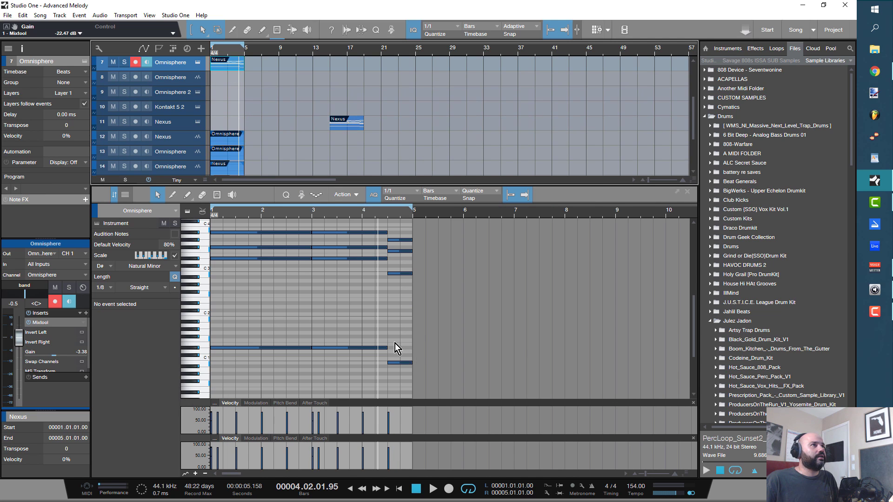
{"action": "scroll", "coordinate": [395, 343], "scroll_direction": "up", "scroll_amount": 4}
{"action": "scroll", "coordinate": [282, 259], "scroll_direction": "down", "scroll_amount": 2}
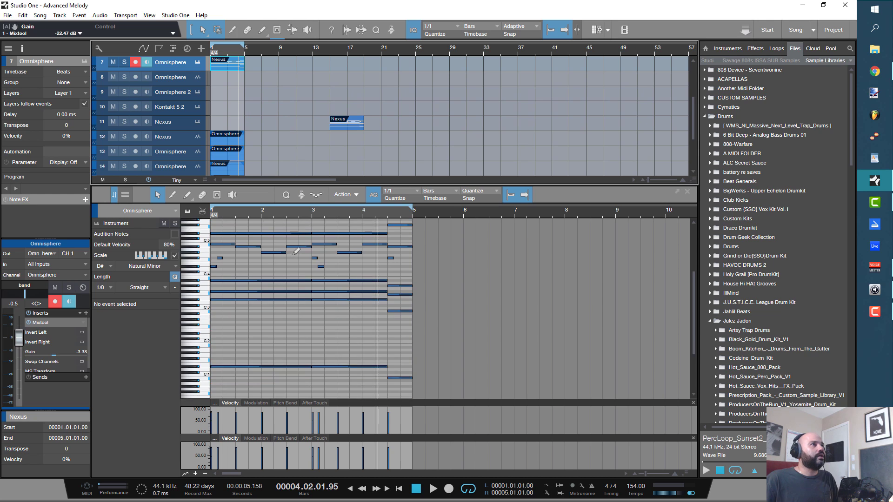
{"action": "scroll", "coordinate": [294, 253], "scroll_direction": "down", "scroll_amount": 2}
{"action": "left_click_drag", "start_coordinate": [430, 347], "coordinate": [205, 257]}
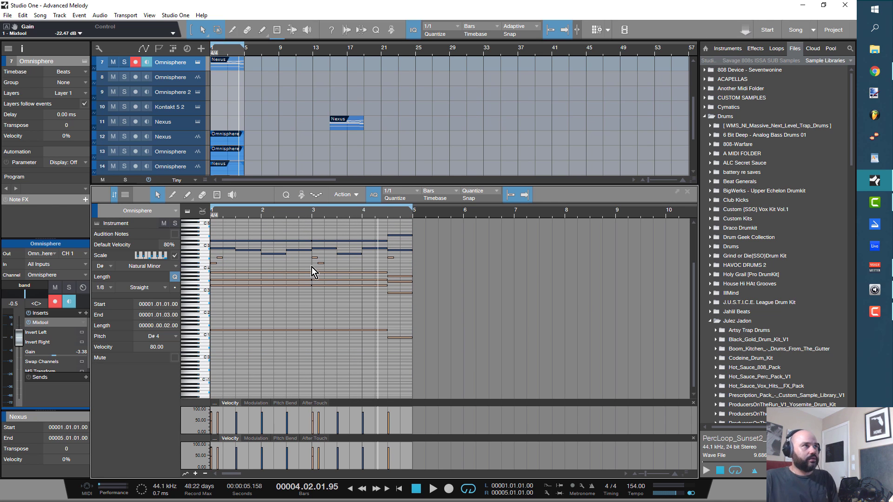
{"action": "key", "text": "Delete"}
{"action": "left_click_drag", "start_coordinate": [441, 232], "coordinate": [228, 241]}
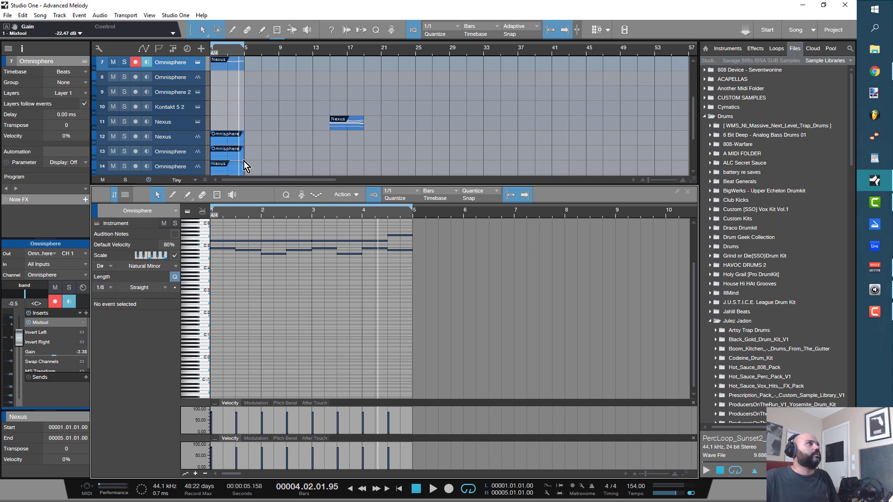
Step: Open the Omnisphere instrument on track 7 and load the Drifting Keys 1 patch from the Keyboards category
{"action": "left_click", "coordinate": [197, 62]}
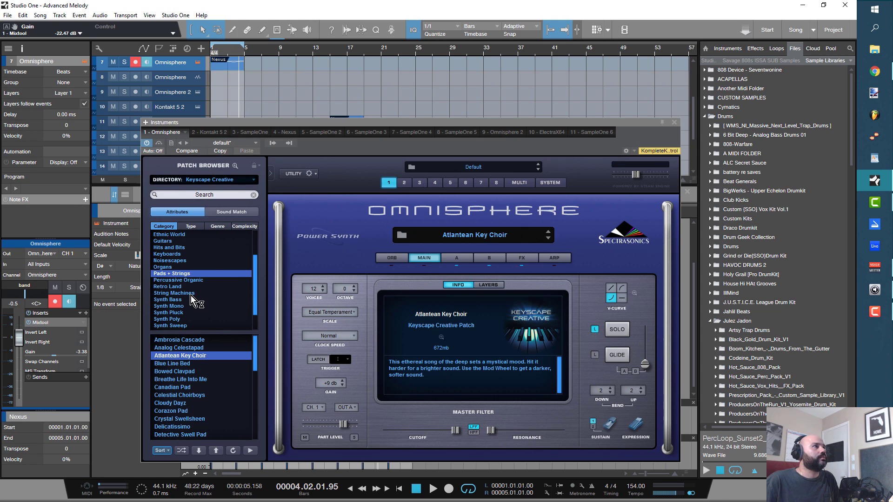
{"action": "left_click", "coordinate": [178, 255]}
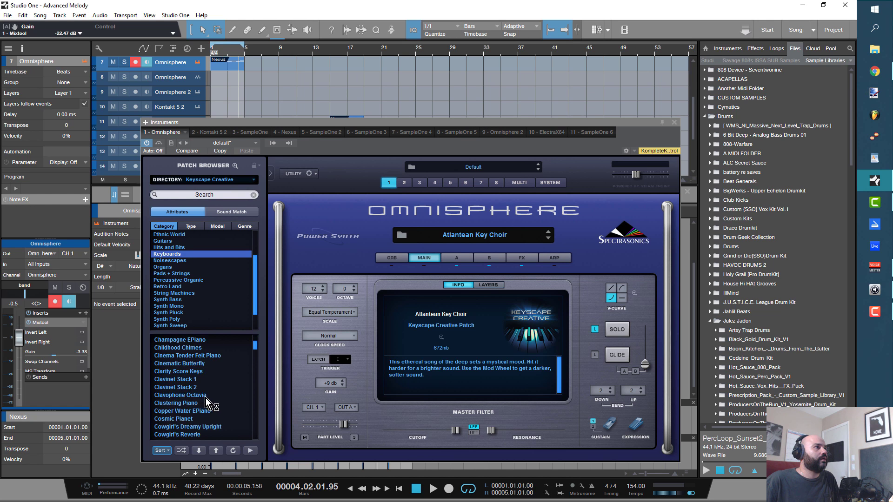
{"action": "scroll", "coordinate": [208, 403], "scroll_direction": "down", "scroll_amount": 2}
{"action": "scroll", "coordinate": [218, 406], "scroll_direction": "down", "scroll_amount": 5}
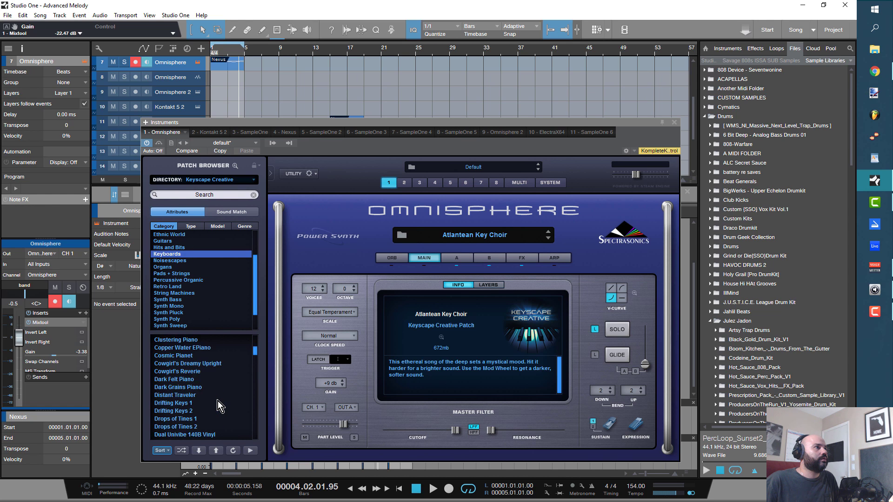
{"action": "left_click", "coordinate": [168, 373]}
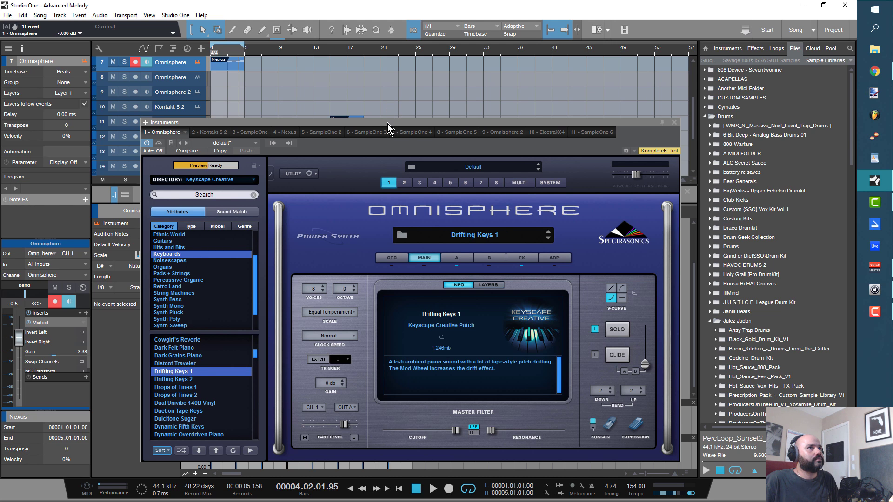
Step: Audition the Drifting Keys 1 patch, raising Omnisphere's output level and setting the channel's Mixtool gain to -0.60 dB
{"action": "left_click_drag", "start_coordinate": [387, 124], "coordinate": [498, 166]}
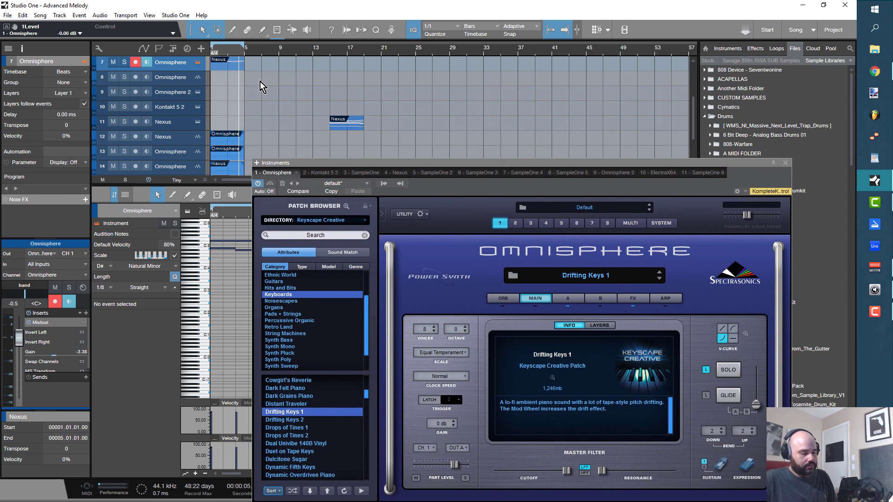
{"action": "key", "text": "space"}
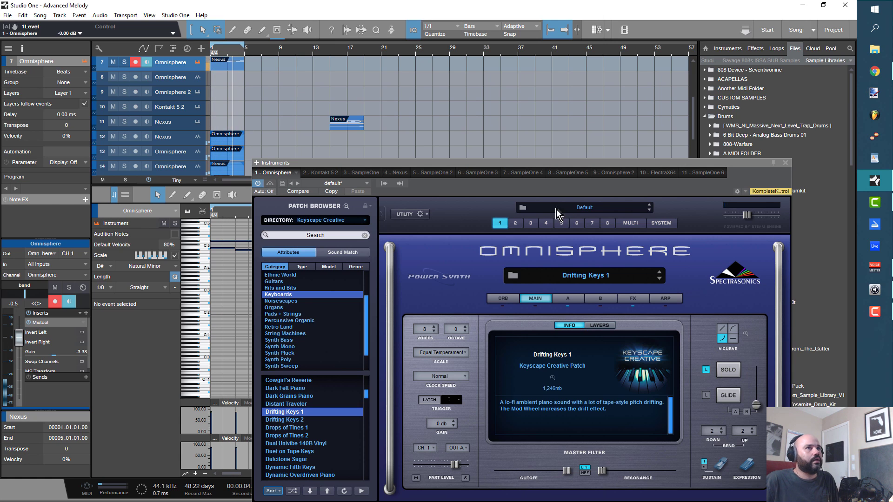
{"action": "left_click_drag", "start_coordinate": [747, 217], "coordinate": [766, 221]}
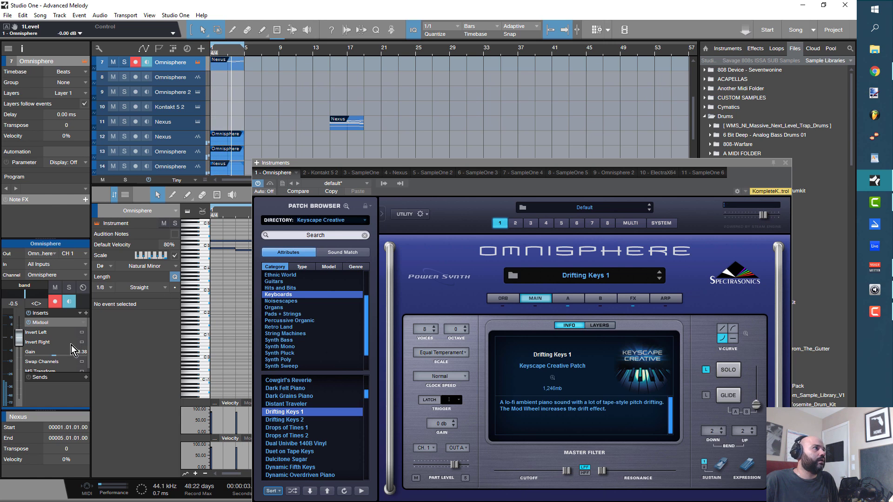
{"action": "left_click_drag", "start_coordinate": [56, 356], "coordinate": [58, 356]}
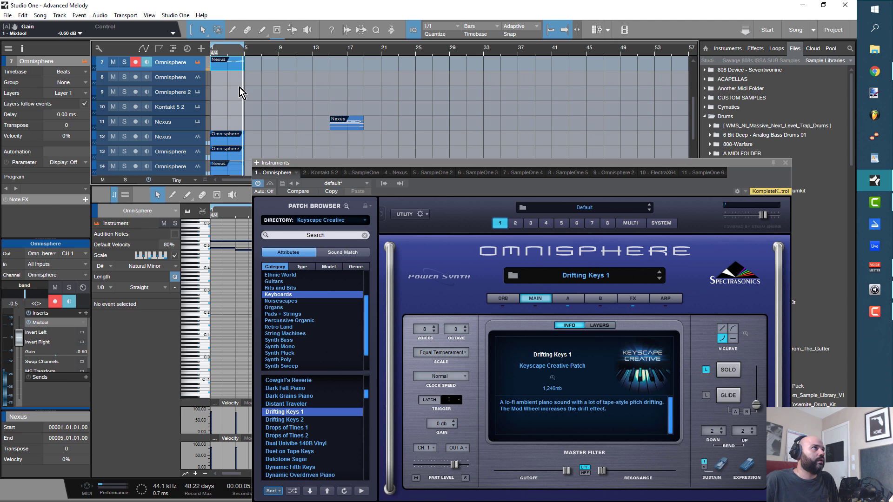
Step: Close the Omnisphere window and transpose all notes of the track 7 part down one octave
{"action": "double_click", "coordinate": [239, 67]}
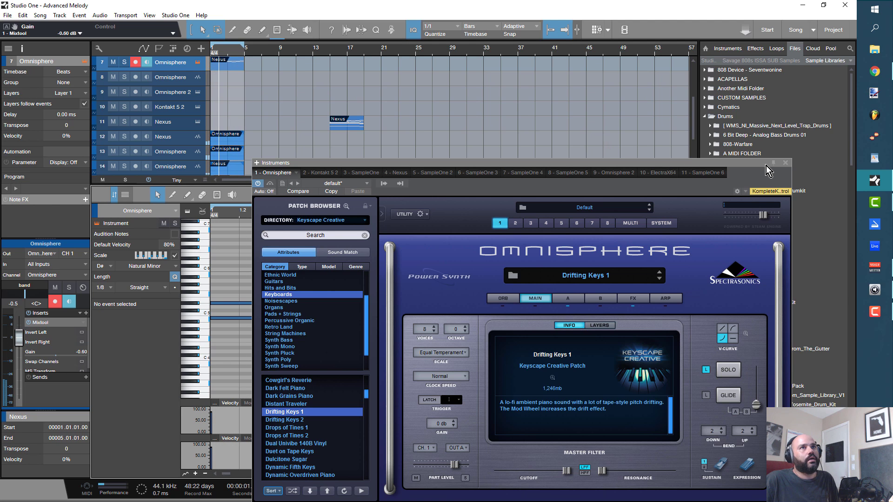
{"action": "left_click", "coordinate": [785, 163]}
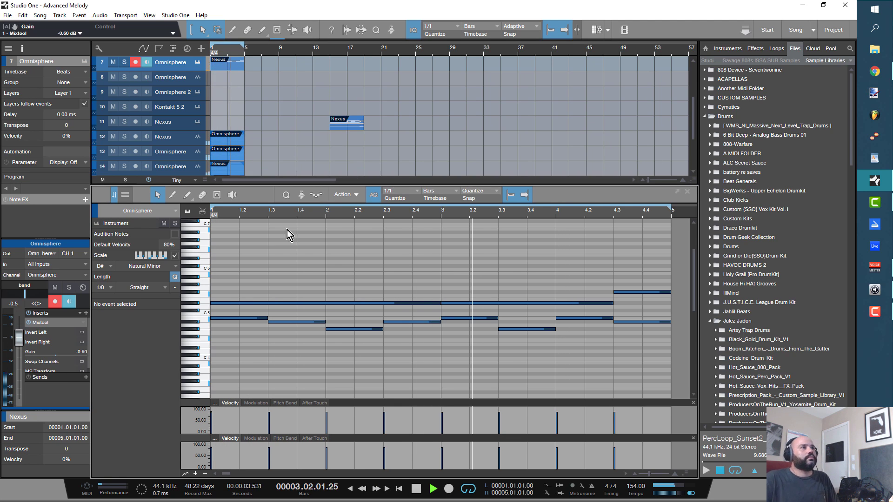
{"action": "left_click_drag", "start_coordinate": [234, 250], "coordinate": [665, 350]}
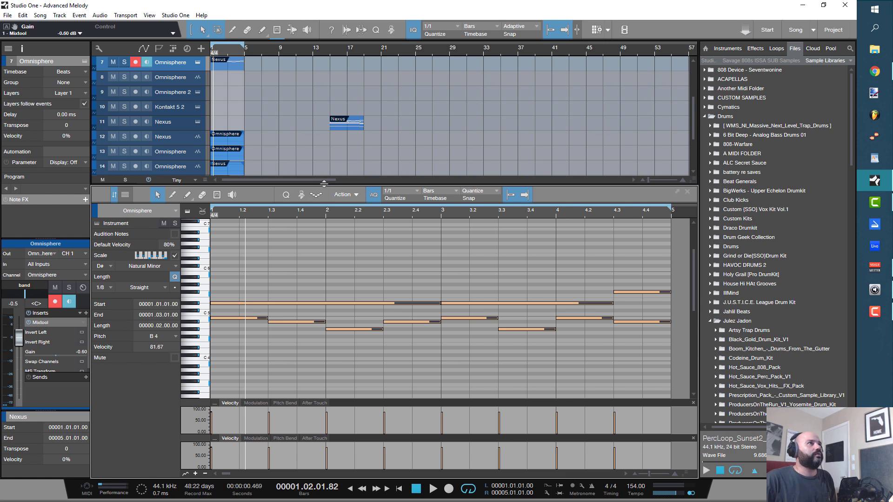
{"action": "left_click_drag", "start_coordinate": [324, 186], "coordinate": [333, 292]}
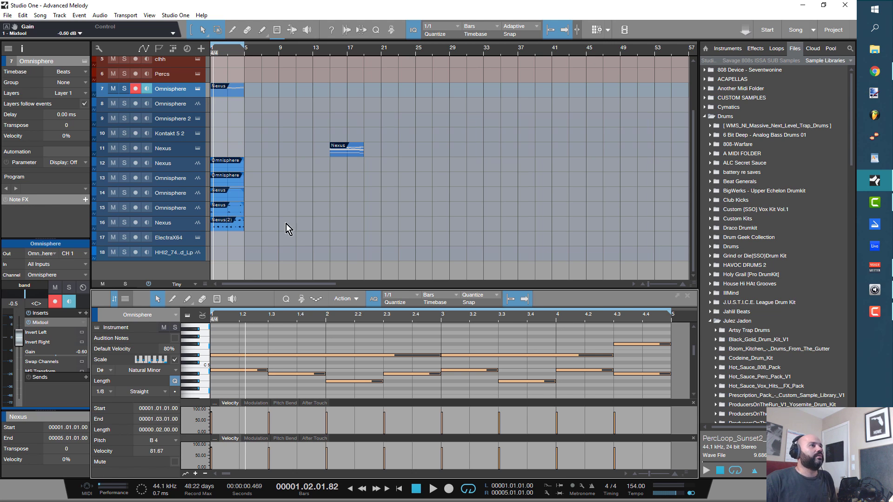
{"action": "left_click_drag", "start_coordinate": [334, 288], "coordinate": [343, 239]}
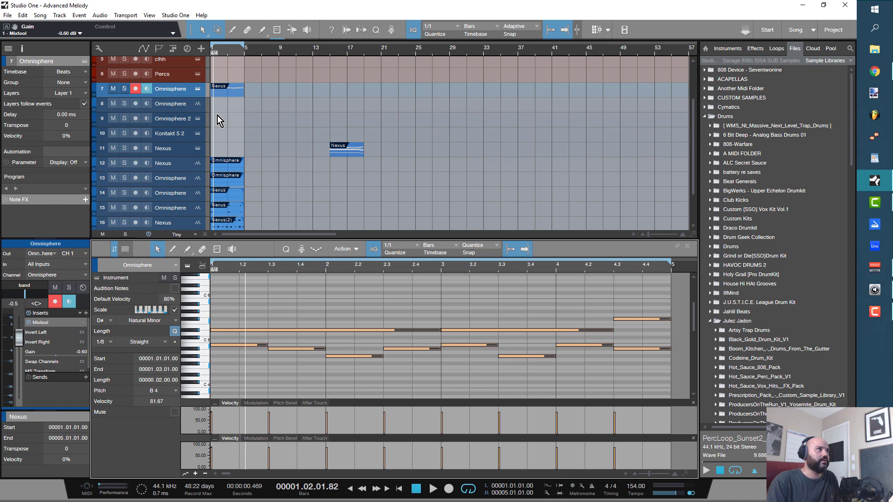
{"action": "key", "text": "comma"}
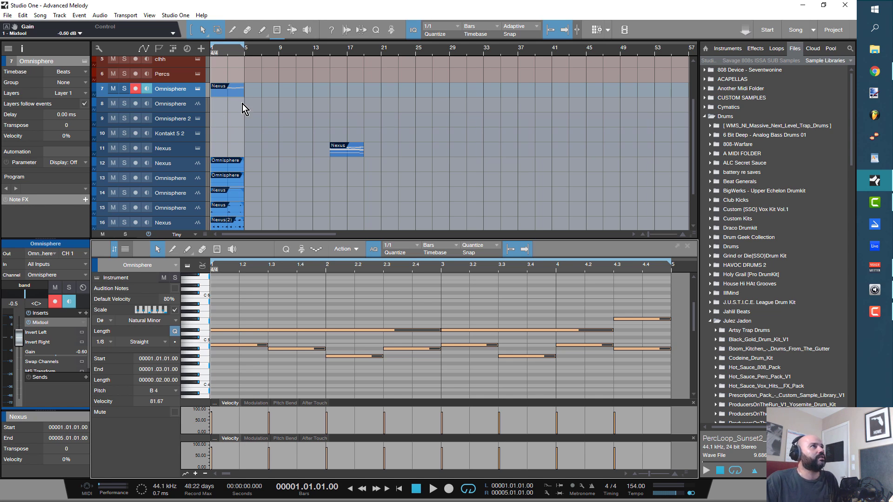
{"action": "key", "text": "space"}
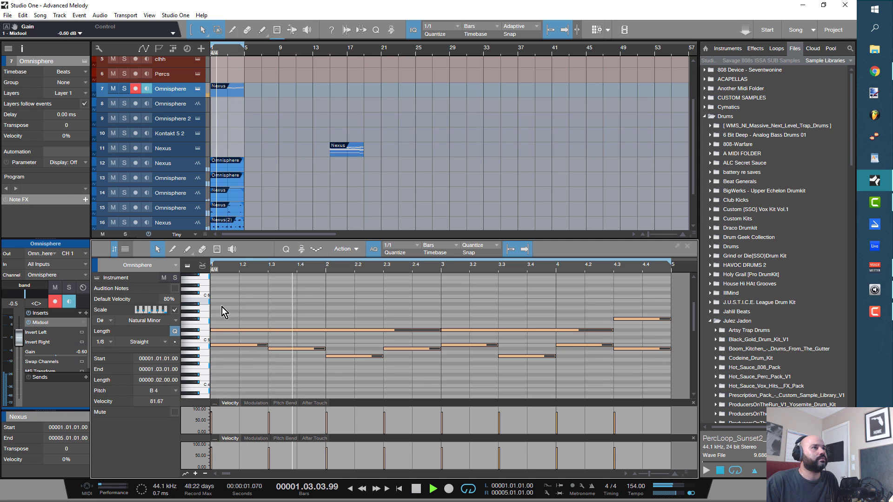
{"action": "left_click_drag", "start_coordinate": [211, 299], "coordinate": [660, 376]}
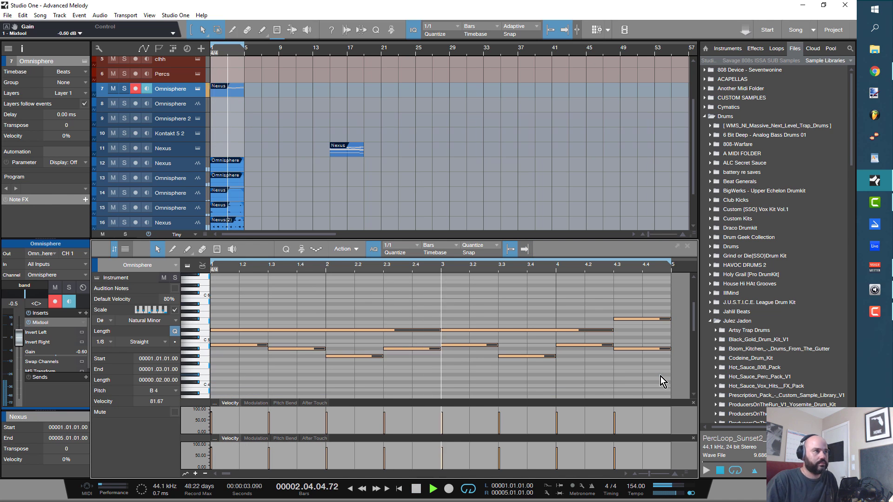
{"action": "key", "text": "shift+Down"}
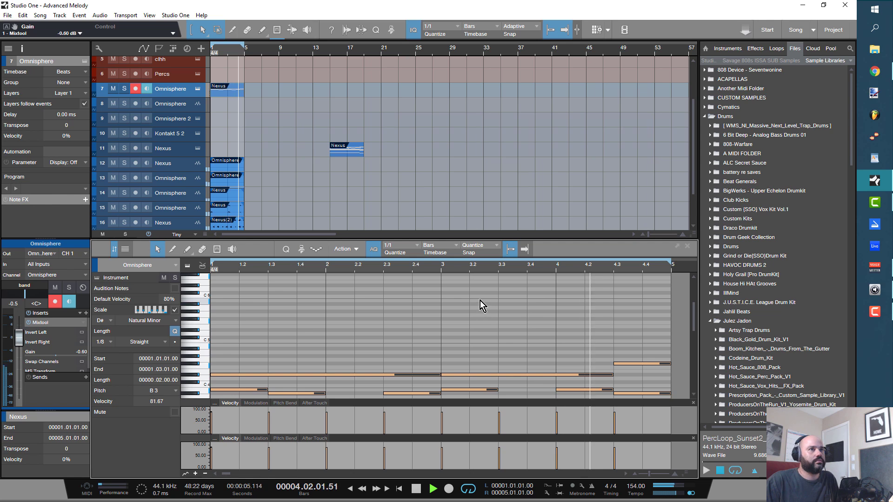
Step: Transpose only the upper held notes of the track 7 part up one octave during playback checks
{"action": "scroll", "coordinate": [480, 300], "scroll_direction": "down", "scroll_amount": 5}
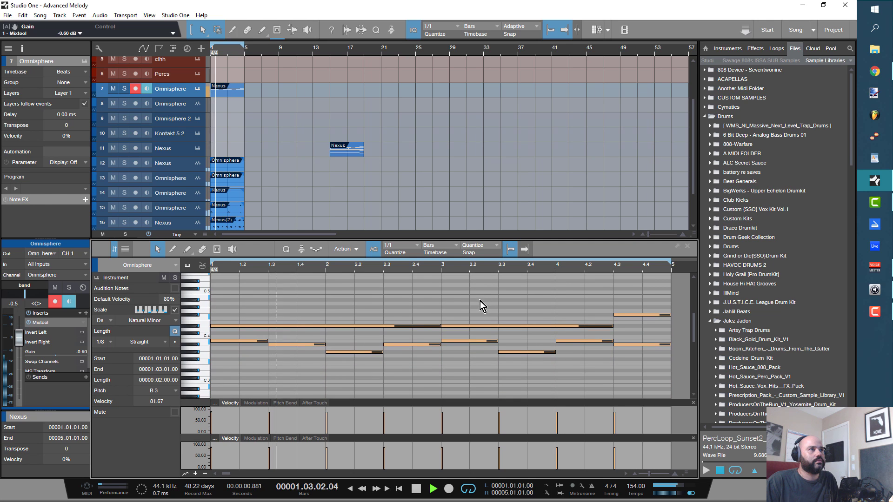
{"action": "left_click_drag", "start_coordinate": [343, 293], "coordinate": [649, 330]}
{"action": "key", "text": "space"}
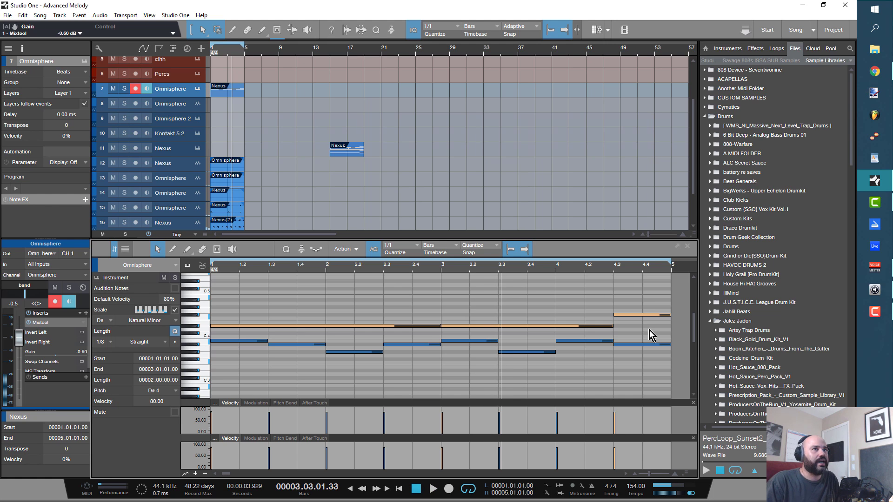
{"action": "key", "text": "shift+Up"}
{"action": "key", "text": "space"}
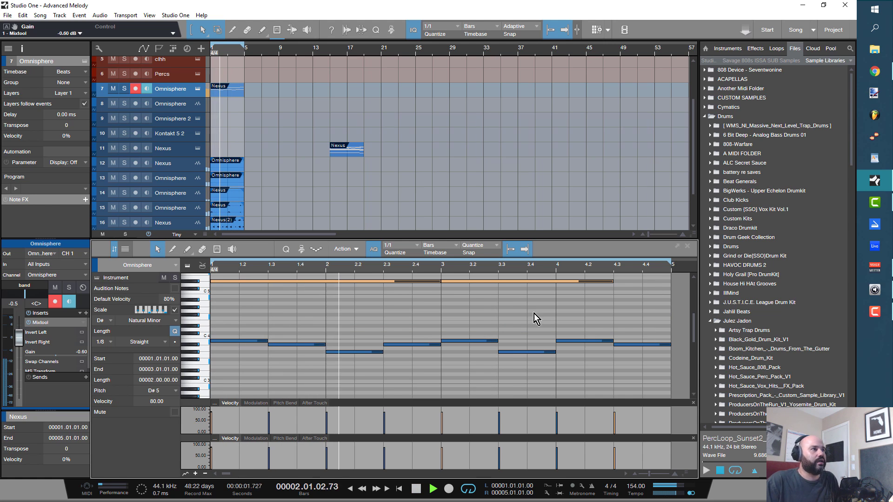
Step: Lower the velocity of the upper held notes to 43.33, checking the balance by ear
{"action": "scroll", "coordinate": [554, 314], "scroll_direction": "up", "scroll_amount": 3}
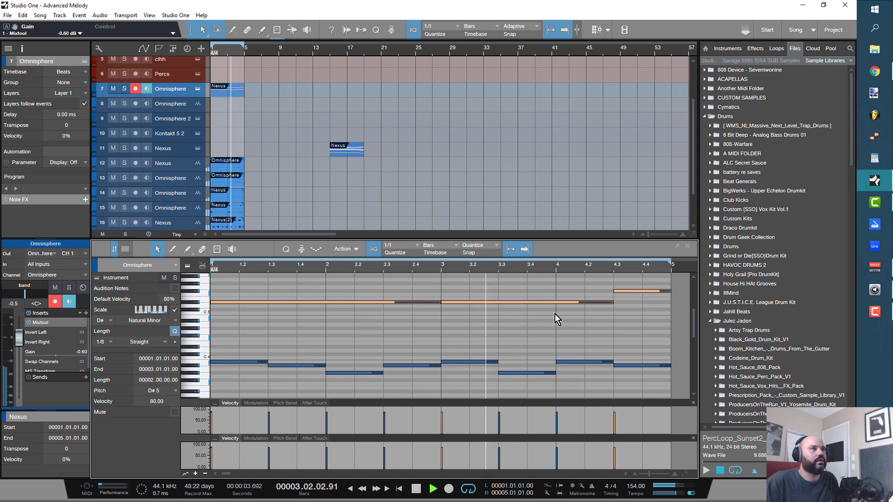
{"action": "left_click", "coordinate": [299, 292]}
{"action": "key", "text": "space"}
{"action": "left_click_drag", "start_coordinate": [303, 293], "coordinate": [638, 332]}
{"action": "left_click_drag", "start_coordinate": [614, 428], "coordinate": [617, 440]}
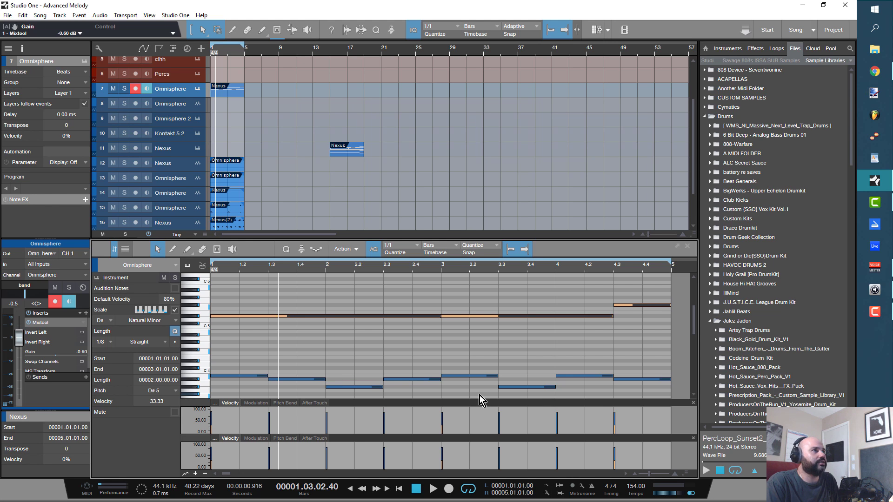
{"action": "key", "text": "space"}
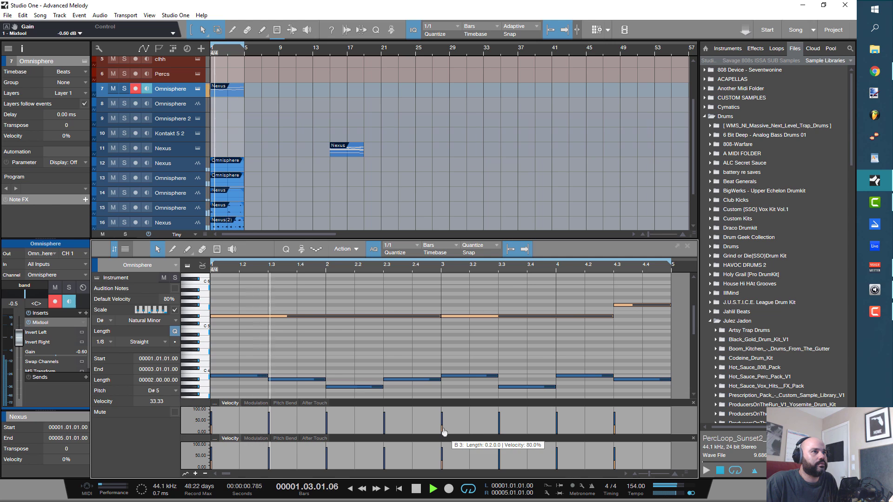
{"action": "left_click_drag", "start_coordinate": [442, 428], "coordinate": [442, 426]}
{"action": "key", "text": "space"}
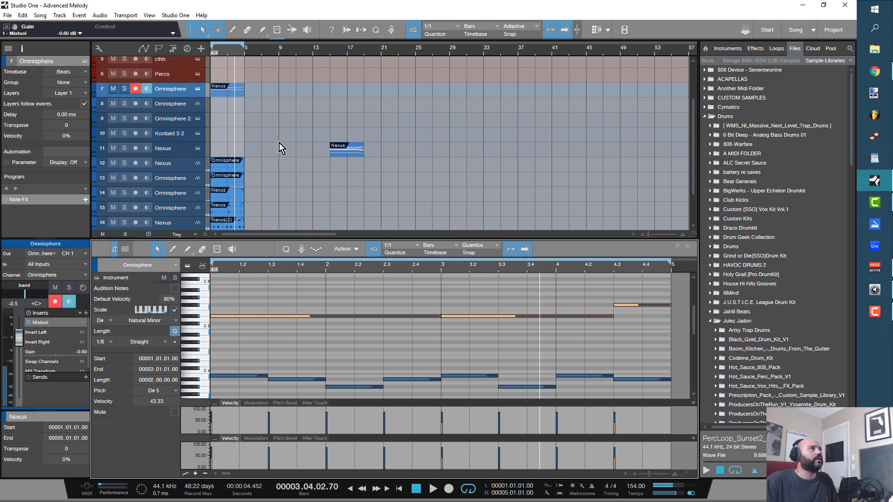
Step: Bounce the track 7 part to an audio event and play back the result
{"action": "left_click", "coordinate": [232, 90]}
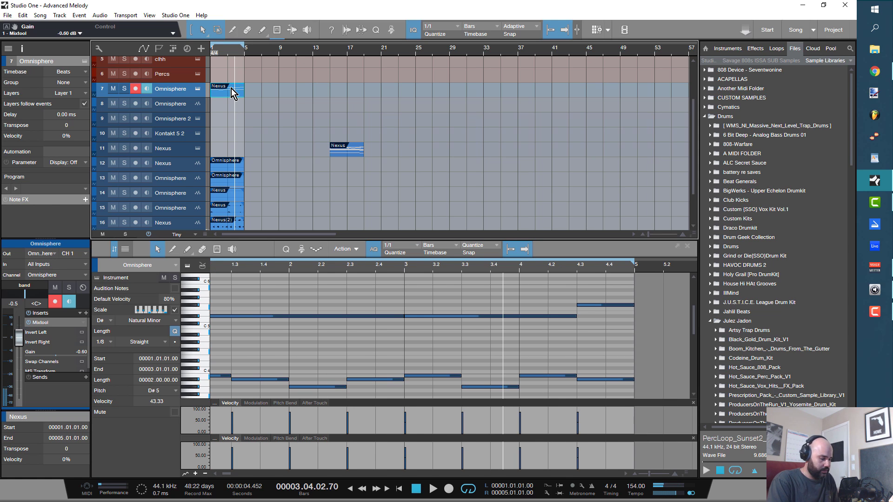
{"action": "key", "text": "ctrl+b"}
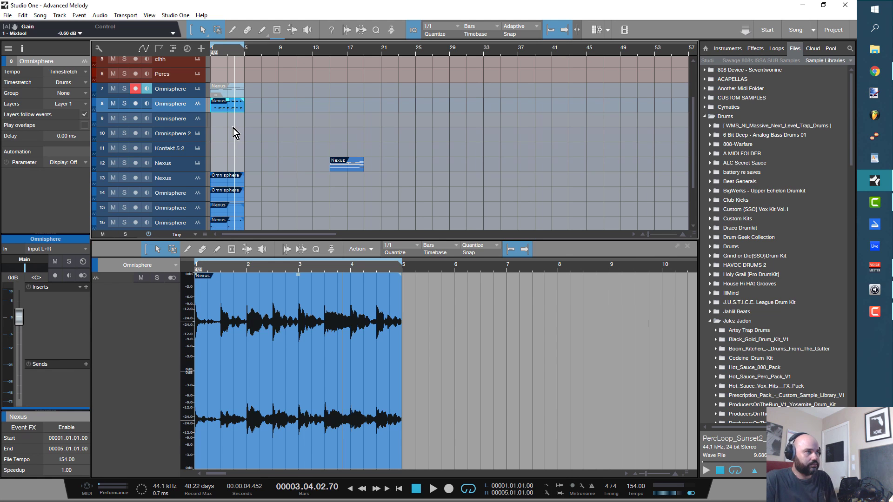
{"action": "key", "text": "space"}
{"action": "key", "text": "space"}
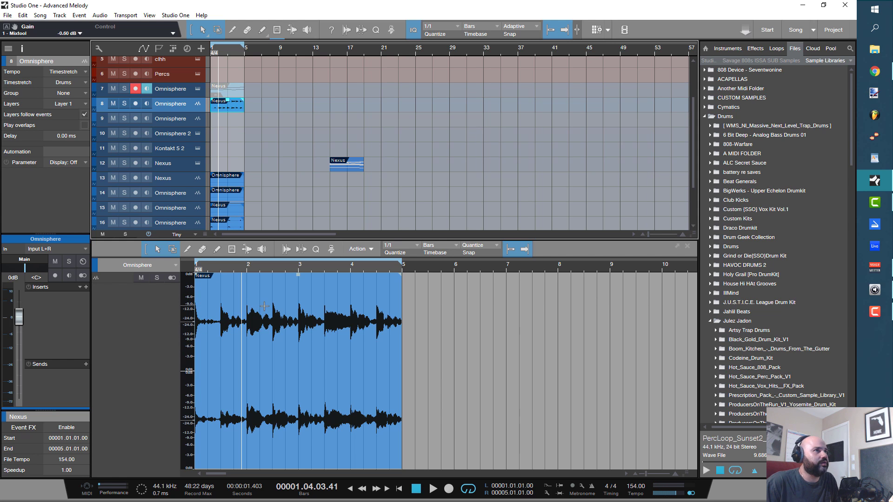
Step: Unmute the original note part on track 7 and merge it with a duplicate into one part ending at bar 9
{"action": "left_click", "coordinate": [239, 91]}
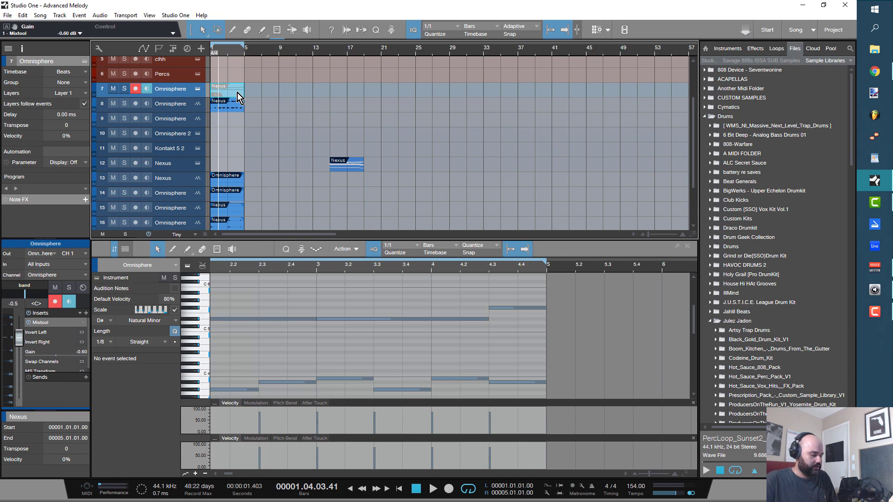
{"action": "key", "text": "shift+m"}
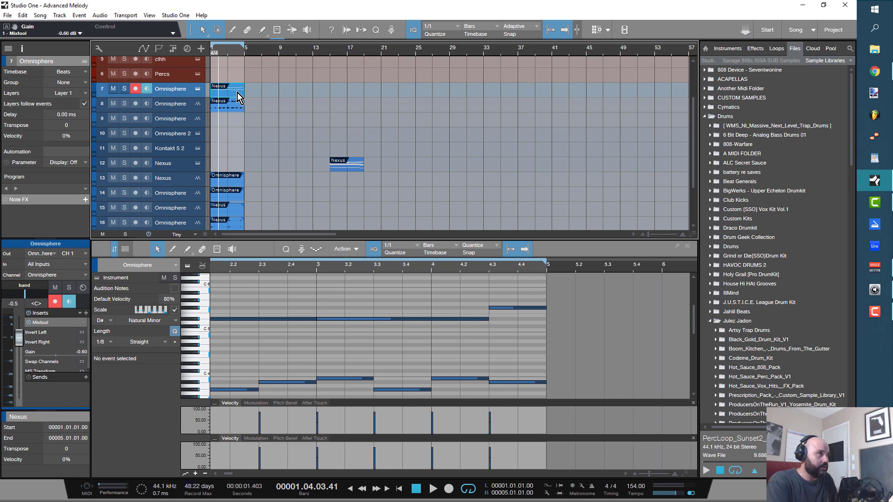
{"action": "key", "text": "d"}
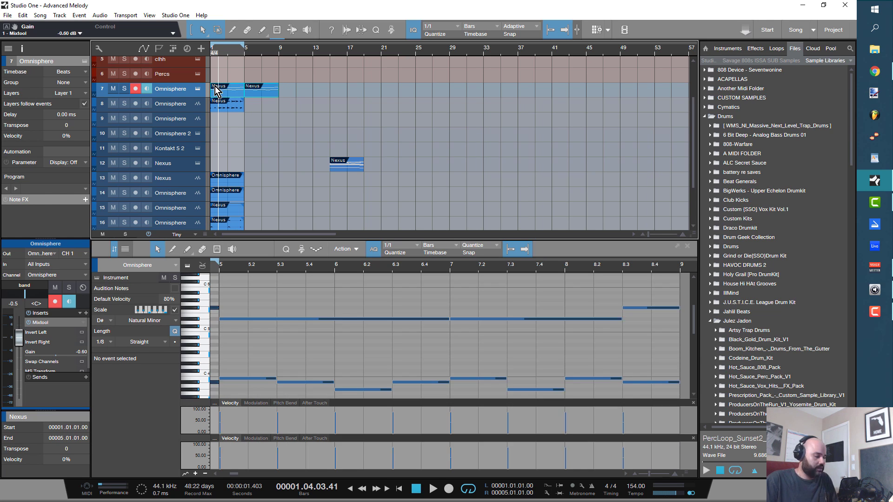
{"action": "left_click", "coordinate": [214, 89], "text": "shift"}
{"action": "key", "text": "g"}
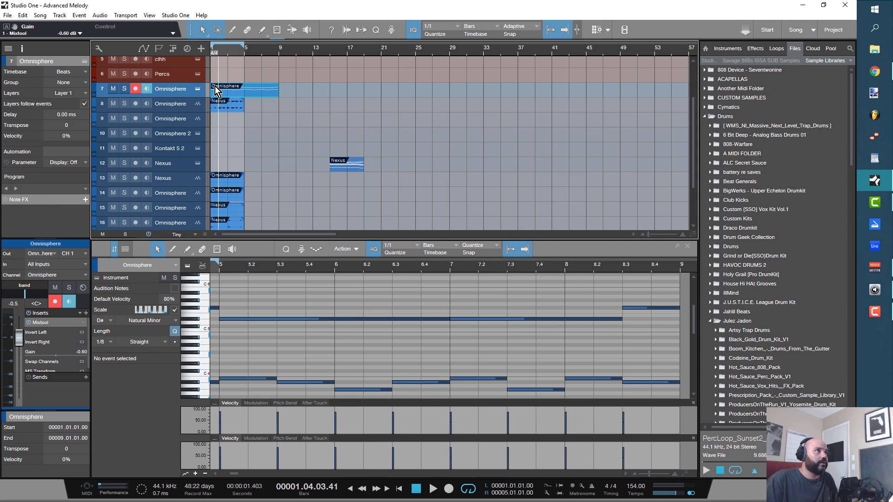
Step: Replace the old audio event on track 8 with a new bounce of the track 7 part, trimmed to start at bar 5
{"action": "left_click", "coordinate": [239, 108]}
{"action": "key", "text": "Delete"}
{"action": "left_click", "coordinate": [236, 91]}
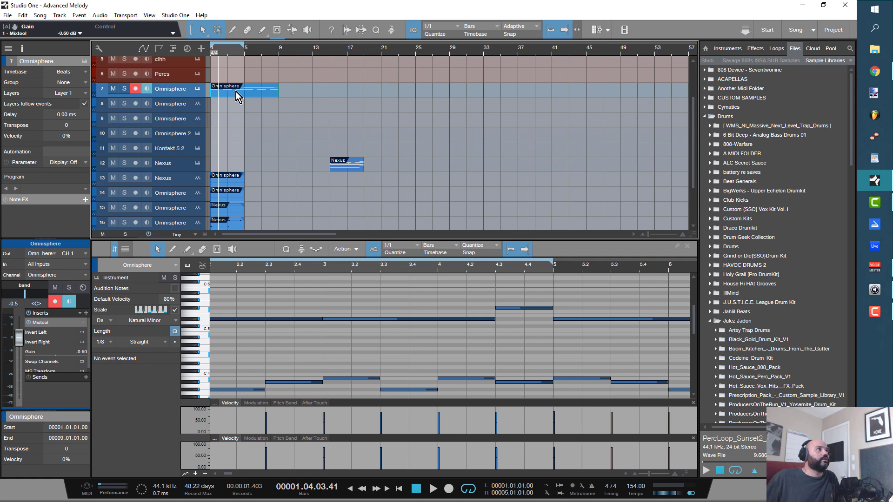
{"action": "key", "text": "ctrl+b"}
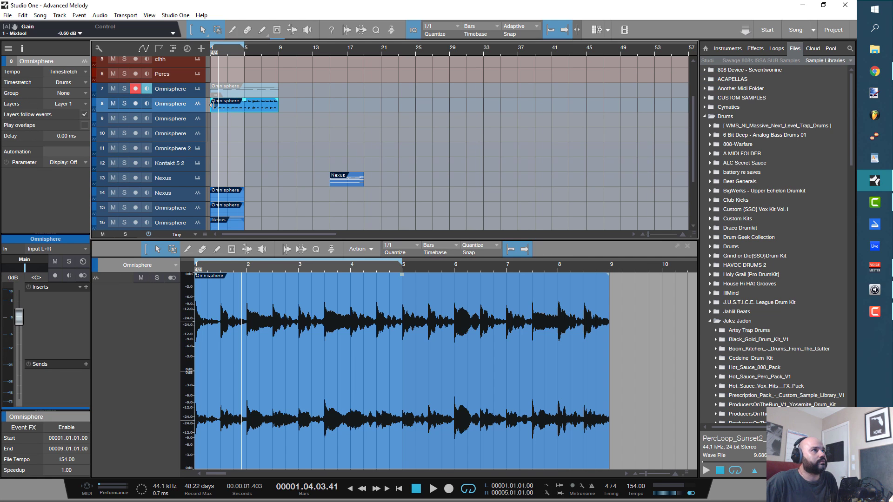
{"action": "left_click_drag", "start_coordinate": [212, 105], "coordinate": [245, 106]}
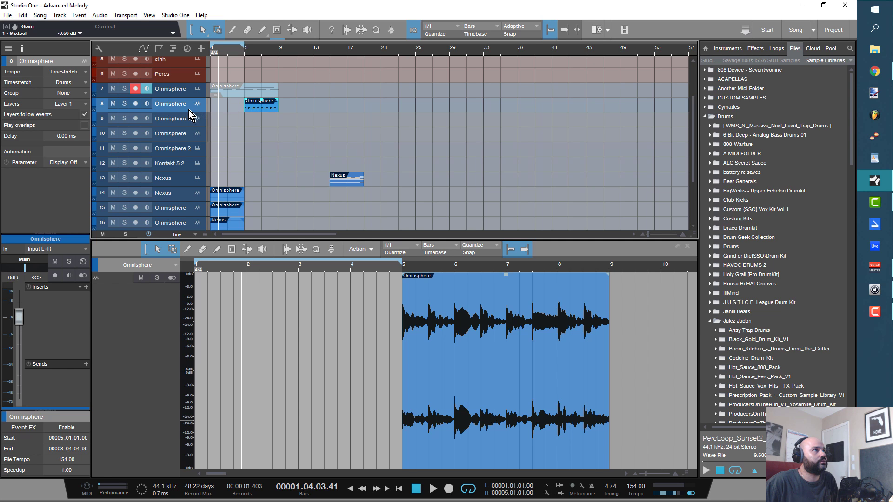
Step: Move the bounced Omnisphere track directly below the Nexus track 12 and shift its audio event to start at bar 1
{"action": "left_click_drag", "start_coordinate": [191, 108], "coordinate": [219, 195]}
{"action": "left_click_drag", "start_coordinate": [275, 174], "coordinate": [241, 180]}
Step: Route the bounced Omnisphere track to the band bus and lower its volume to -2.8 dB during playback
{"action": "left_click", "coordinate": [25, 260]}
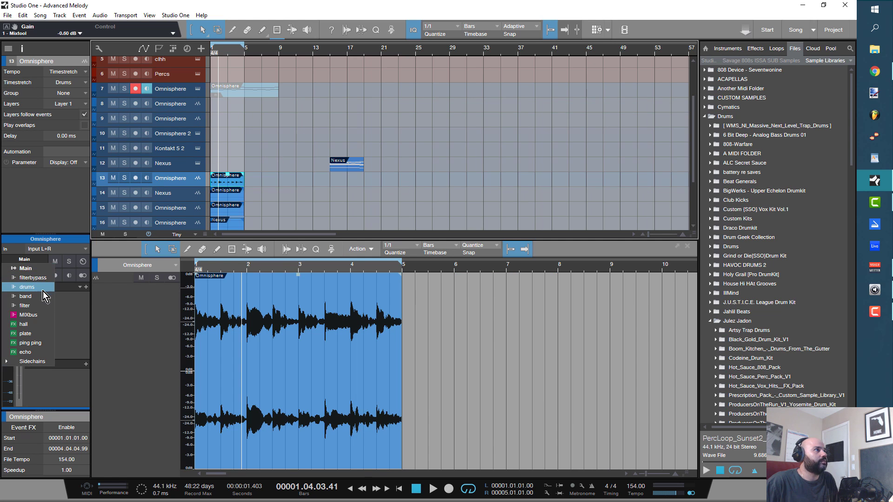
{"action": "left_click", "coordinate": [40, 293]}
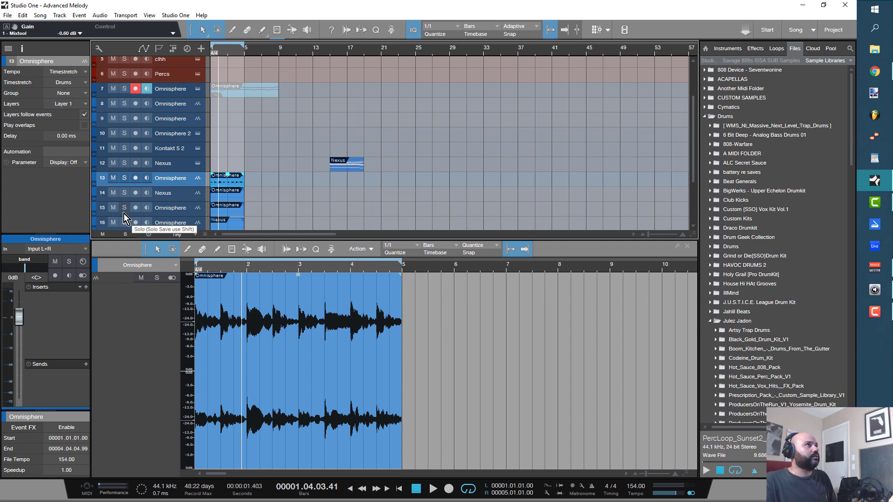
{"action": "key", "text": "comma"}
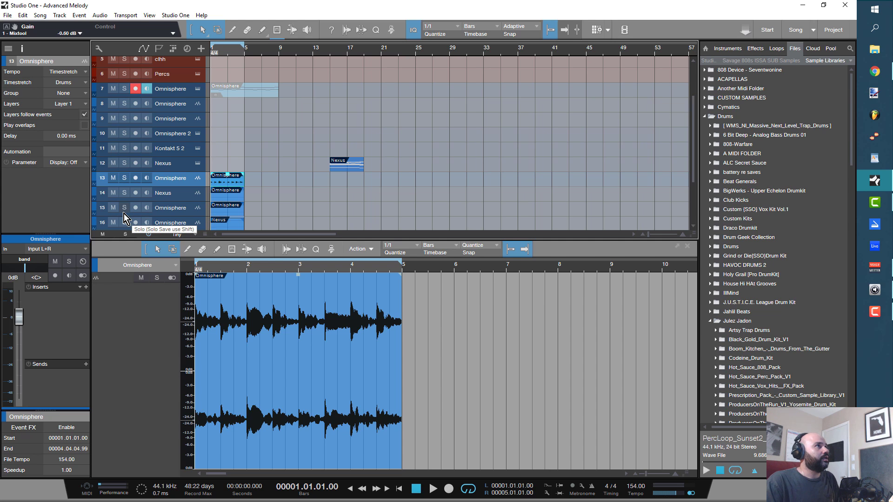
{"action": "key", "text": "space"}
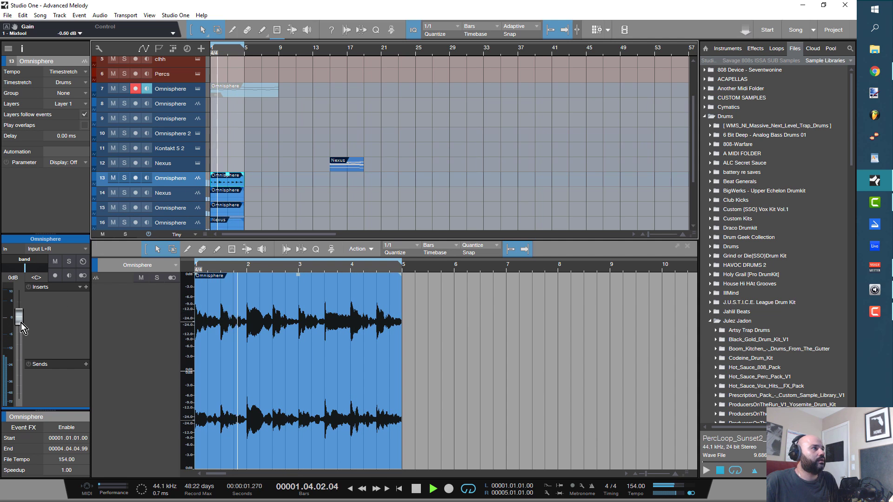
{"action": "left_click_drag", "start_coordinate": [21, 323], "coordinate": [21, 330]}
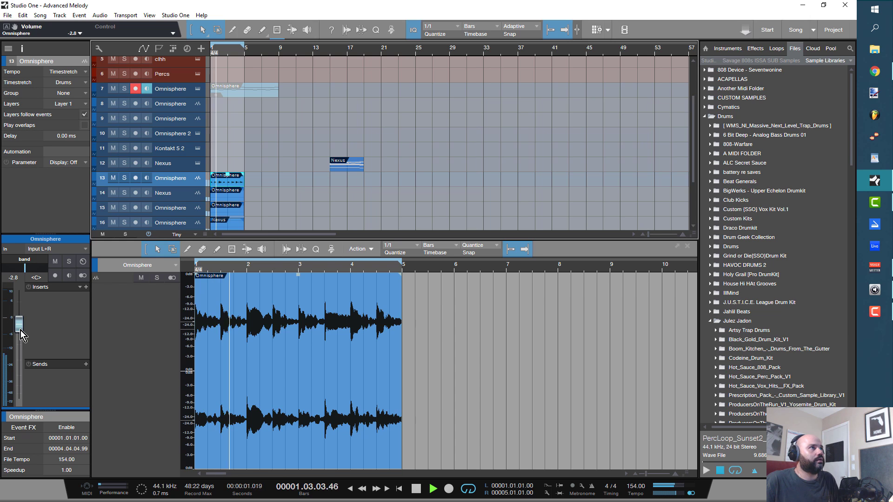
Step: Place the Nexus part from bar 15 of track 12 at bar 1 of the ElectraX64 track and open that instrument
{"action": "left_click_drag", "start_coordinate": [262, 236], "coordinate": [252, 334]}
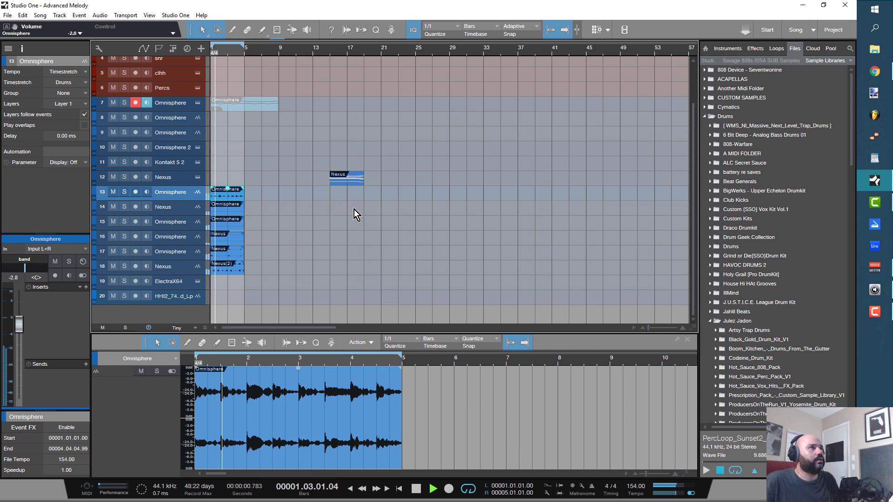
{"action": "left_click", "coordinate": [355, 185]}
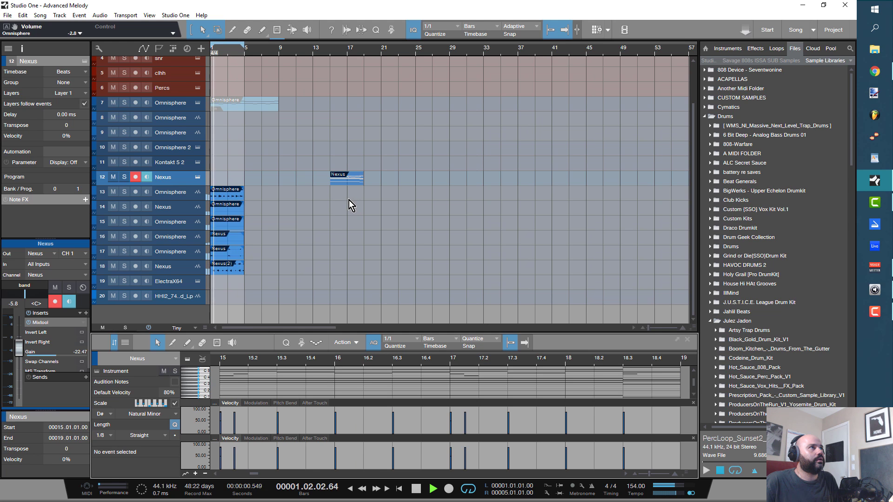
{"action": "key", "text": "space"}
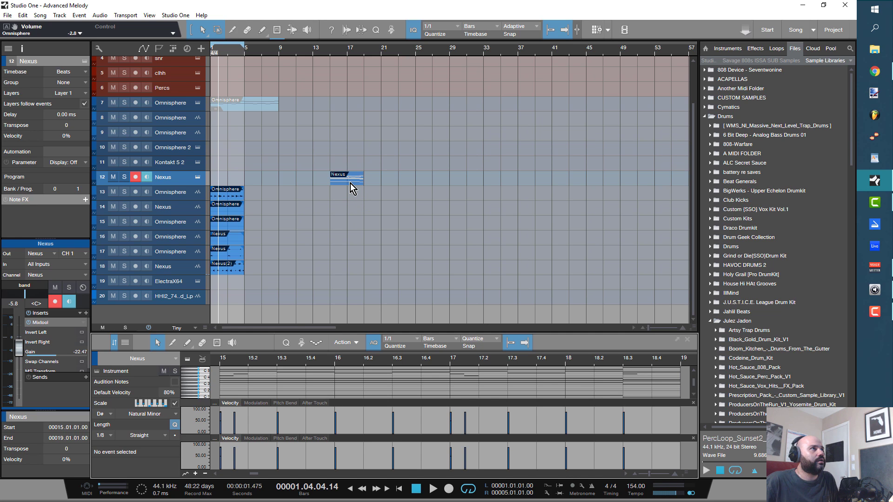
{"action": "left_click", "coordinate": [352, 189]}
{"action": "left_click_drag", "start_coordinate": [352, 188], "coordinate": [200, 284]}
{"action": "left_click", "coordinate": [197, 281]}
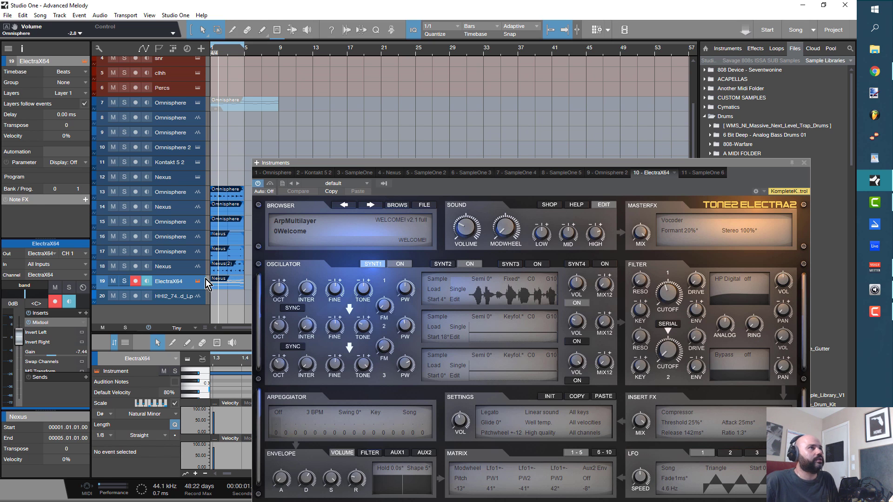
Step: Load the Ana strings patch from the Pad type in ElectraX64 and audition it with the song
{"action": "left_click", "coordinate": [397, 206]}
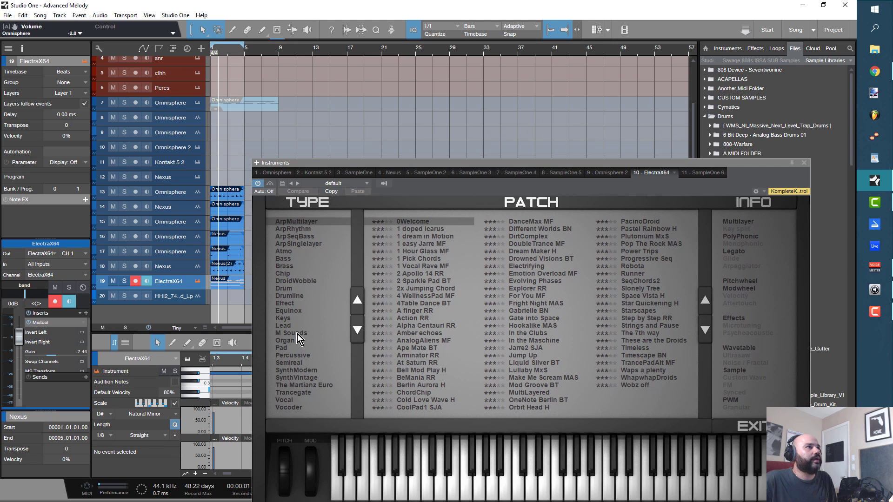
{"action": "left_click", "coordinate": [280, 347]}
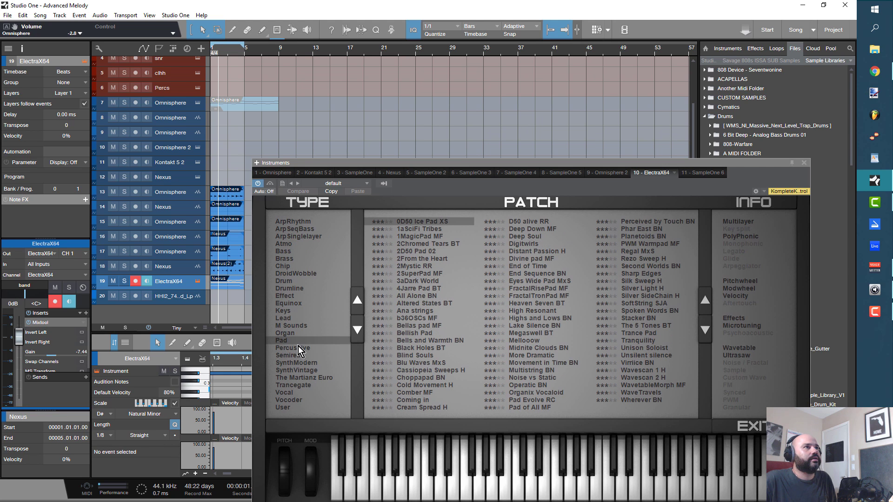
{"action": "left_click", "coordinate": [423, 312]}
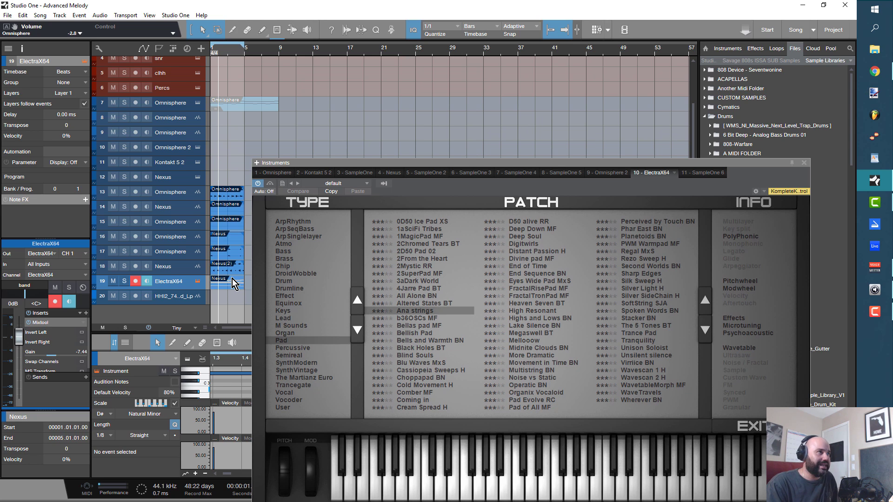
{"action": "key", "text": "space"}
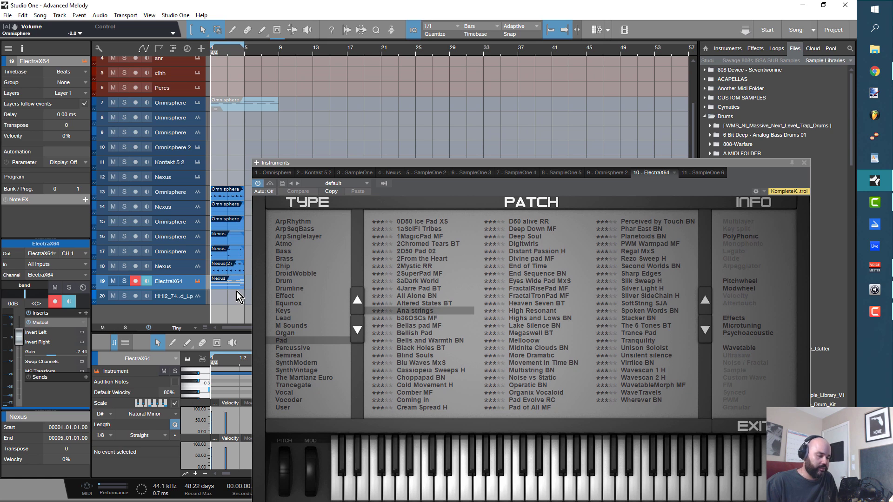
Step: Lower the ElectraX64 channel's Mixtool gain to -15.73 dB, listening to the track in solo and with the other parts
{"action": "key", "text": "space"}
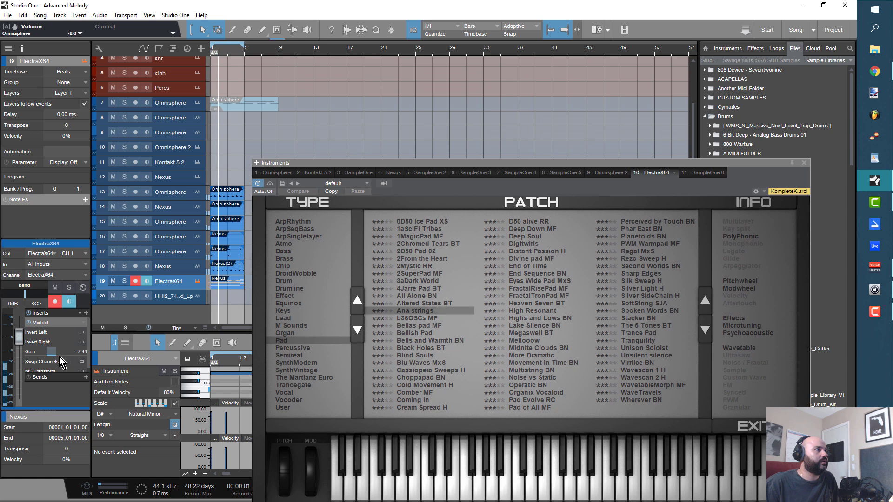
{"action": "left_click_drag", "start_coordinate": [46, 357], "coordinate": [43, 377]}
{"action": "left_click", "coordinate": [123, 285]}
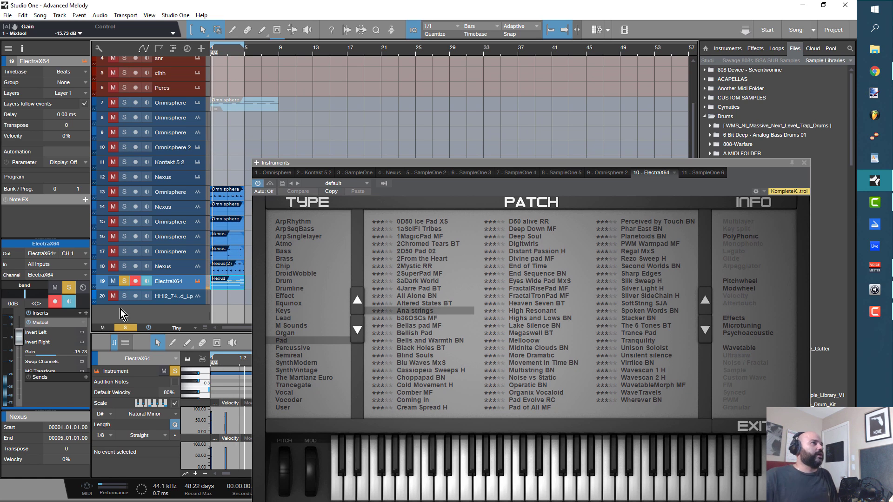
{"action": "left_click", "coordinate": [124, 284]}
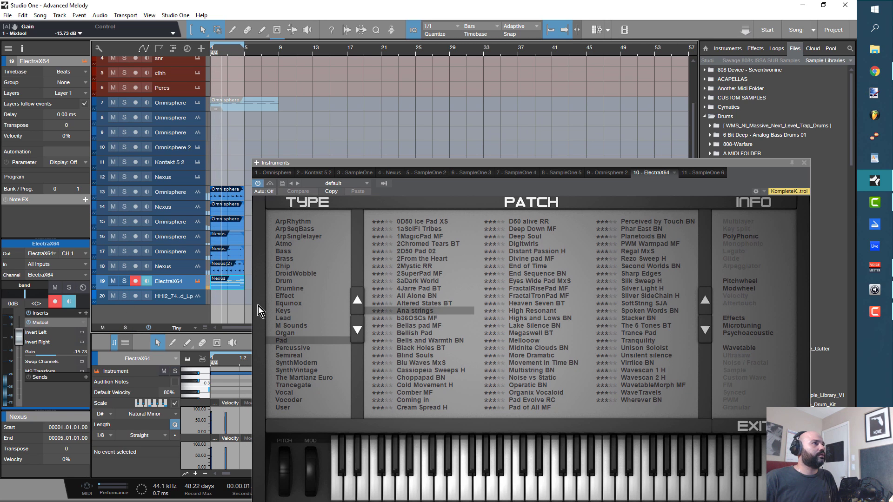
Step: Transpose the lowest bass notes of the ElectraX64 part up one octave and save the song
{"action": "left_click", "coordinate": [803, 163]}
{"action": "left_click_drag", "start_coordinate": [413, 332], "coordinate": [433, 71]}
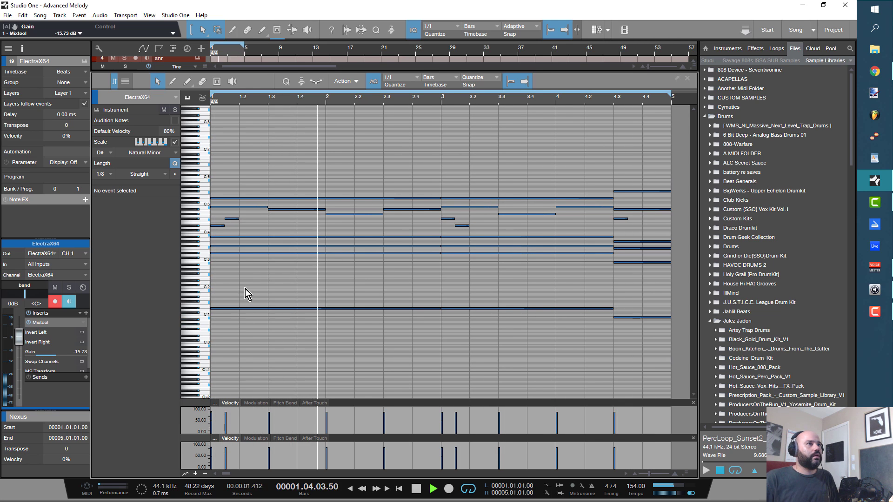
{"action": "left_click_drag", "start_coordinate": [244, 289], "coordinate": [657, 339]}
{"action": "key", "text": "shift+Up"}
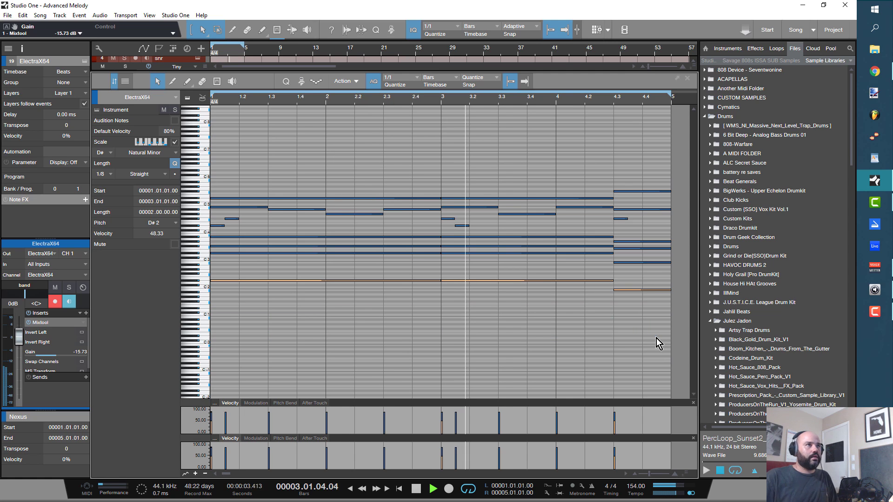
{"action": "key", "text": "space"}
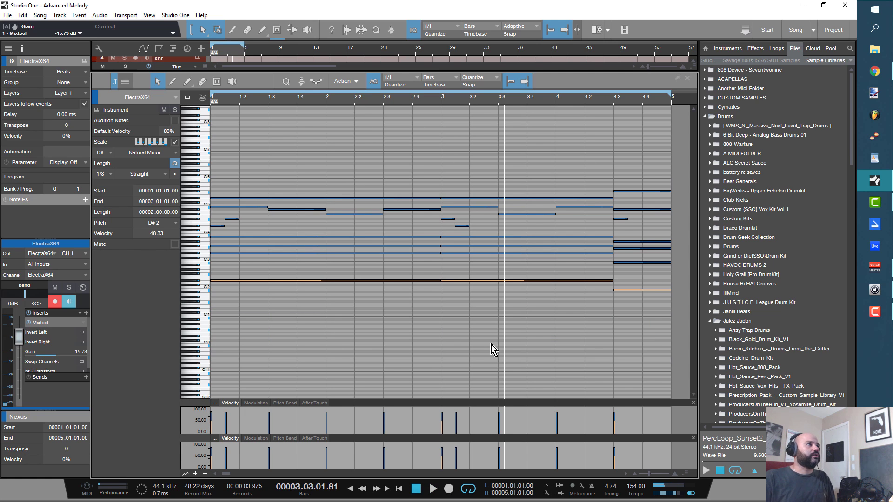
{"action": "key", "text": "ctrl+s"}
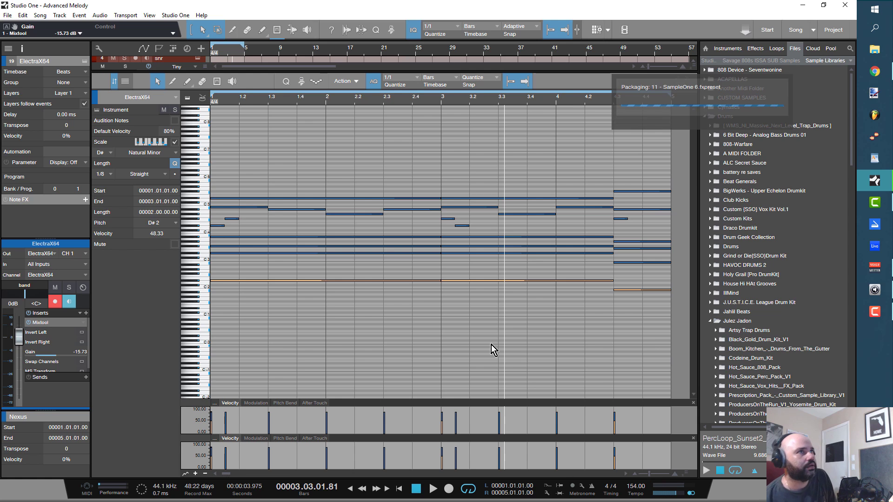
Step: Add the PreSonus Pro EQ as an insert after Mixtool on the ElectraX64 channel
{"action": "key", "text": "space"}
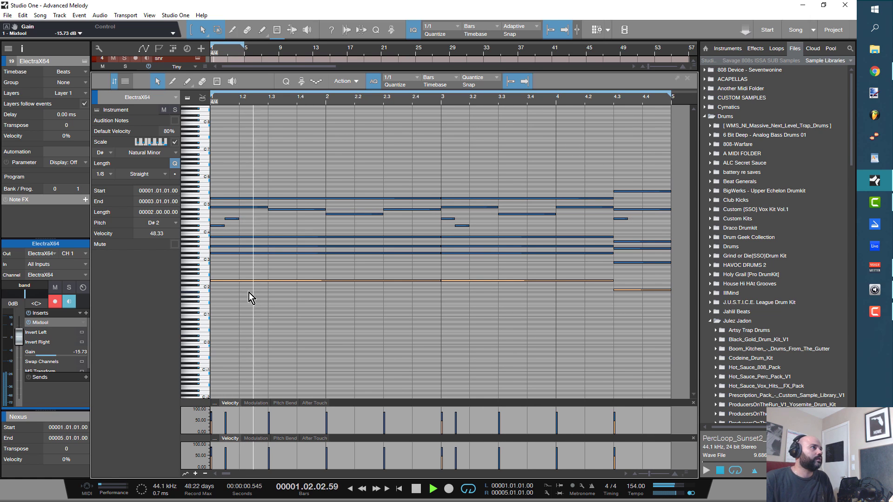
{"action": "key", "text": "space"}
{"action": "left_click", "coordinate": [86, 313]}
{"action": "scroll", "coordinate": [130, 252], "scroll_direction": "down", "scroll_amount": 3}
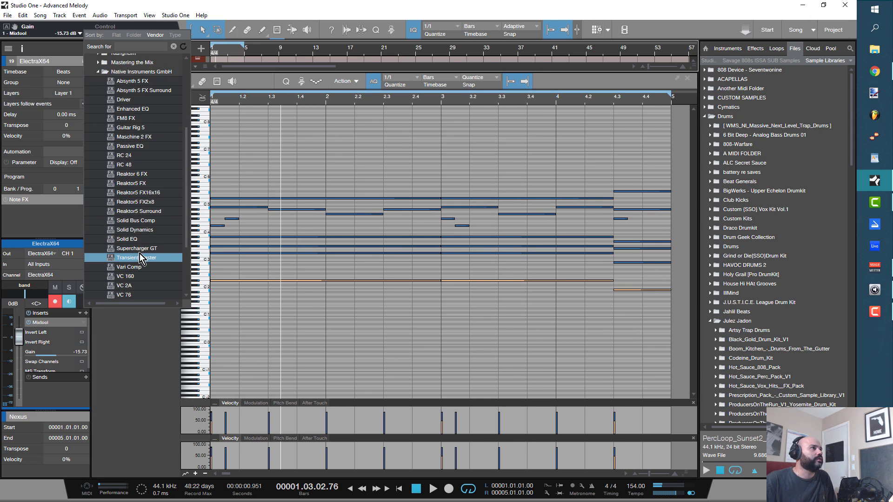
{"action": "scroll", "coordinate": [120, 155], "scroll_direction": "up", "scroll_amount": 5}
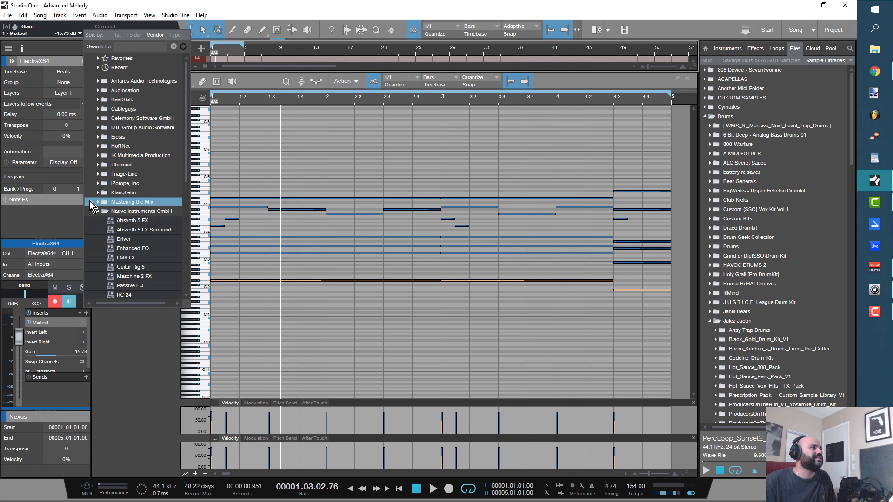
{"action": "left_click", "coordinate": [96, 210]}
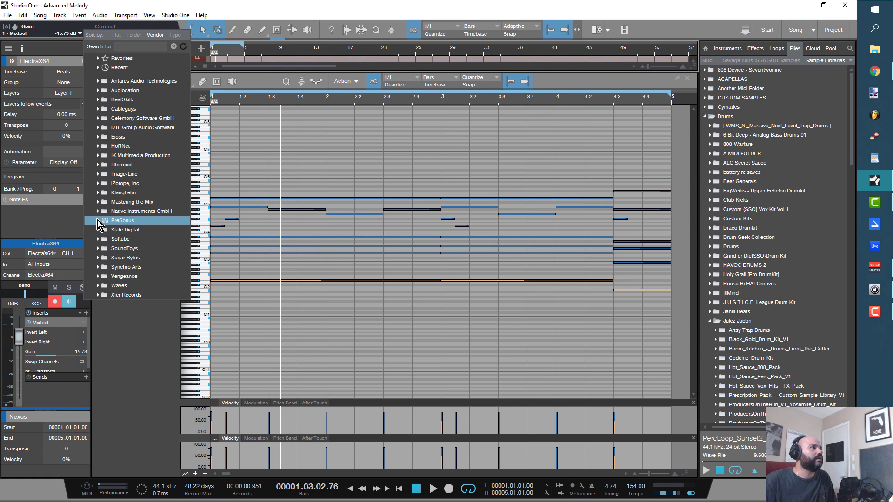
{"action": "left_click", "coordinate": [97, 220]}
{"action": "scroll", "coordinate": [141, 239], "scroll_direction": "down", "scroll_amount": 5}
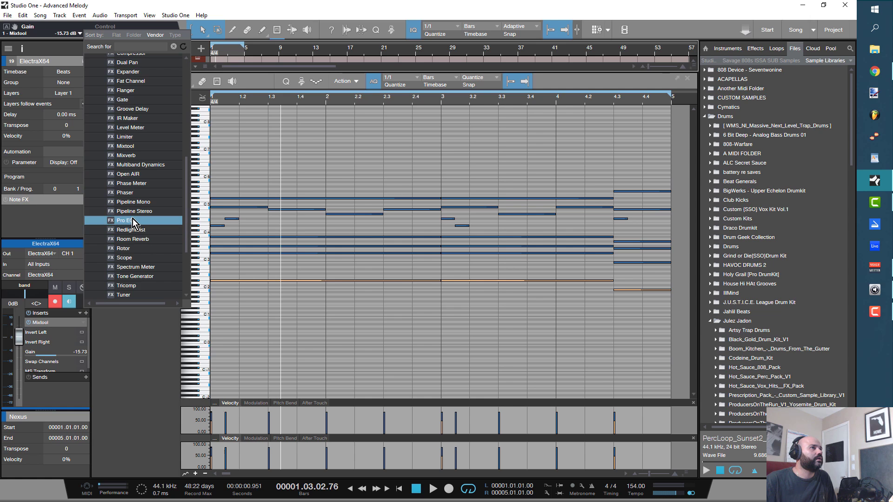
{"action": "left_click", "coordinate": [133, 219]}
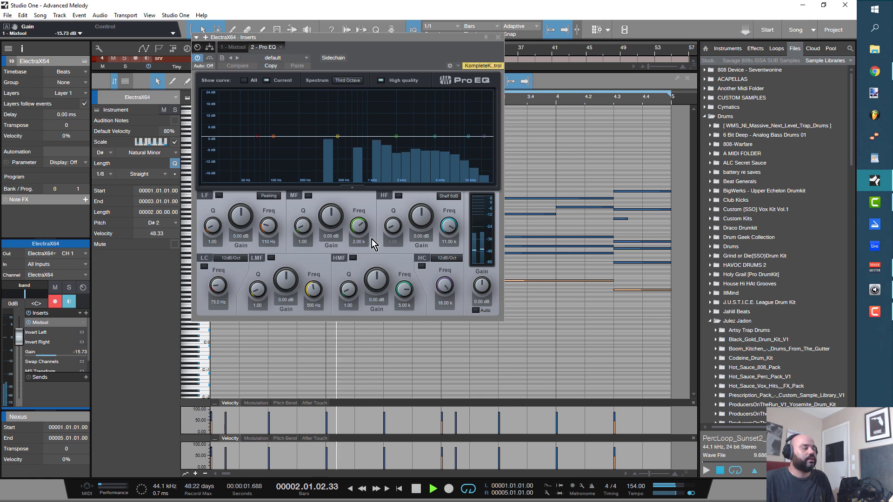
Step: Enable the Pro EQ's high-cut filter on the ElectraX64 channel and set its frequency to 1.20 kHz, checking by ear
{"action": "key", "text": "space"}
{"action": "key", "text": "space"}
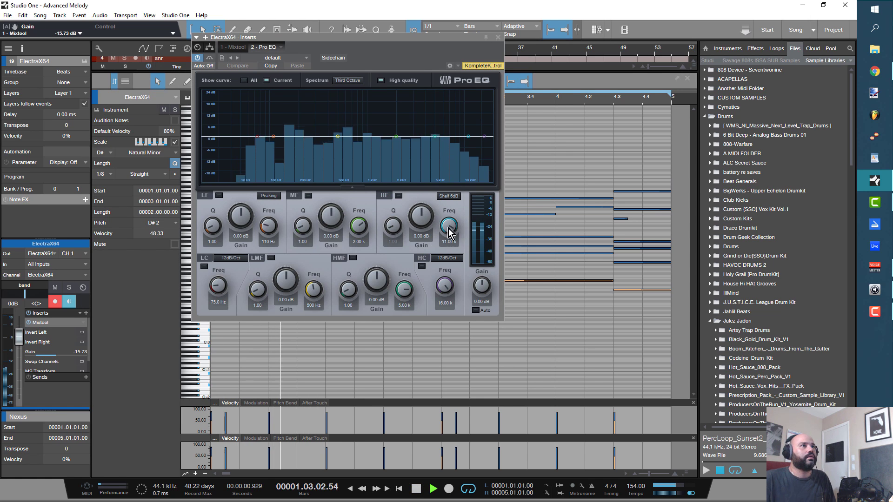
{"action": "left_click", "coordinate": [421, 266]}
{"action": "key", "text": "space"}
{"action": "left_click_drag", "start_coordinate": [444, 285], "coordinate": [445, 326]}
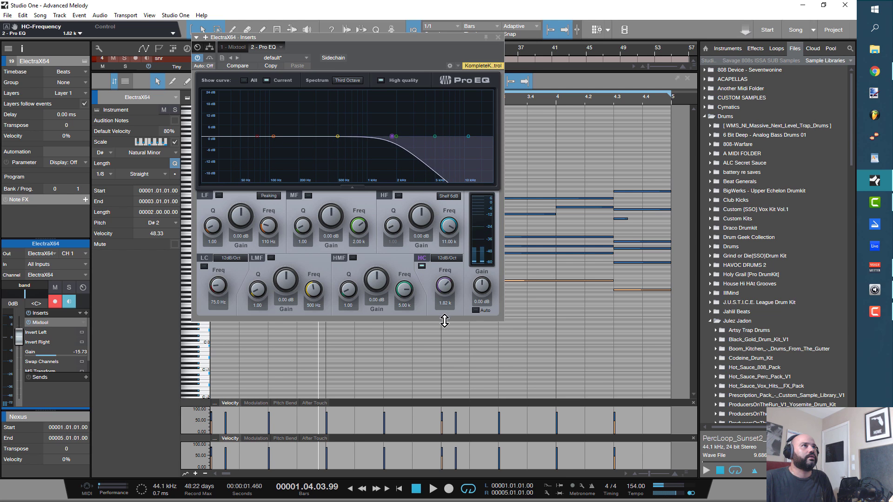
{"action": "key", "text": "space"}
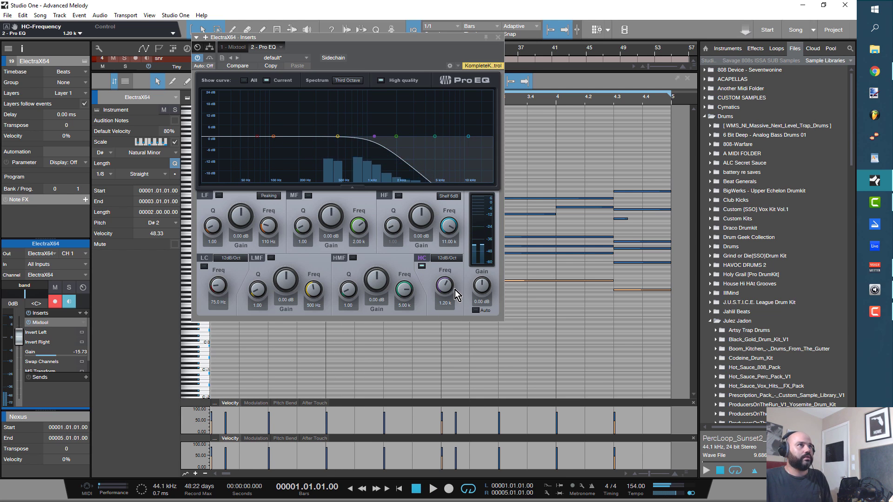
{"action": "key", "text": "space"}
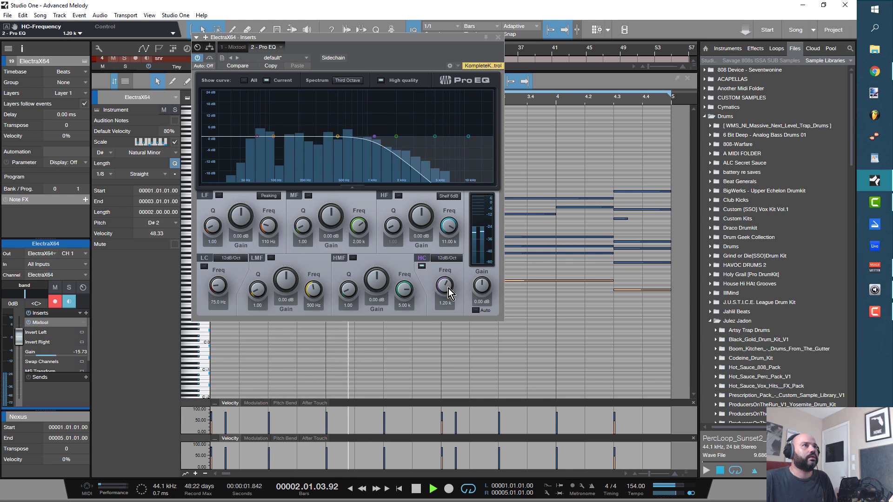
Step: Raise the high-cut frequency to 3.62 kHz and listen to the result
{"action": "left_click_drag", "start_coordinate": [448, 287], "coordinate": [448, 286]}
{"action": "key", "text": "space"}
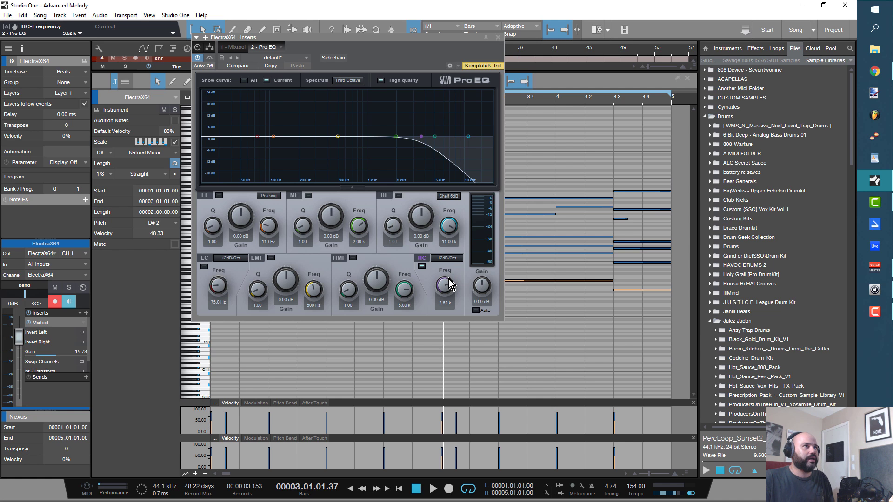
{"action": "key", "text": "space"}
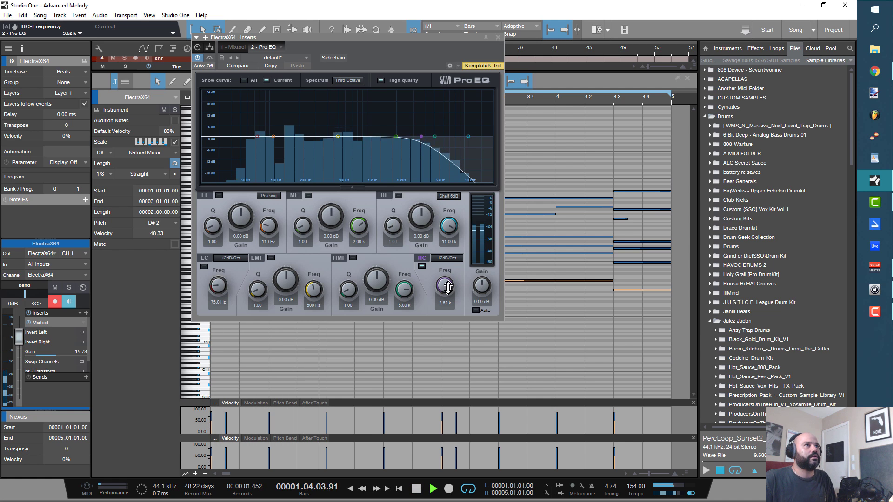
Step: Lower the Pro EQ's high-cut frequency to 2.85 kHz, enable the low-cut filter and set it to 184 Hz
{"action": "left_click_drag", "start_coordinate": [448, 288], "coordinate": [448, 296]}
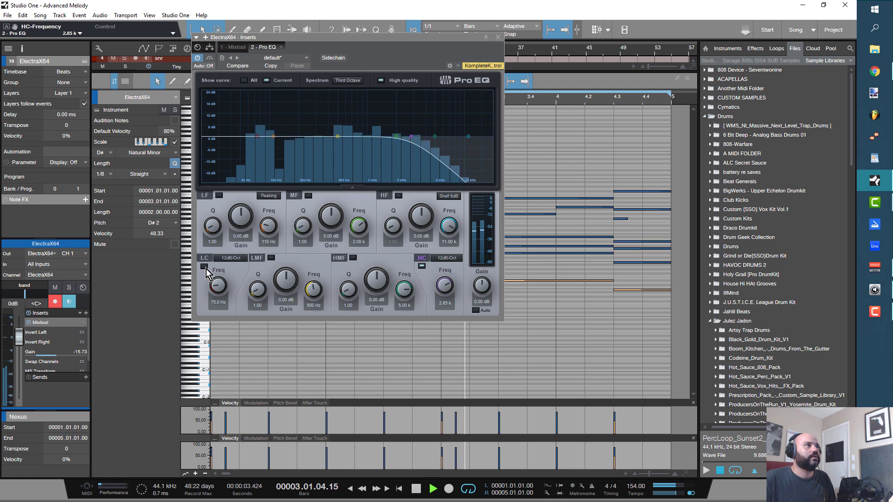
{"action": "left_click", "coordinate": [204, 267]}
{"action": "left_click_drag", "start_coordinate": [218, 285], "coordinate": [220, 273]}
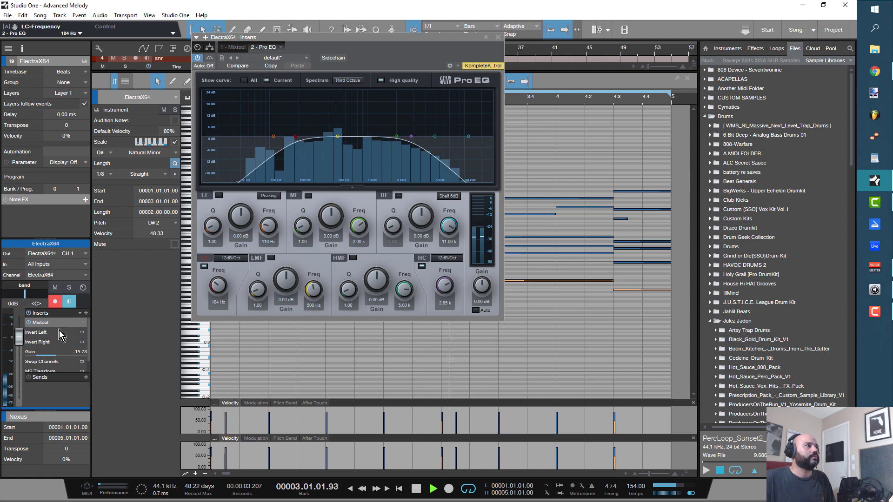
Step: Set the ElectraX64 channel's Mixtool gain to -17.28 dB and compare the mix with the channel muted and unmuted
{"action": "left_click_drag", "start_coordinate": [41, 352], "coordinate": [41, 356]}
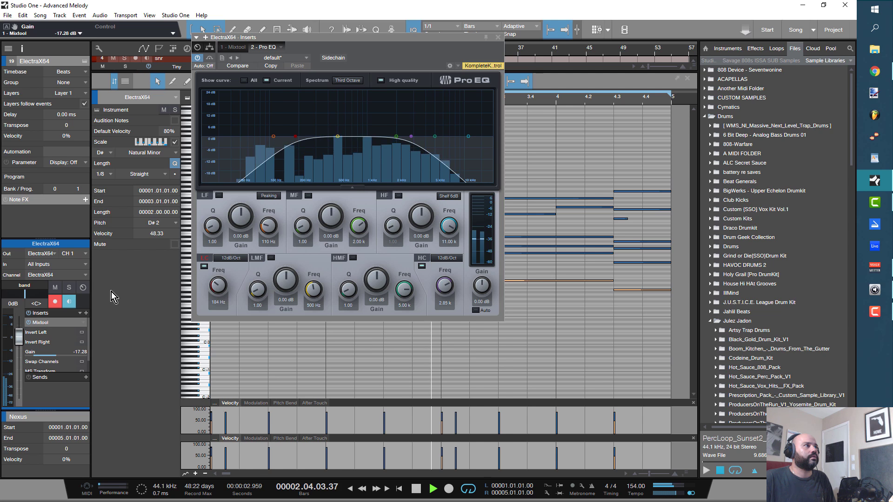
{"action": "left_click", "coordinate": [56, 288]}
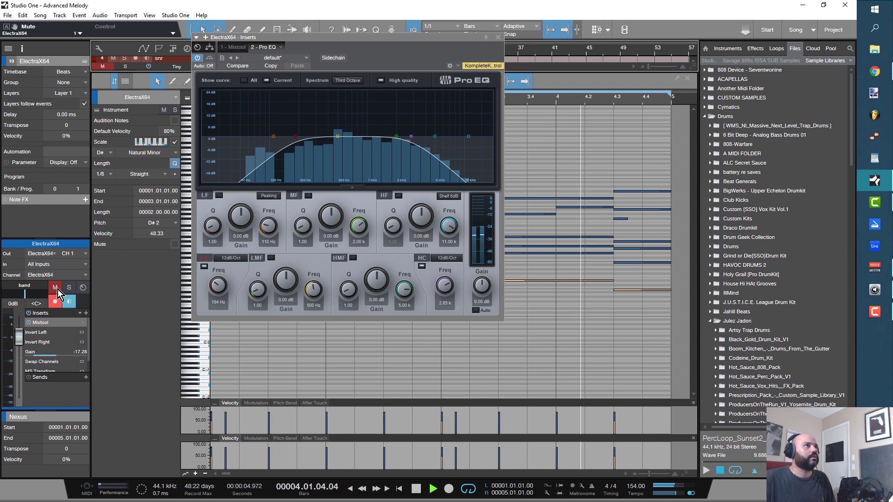
{"action": "left_click", "coordinate": [55, 288]}
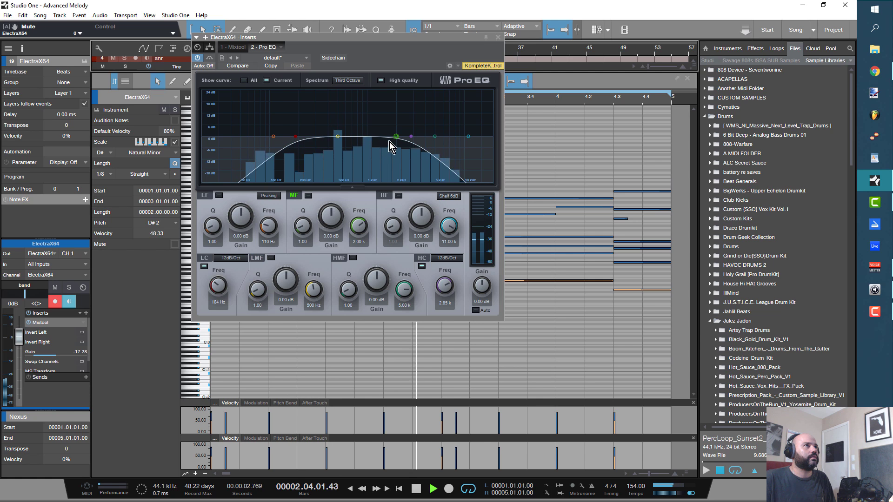
Step: Cut the MF band by 7.53 dB at 1.72 kHz, boost the LMF band slightly at 334 Hz and close the Pro EQ
{"action": "mouse_move", "coordinate": [396, 138]}
{"action": "left_mouse_down"}
{"action": "mouse_move", "coordinate": [373, 140]}
{"action": "mouse_move", "coordinate": [389, 152]}
{"action": "left_mouse_up"}
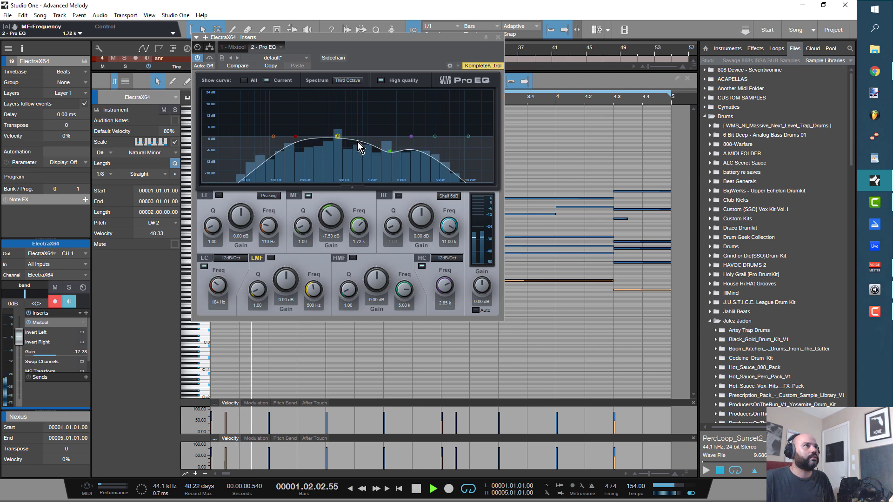
{"action": "left_click_drag", "start_coordinate": [338, 136], "coordinate": [321, 130]}
{"action": "left_click", "coordinate": [498, 37]}
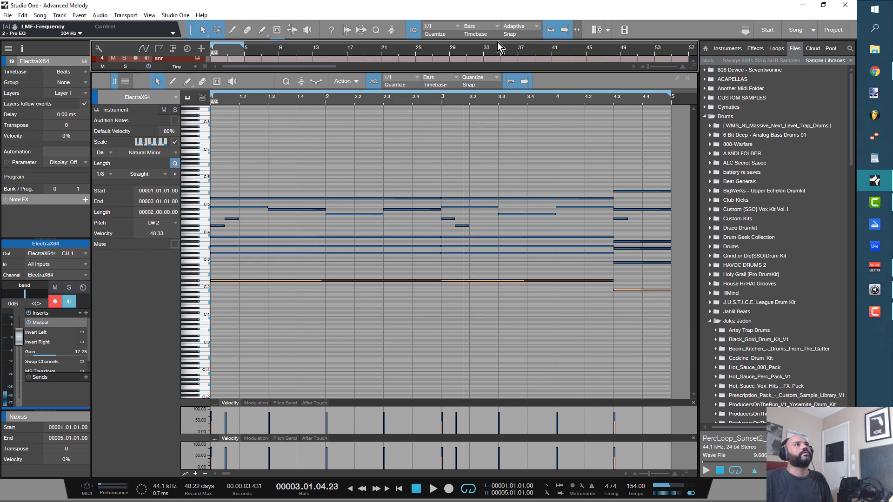
Step: Place clhh.mid from A MIDI FOLDER > Future Drums > 07 Mask On 150 at bar 1 of the clhh track and play from the start
{"action": "left_click_drag", "start_coordinate": [497, 71], "coordinate": [408, 344]}
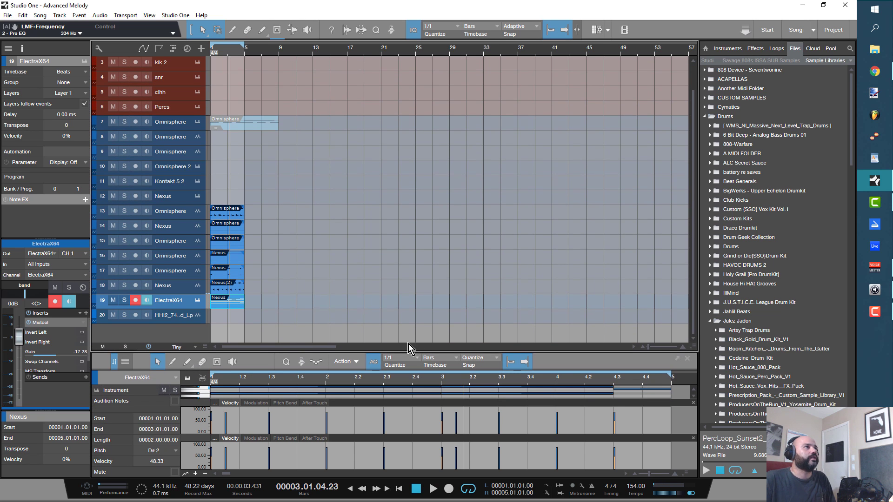
{"action": "scroll", "coordinate": [285, 220], "scroll_direction": "down", "scroll_amount": 1}
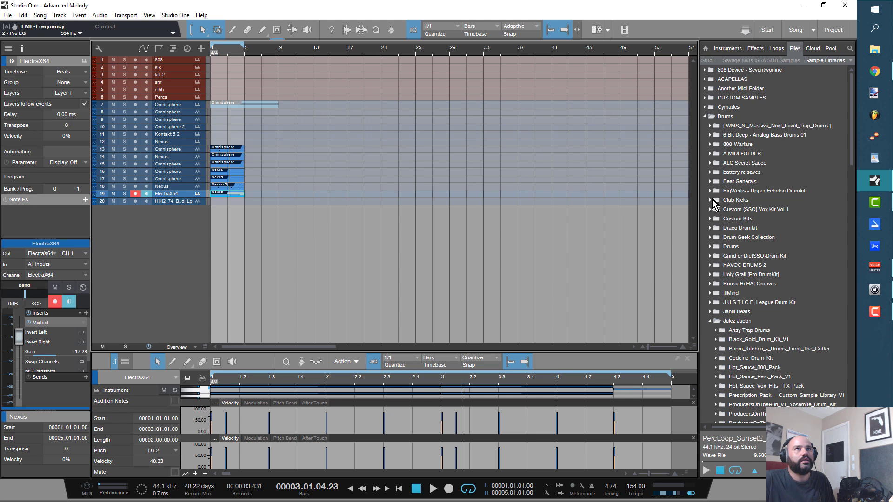
{"action": "left_click", "coordinate": [708, 153]}
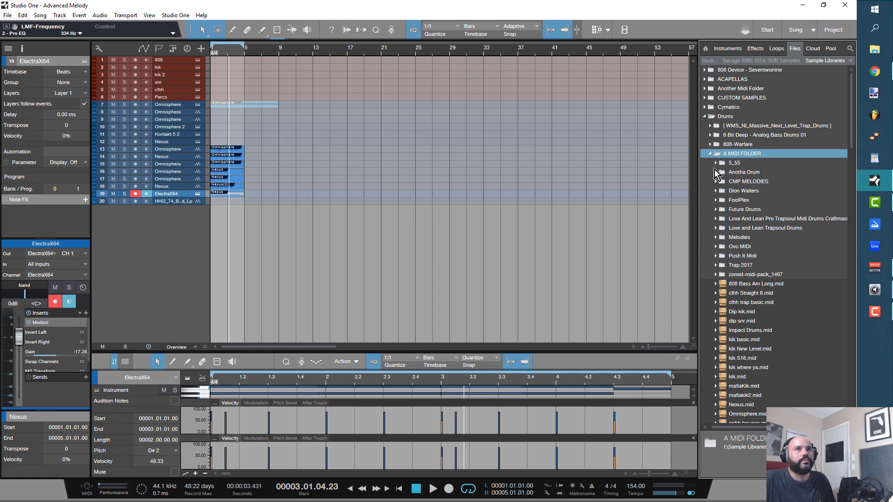
{"action": "left_click", "coordinate": [715, 209]}
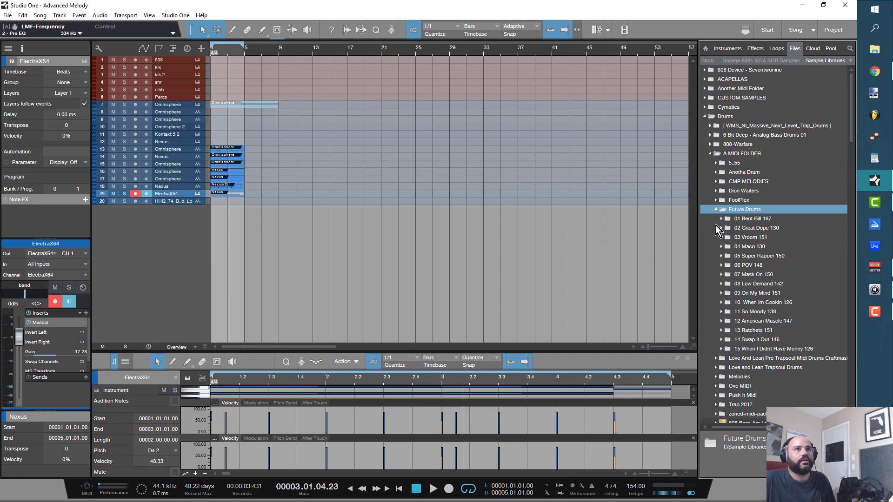
{"action": "left_click", "coordinate": [720, 274]}
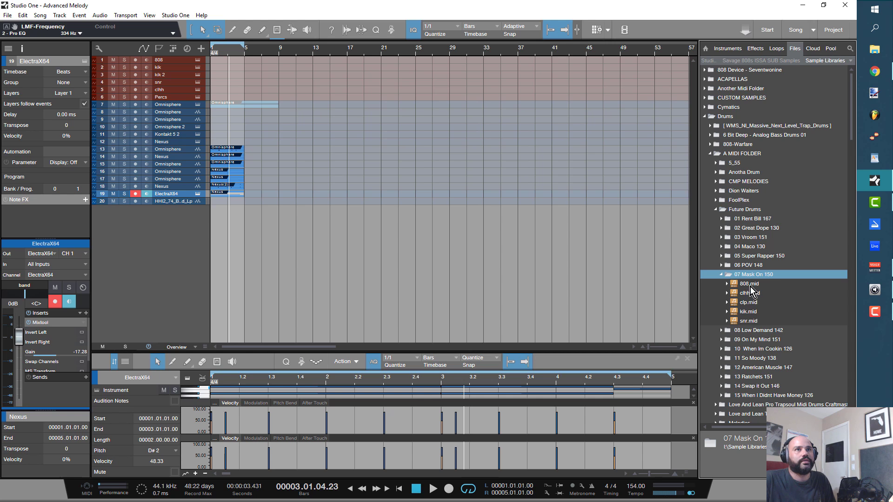
{"action": "left_click_drag", "start_coordinate": [748, 296], "coordinate": [223, 90]}
{"action": "left_click", "coordinate": [256, 92]}
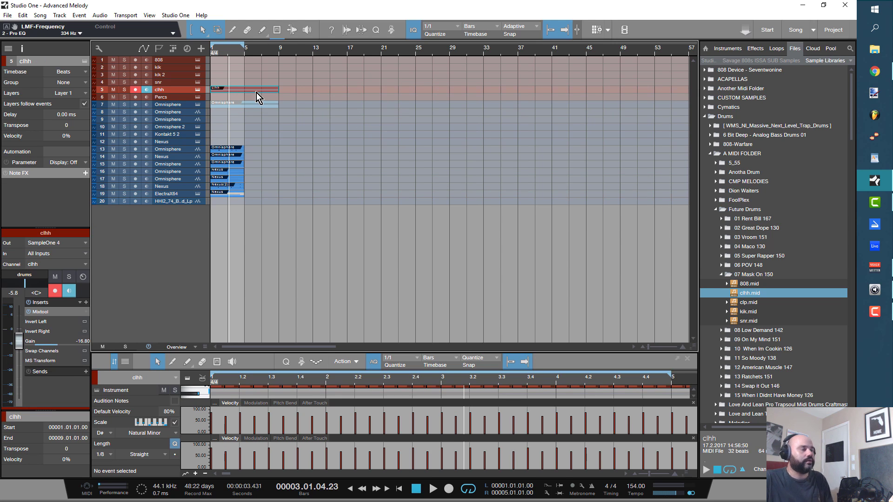
{"action": "key", "text": "comma"}
{"action": "key", "text": "space"}
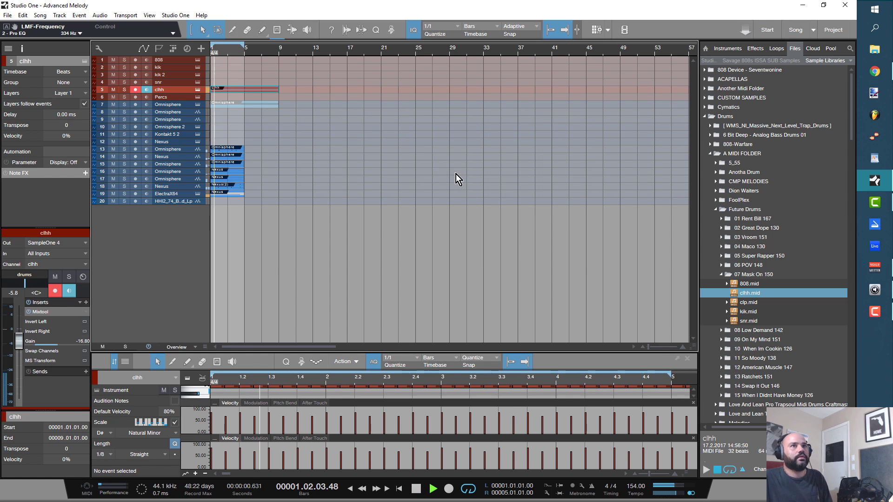
Step: Try snr.mid from the 07 Mask On 150 folder on the snr track, inspect its pattern and delete it
{"action": "left_click_drag", "start_coordinate": [748, 321], "coordinate": [227, 86]}
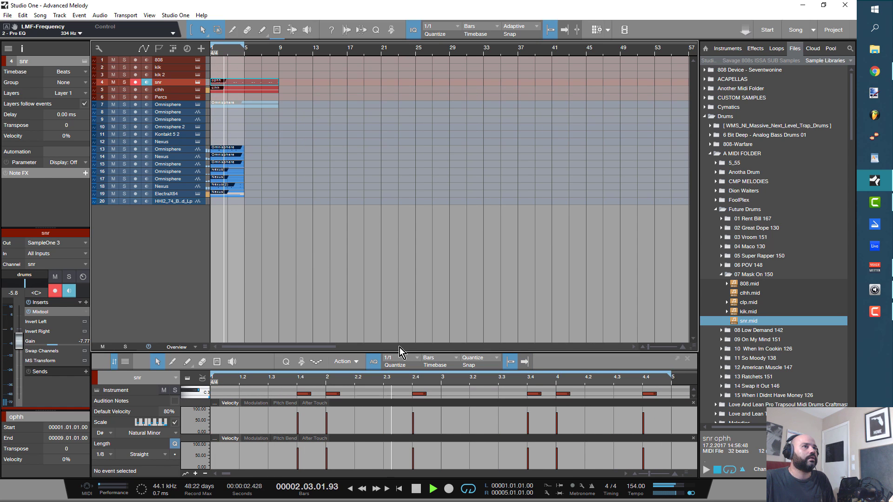
{"action": "left_click_drag", "start_coordinate": [398, 352], "coordinate": [393, 217]}
{"action": "left_click_drag", "start_coordinate": [276, 247], "coordinate": [357, 240]}
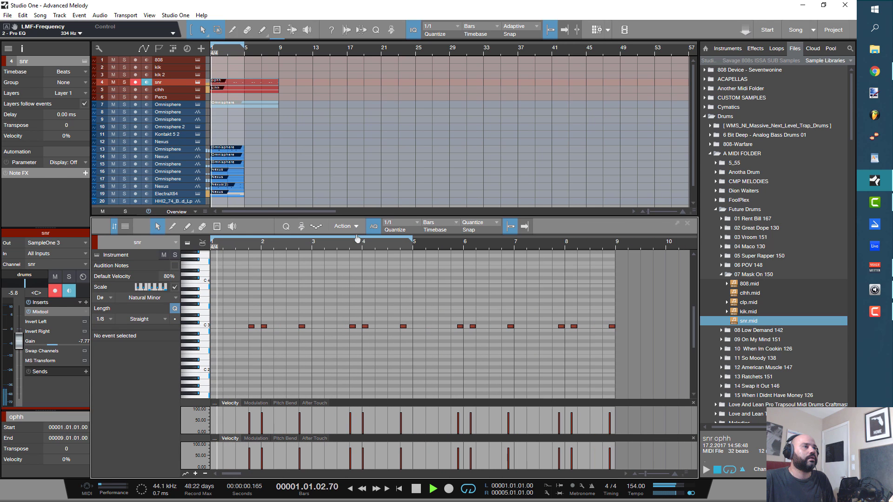
{"action": "key", "text": "space"}
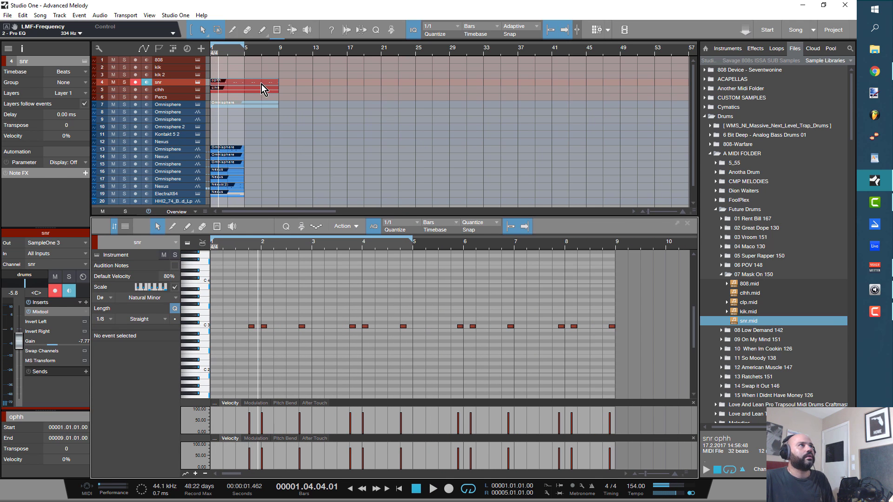
{"action": "key", "text": "Delete"}
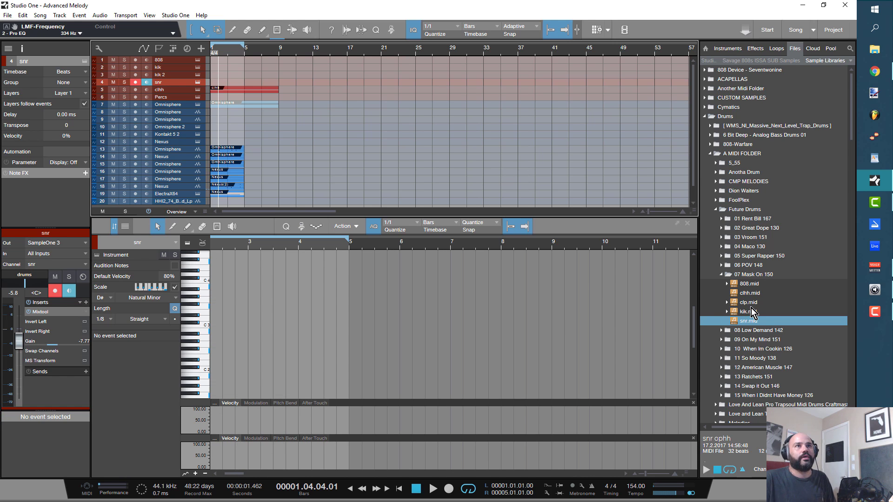
Step: Place clp.mid on the snr track and kik.mid on the kik track at bar 1, with playback running
{"action": "left_click_drag", "start_coordinate": [748, 303], "coordinate": [229, 87]}
{"action": "key", "text": "space"}
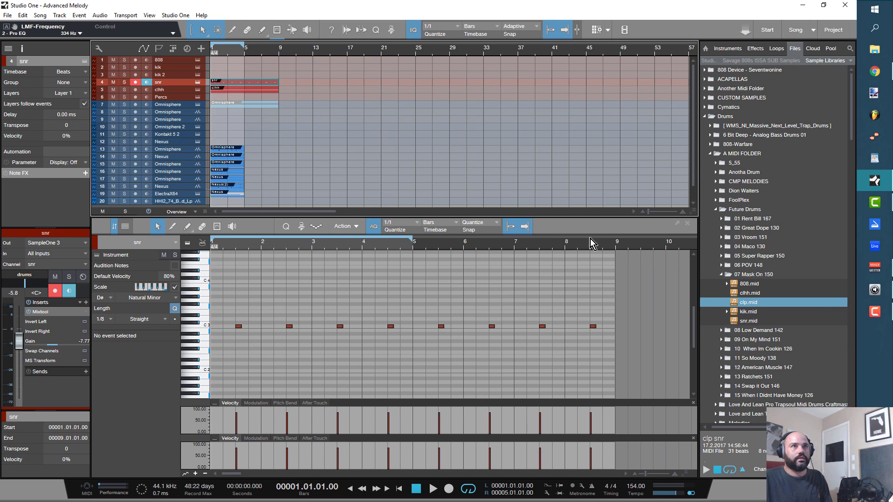
{"action": "left_click_drag", "start_coordinate": [748, 311], "coordinate": [233, 68]}
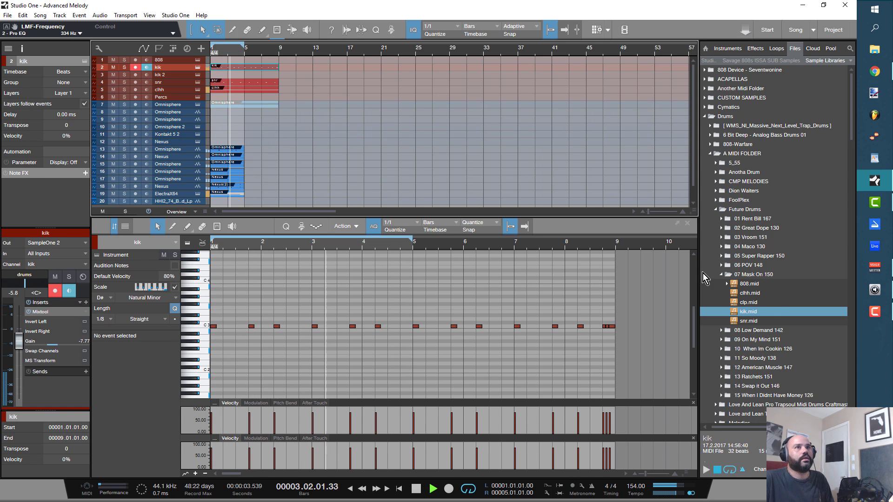
Step: Place 808.mid at bar 1 of the 808 track, transpose all its notes up three semitones and play the result
{"action": "left_click_drag", "start_coordinate": [747, 284], "coordinate": [227, 63]}
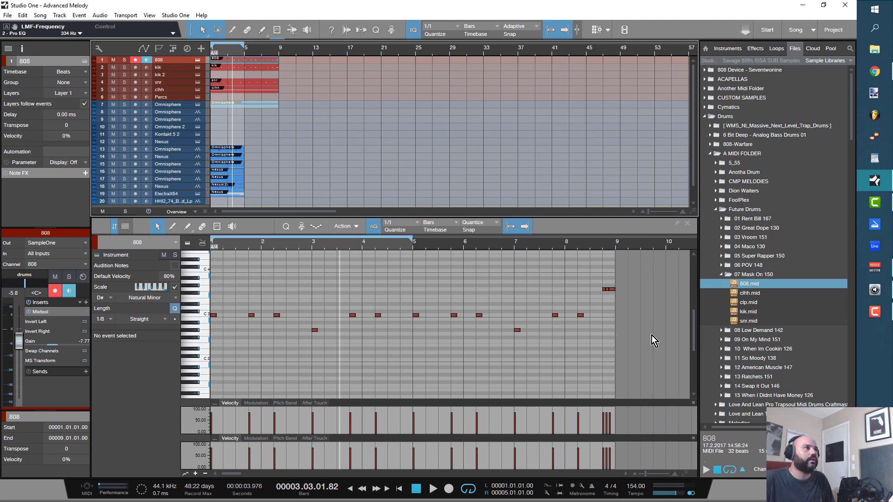
{"action": "left_click_drag", "start_coordinate": [651, 336], "coordinate": [209, 280]}
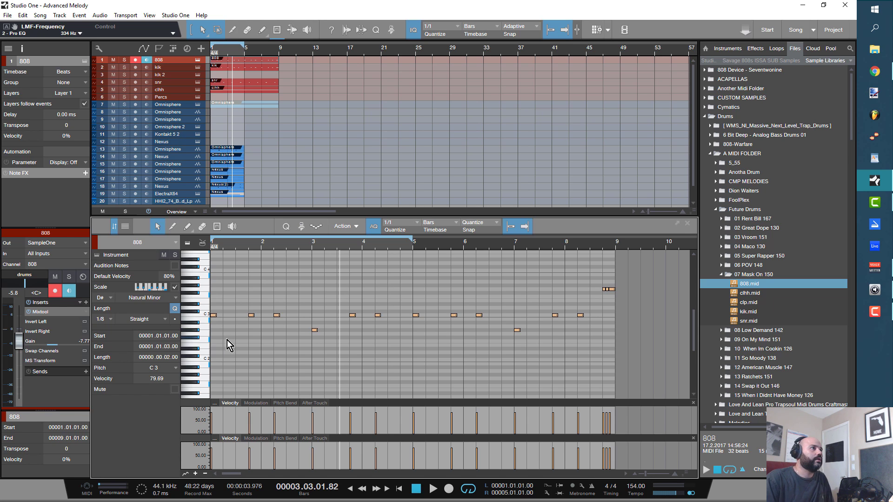
{"action": "key", "text": "Up"}
{"action": "key", "text": "Up"}
{"action": "key", "text": "Up"}
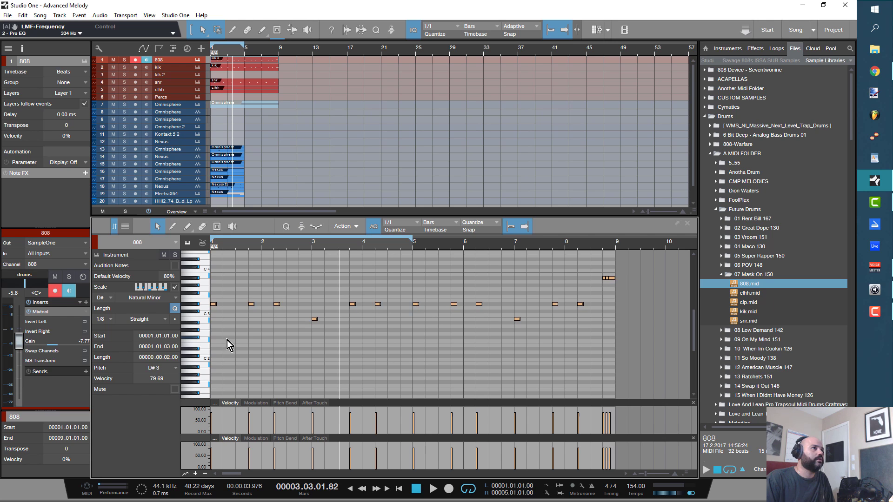
{"action": "key", "text": "space"}
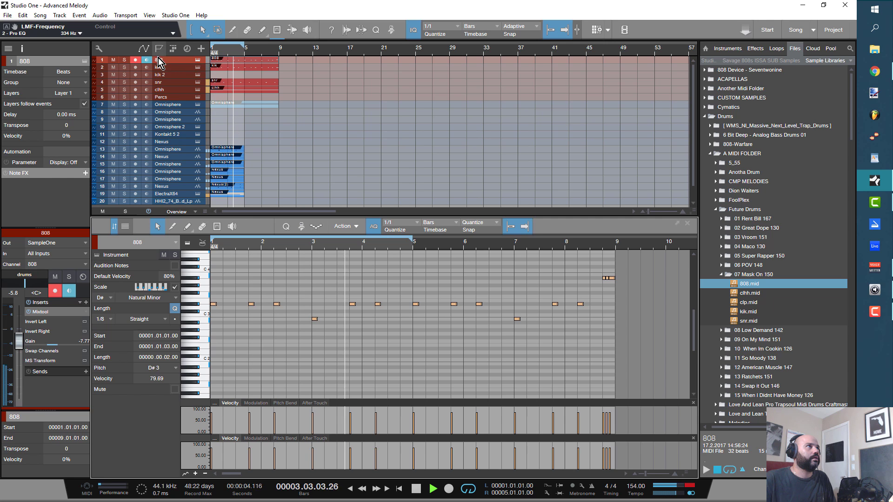
Step: Step back through the 808 track's SampleOne samples to Hissy Fit 808, listen to it and close the instrument
{"action": "left_click", "coordinate": [199, 60]}
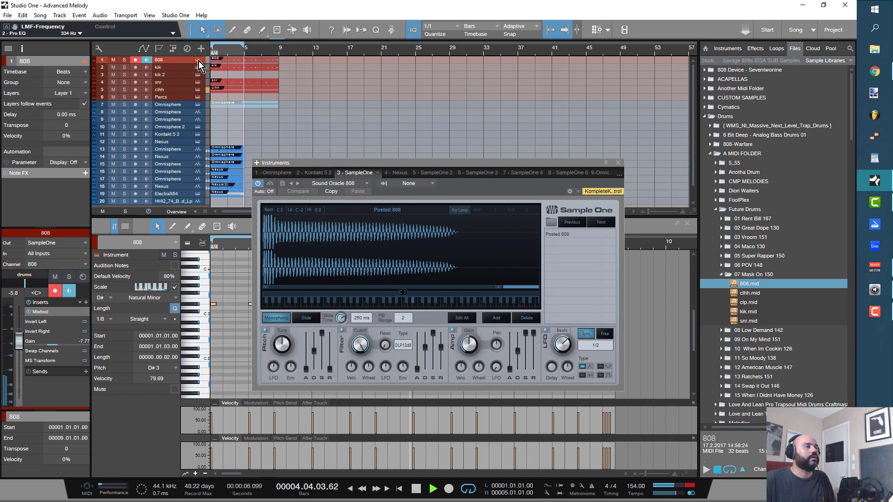
{"action": "left_click", "coordinate": [577, 224]}
{"action": "left_click", "coordinate": [577, 224]}
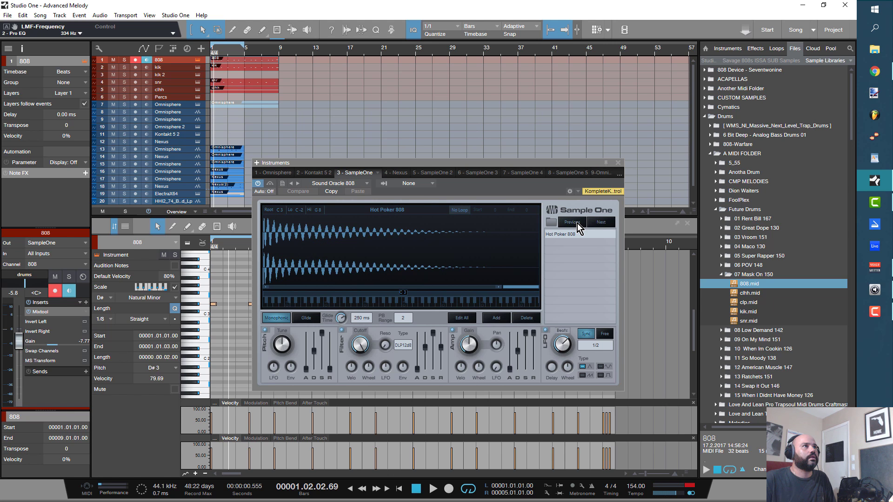
{"action": "left_click", "coordinate": [577, 223]}
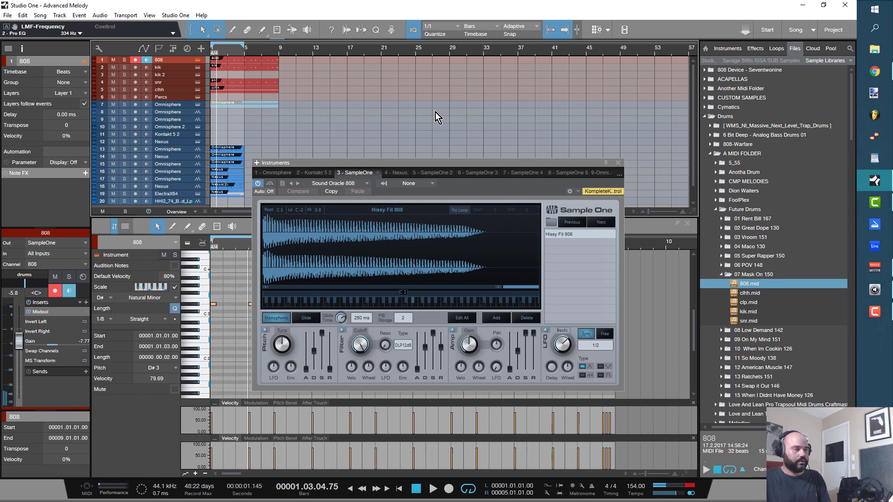
{"action": "key", "text": "space"}
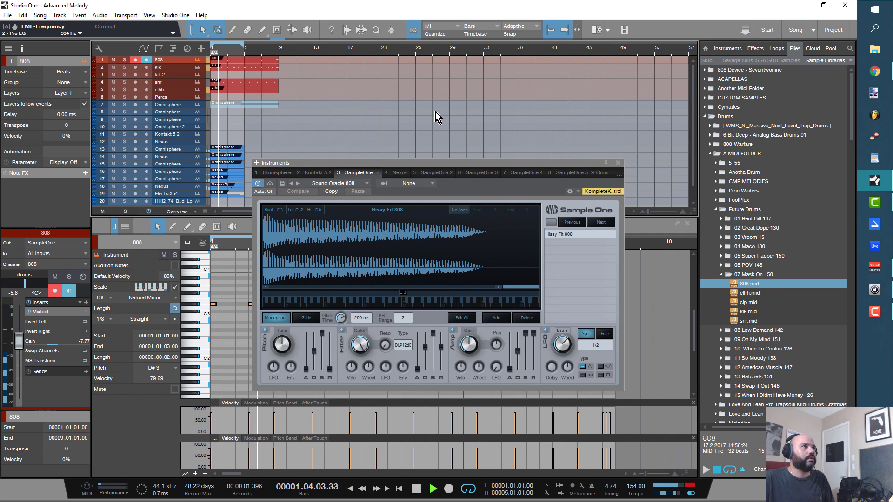
{"action": "left_click", "coordinate": [618, 163]}
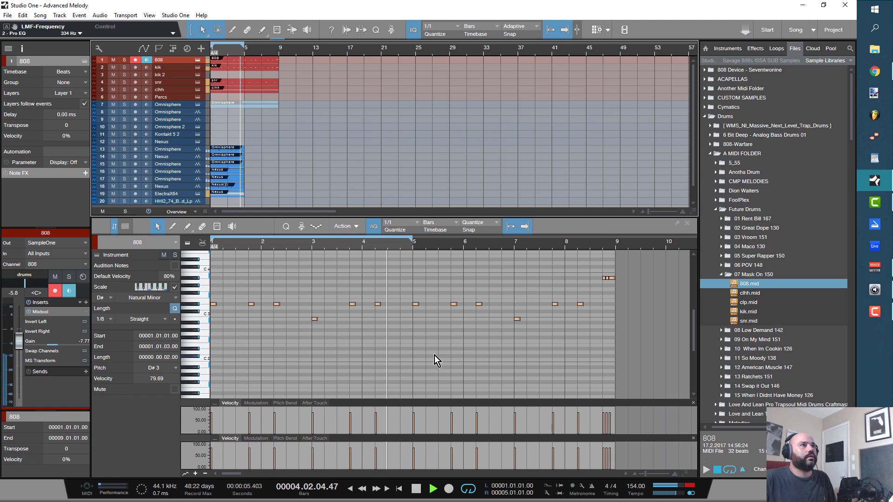
Step: Stop playback and duplicate all the melody events on tracks 13 to 19 so the copies start at bar 5
{"action": "scroll", "coordinate": [260, 148], "scroll_direction": "down", "scroll_amount": 1}
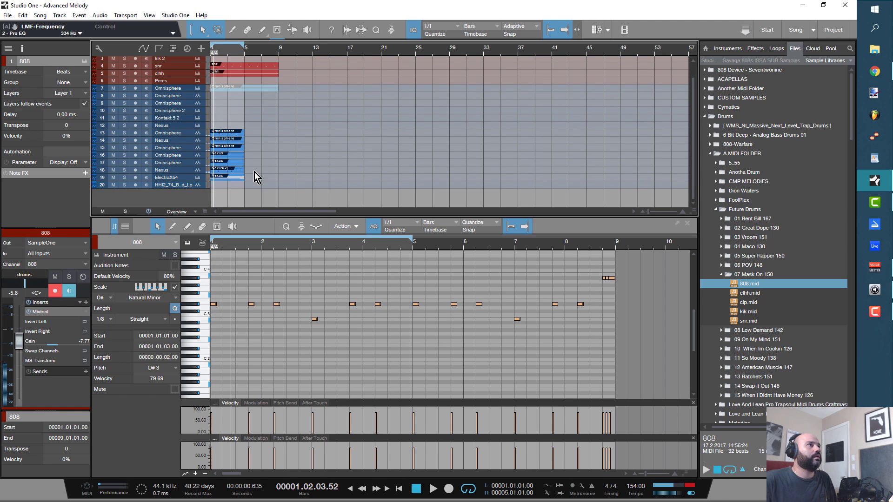
{"action": "key", "text": "space"}
{"action": "left_click_drag", "start_coordinate": [248, 180], "coordinate": [190, 136]}
{"action": "key", "text": "d"}
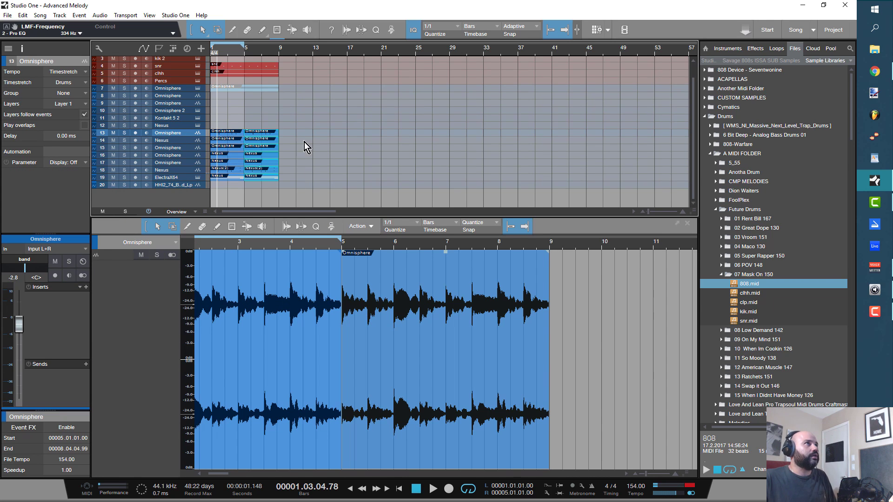
Step: Extend the loop range to bar 9, play it back and open the mixing console
{"action": "scroll", "coordinate": [338, 124], "scroll_direction": "down", "scroll_amount": 1}
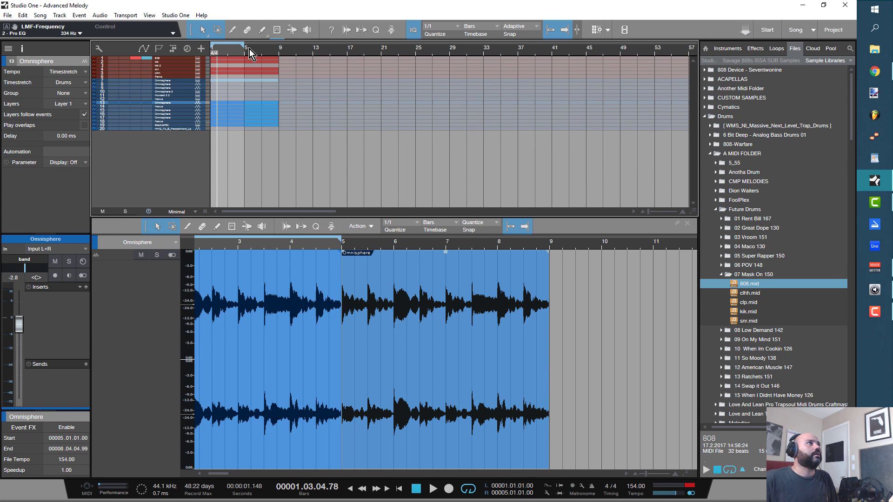
{"action": "left_click_drag", "start_coordinate": [242, 47], "coordinate": [279, 47]}
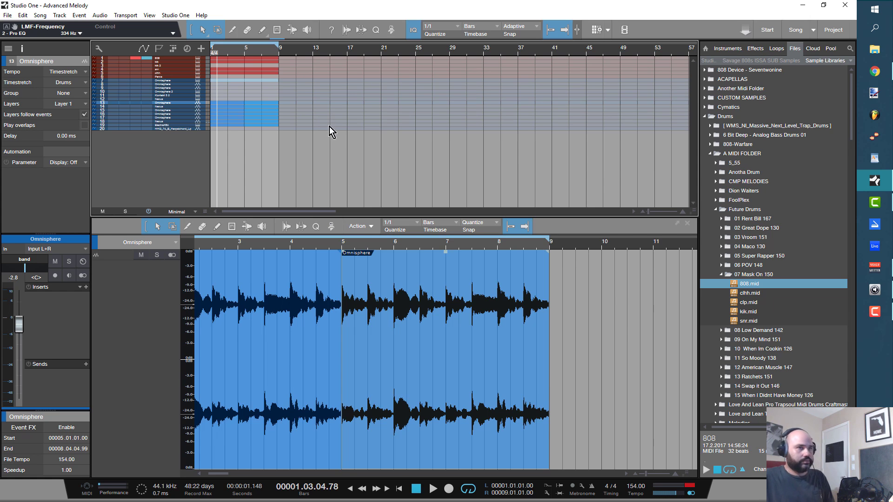
{"action": "key", "text": "space"}
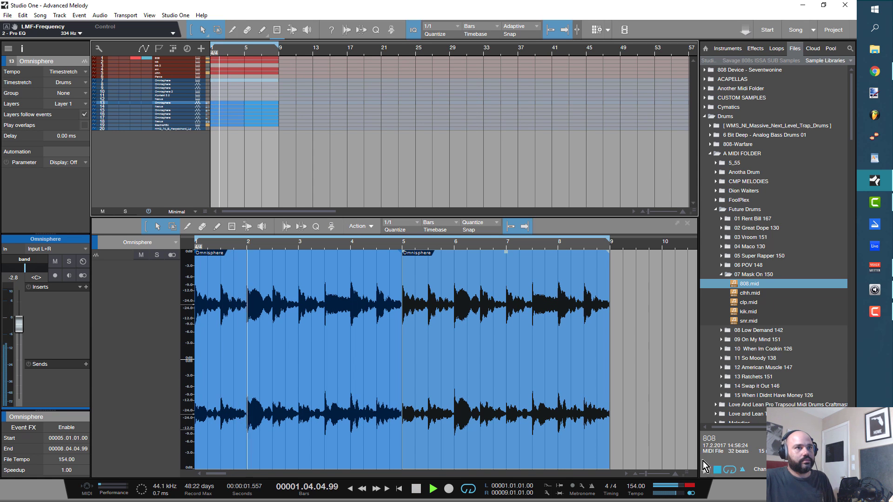
{"action": "key", "text": "F3"}
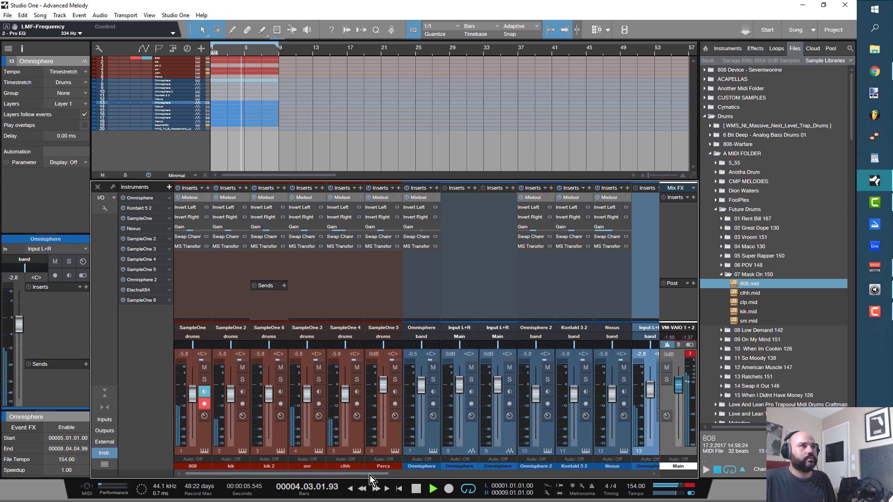
Step: Lower the L2 limiter threshold on the MIXbus channel to -6.0 dB and close the plug-in
{"action": "left_click_drag", "start_coordinate": [372, 475], "coordinate": [630, 475]}
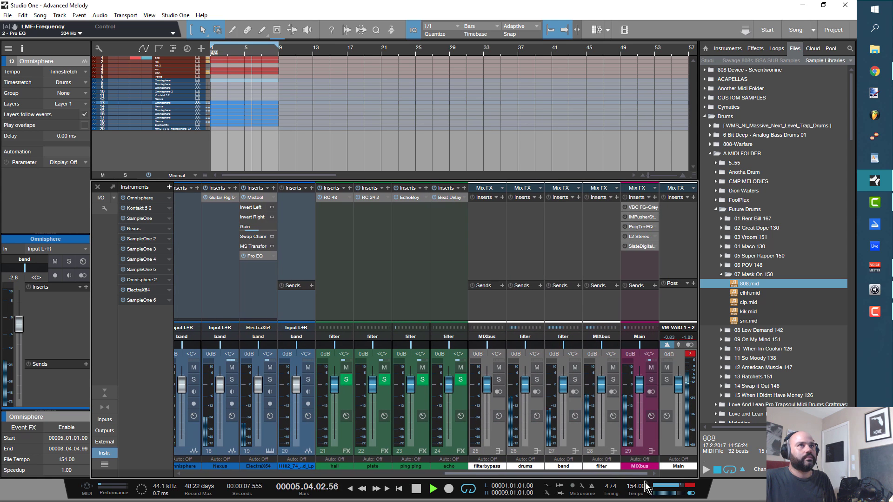
{"action": "left_click", "coordinate": [637, 237]}
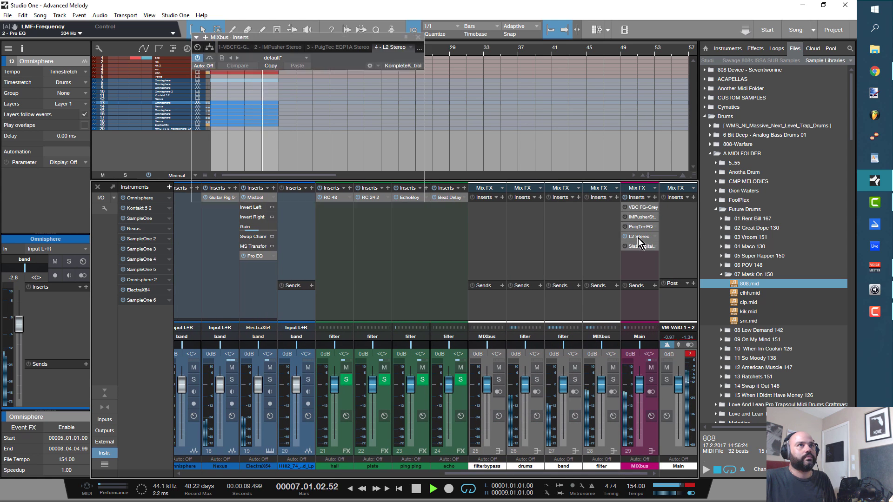
{"action": "left_click_drag", "start_coordinate": [218, 116], "coordinate": [219, 120]}
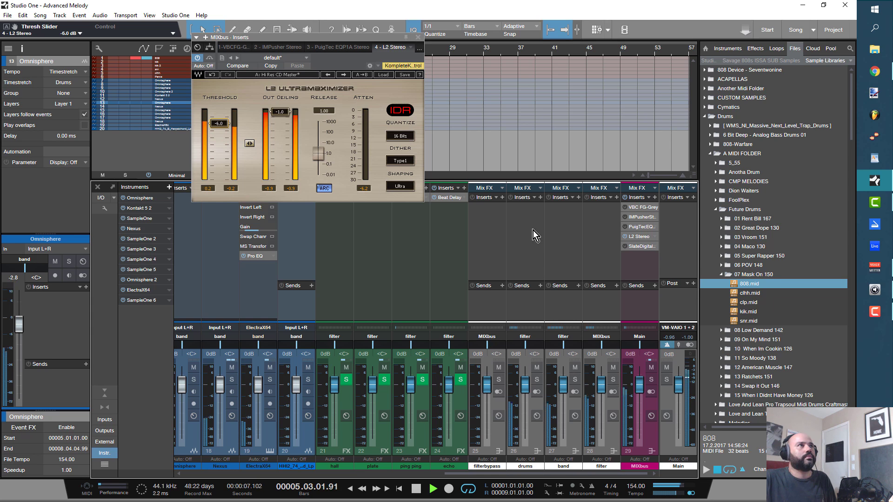
{"action": "left_click", "coordinate": [418, 37]}
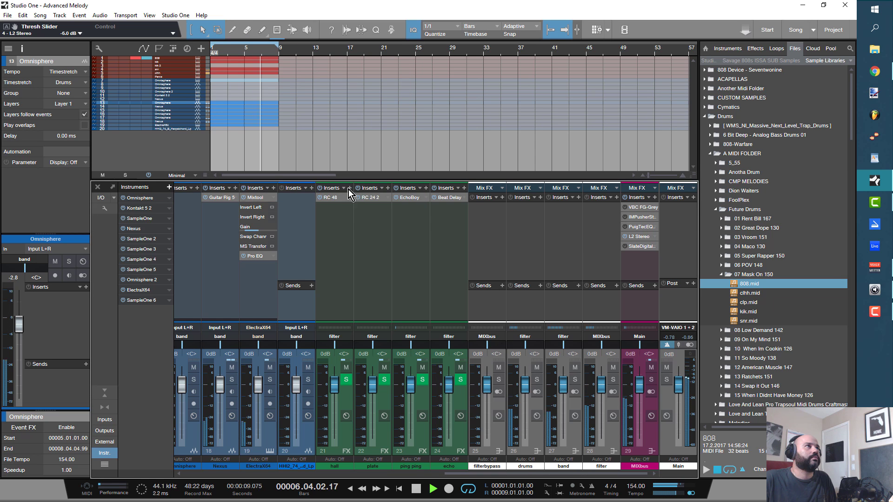
Step: Stop playback and delete the Omnisphere instrument event on track 7
{"action": "left_click_drag", "start_coordinate": [347, 180], "coordinate": [339, 296]}
{"action": "scroll", "coordinate": [287, 134], "scroll_direction": "down", "scroll_amount": 1}
{"action": "scroll", "coordinate": [284, 155], "scroll_direction": "up", "scroll_amount": 3}
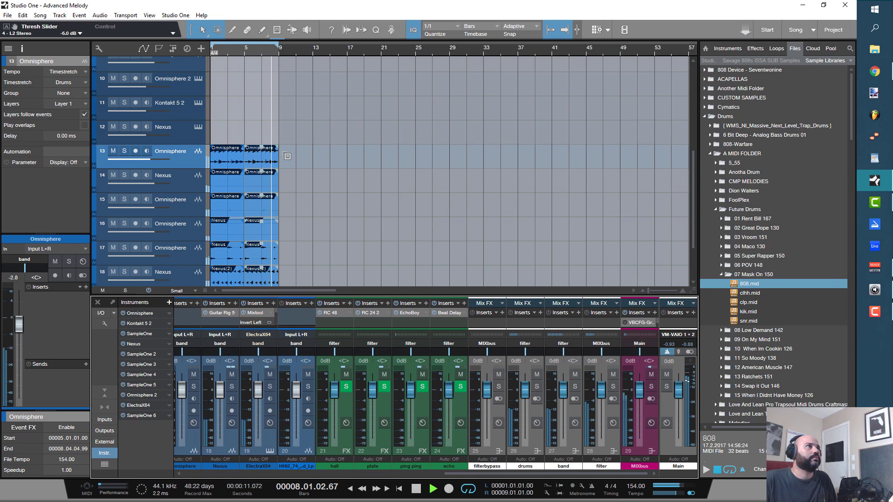
{"action": "scroll", "coordinate": [287, 156], "scroll_direction": "down", "scroll_amount": 1}
{"action": "scroll", "coordinate": [287, 156], "scroll_direction": "up", "scroll_amount": 2}
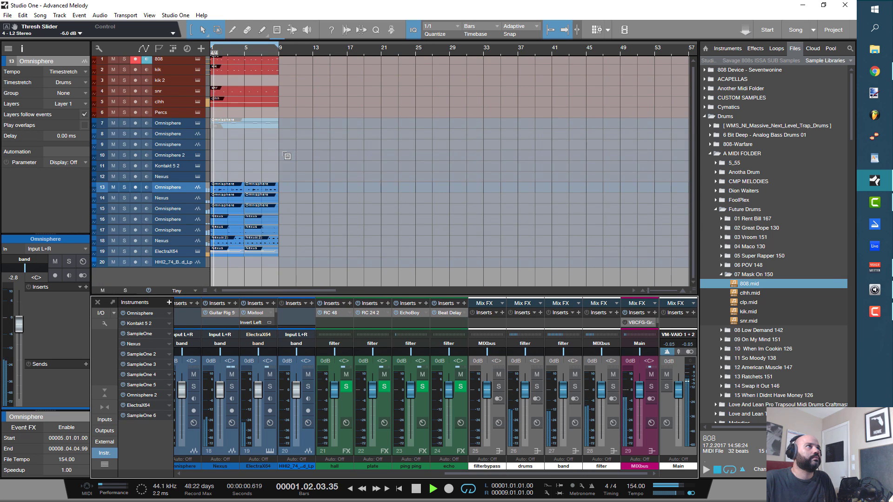
{"action": "scroll", "coordinate": [280, 146], "scroll_direction": "up", "scroll_amount": 1}
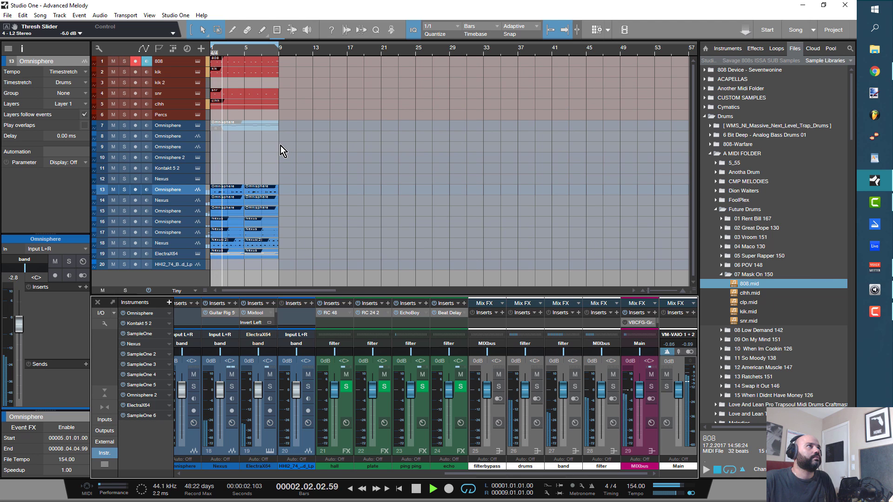
{"action": "key", "text": "space"}
{"action": "left_click", "coordinate": [240, 126]}
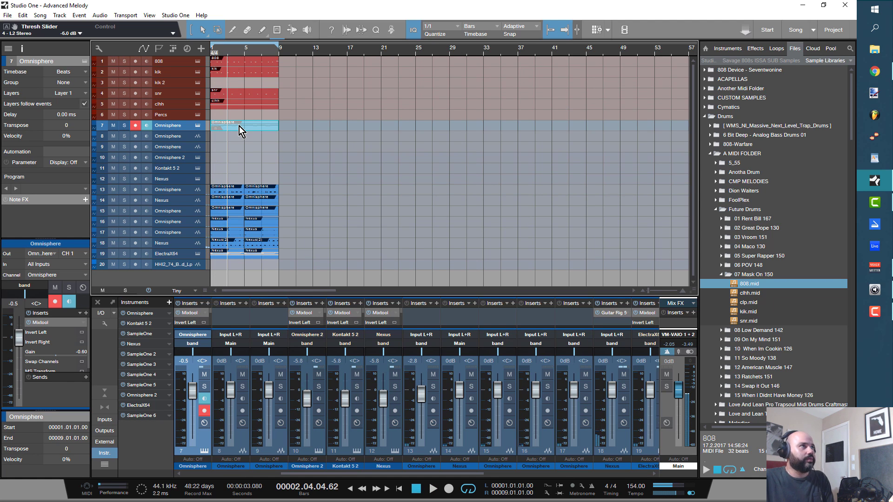
{"action": "key", "text": "Delete"}
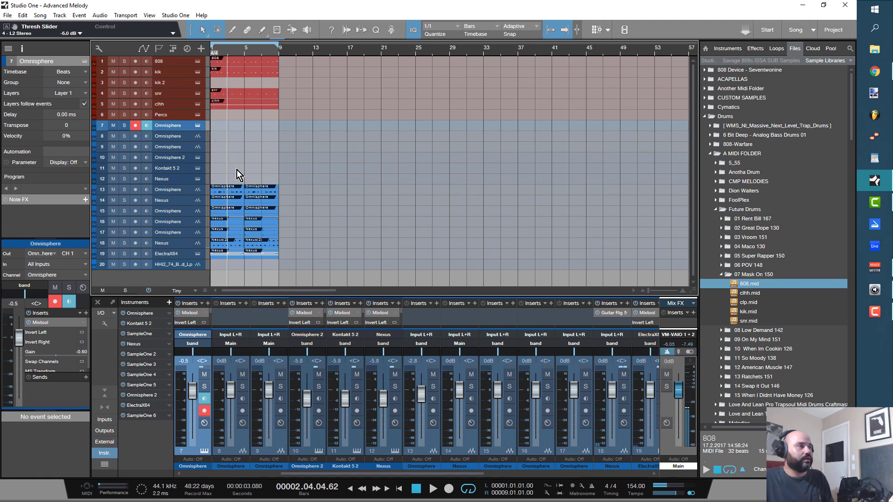
Step: Move tracks 13 to 19, the ones holding the melody events, directly below the Percs track
{"action": "left_click", "coordinate": [177, 193]}
{"action": "left_click", "coordinate": [182, 257]}
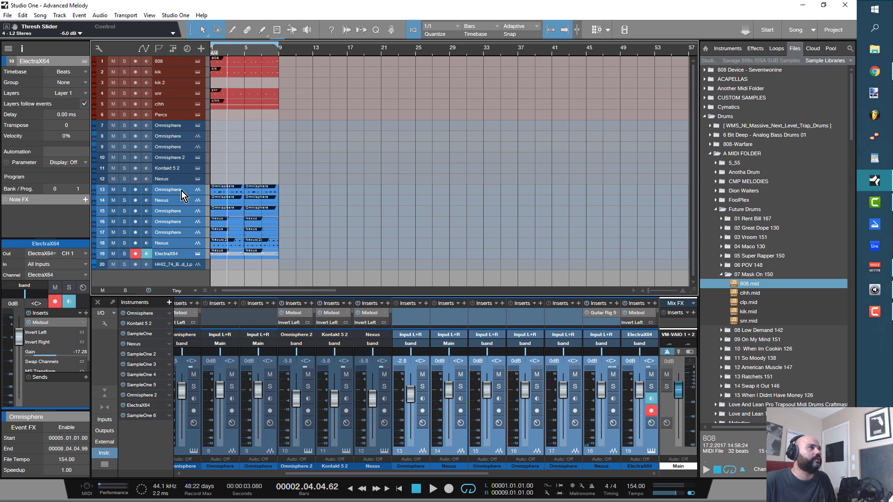
{"action": "left_click_drag", "start_coordinate": [181, 190], "coordinate": [186, 122]}
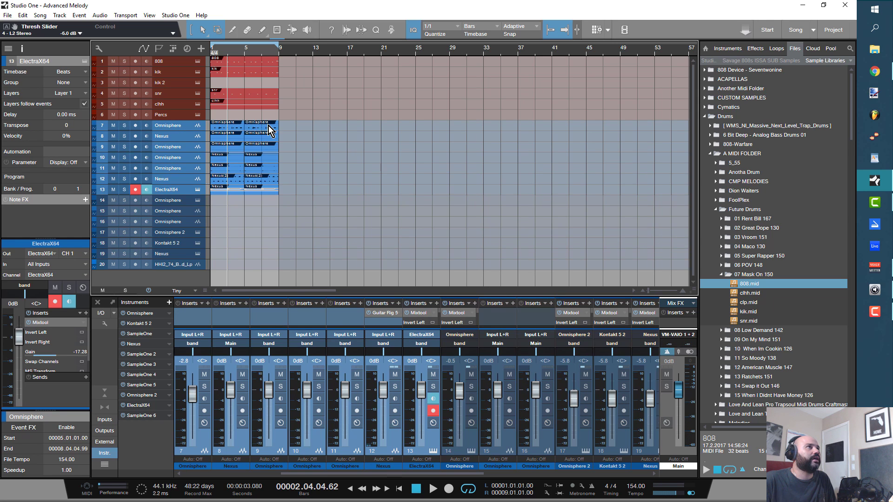
Step: Duplicate all the drum and melody events four times so the arrangement runs to bar 41
{"action": "scroll", "coordinate": [269, 125], "scroll_direction": "down", "scroll_amount": 1}
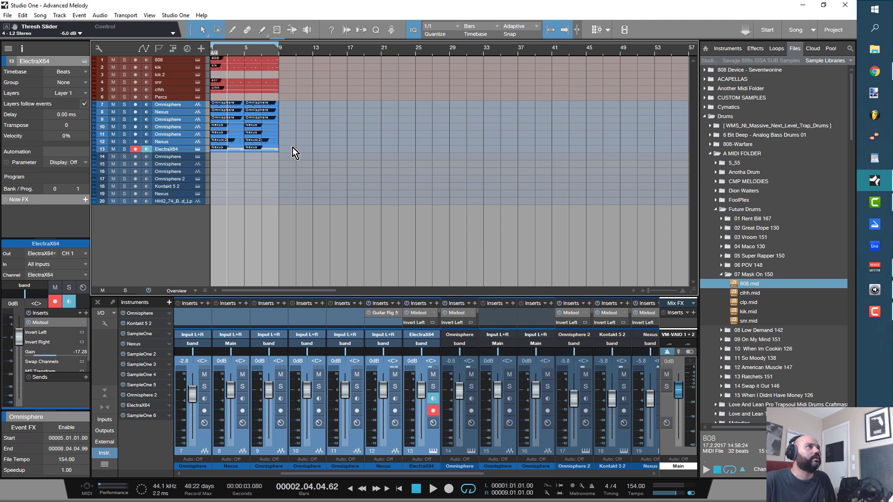
{"action": "left_click_drag", "start_coordinate": [292, 147], "coordinate": [206, 62]}
{"action": "key", "text": "d"}
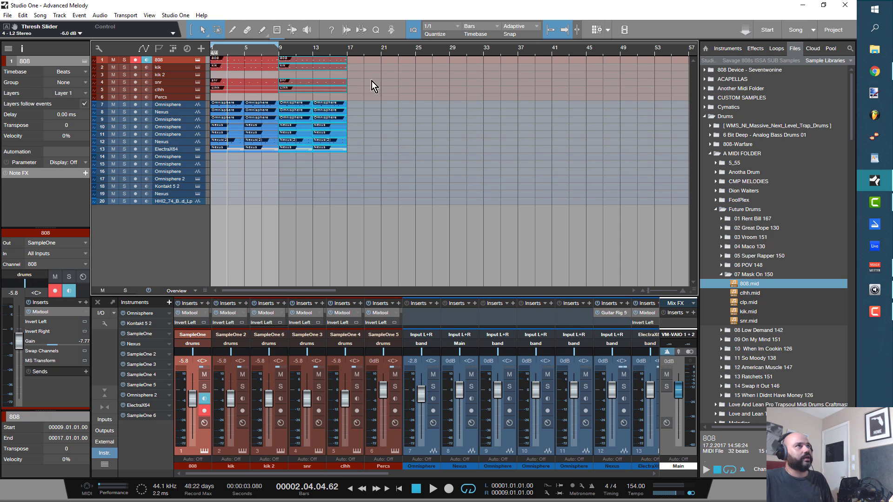
{"action": "key", "text": "d"}
{"action": "key", "text": "d"}
{"action": "key", "text": "d"}
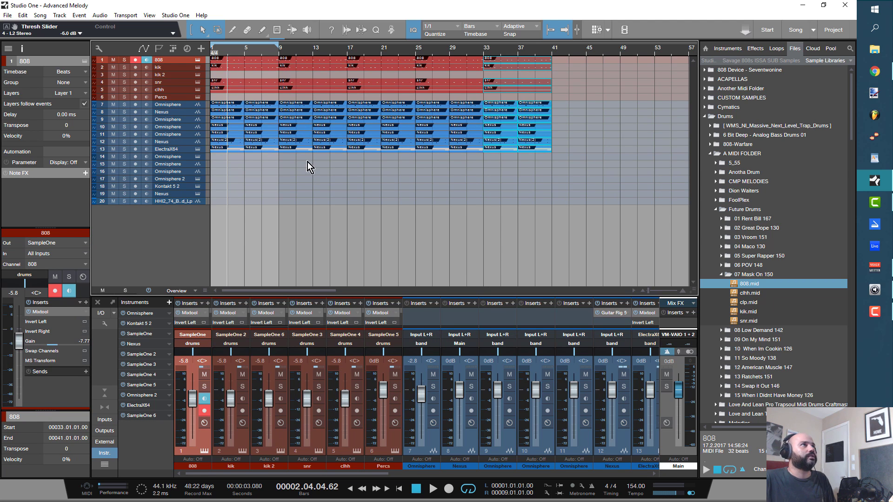
Step: Delete the drum events in bars 1 to 9 and play the start of the arrangement
{"action": "left_click_drag", "start_coordinate": [278, 99], "coordinate": [203, 55]}
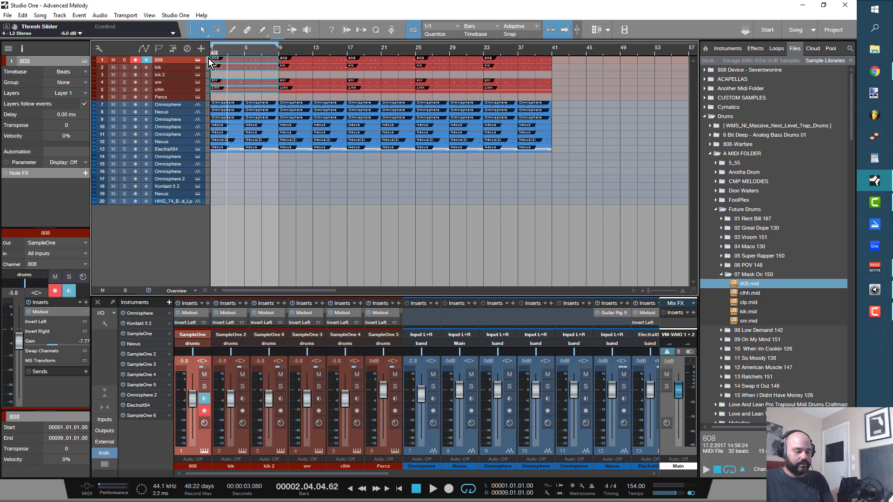
{"action": "key", "text": "Delete"}
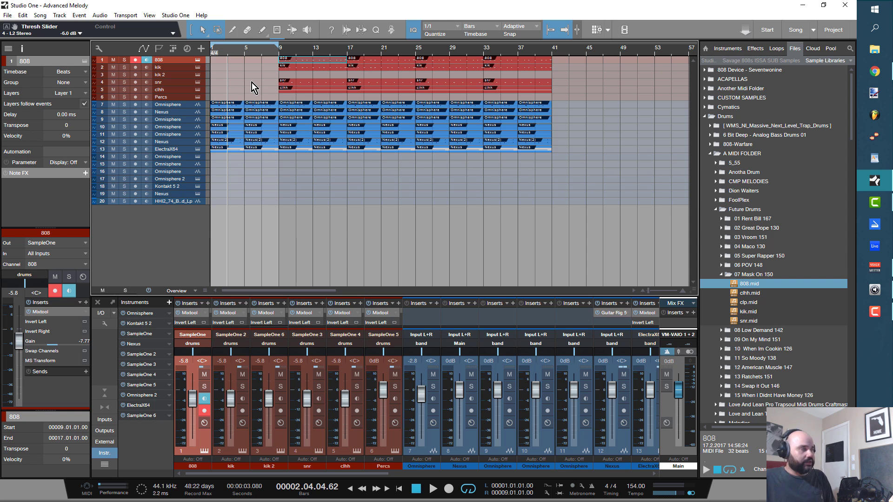
{"action": "key", "text": "space"}
{"action": "scroll", "coordinate": [237, 172], "scroll_direction": "down", "scroll_amount": 1}
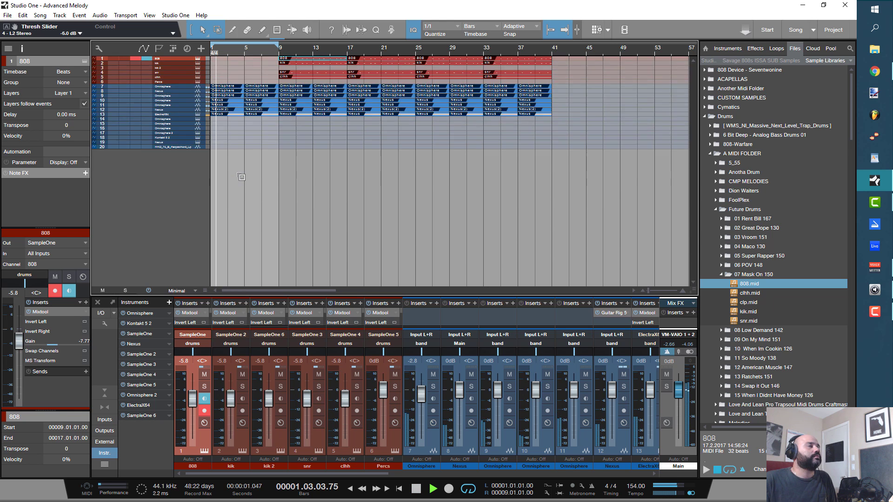
{"action": "scroll", "coordinate": [237, 173], "scroll_direction": "up", "scroll_amount": 3}
{"action": "scroll", "coordinate": [237, 172], "scroll_direction": "down", "scroll_amount": 1}
{"action": "key", "text": "space"}
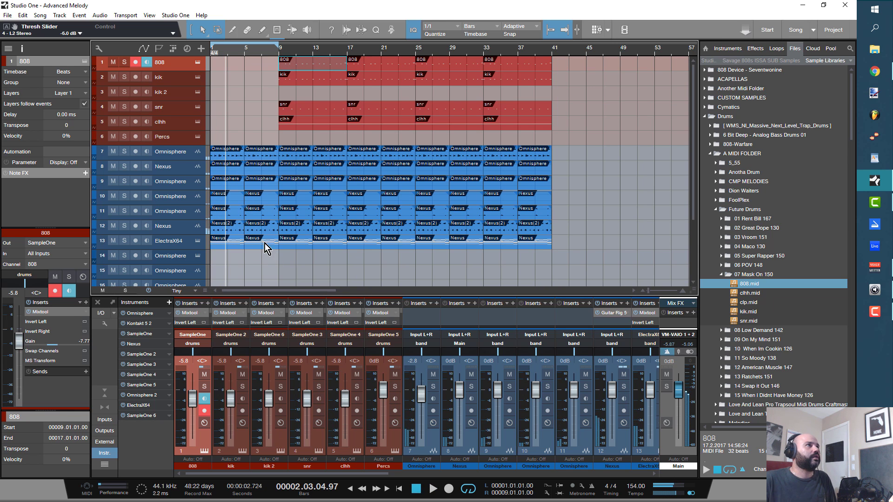
Step: Delete the track 7 Omnisphere events in bars 1 to 9, turn off the loop and play the intro
{"action": "left_click", "coordinate": [227, 155]}
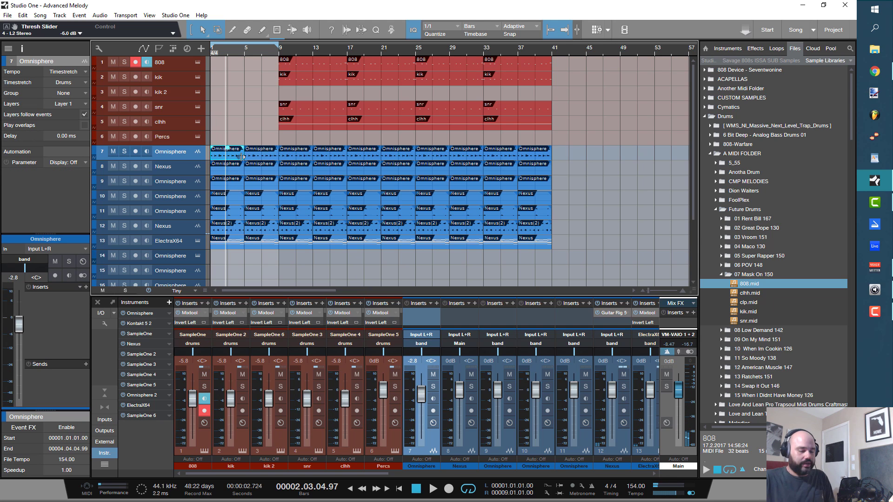
{"action": "key", "text": "comma"}
{"action": "key", "text": "space"}
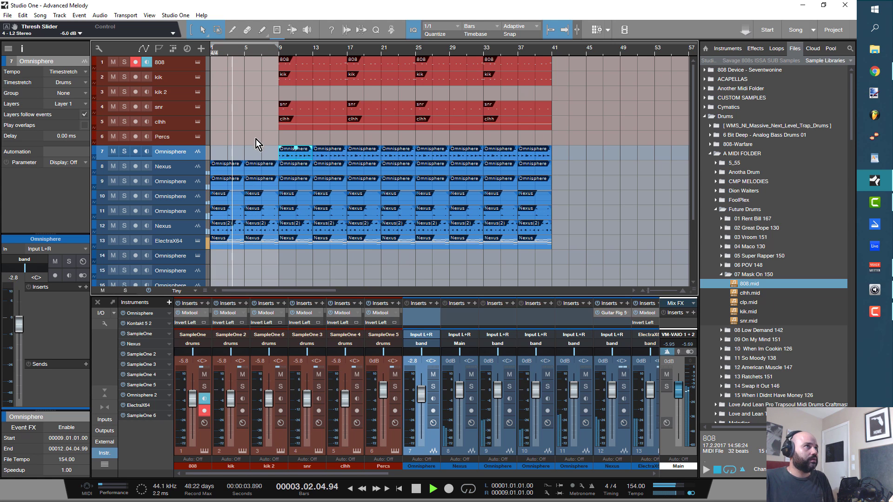
{"action": "key", "text": "space"}
Step: Thin the intro by deleting the first ElectraX64 event and the track 11 events in bars 1 to 9, playing it back
{"action": "left_click", "coordinate": [232, 246]}
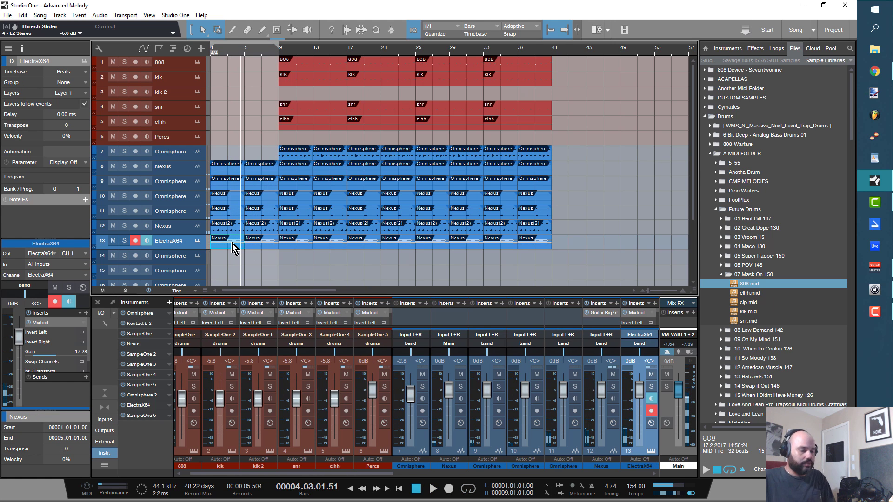
{"action": "key", "text": "comma"}
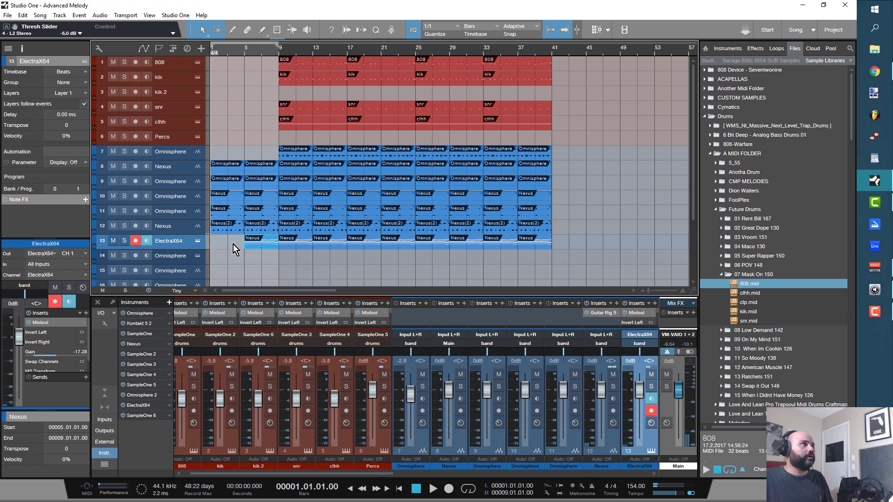
{"action": "key", "text": "space"}
{"action": "key", "text": "space"}
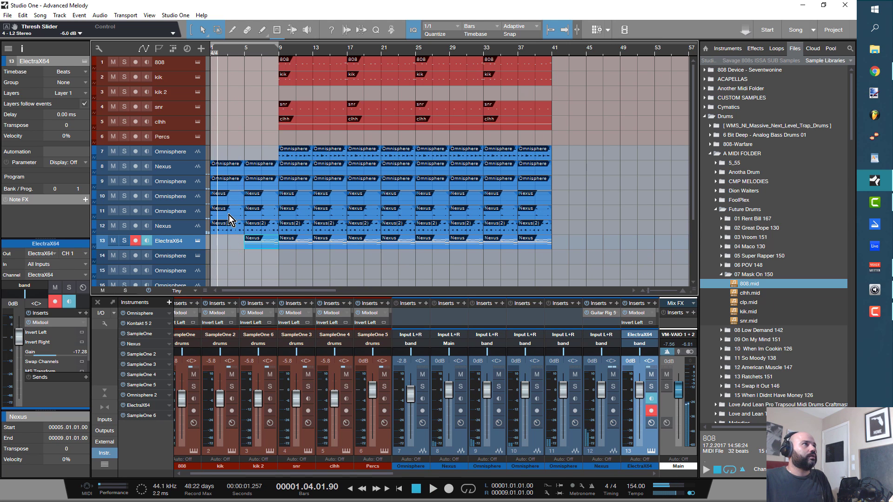
{"action": "left_click", "coordinate": [229, 214]}
{"action": "left_click_drag", "start_coordinate": [229, 217], "coordinate": [277, 229]}
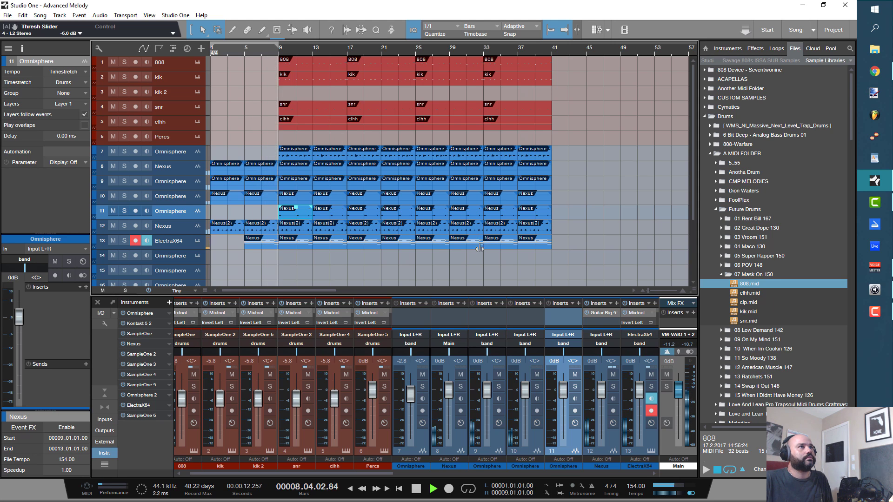
Step: Replace the melody in bars 25 to 33 with a copy of the intro events, and copy the ElectraX64 event from bar 29 to bar 25
{"action": "left_click_drag", "start_coordinate": [480, 256], "coordinate": [418, 155]}
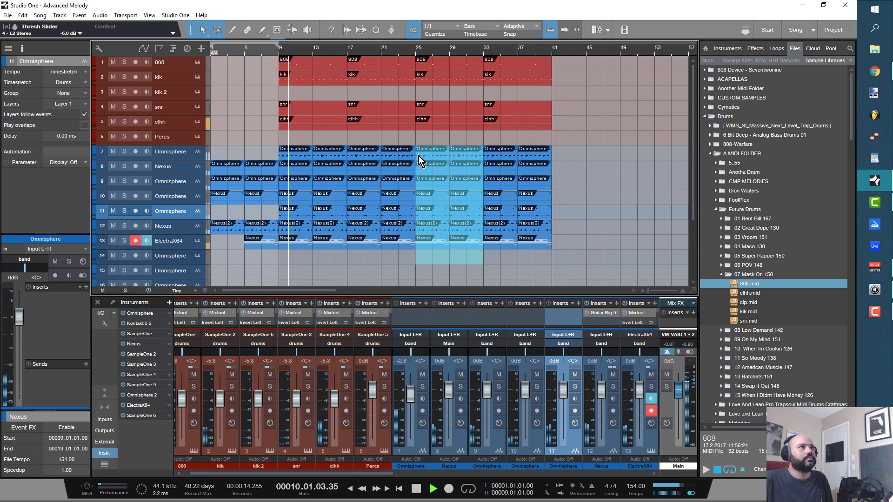
{"action": "key", "text": "Delete"}
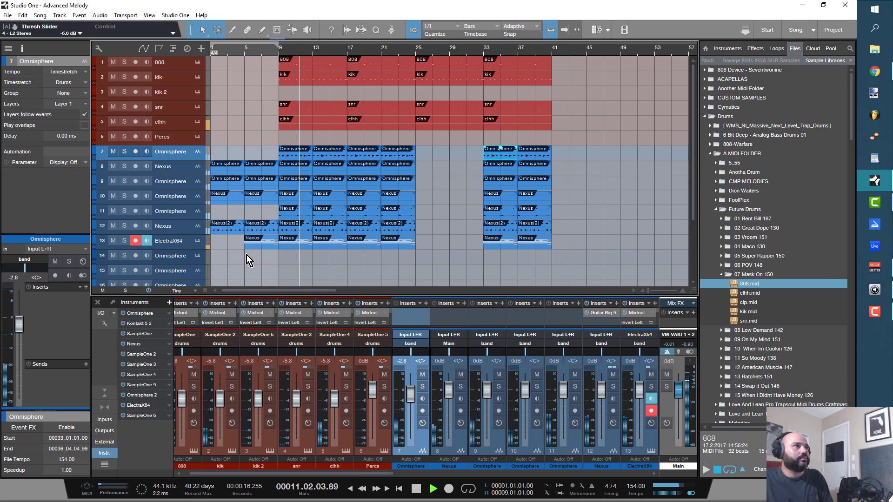
{"action": "left_click_drag", "start_coordinate": [276, 256], "coordinate": [425, 169]}
{"action": "left_click", "coordinate": [464, 262]}
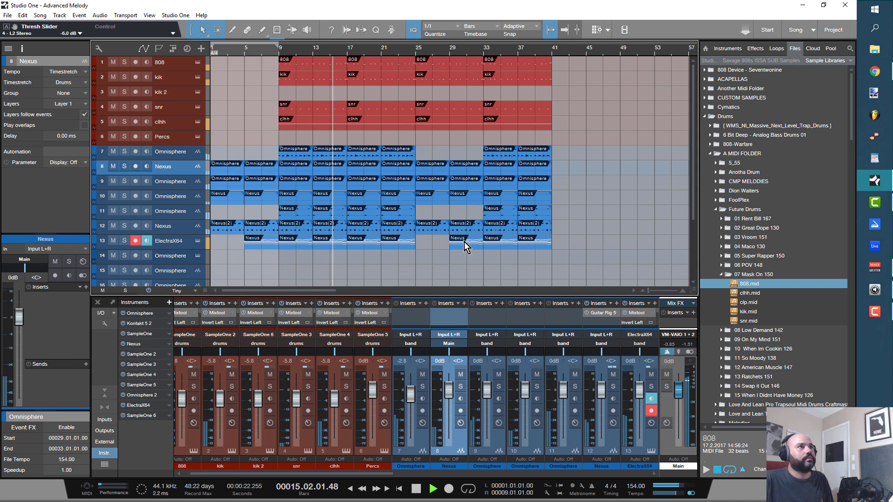
{"action": "left_click_drag", "start_coordinate": [464, 242], "coordinate": [429, 242]}
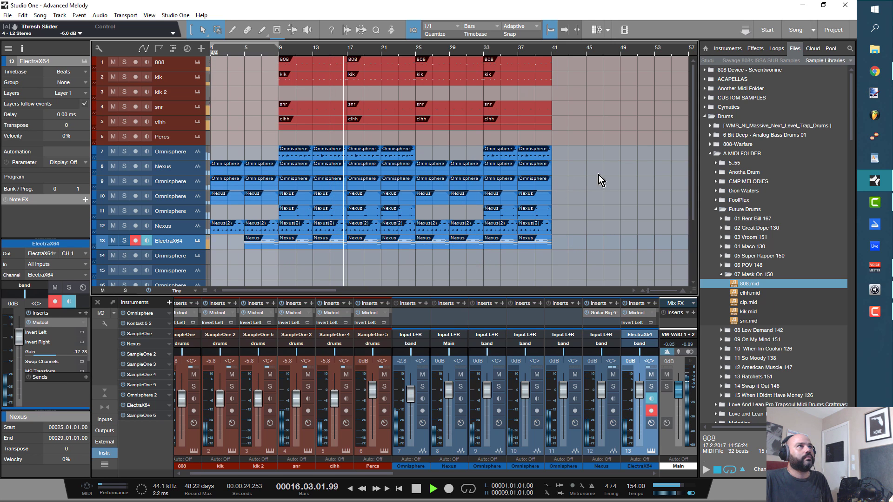
Step: Delete the 808 and kik events in bars 25 to 33
{"action": "left_click", "coordinate": [448, 57]}
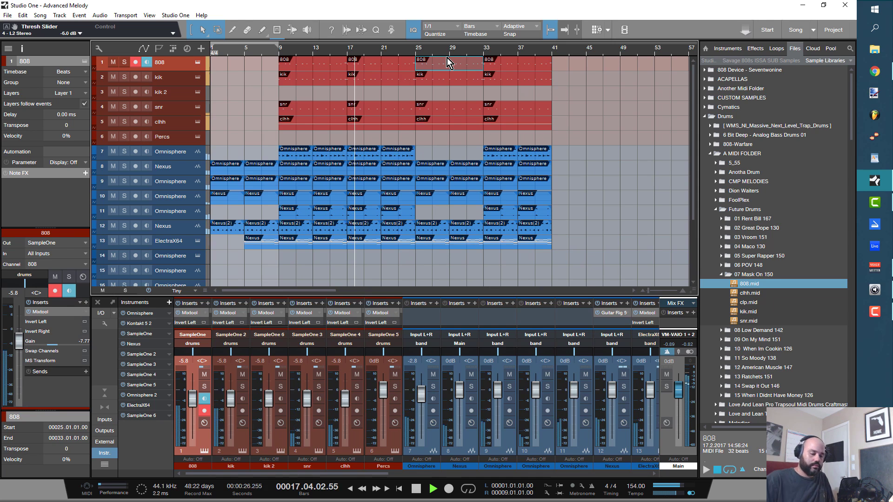
{"action": "key", "text": "Delete"}
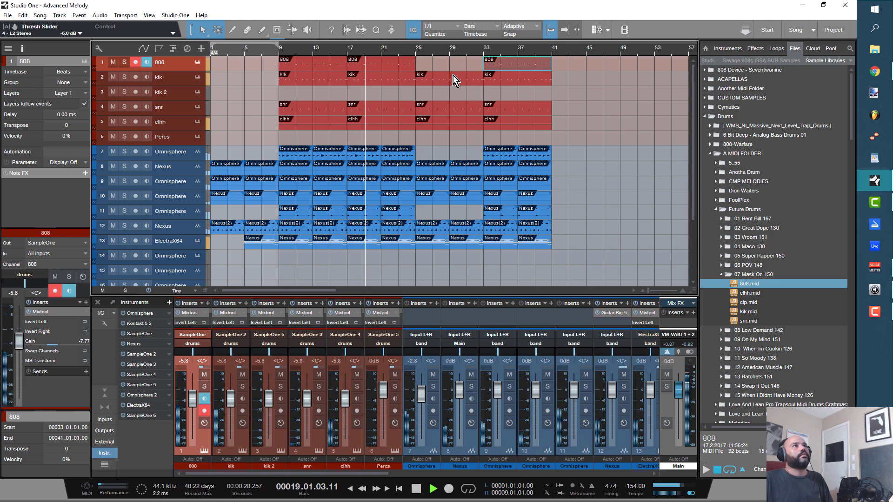
{"action": "left_click", "coordinate": [453, 77]}
{"action": "key", "text": "Delete"}
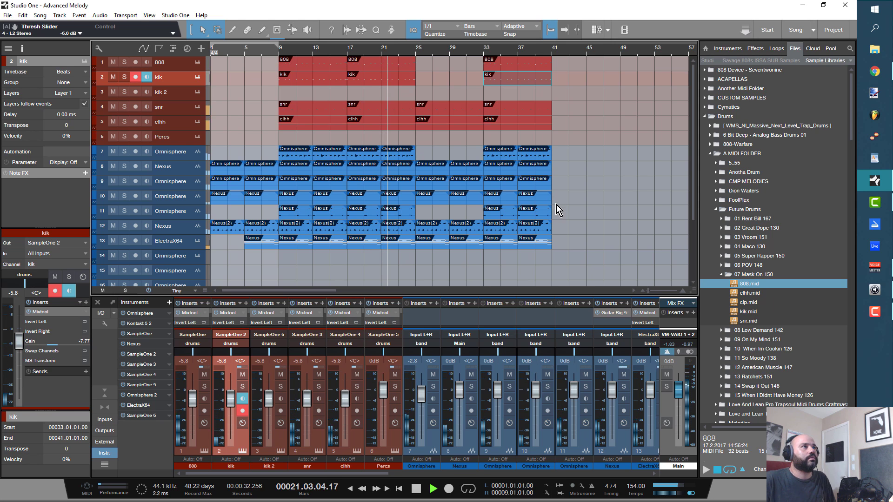
Step: Delete the track 11 events in bars 33 to 41 and duplicate the 808 event from bar 17 to bar 25
{"action": "left_click_drag", "start_coordinate": [559, 210], "coordinate": [481, 214]}
{"action": "key", "text": "Delete"}
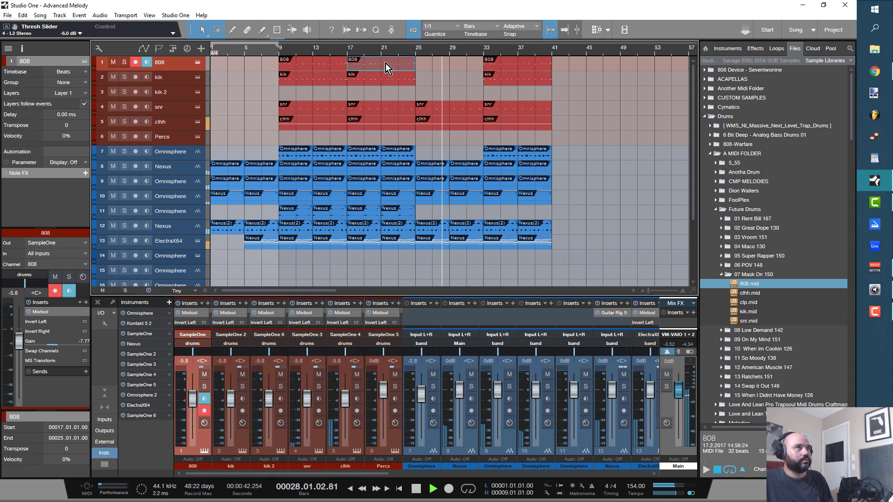
{"action": "key", "text": "d"}
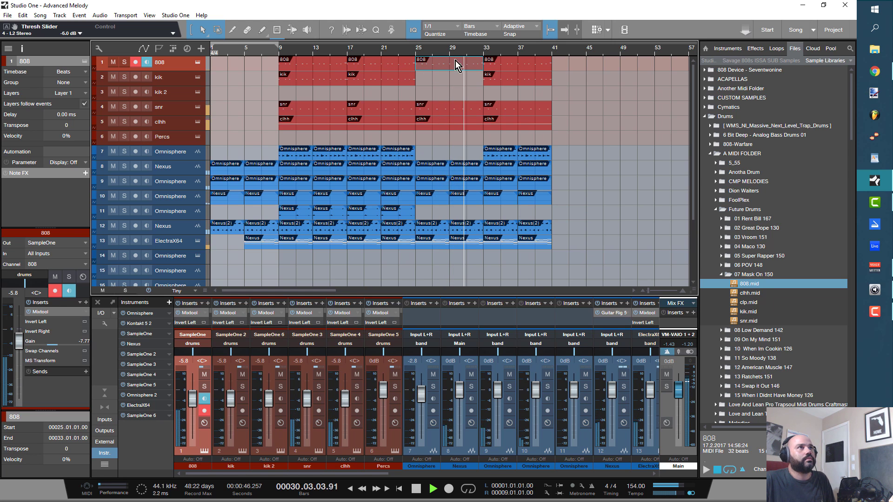
Step: Cut the last half bar before bar 33 from the 808, snr and clhh events and play from about bar 30
{"action": "left_click_drag", "start_coordinate": [479, 53], "coordinate": [460, 79]}
{"action": "key", "text": "space"}
{"action": "left_click_drag", "start_coordinate": [478, 142], "coordinate": [456, 56]}
{"action": "key", "text": "Delete"}
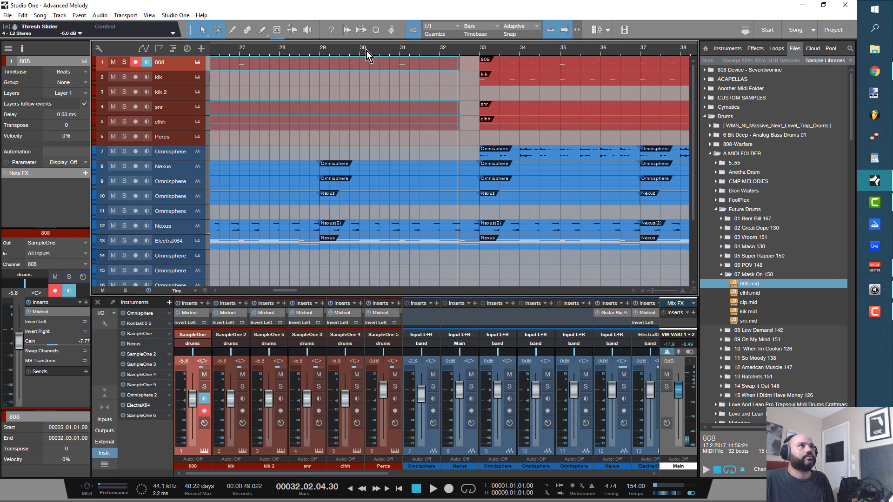
{"action": "left_click", "coordinate": [366, 51]}
{"action": "key", "text": "space"}
{"action": "left_click", "coordinate": [469, 85]}
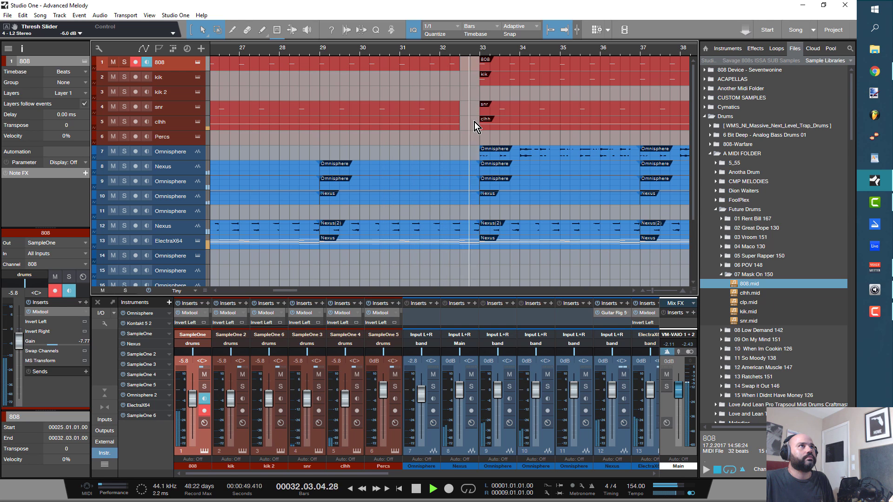
Step: Stop playback, split the clhh event at bars 36 and 37 and delete the one-bar piece between them
{"action": "left_click_drag", "start_coordinate": [466, 49], "coordinate": [505, 130]}
{"action": "key", "text": "space"}
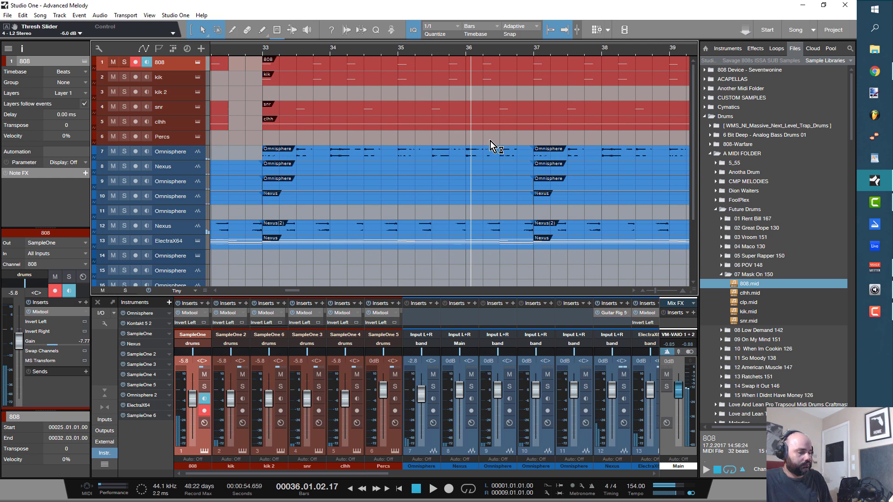
{"action": "key", "text": "3"}
{"action": "left_click", "coordinate": [533, 123]}
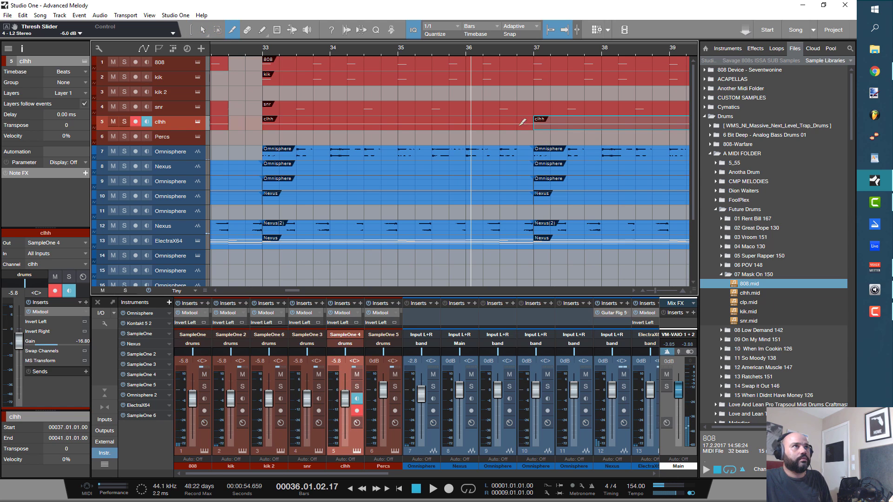
{"action": "left_click", "coordinate": [471, 122]}
{"action": "key", "text": "Delete"}
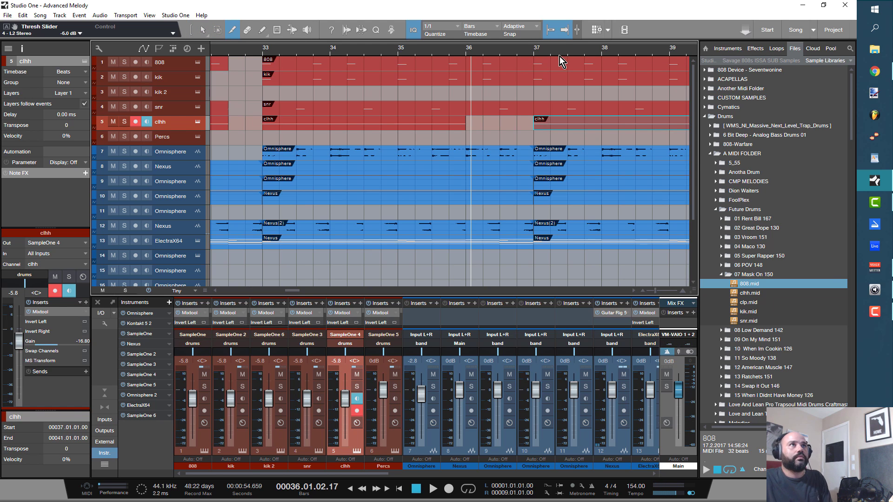
Step: Cut the last bar before bar 41 from the clhh track and play the section from about bar 33
{"action": "left_click_drag", "start_coordinate": [557, 54], "coordinate": [515, 25]}
{"action": "left_click_drag", "start_coordinate": [546, 53], "coordinate": [543, 78]}
{"action": "left_click", "coordinate": [527, 119]}
{"action": "key", "text": "Delete"}
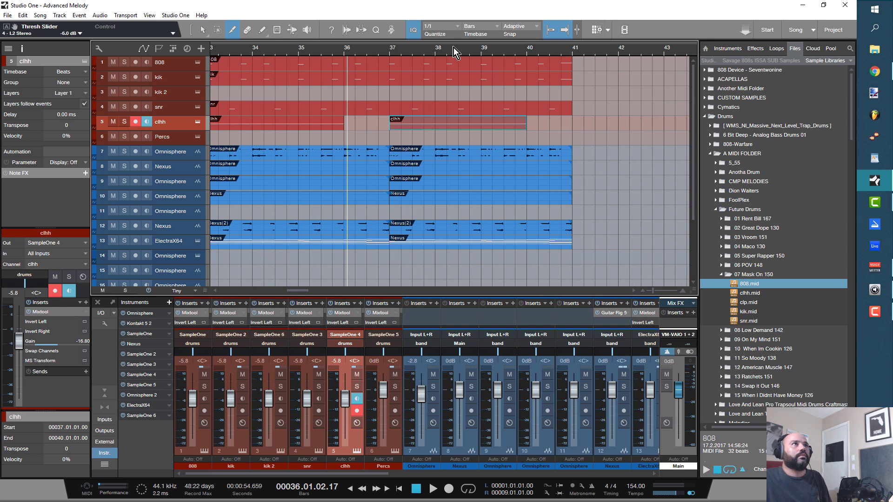
{"action": "mouse_move", "coordinate": [455, 50]}
{"action": "left_mouse_down"}
{"action": "mouse_move", "coordinate": [527, 48]}
{"action": "mouse_move", "coordinate": [443, 41]}
{"action": "left_mouse_up"}
{"action": "left_click", "coordinate": [456, 49]}
{"action": "key", "text": "space"}
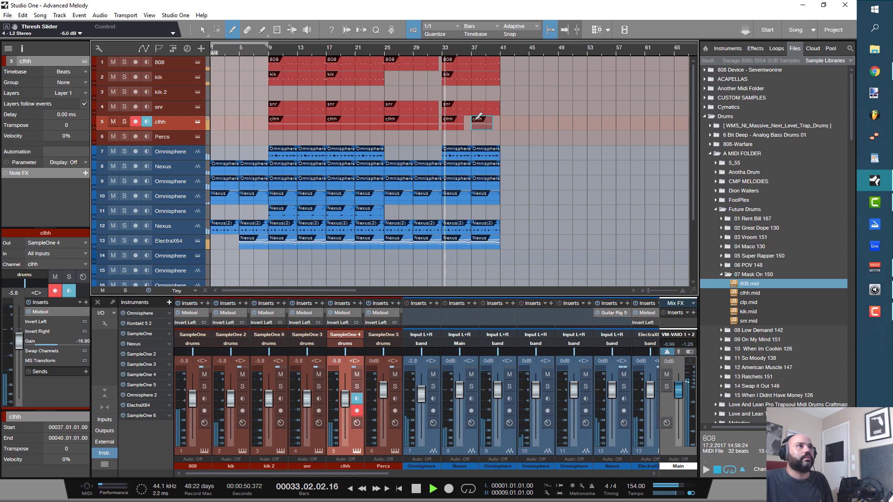
Step: Duplicate all events in bars 33 to 41 to bar 41 and delete the two copied clhh events
{"action": "left_click_drag", "start_coordinate": [512, 264], "coordinate": [445, 60]}
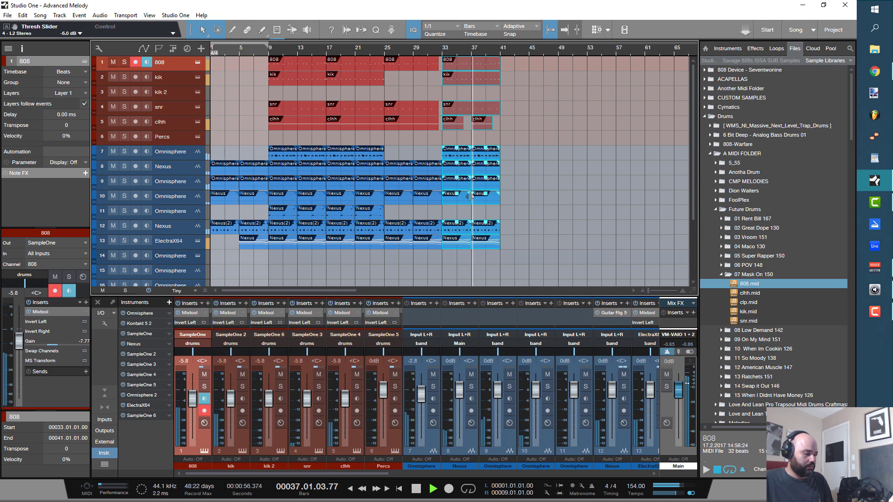
{"action": "key", "text": "d"}
{"action": "left_click", "coordinate": [603, 192]}
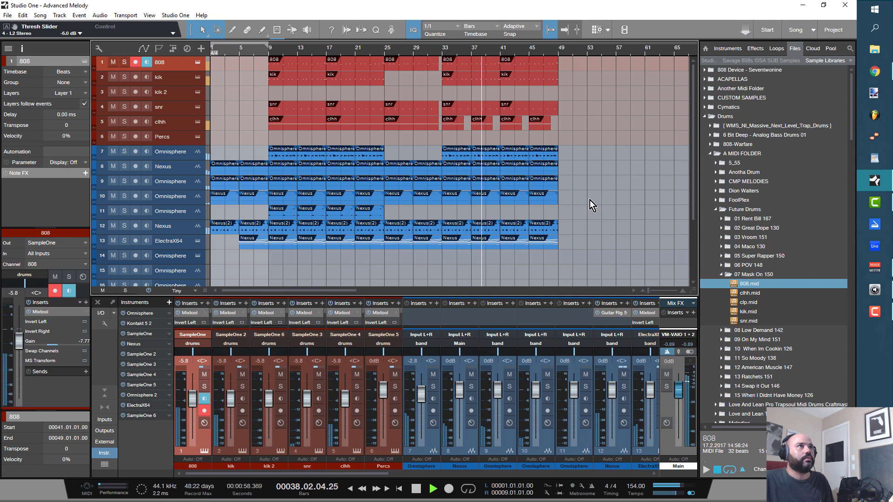
{"action": "left_click_drag", "start_coordinate": [563, 126], "coordinate": [506, 133]}
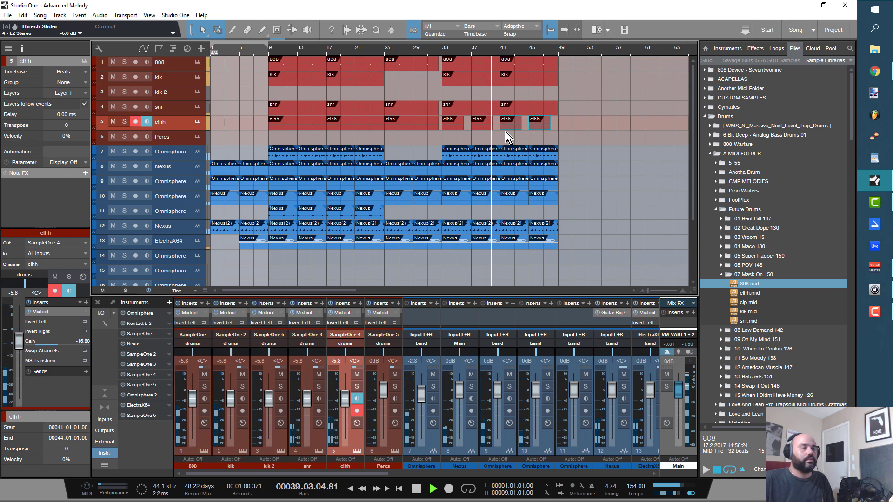
{"action": "key", "text": "Delete"}
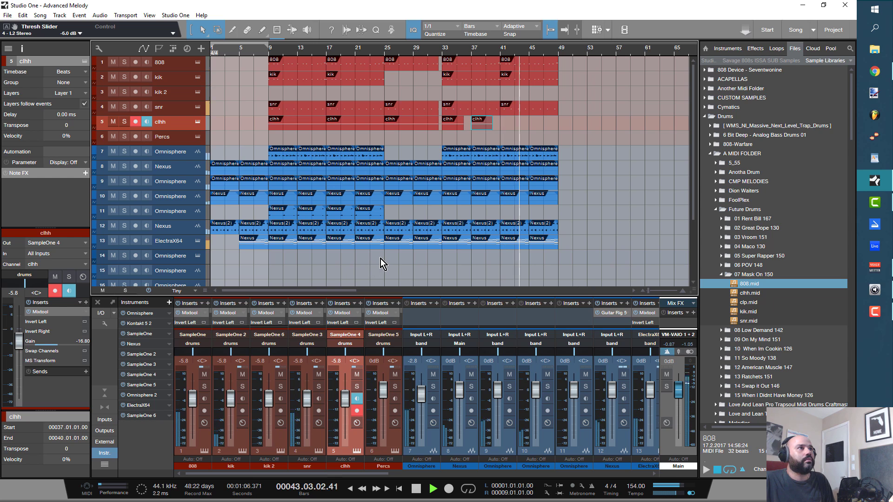
Step: Copy all drum and melody events in bars 9 to 25 to bar 49 and stop playback
{"action": "left_click_drag", "start_coordinate": [380, 259], "coordinate": [569, 67]}
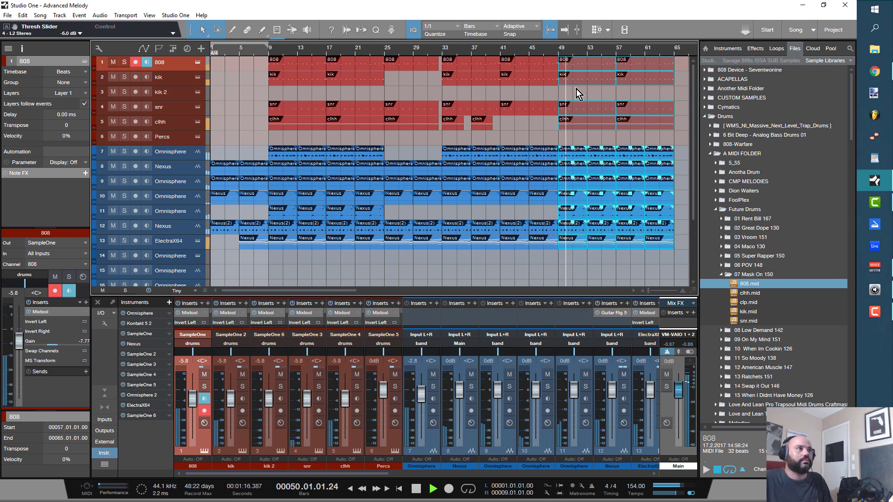
{"action": "key", "text": "space"}
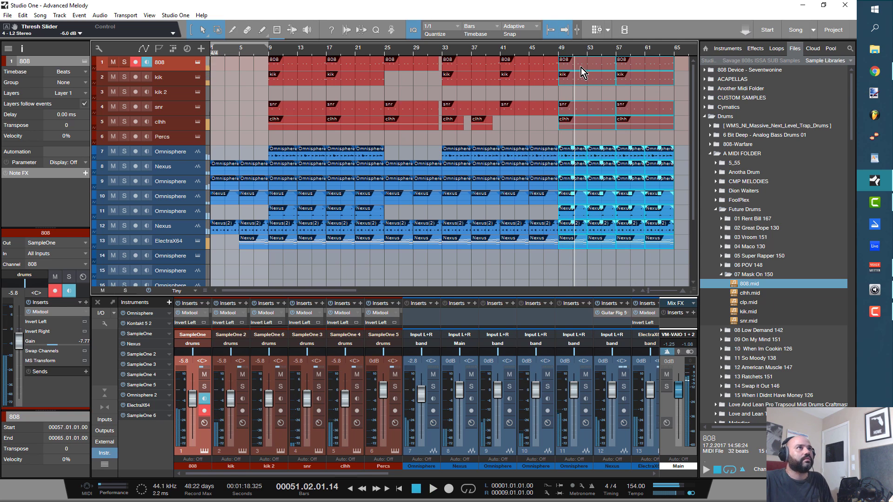
{"action": "mouse_move", "coordinate": [557, 51]}
{"action": "left_mouse_down"}
{"action": "mouse_move", "coordinate": [561, 23]}
{"action": "mouse_move", "coordinate": [556, 61]}
{"action": "mouse_move", "coordinate": [556, 42]}
{"action": "left_mouse_up"}
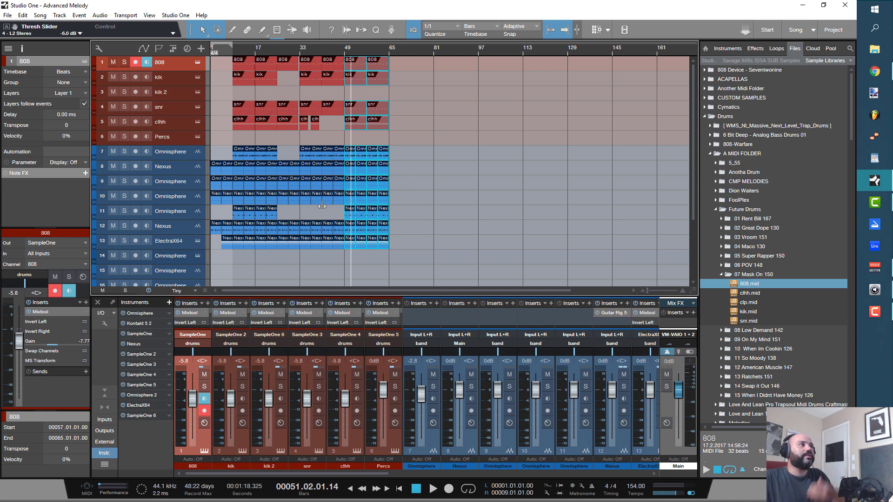
Step: Copy the ElectraX64 events to Nexus track 14 and add another copy there at bar 1
{"action": "scroll", "coordinate": [319, 223], "scroll_direction": "down", "scroll_amount": 3}
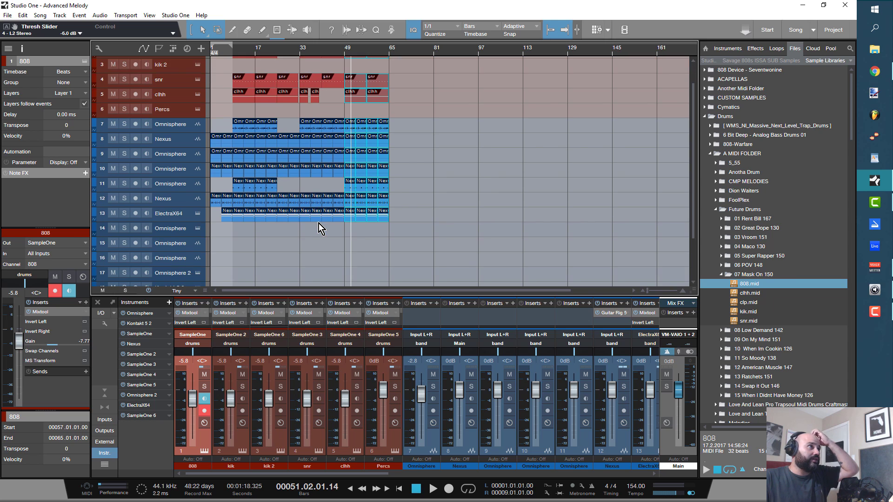
{"action": "left_click_drag", "start_coordinate": [186, 282], "coordinate": [188, 203]}
{"action": "left_click", "coordinate": [224, 191]}
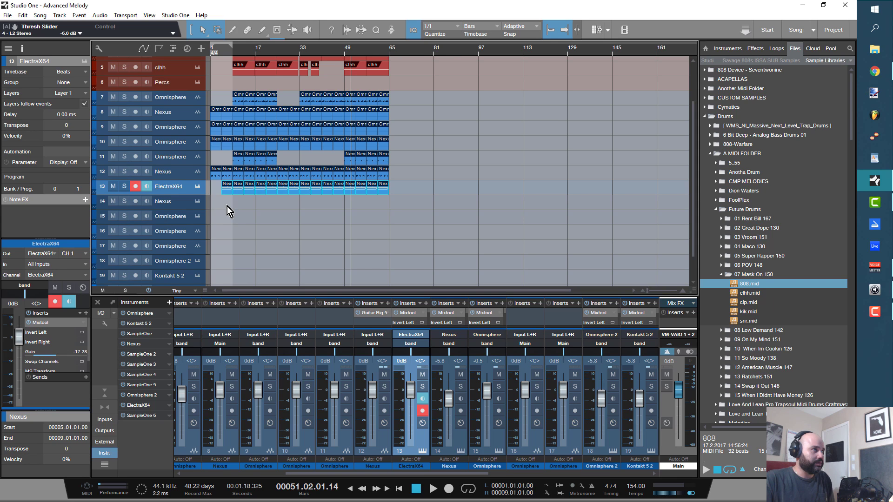
{"action": "left_click_drag", "start_coordinate": [227, 206], "coordinate": [214, 208]}
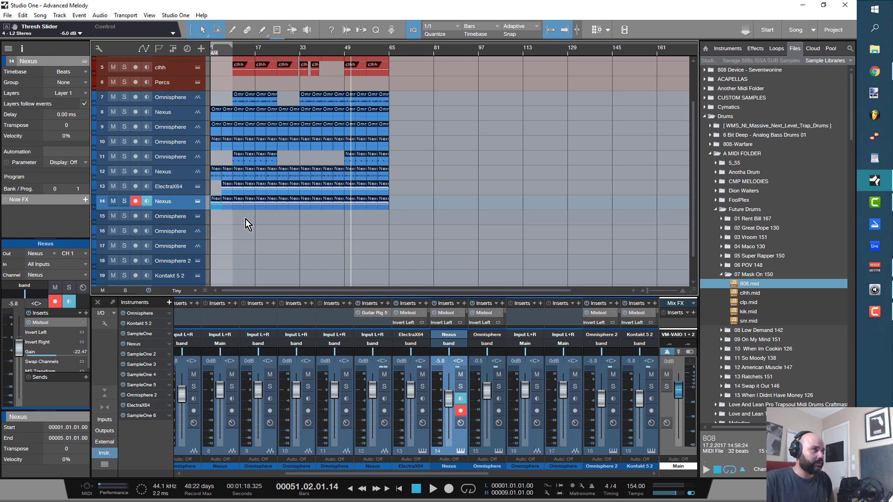
Step: Play from the start and load the Piano preset PN Arena Ambience in the Nexus instrument of track 14
{"action": "key", "text": "space"}
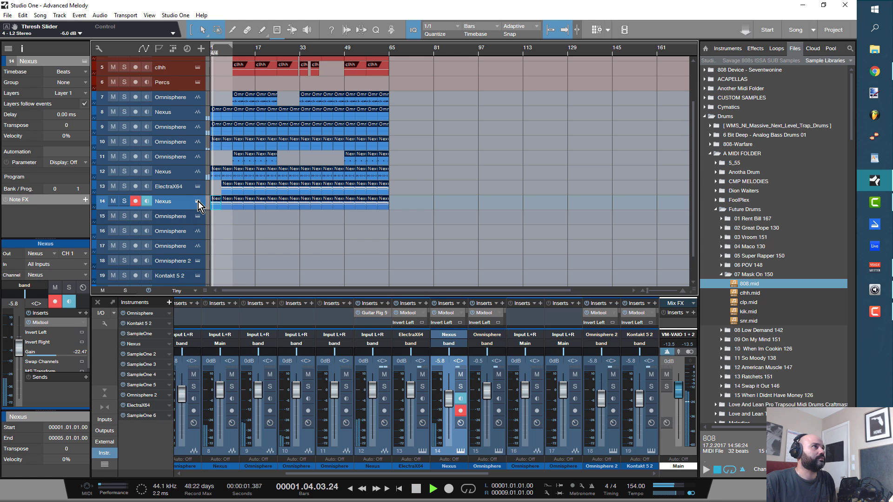
{"action": "left_click", "coordinate": [198, 202]}
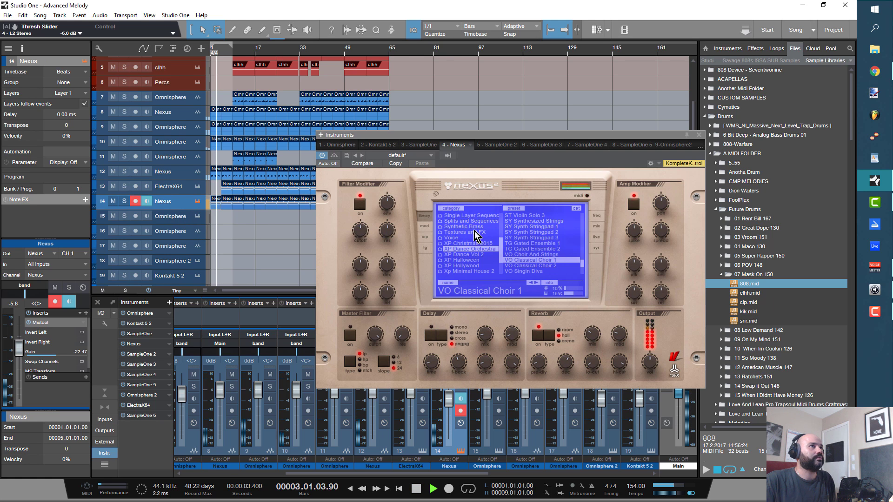
{"action": "scroll", "coordinate": [475, 236], "scroll_direction": "up", "scroll_amount": 4}
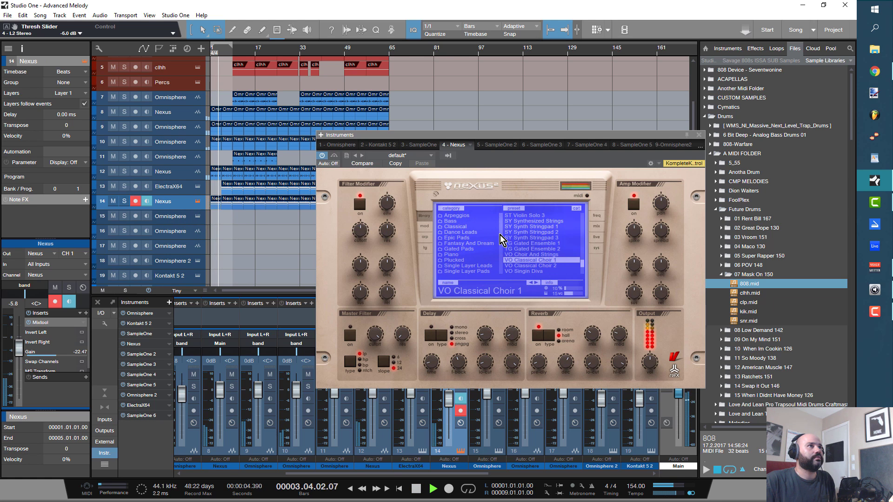
{"action": "left_click", "coordinate": [479, 254]}
{"action": "left_click", "coordinate": [534, 216]}
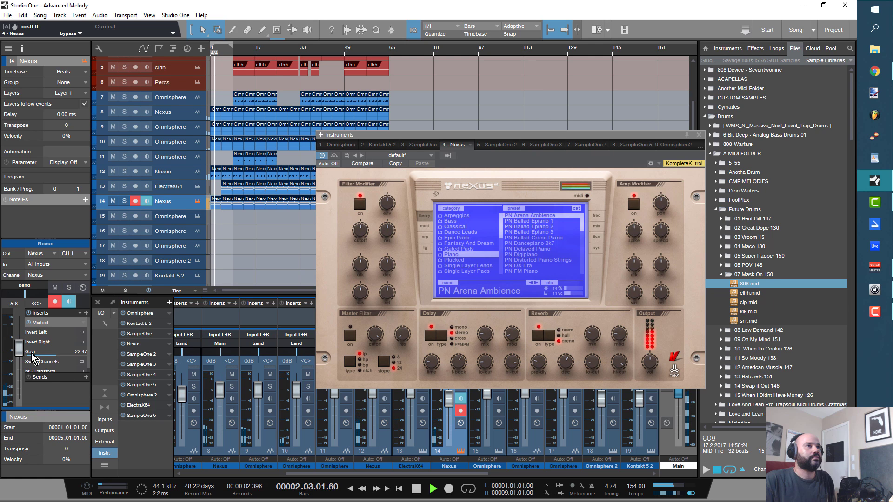
Step: Set the Mixtool gain of Nexus track 14 to -9.94, stop playback and close the instrument window
{"action": "left_click_drag", "start_coordinate": [35, 354], "coordinate": [50, 362]}
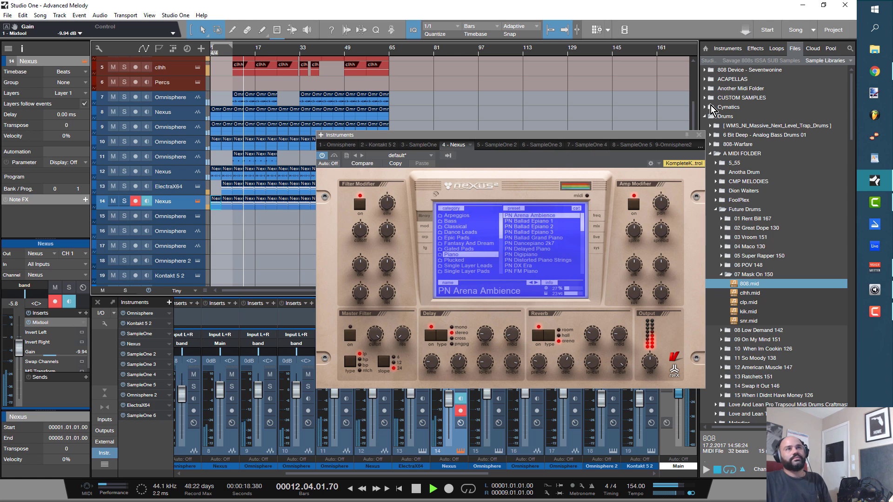
{"action": "key", "text": "space"}
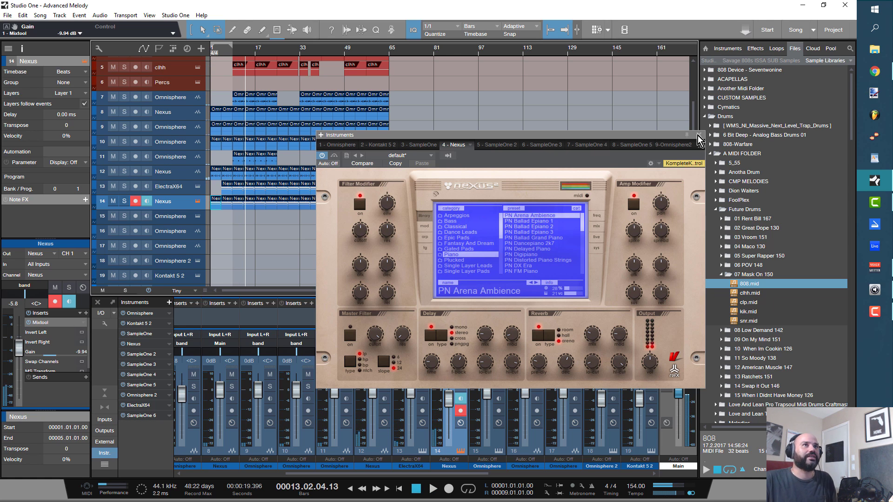
{"action": "left_click", "coordinate": [699, 135]}
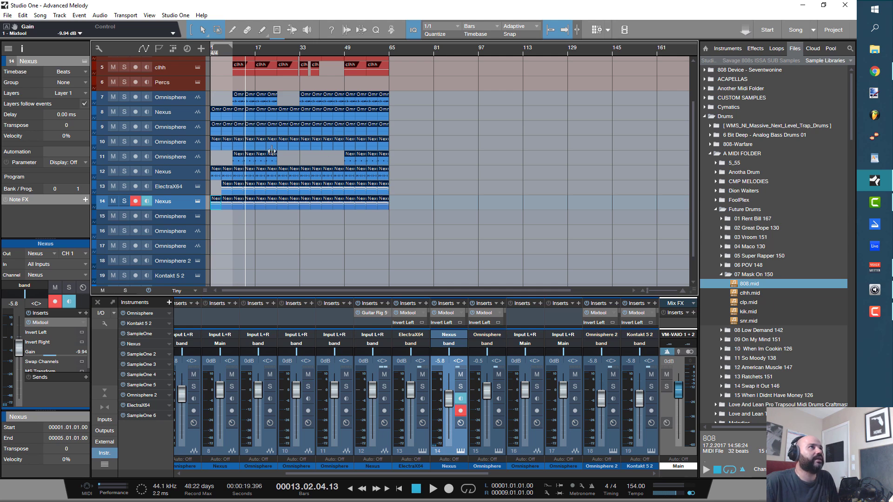
Step: Collapse the 07 Mask On 150 and Future Drums folders in the file browser
{"action": "scroll", "coordinate": [401, 151], "scroll_direction": "up", "scroll_amount": 4}
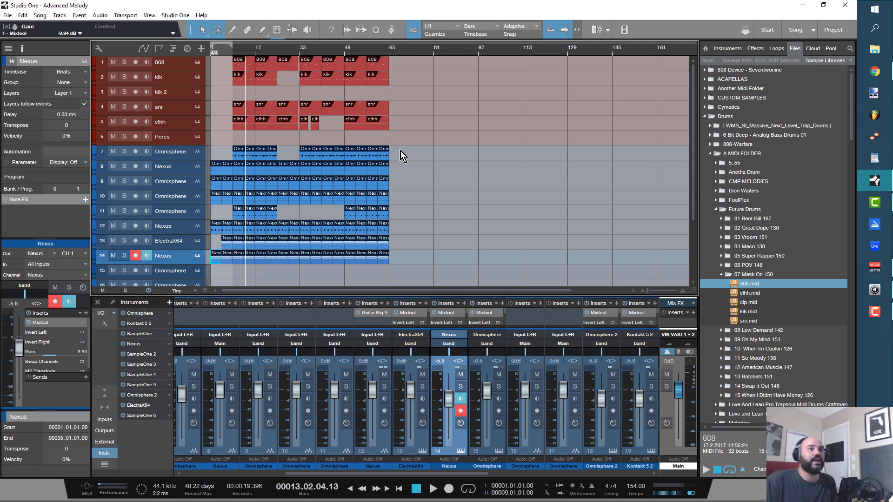
{"action": "left_click", "coordinate": [721, 275]}
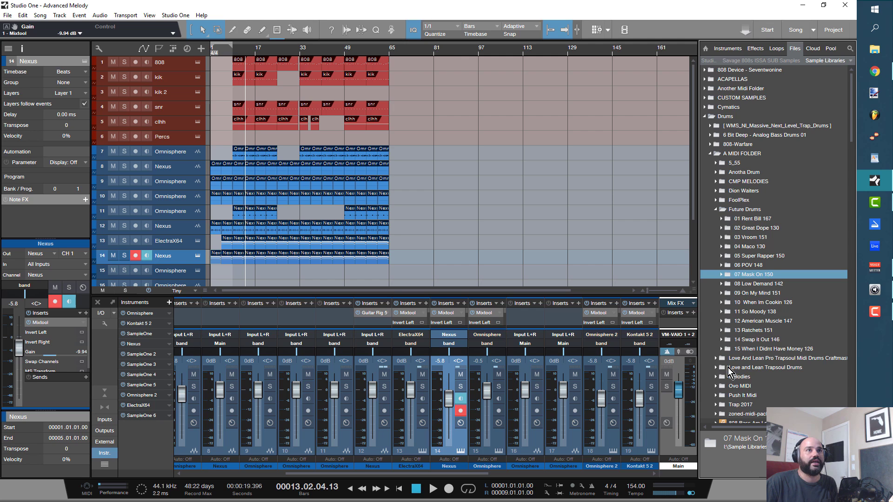
{"action": "left_click", "coordinate": [716, 209]}
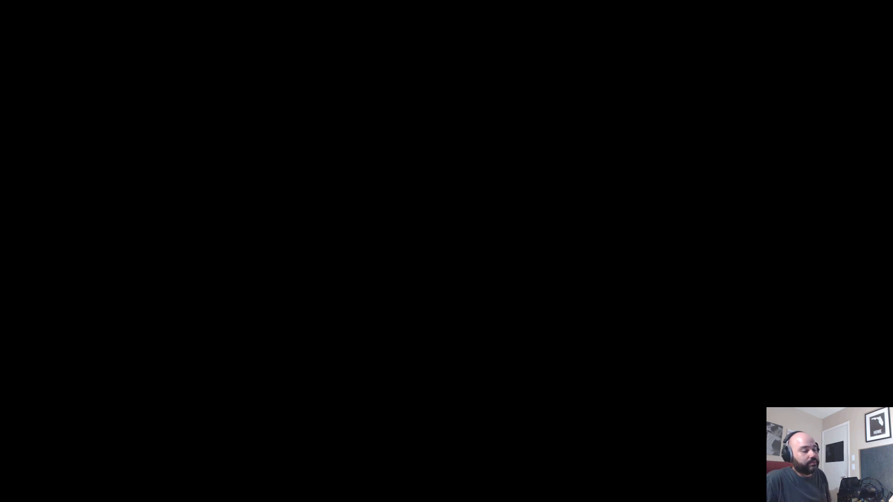